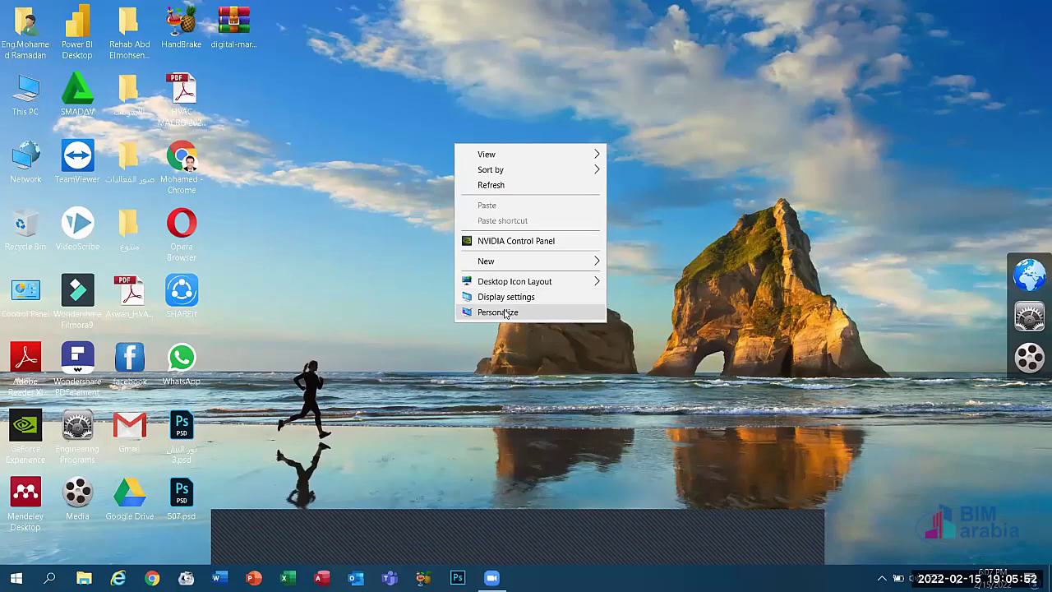
# Open This PC from the desktop, view the contents of the D: drive, return to the drive overview and close the window
pyautogui.rightClick(674, 578)
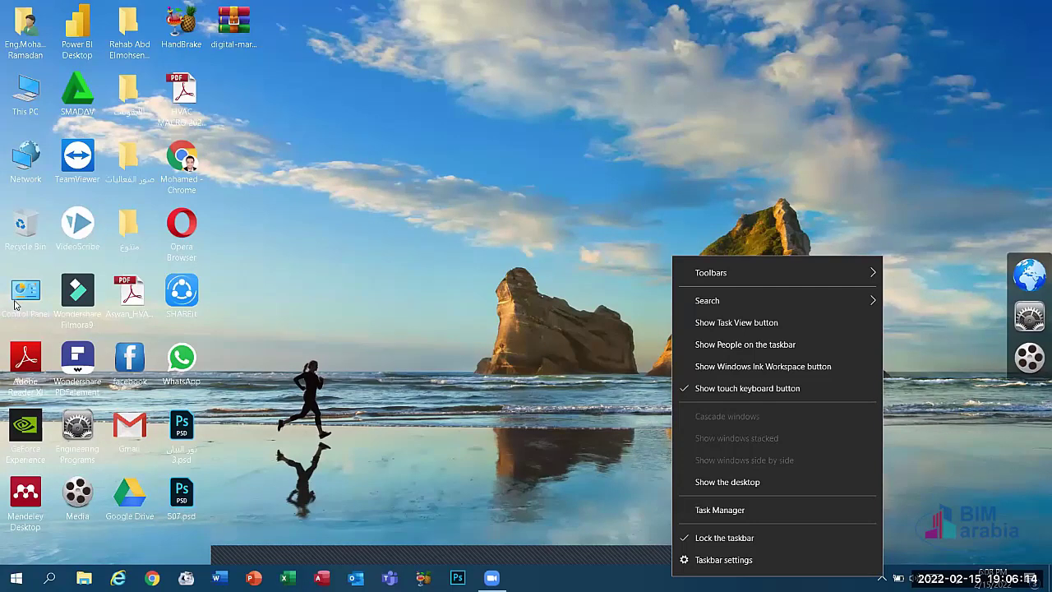
pyautogui.doubleClick(40, 104)
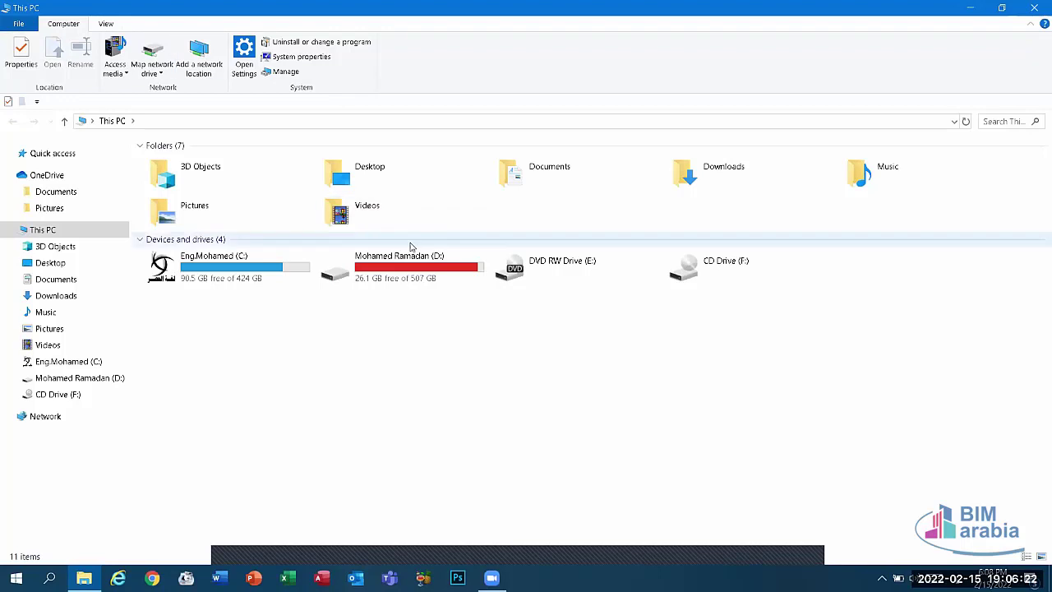
pyautogui.click(408, 256)
pyautogui.click(408, 256)
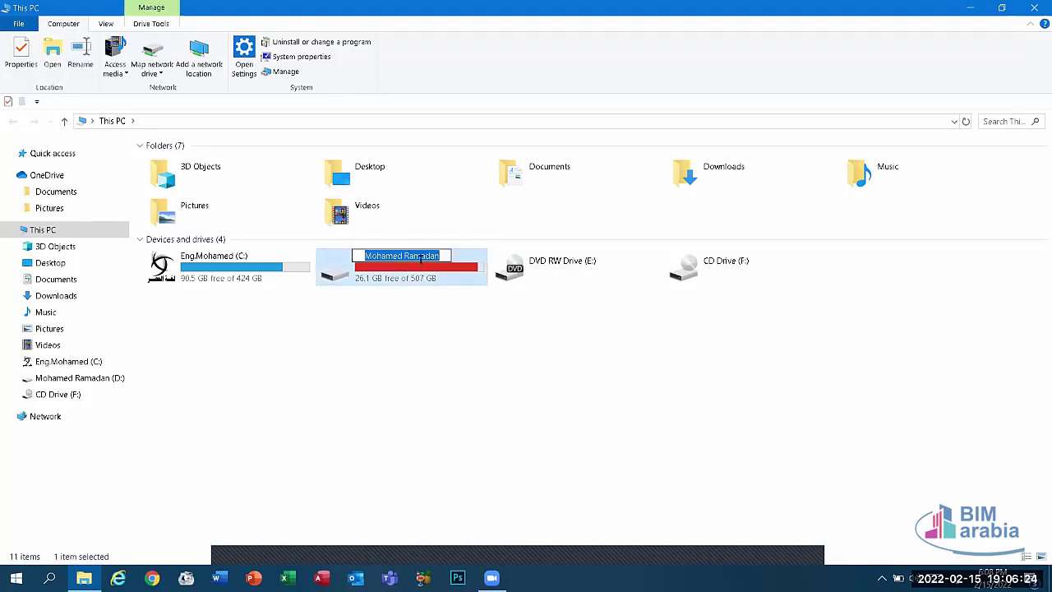
pyautogui.press('Escape')
pyautogui.doubleClick(436, 272)
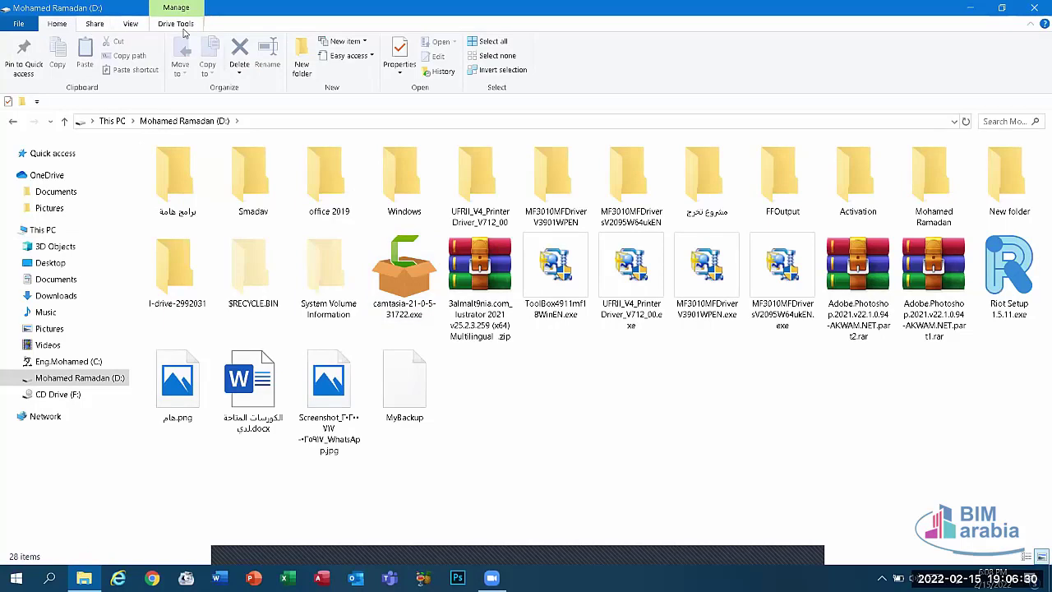
pyautogui.hotkey('alt', 'Left')
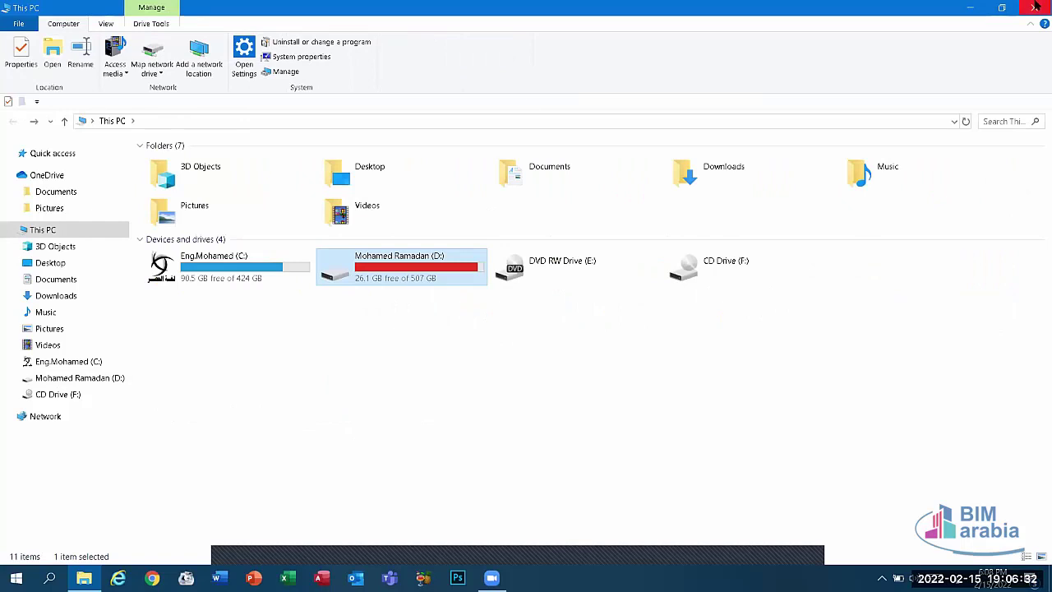
pyautogui.click(1033, 7)
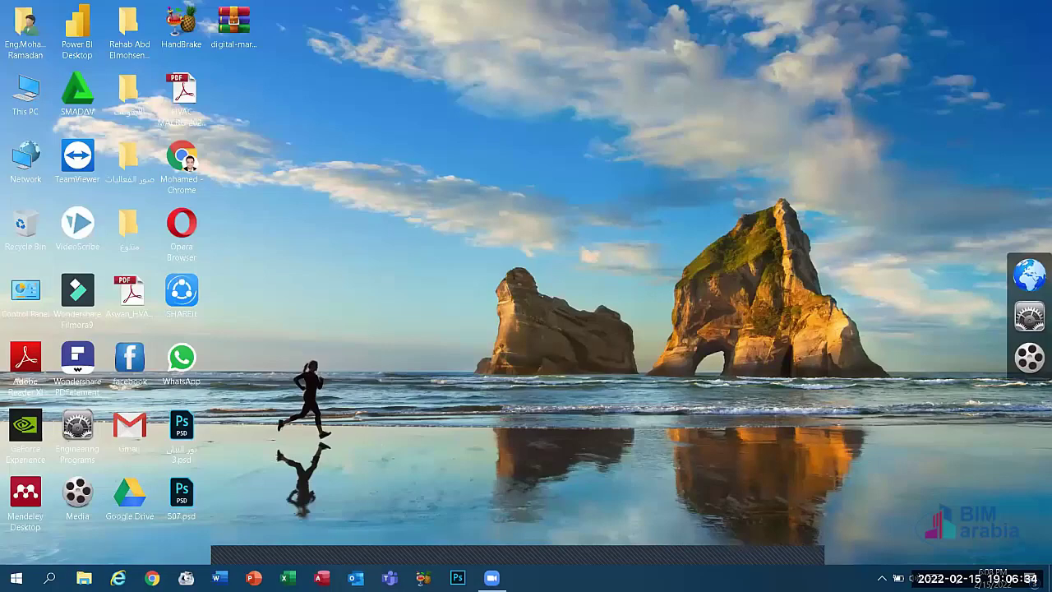
# Open Windows Settings from the Start menu, view its categories and close it
pyautogui.press('super')
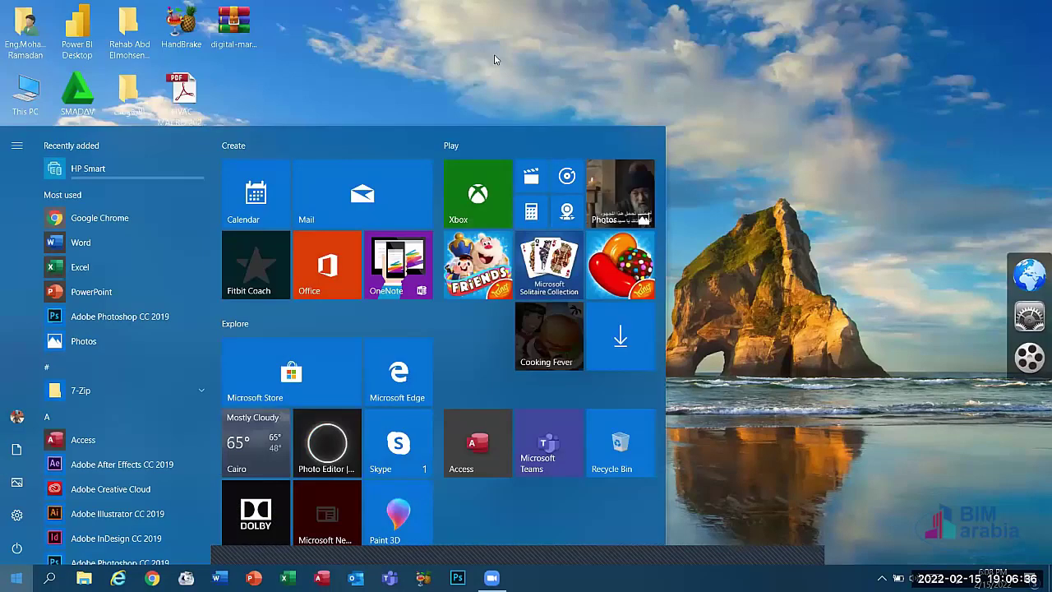
pyautogui.press('super')
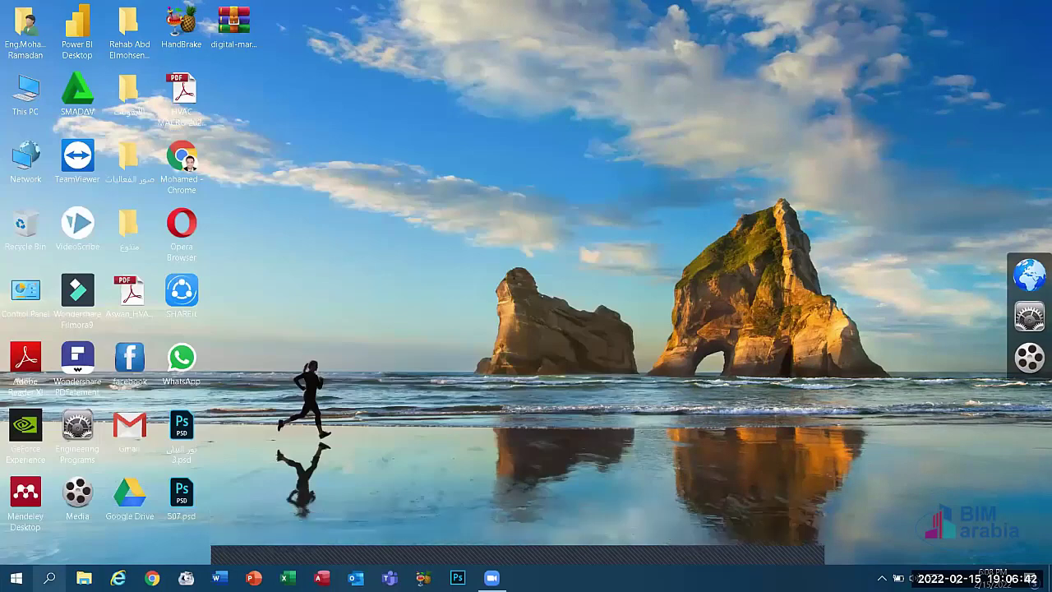
pyautogui.click(15, 577)
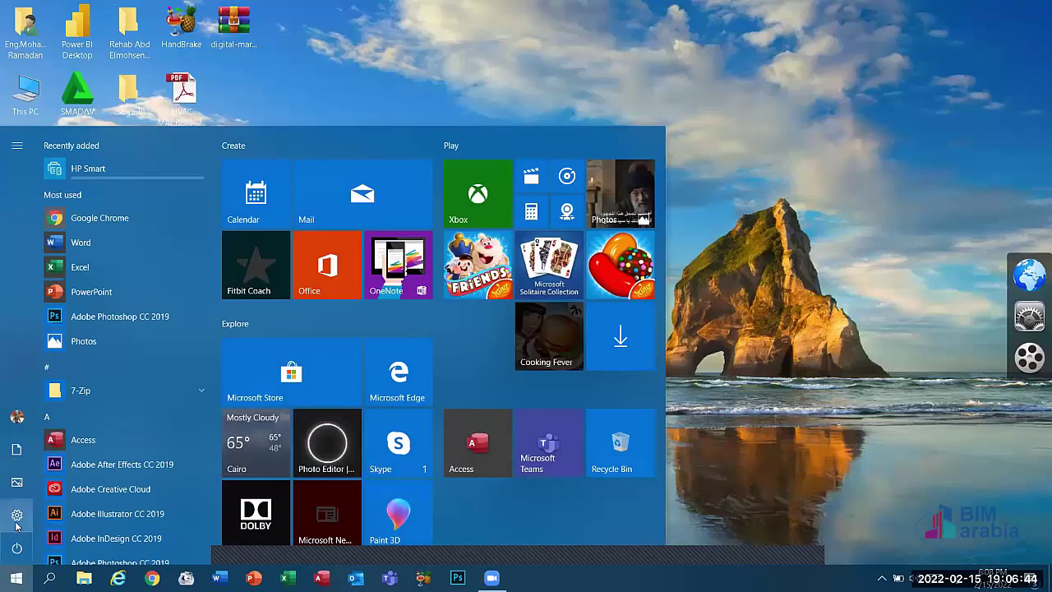
pyautogui.click(17, 515)
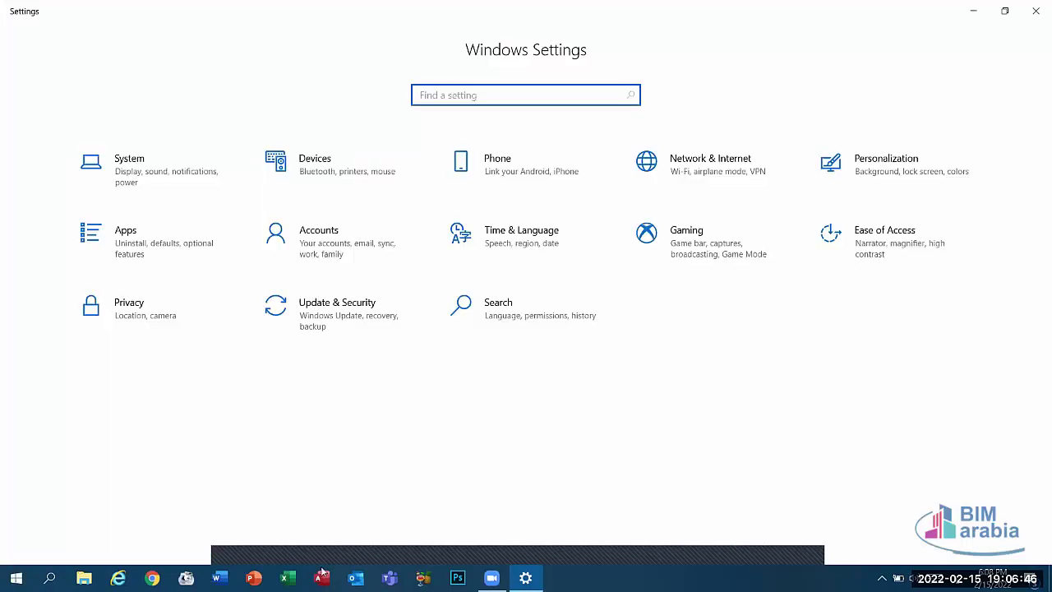
pyautogui.click(252, 546)
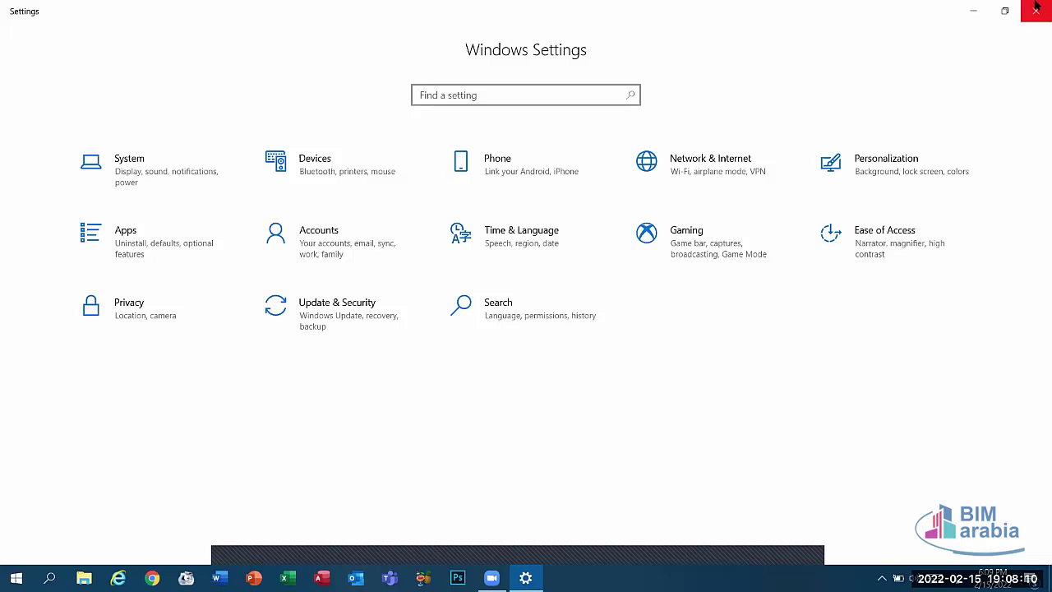
pyautogui.hotkey('alt', 'F4')
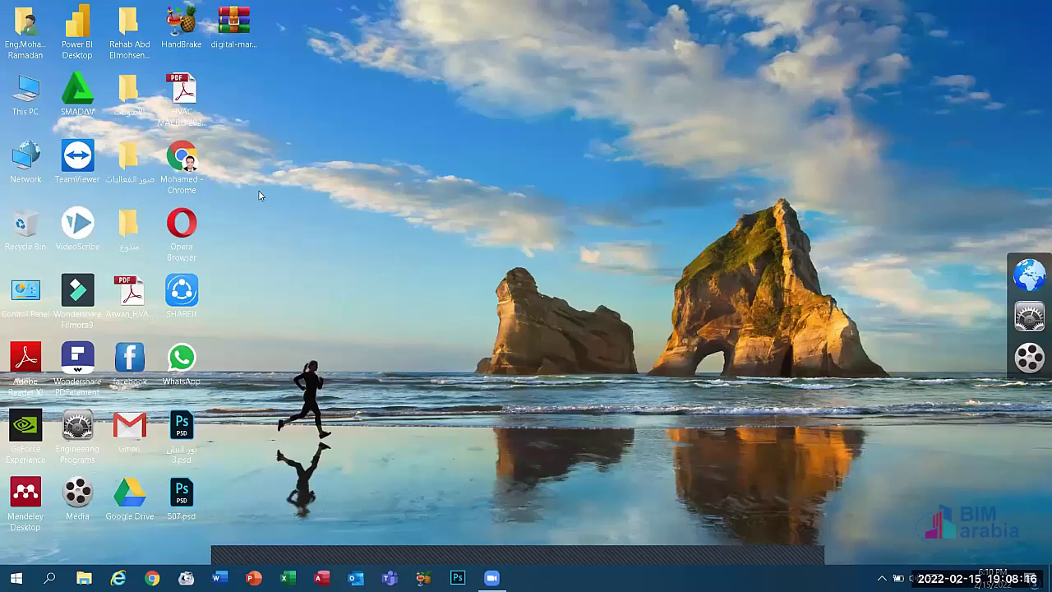
# Open This PC twice from its desktop shortcut, the second time with the Open command, and dismiss the window each time
pyautogui.doubleClick(23, 105)
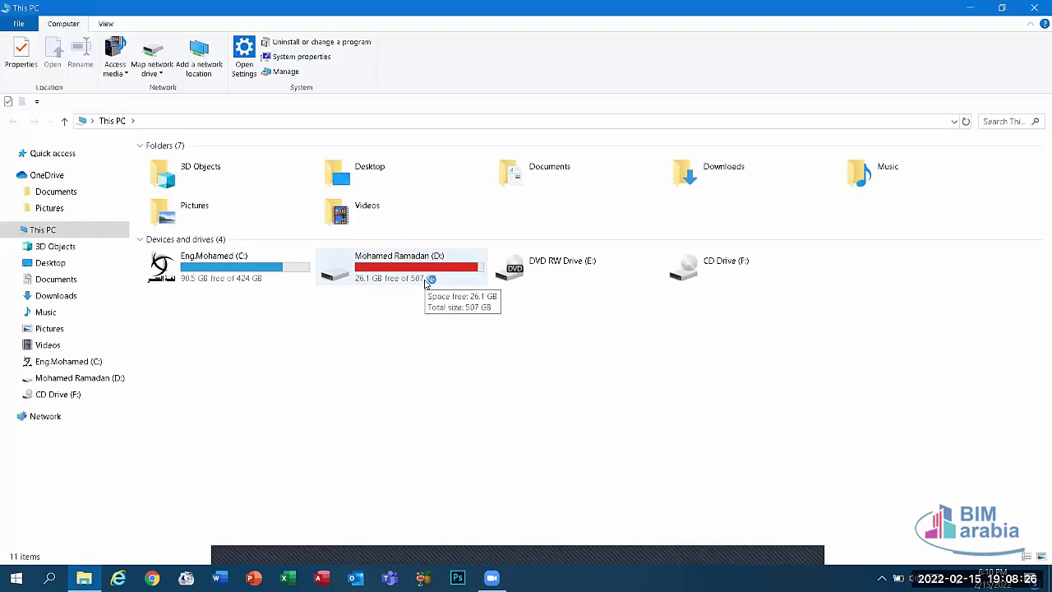
pyautogui.click(1042, 6)
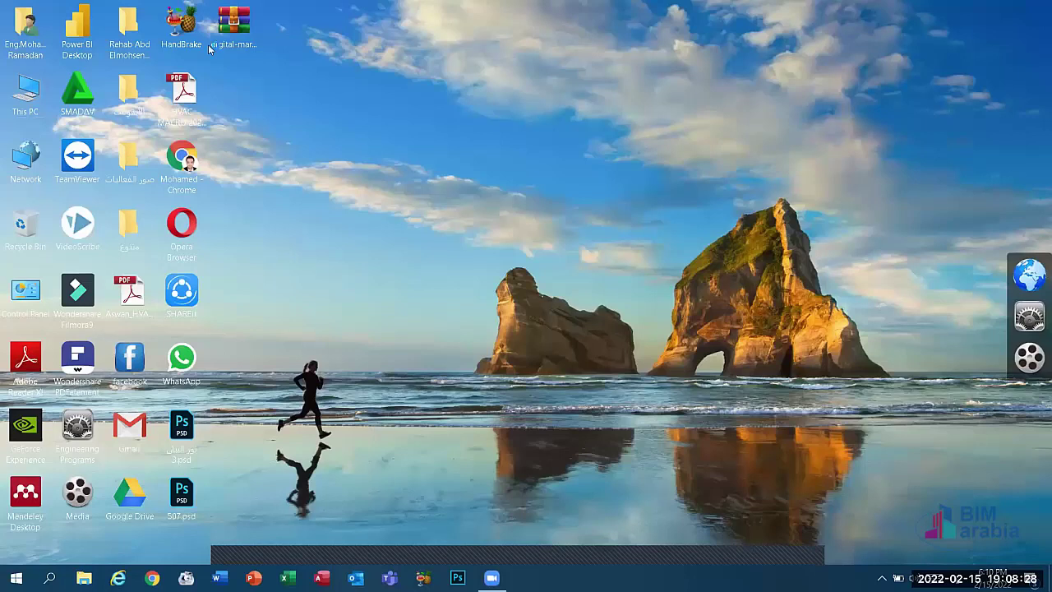
pyautogui.rightClick(20, 105)
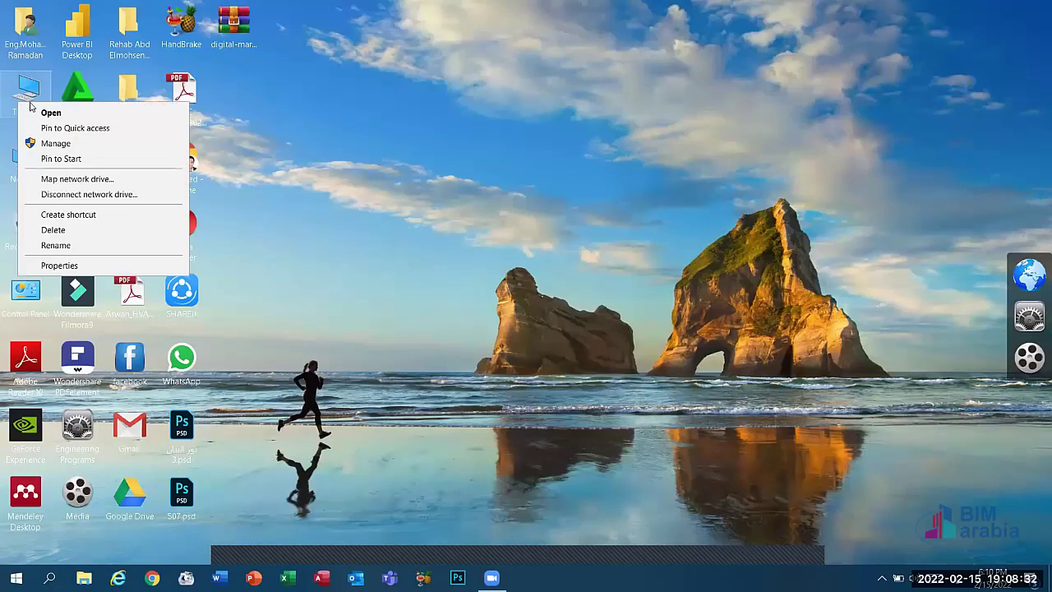
pyautogui.click(50, 115)
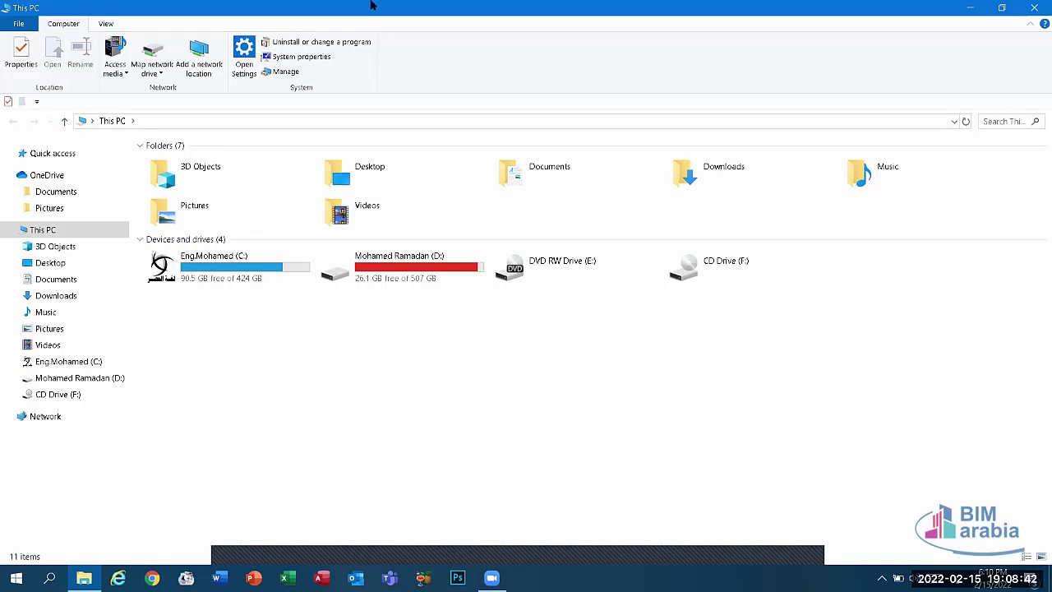
pyautogui.click(970, 7)
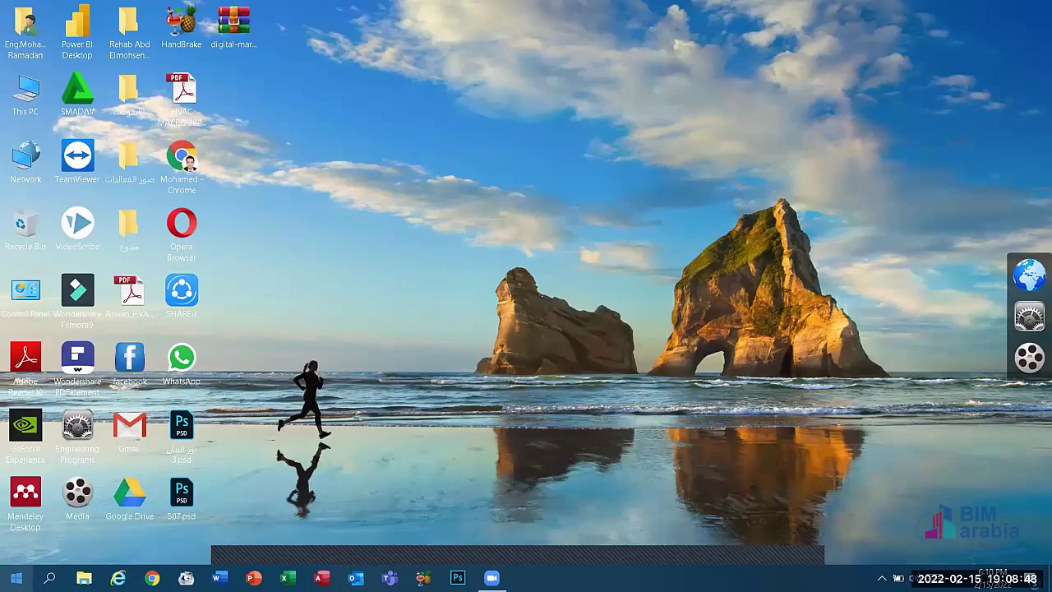
# Look over the installed apps list in the Start menu and close the menu
pyautogui.click(16, 575)
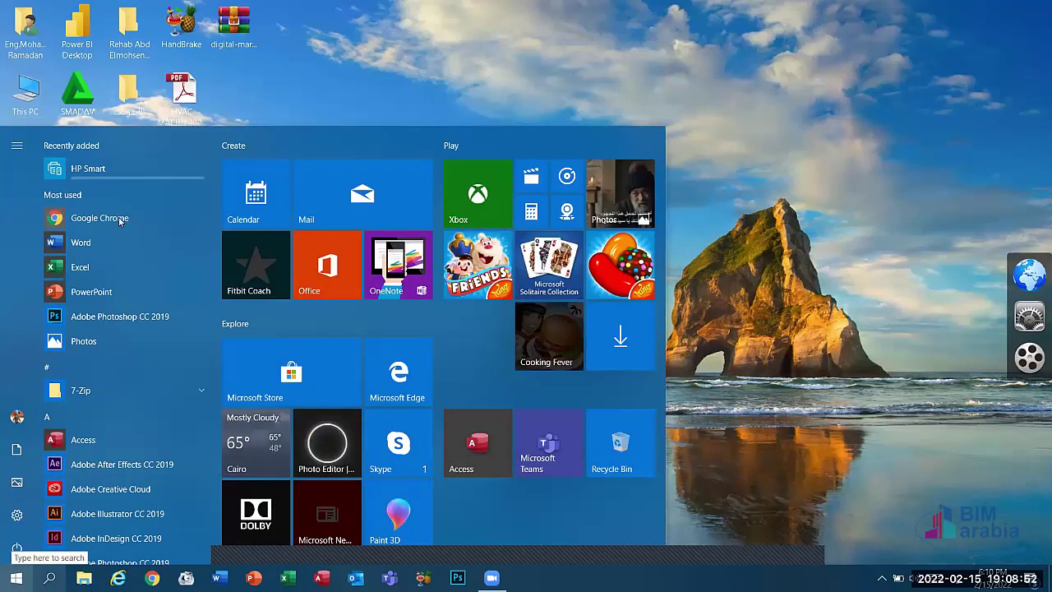
pyautogui.moveTo(216, 174); pyautogui.dragTo(227, 432)
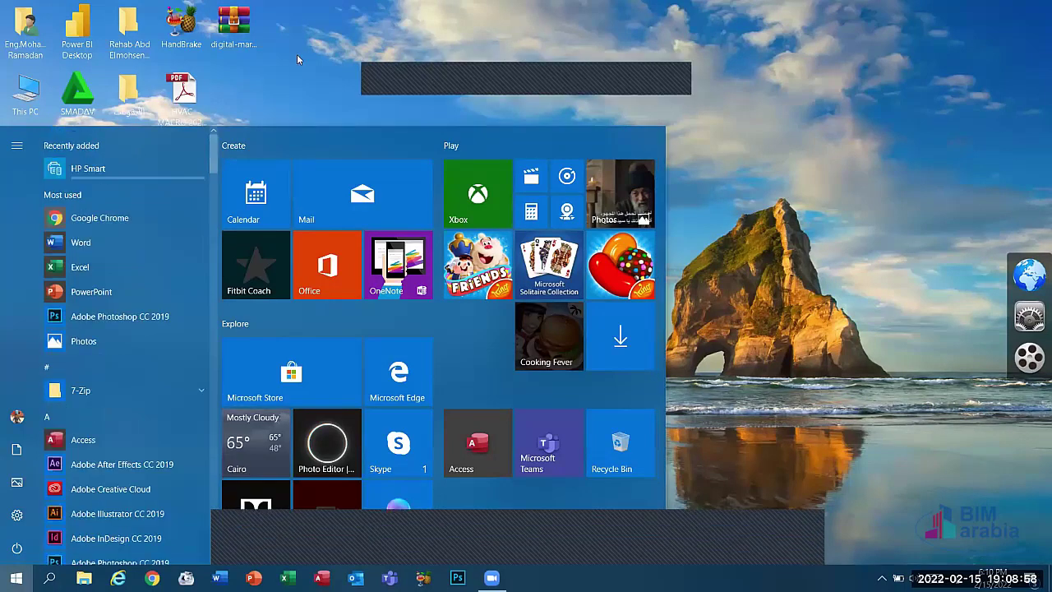
pyautogui.click(288, 102)
# Search Windows for "th", open the This PC app from the search and return to the desktop
pyautogui.click(50, 578)
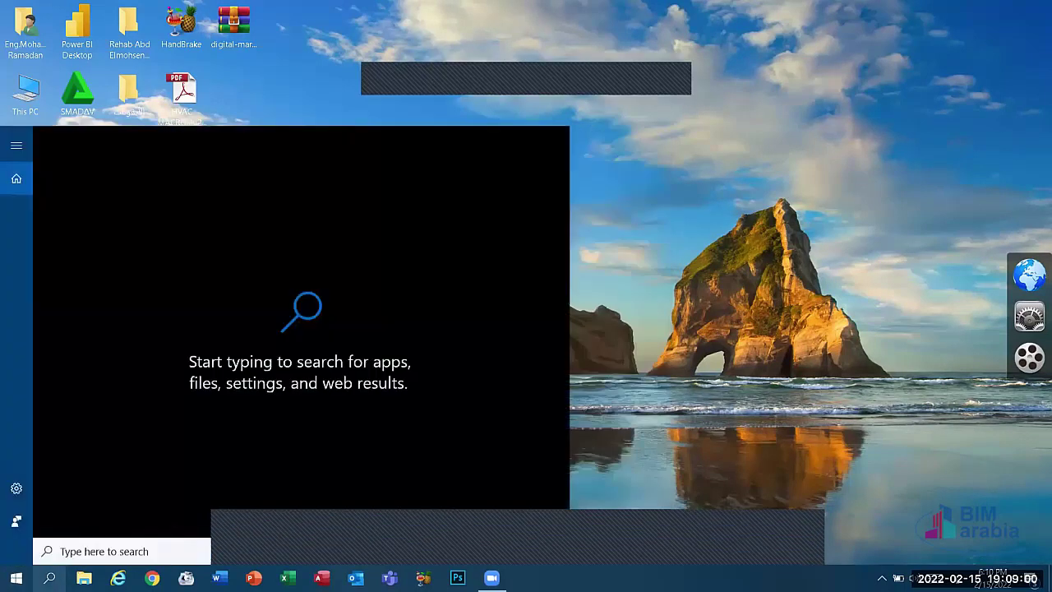
pyautogui.write('ف')
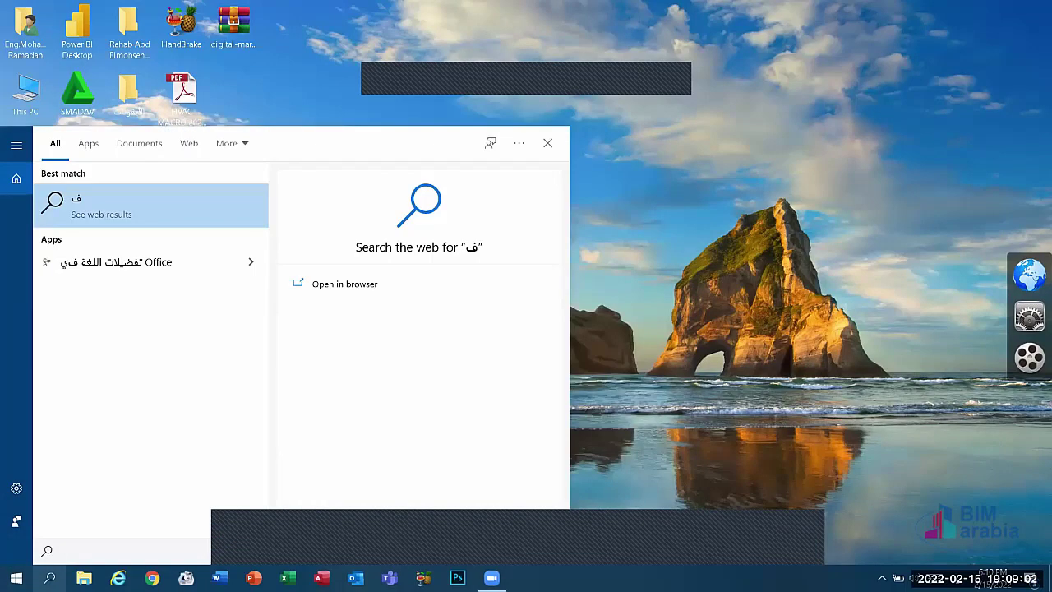
pyautogui.press('BackSpace')
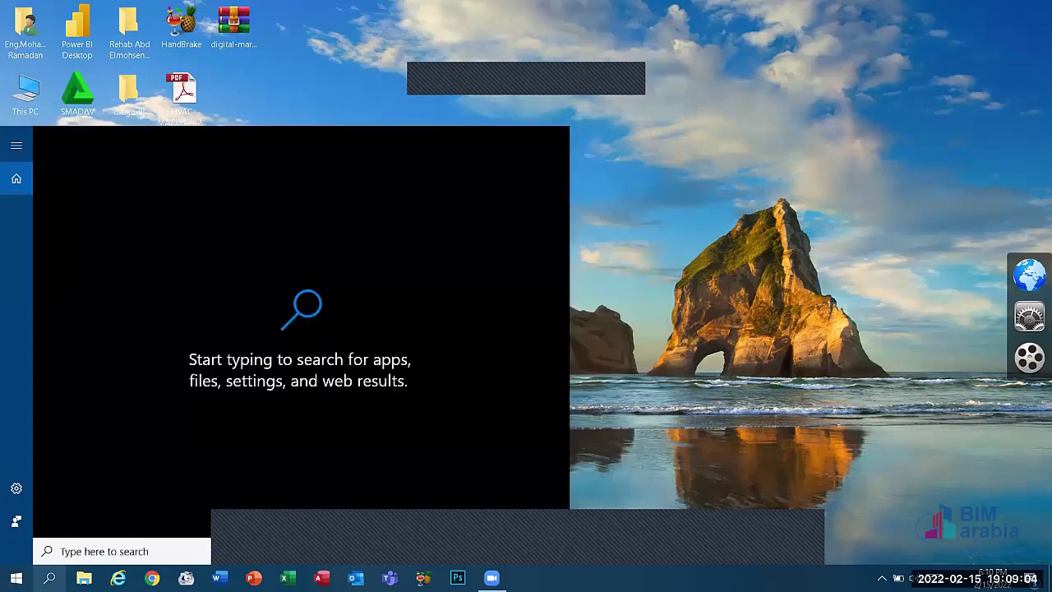
pyautogui.write('ا')
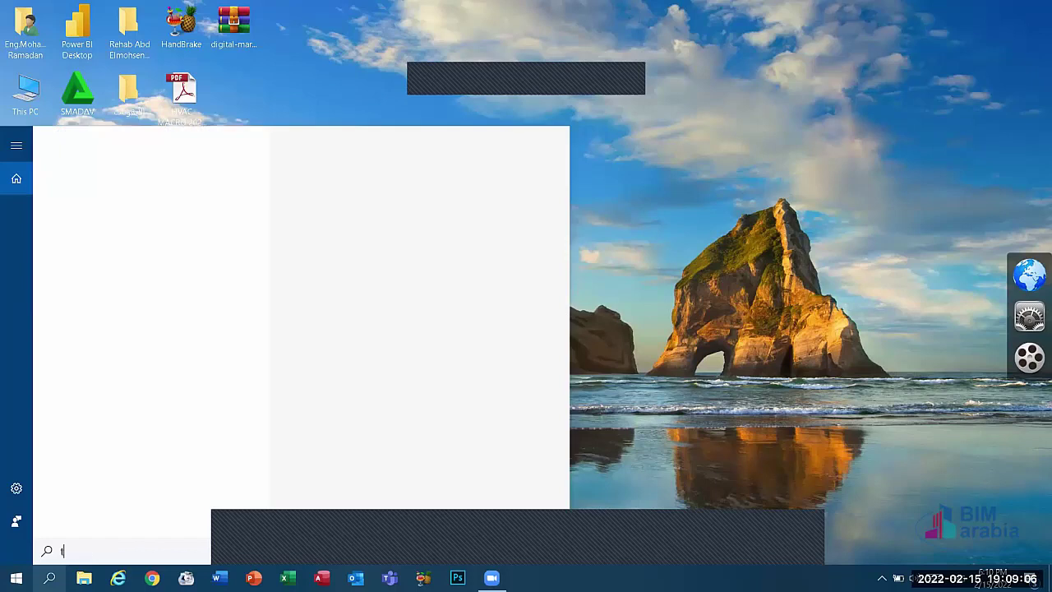
pyautogui.write('h')
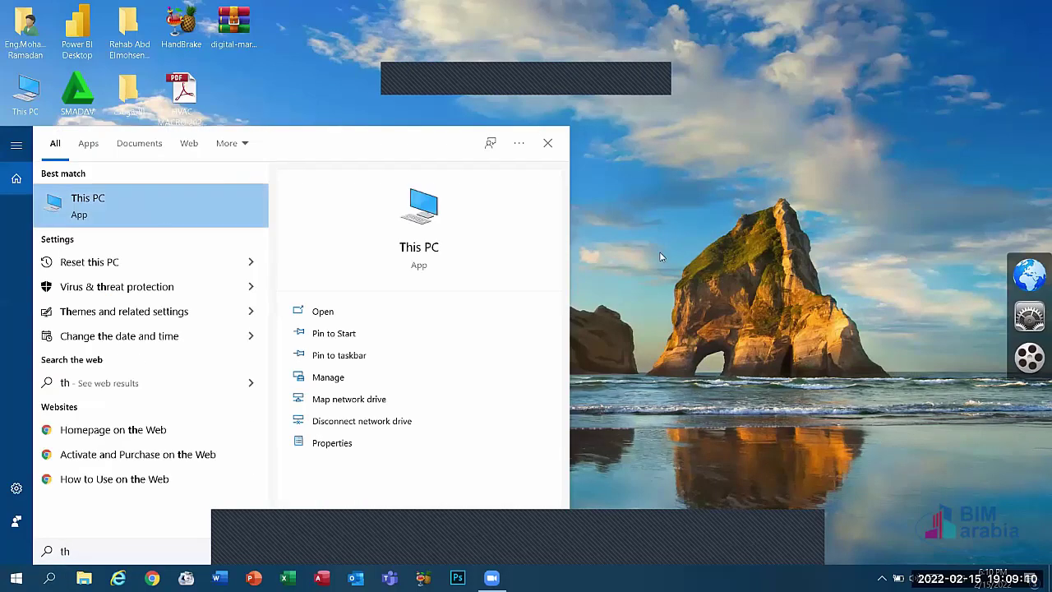
pyautogui.press('Return')
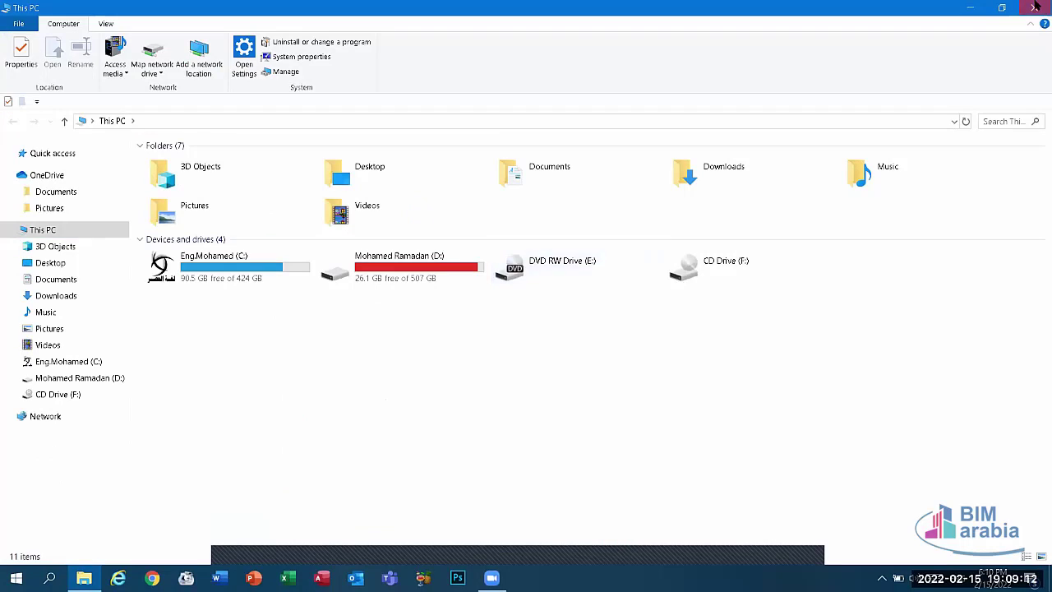
pyautogui.press('super+d')
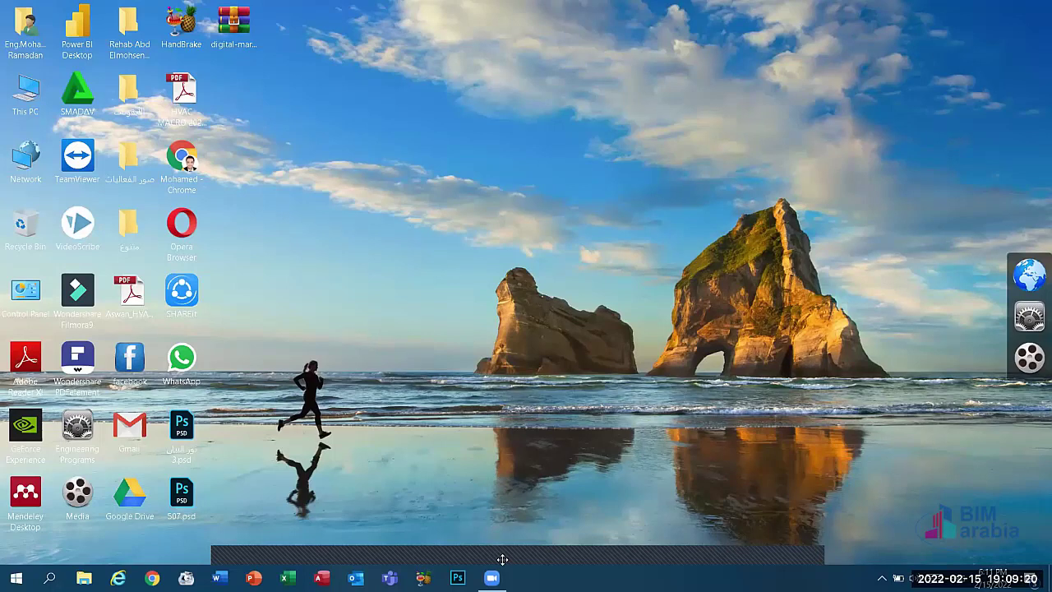
pyautogui.rightClick(14, 100)
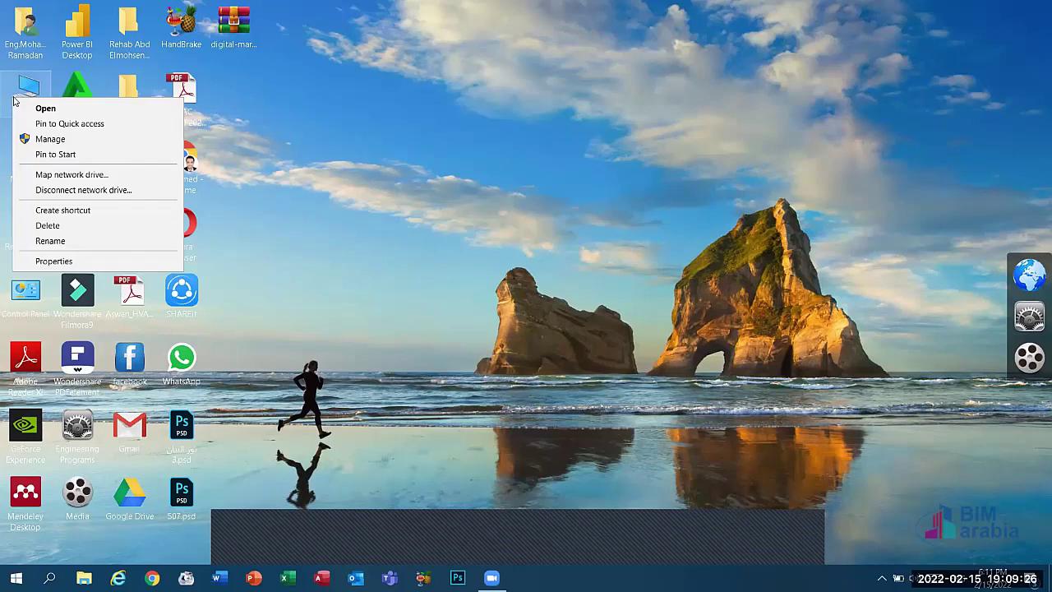
pyautogui.click(441, 212)
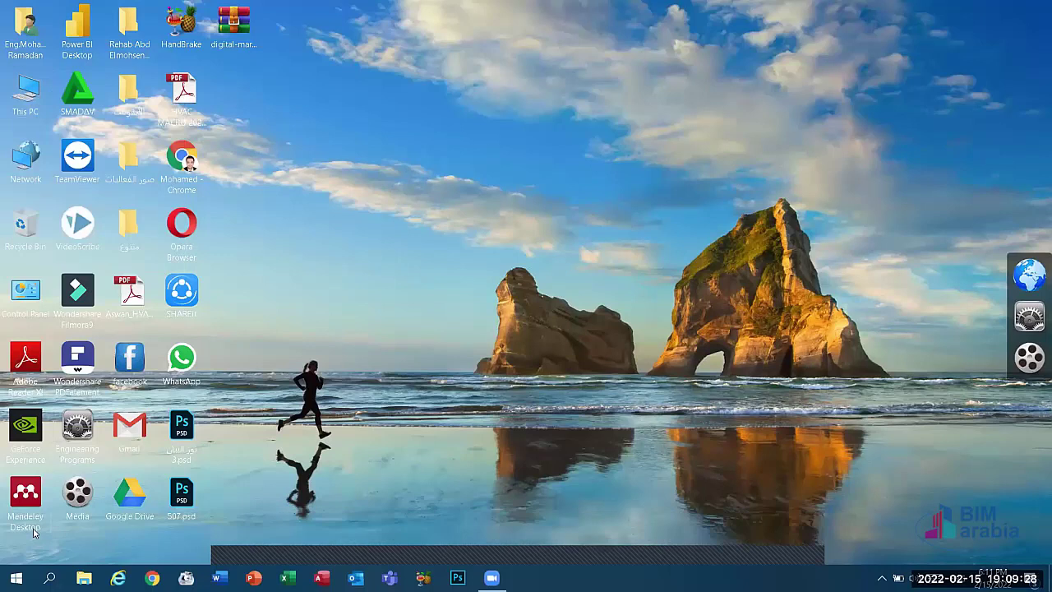
pyautogui.click(50, 576)
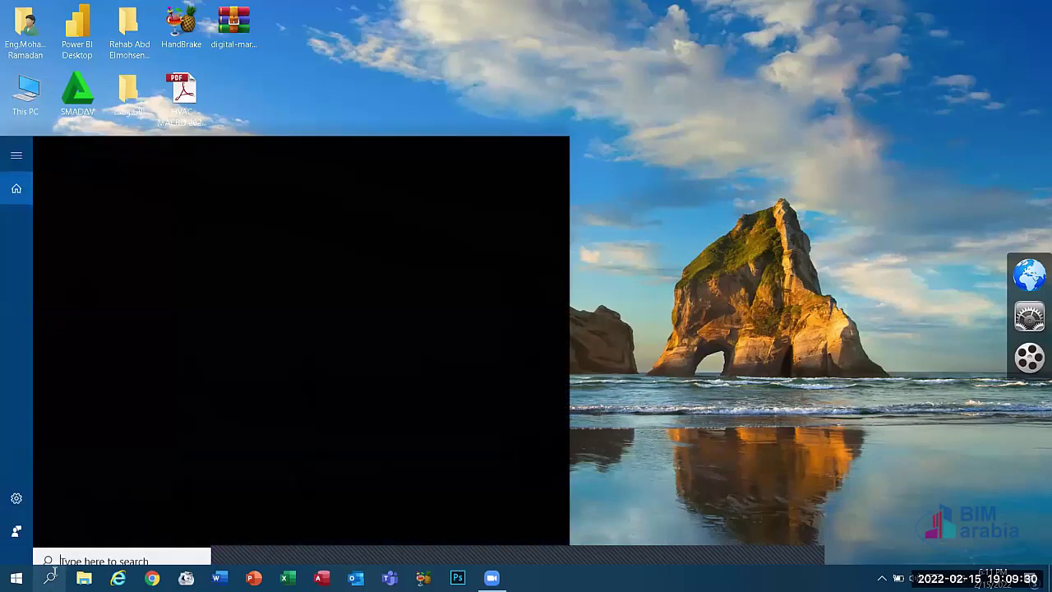
pyautogui.click(766, 184)
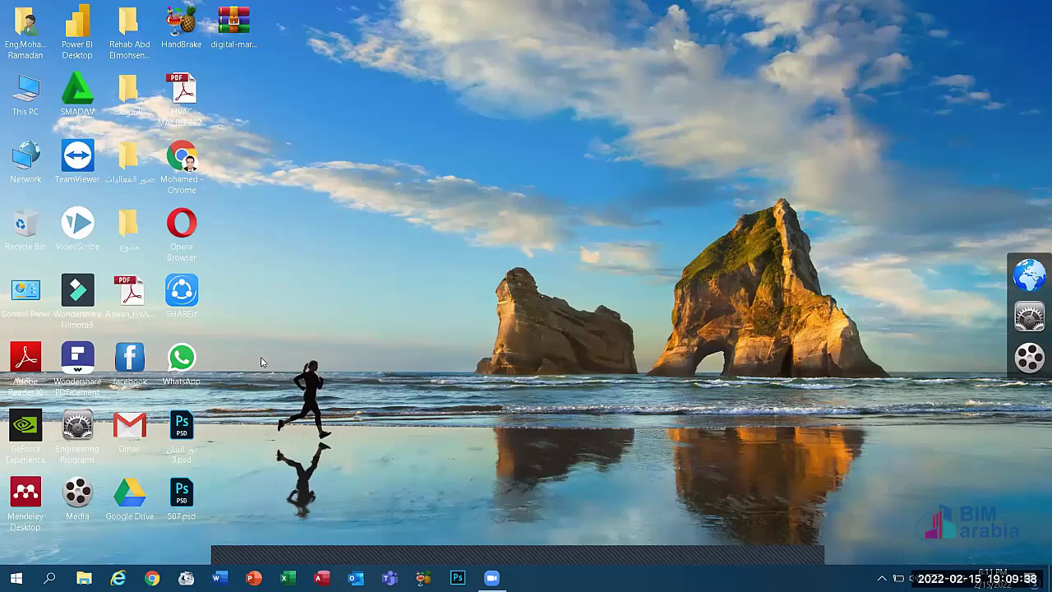
# Open File Explorer directly at This PC from the desktop and close the window
pyautogui.press('super+e')
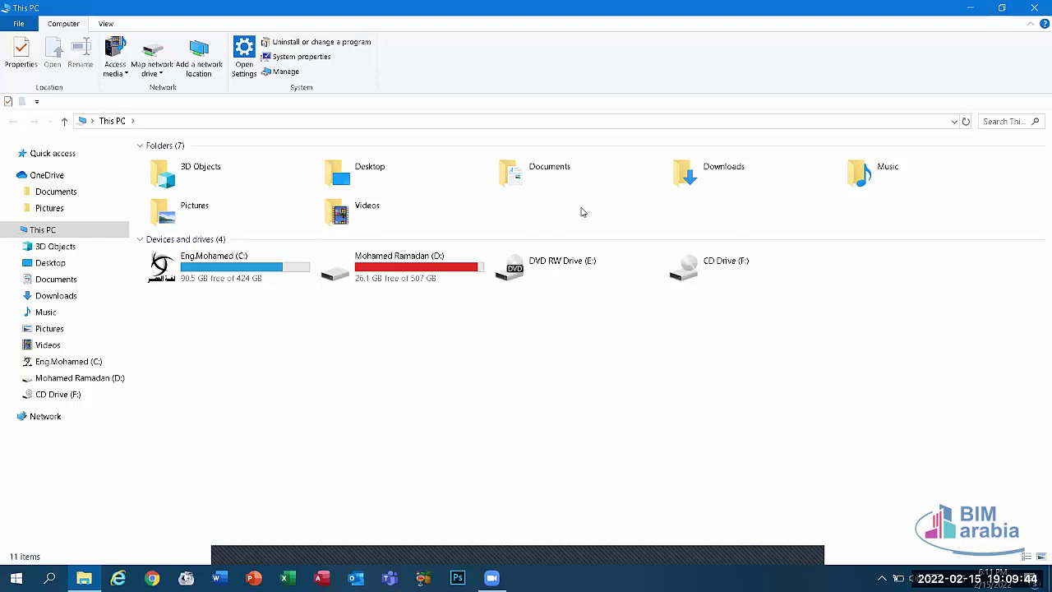
pyautogui.click(1034, 7)
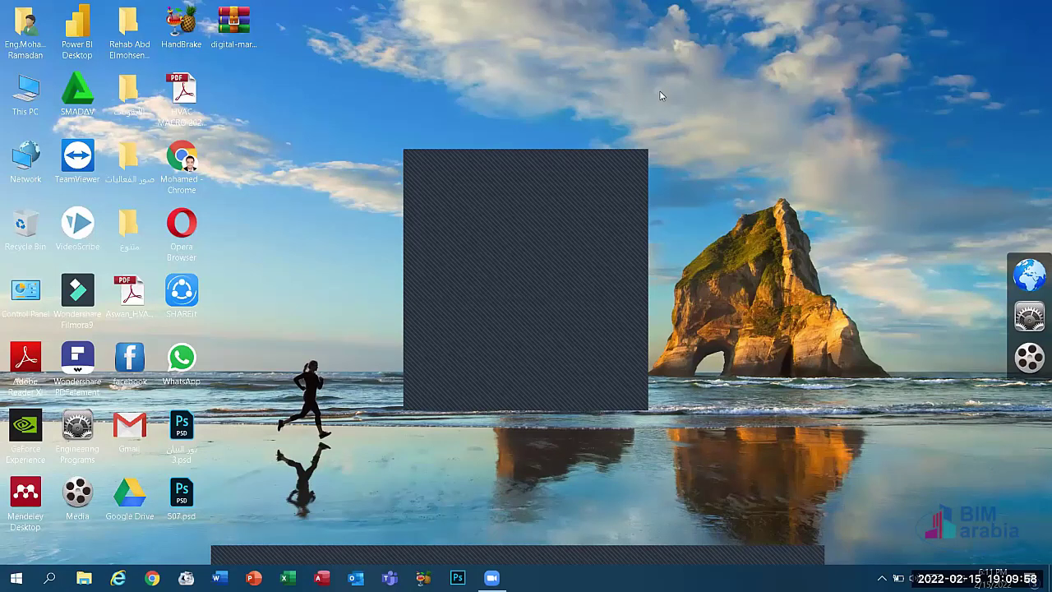
pyautogui.click(637, 168)
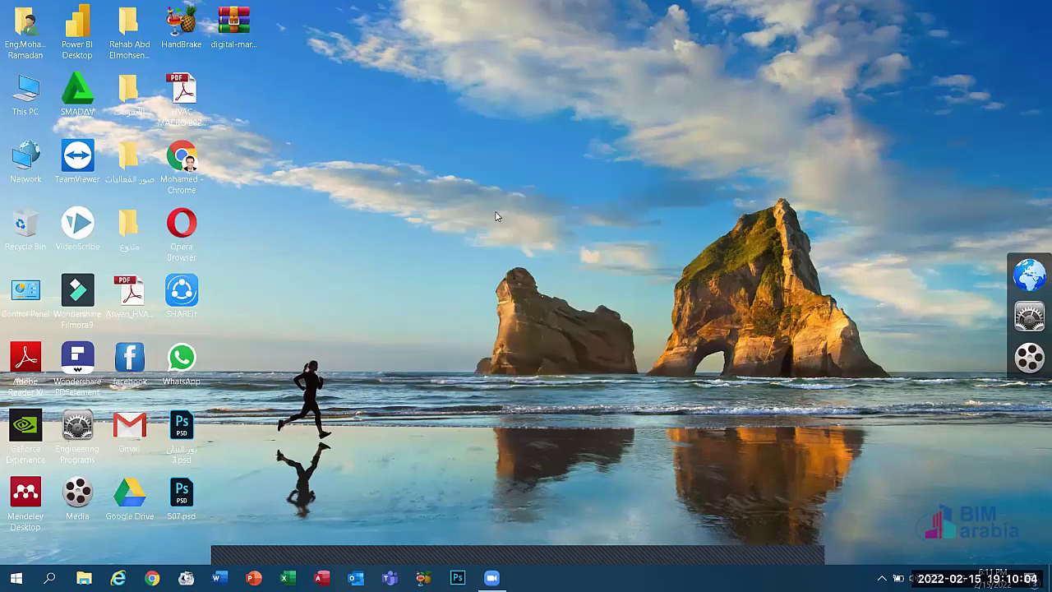
pyautogui.rightClick(34, 100)
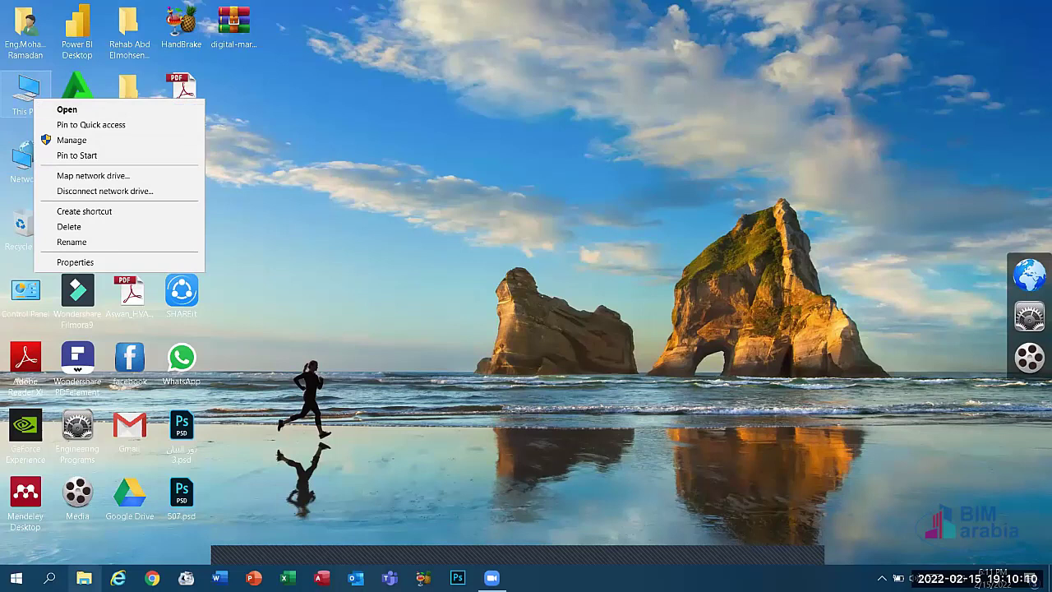
pyautogui.click(49, 578)
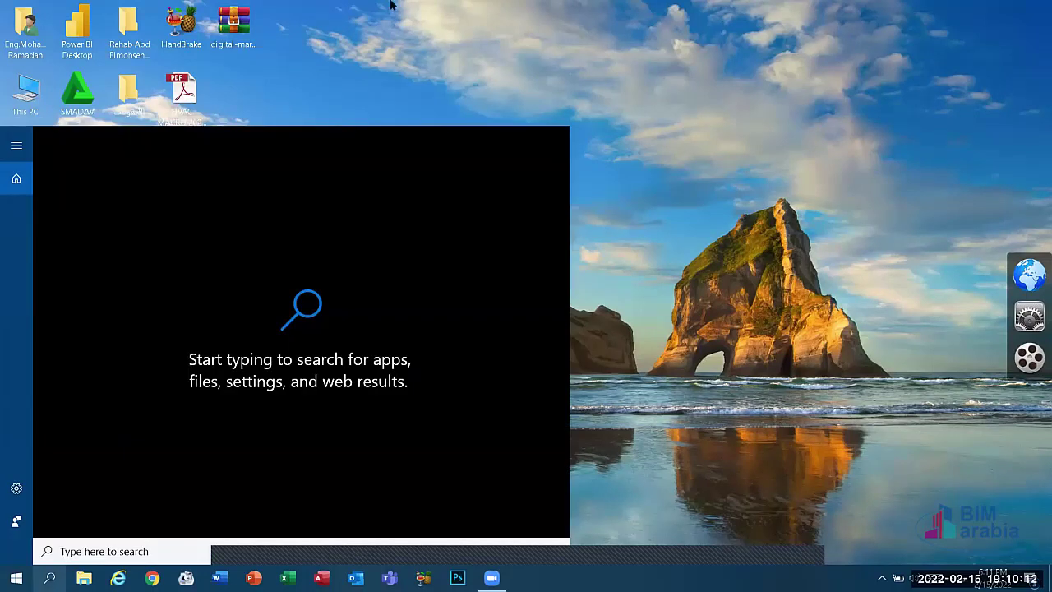
# Dismiss the search pane, view the Start menu and close it
pyautogui.press('Escape')
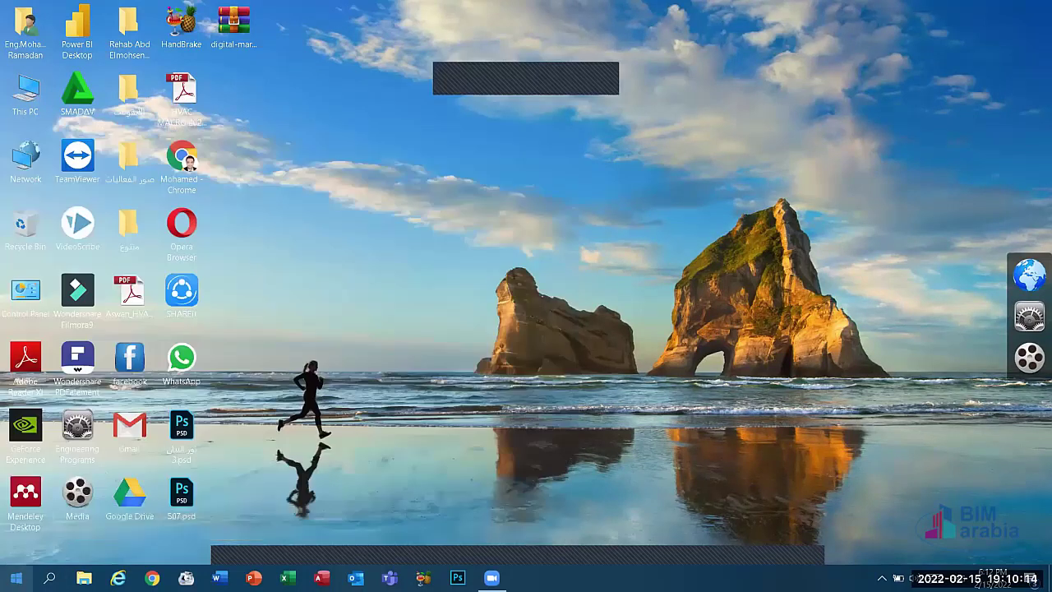
pyautogui.click(16, 578)
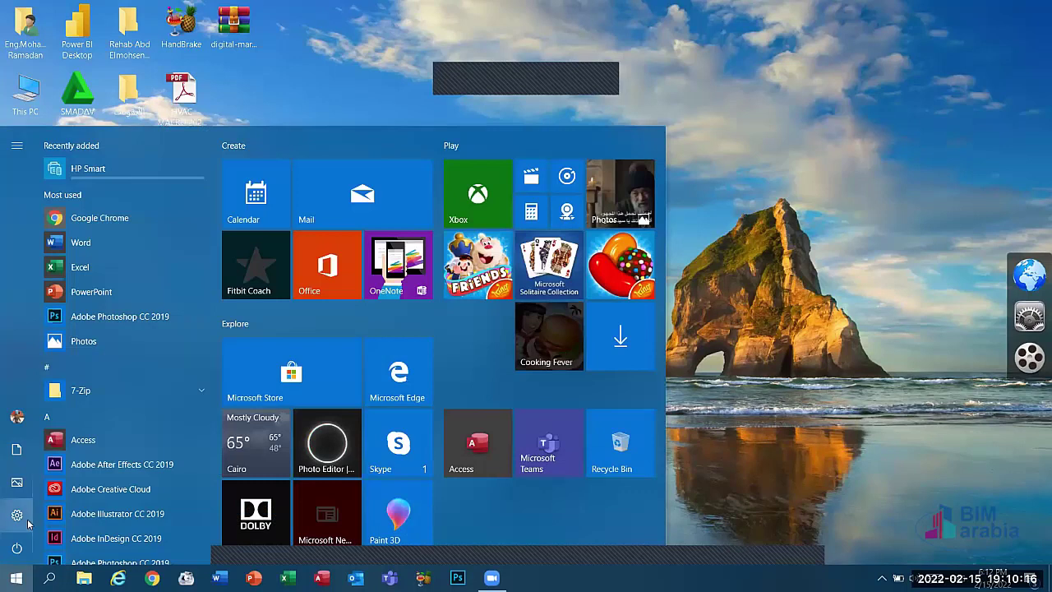
pyautogui.press('Escape')
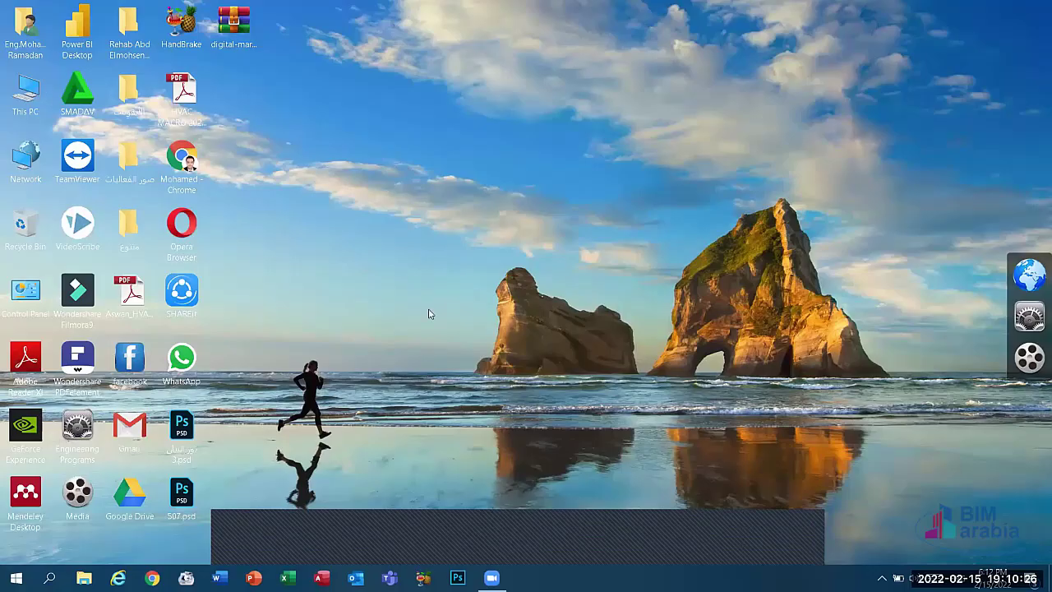
# Open File Explorer at This PC, switch between its window and the desktop, and close the window
pyautogui.press('super+e')
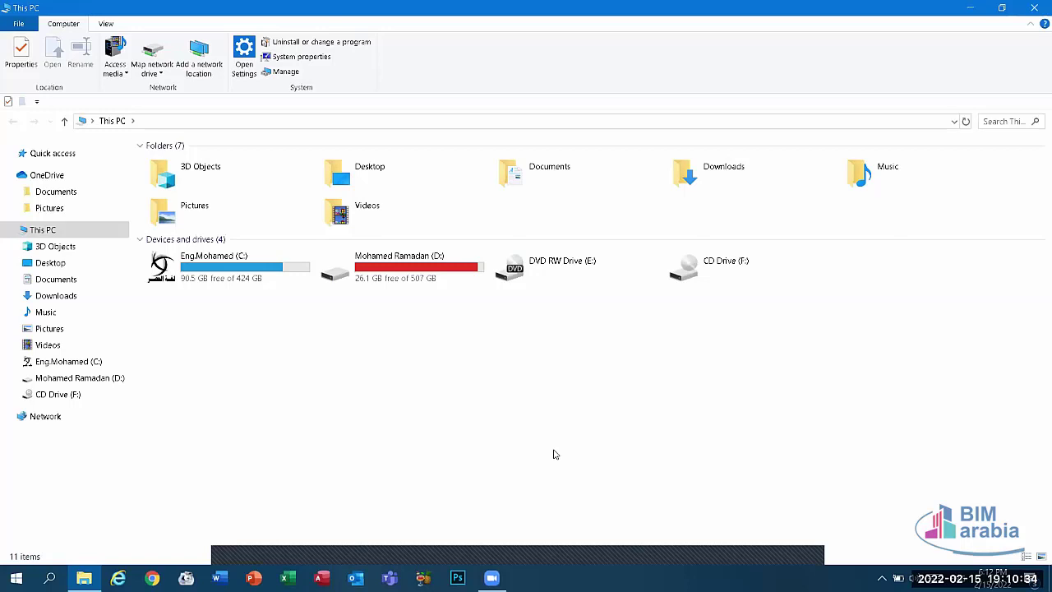
pyautogui.press('super+d')
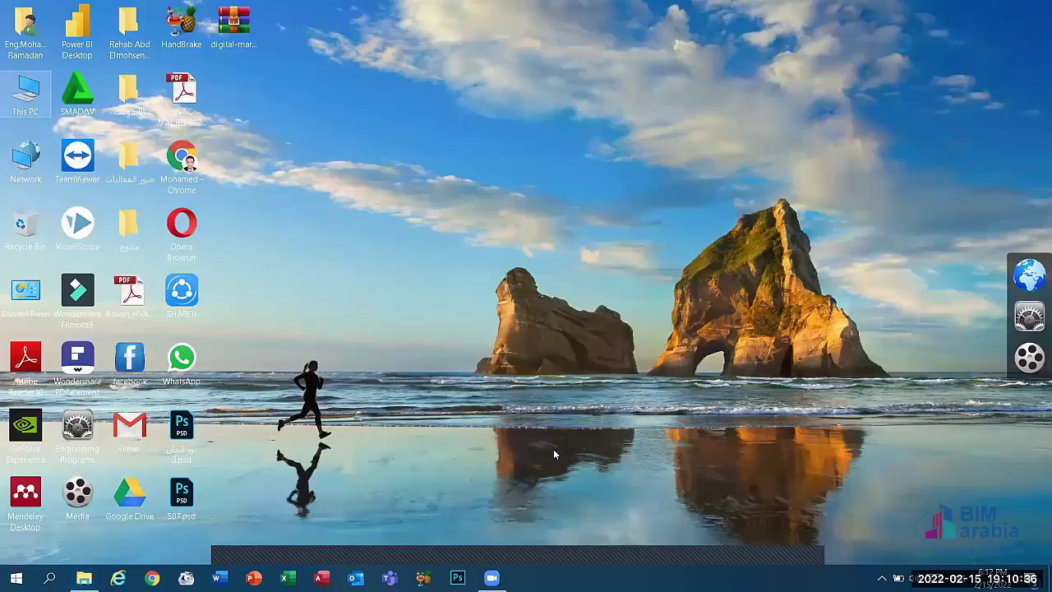
pyautogui.press('super+d')
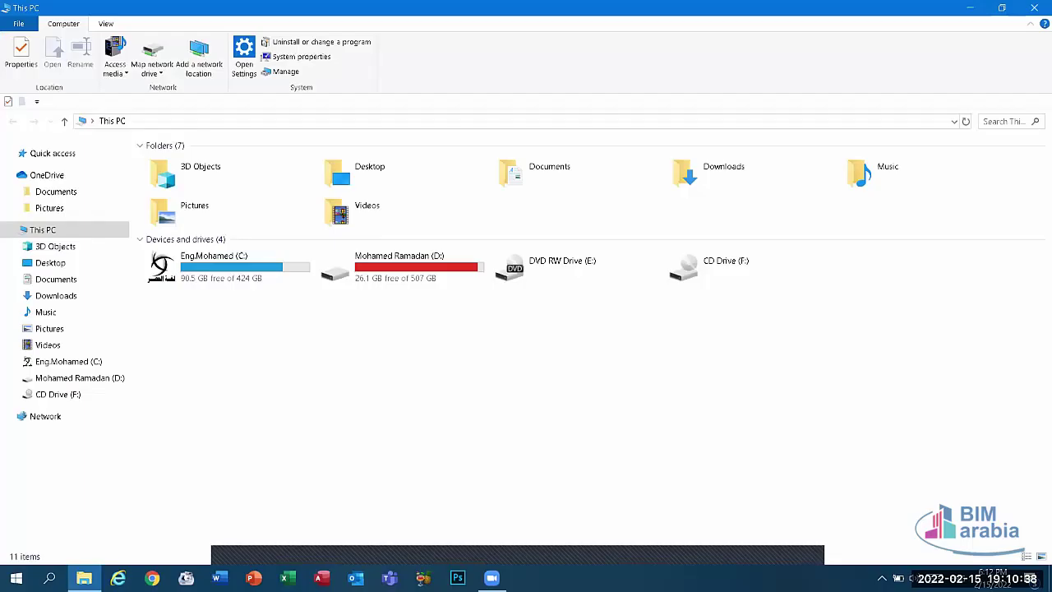
pyautogui.press('super+r')
pyautogui.press('Return')
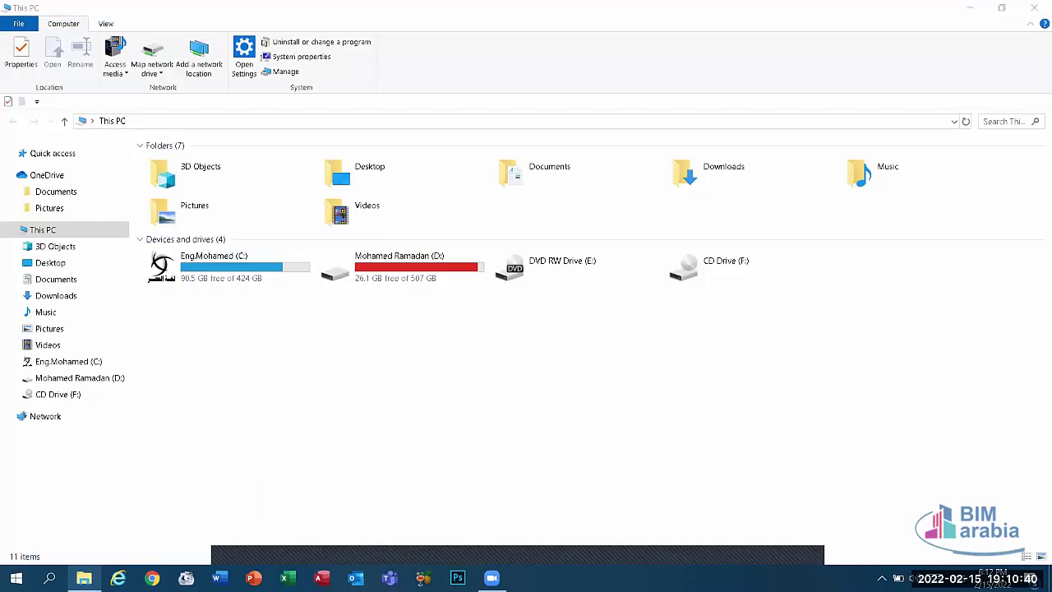
pyautogui.press('super+d')
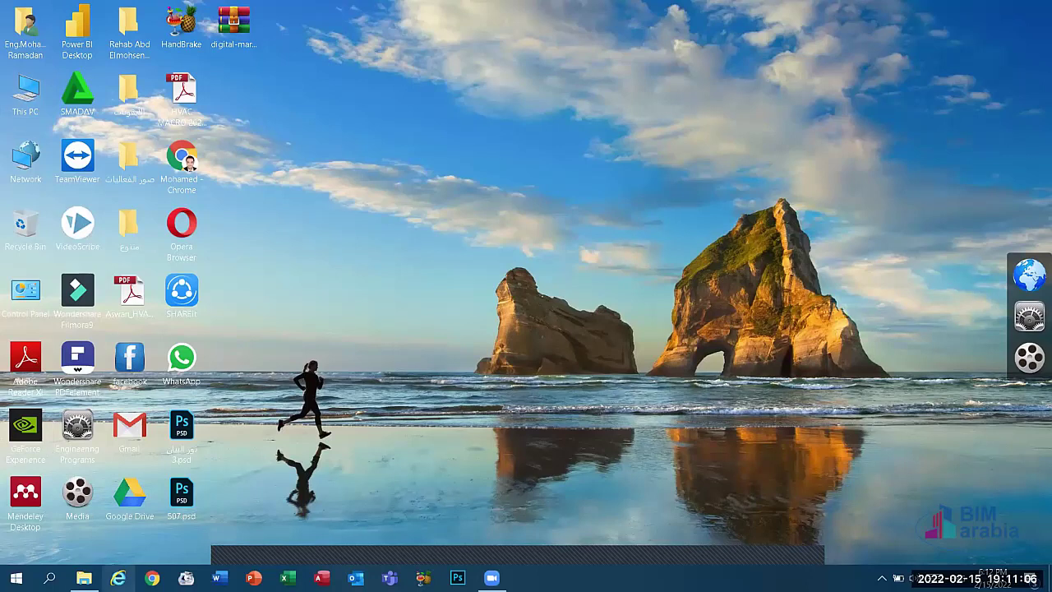
pyautogui.click(84, 577)
pyautogui.click(1039, 7)
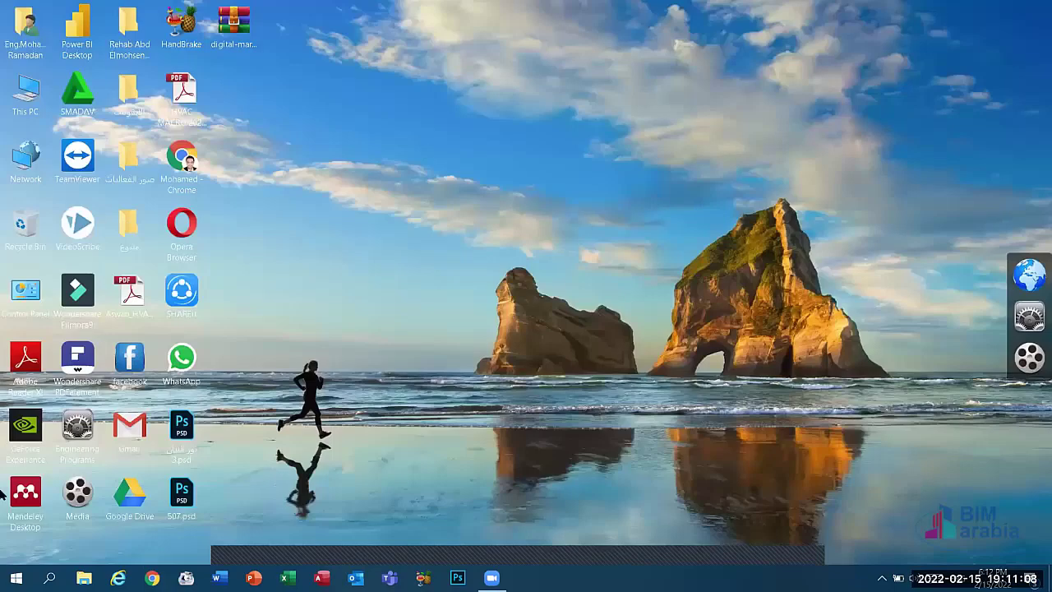
# Open Windows Settings from the Start menu, view the System display page and close Settings
pyautogui.click(16, 577)
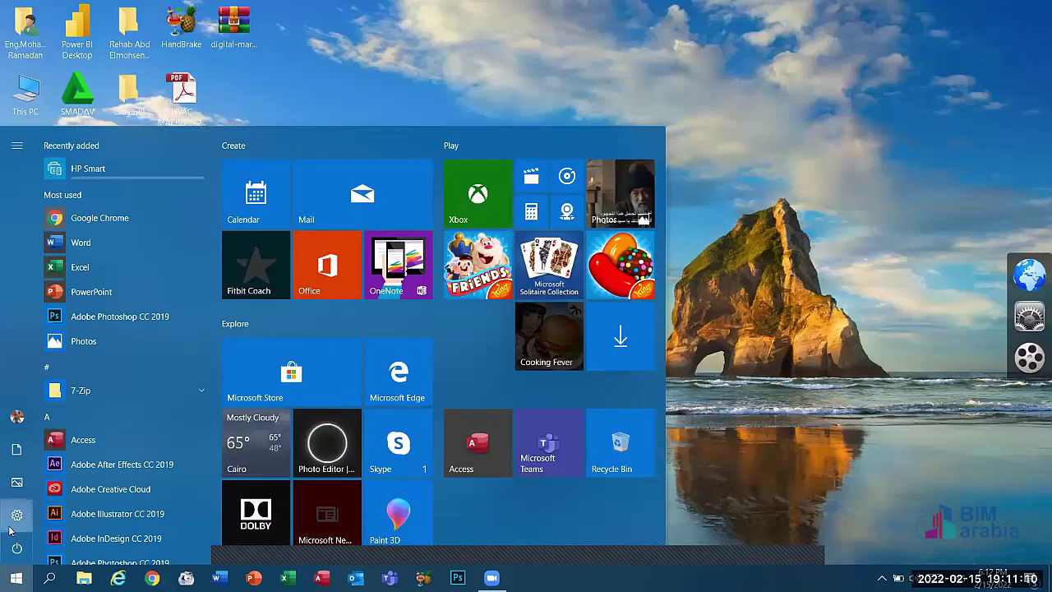
pyautogui.click(17, 516)
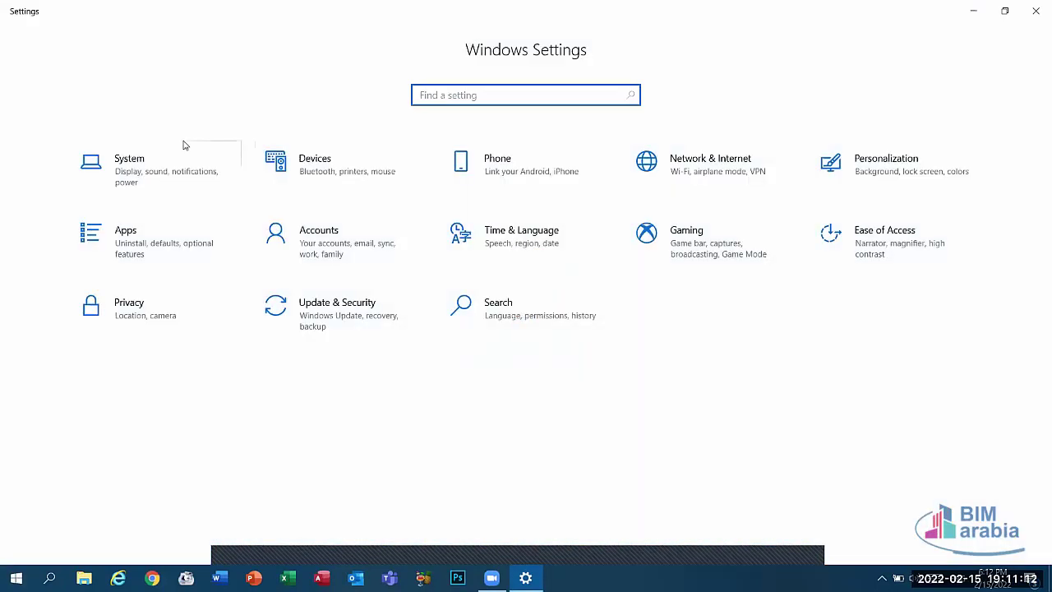
pyautogui.click(129, 171)
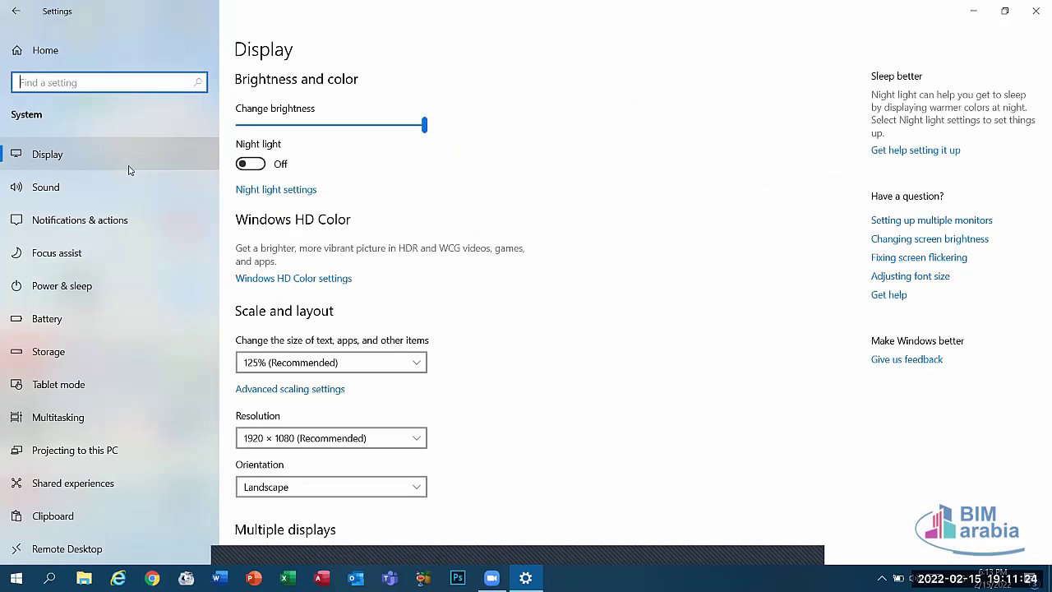
pyautogui.click(1036, 8)
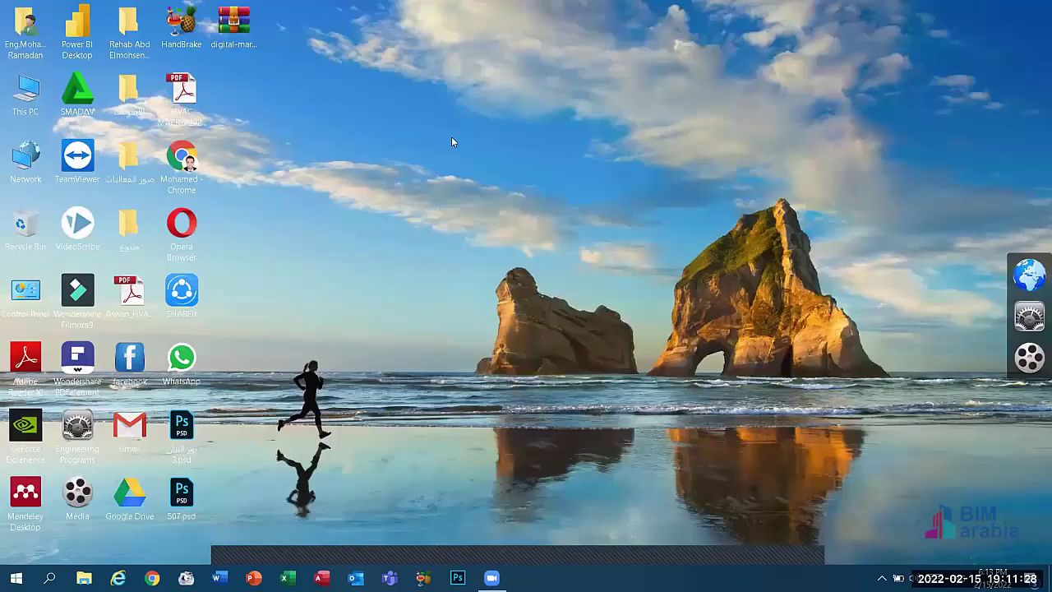
# Open Display settings directly from the desktop and close the window
pyautogui.rightClick(451, 143)
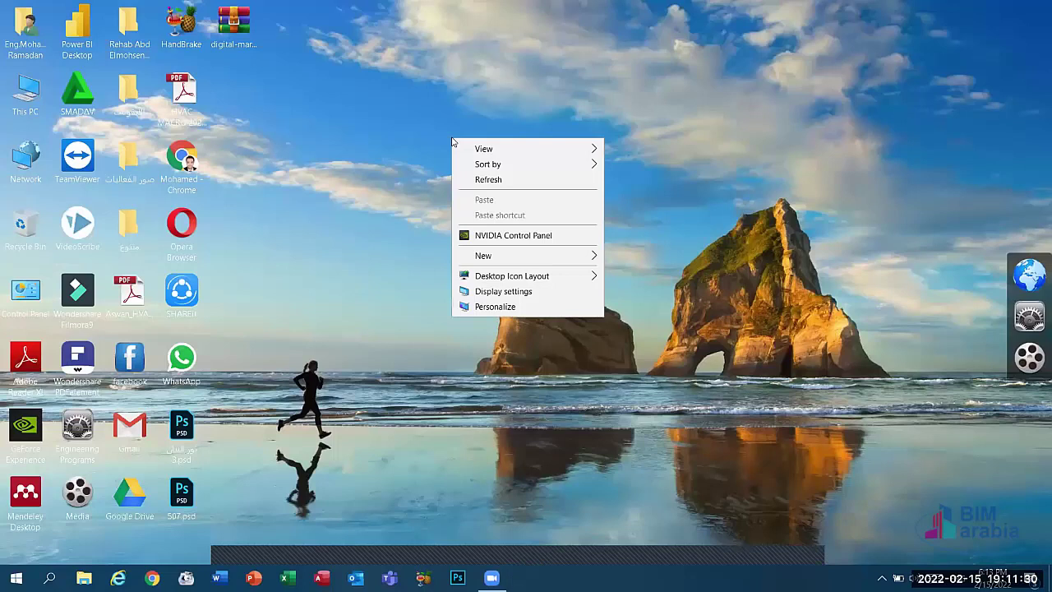
pyautogui.click(508, 292)
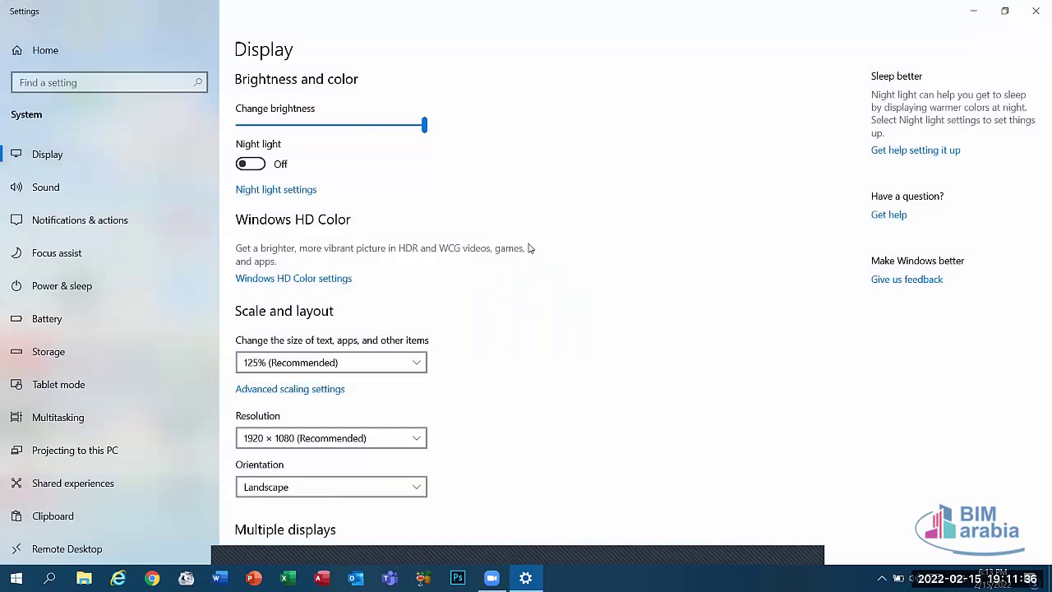
pyautogui.hotkey('alt', 'F4')
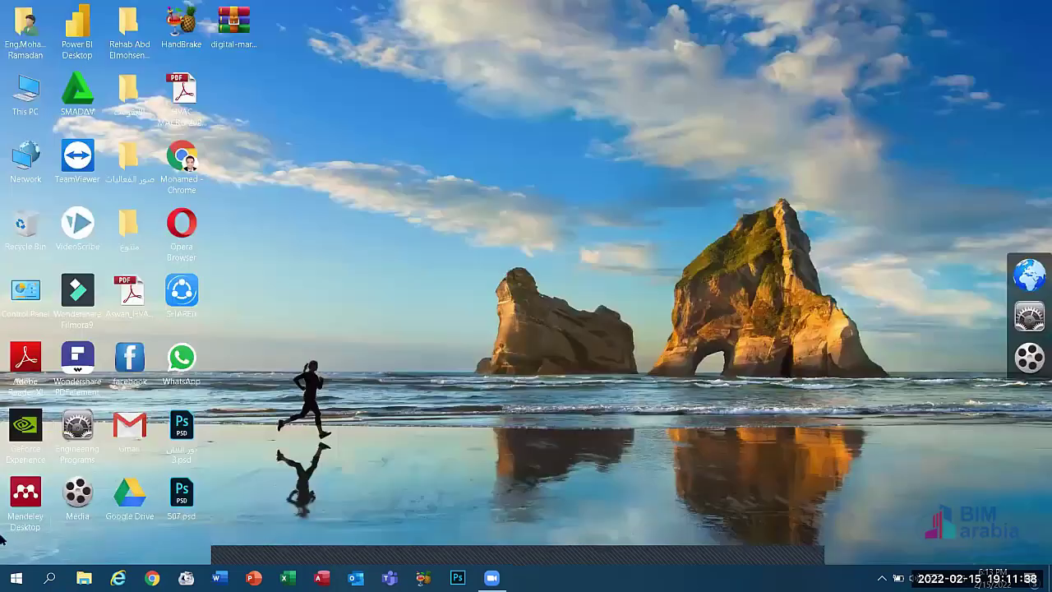
# Reopen Windows Settings, view the System category and return to the Settings home page
pyautogui.click(16, 577)
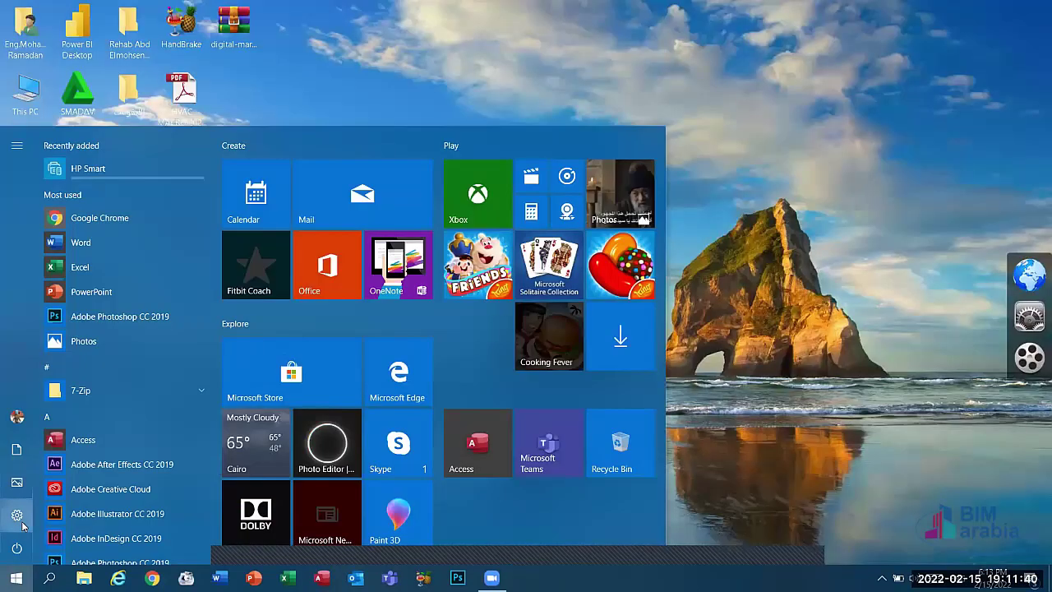
pyautogui.click(21, 521)
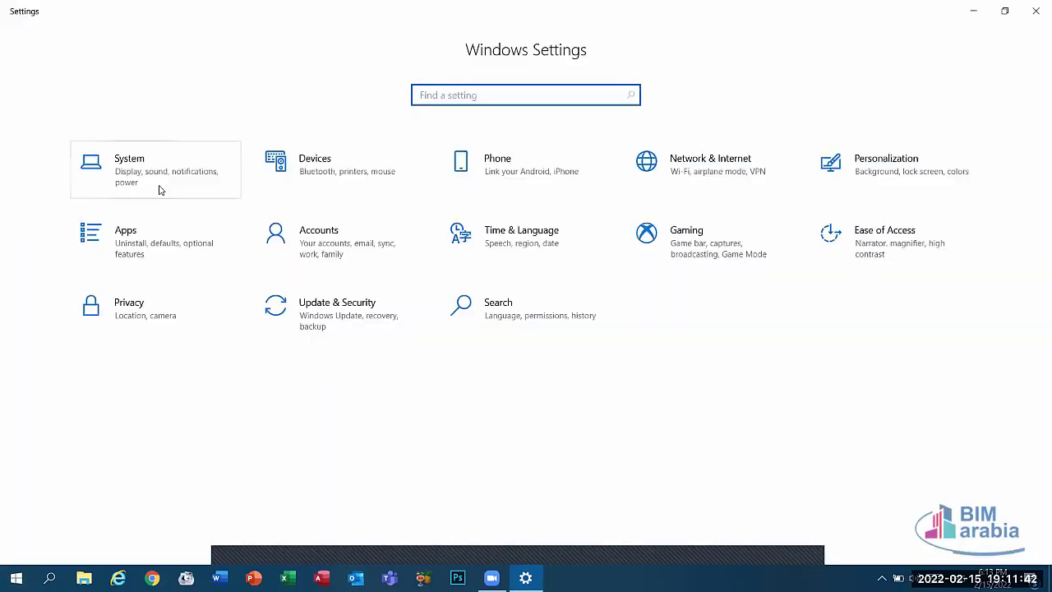
pyautogui.click(159, 188)
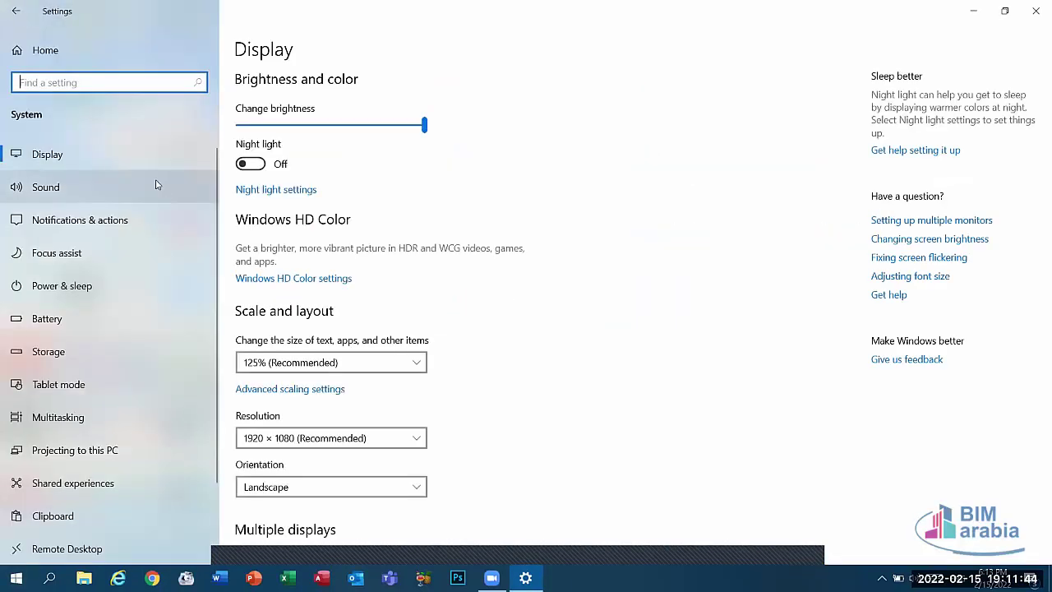
pyautogui.click(14, 8)
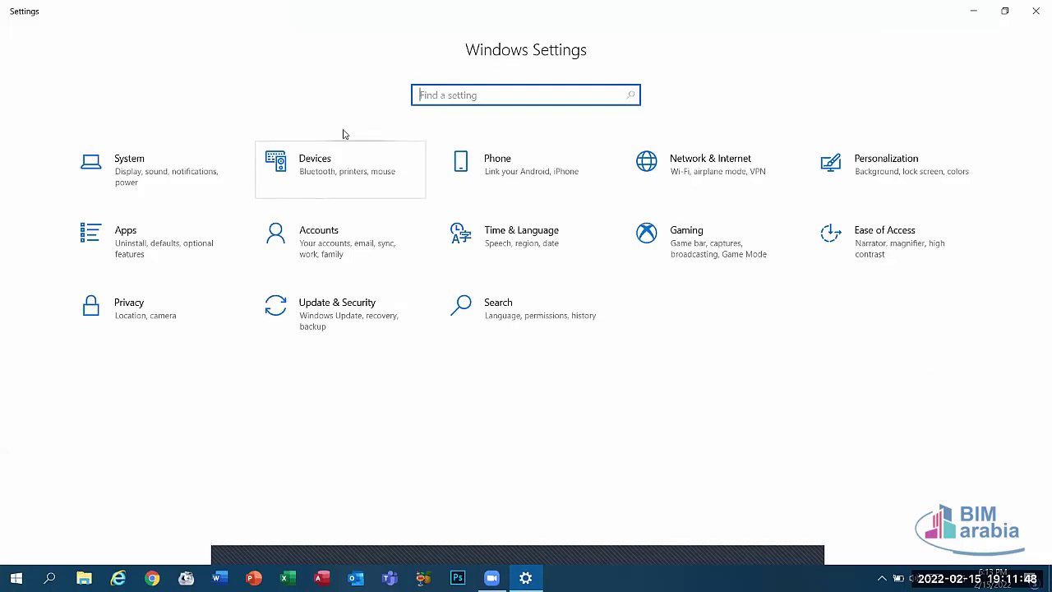
# Open the Devices settings and turn Bluetooth off and back on
pyautogui.click(313, 165)
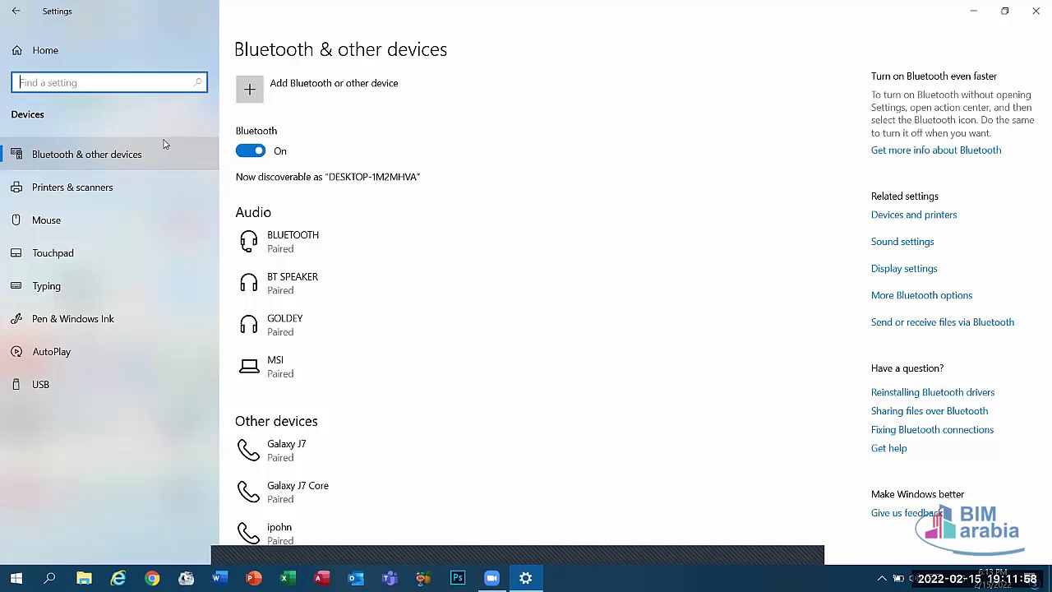
pyautogui.click(255, 151)
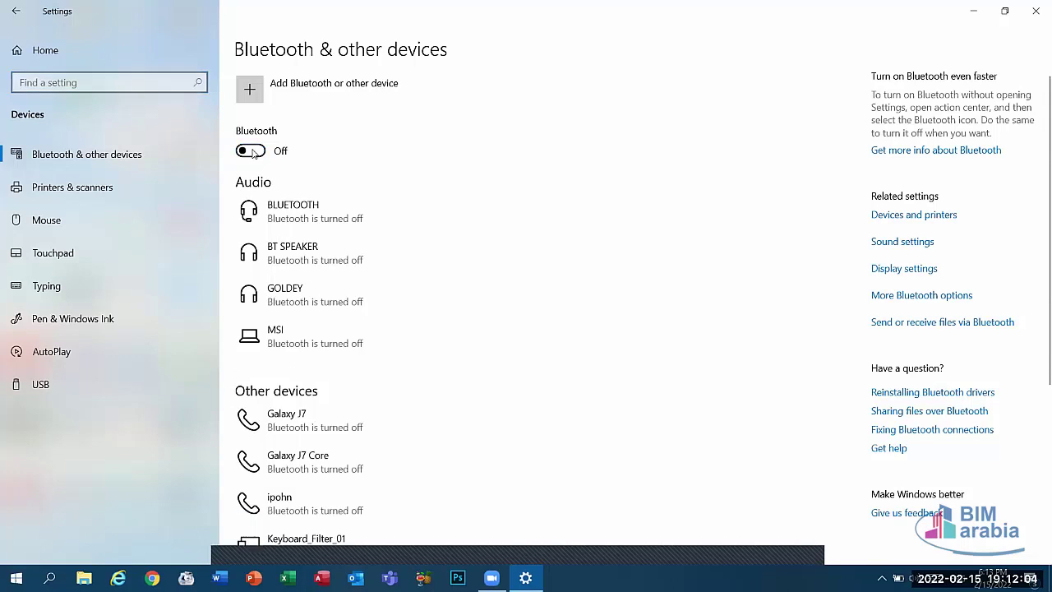
pyautogui.click(255, 151)
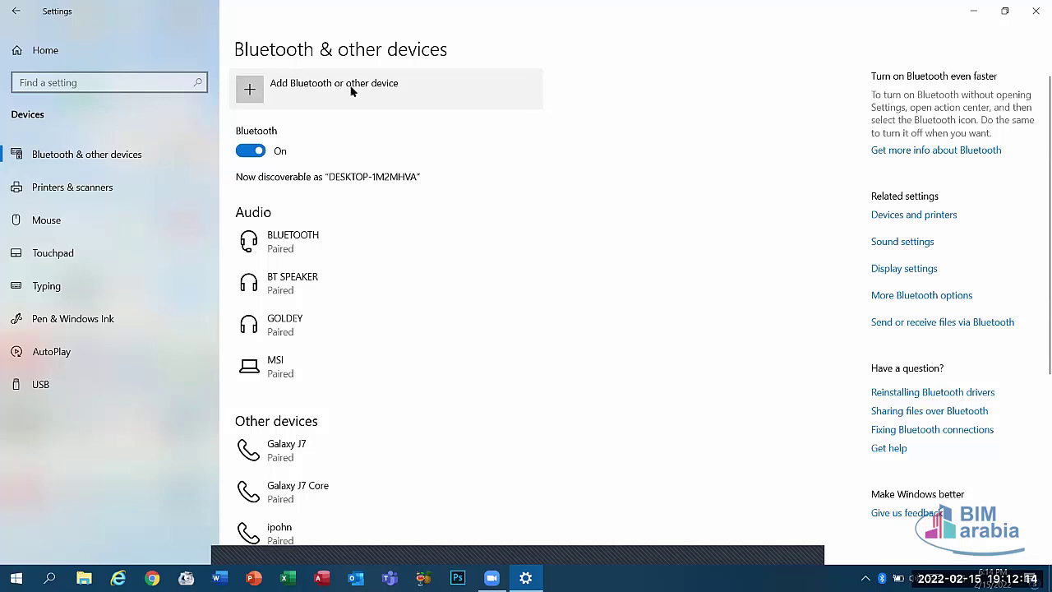
# Start adding a Bluetooth device and close the Add a device dialog without connecting one
pyautogui.click(276, 94)
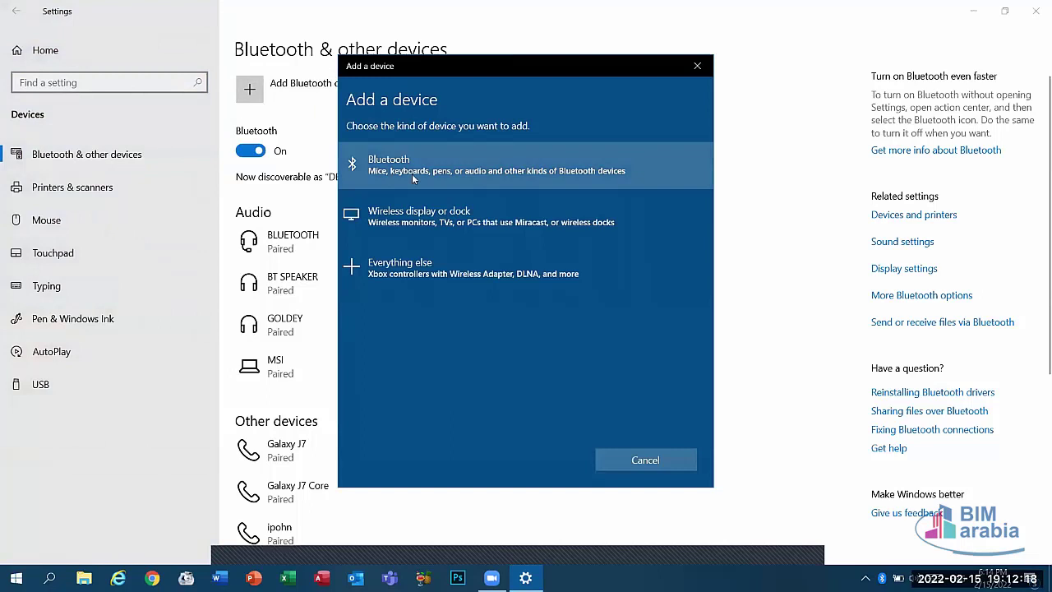
pyautogui.click(359, 186)
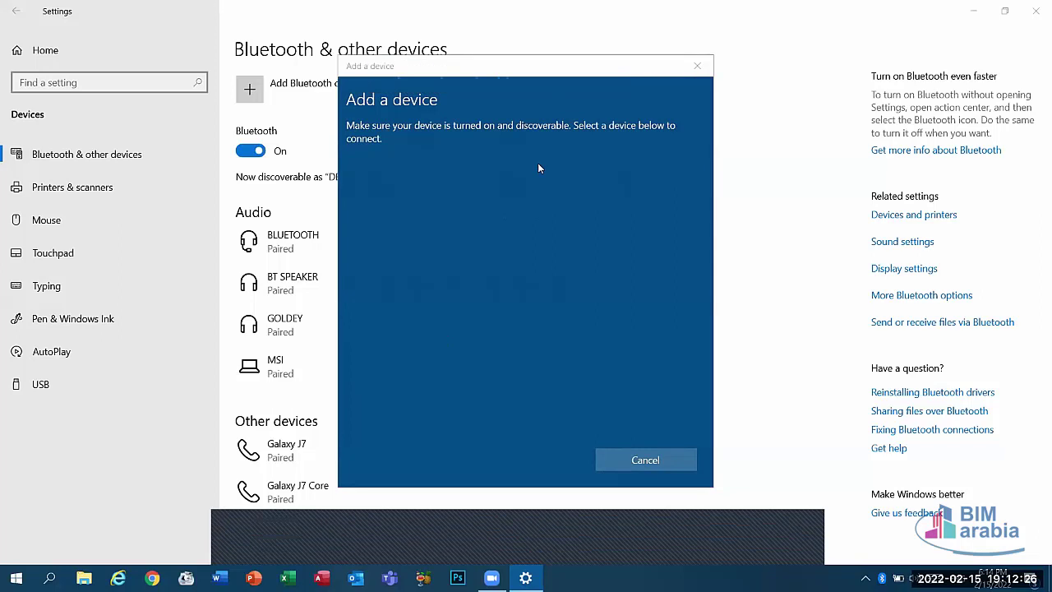
pyautogui.click(697, 66)
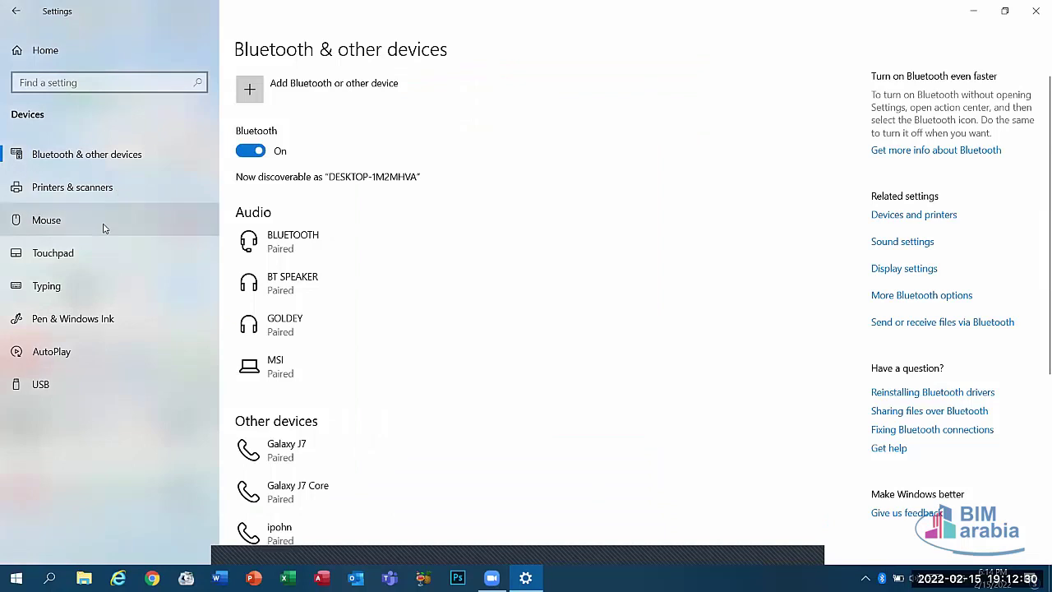
# Open the Printers & scanners settings and start adding a printer or scanner
pyautogui.click(52, 195)
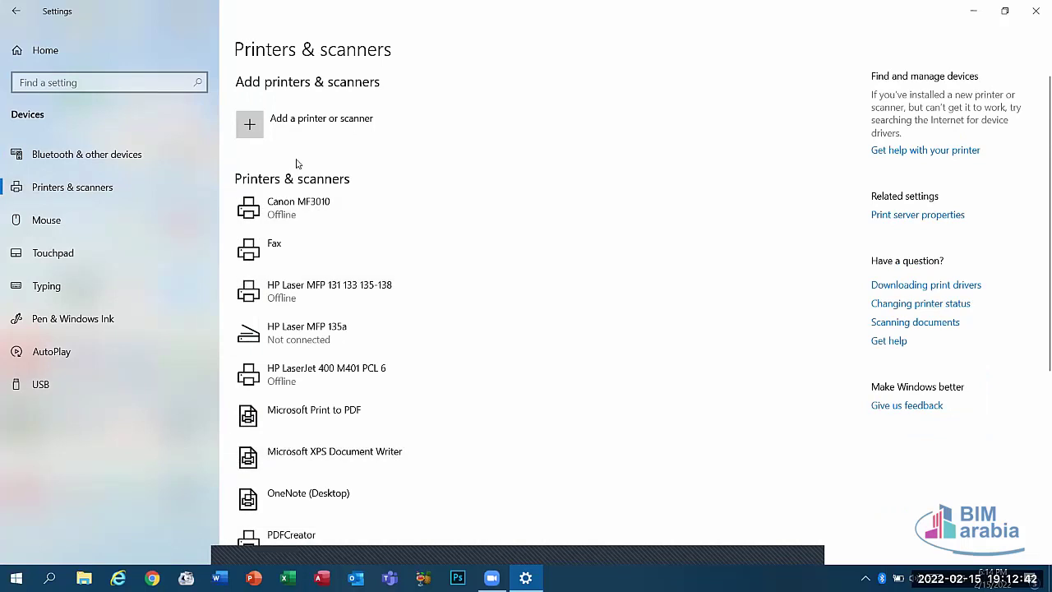
pyautogui.click(250, 125)
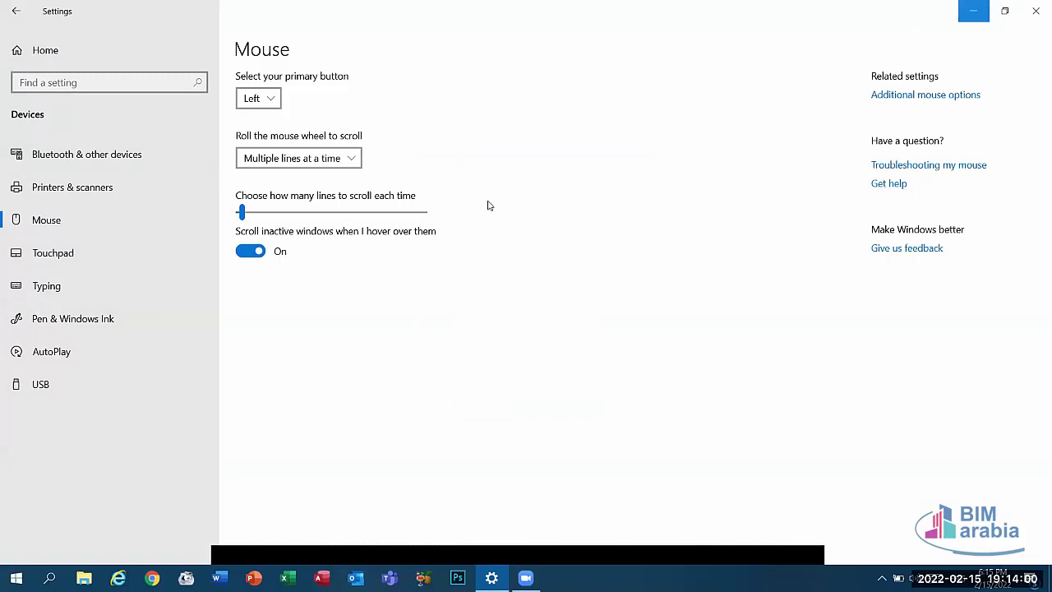
# Show the desktop, view its context menu and dismiss the menu
pyautogui.press('super+d')
pyautogui.rightClick(487, 198)
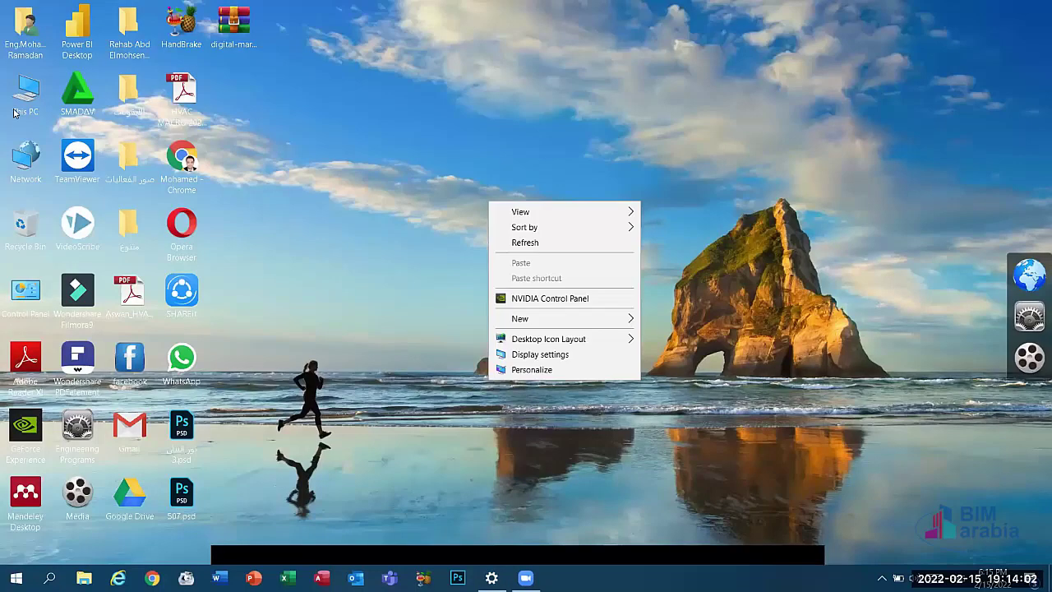
pyautogui.press('Escape')
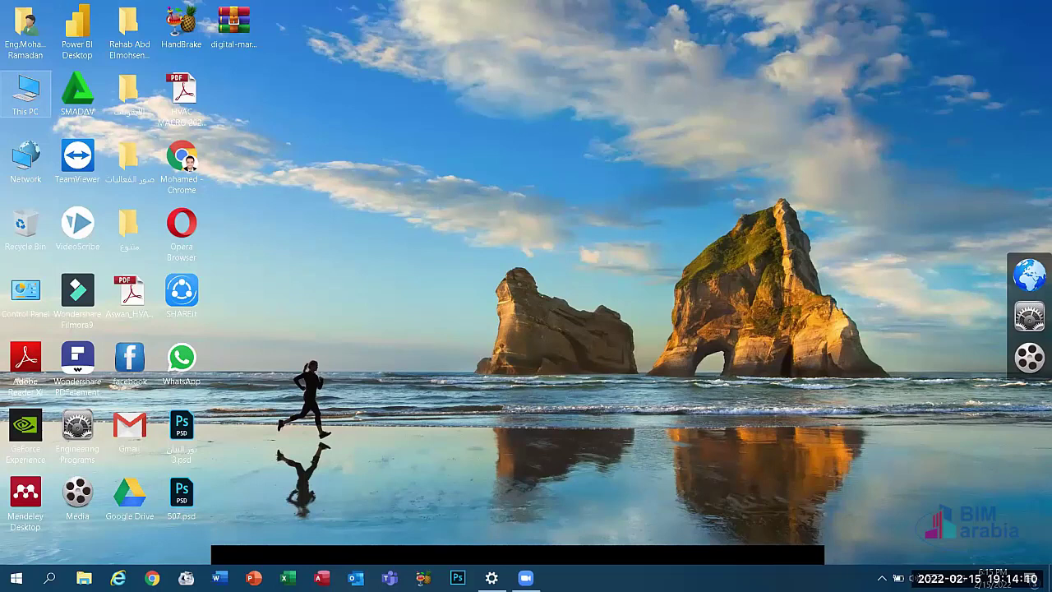
# Return to the Mouse settings, view the primary button choices and close the list without changing the selection
pyautogui.hotkey('alt', 'Tab')
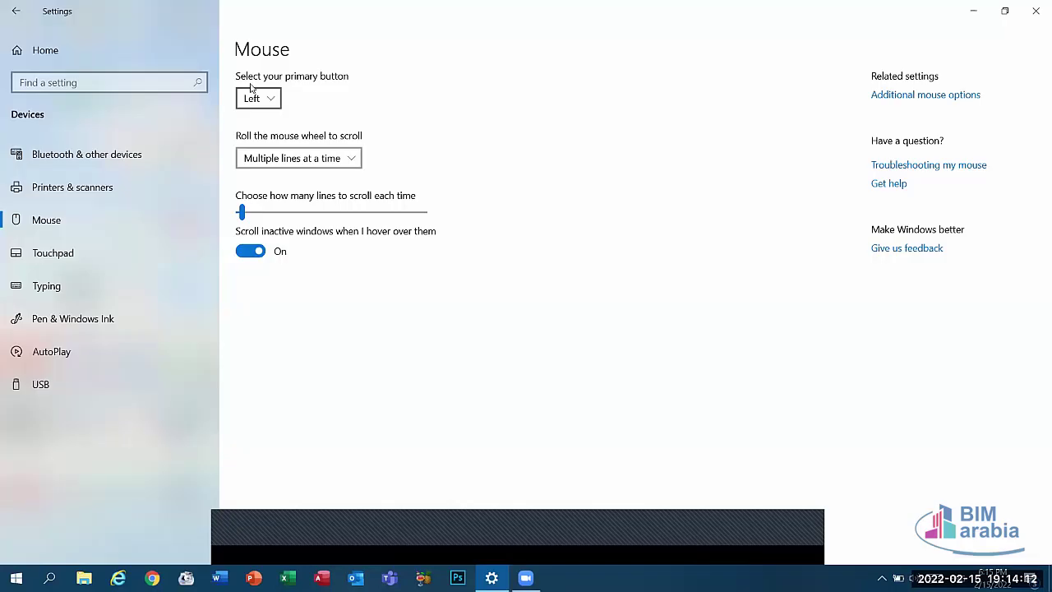
pyautogui.click(273, 100)
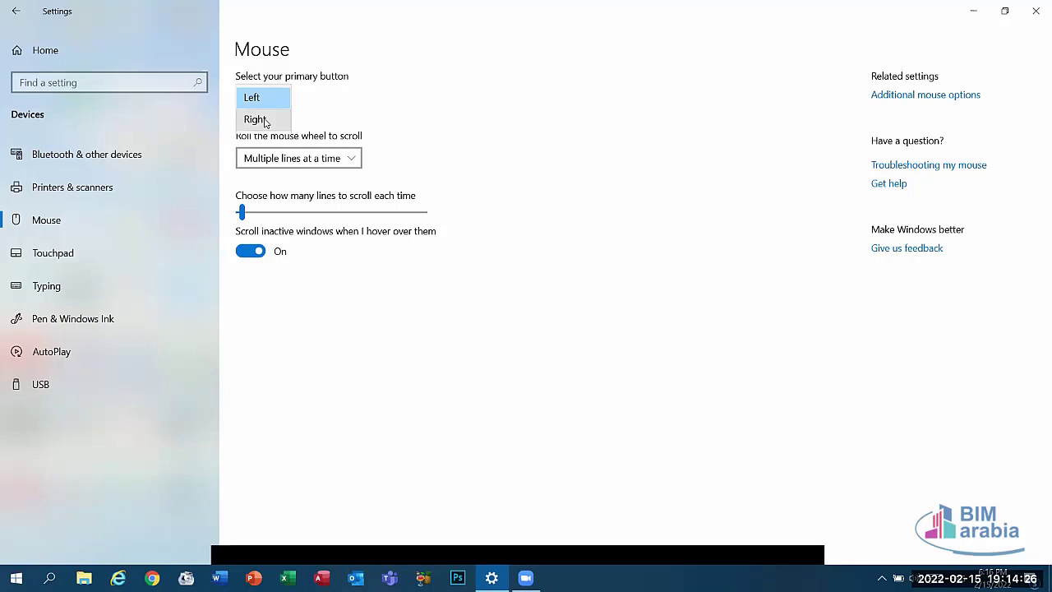
pyautogui.click(544, 218)
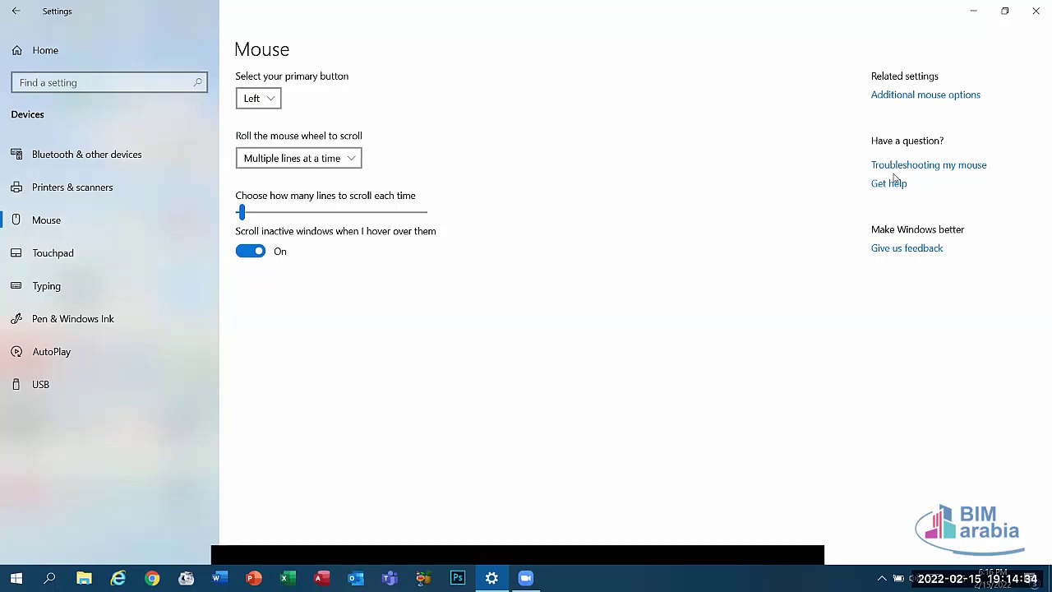
# Open the additional mouse options, reposition the Mouse Properties dialog and show its Pointers settings
pyautogui.click(914, 100)
pyautogui.moveTo(173, 77); pyautogui.dragTo(473, 94)
pyautogui.moveTo(402, 115); pyautogui.dragTo(327, 127)
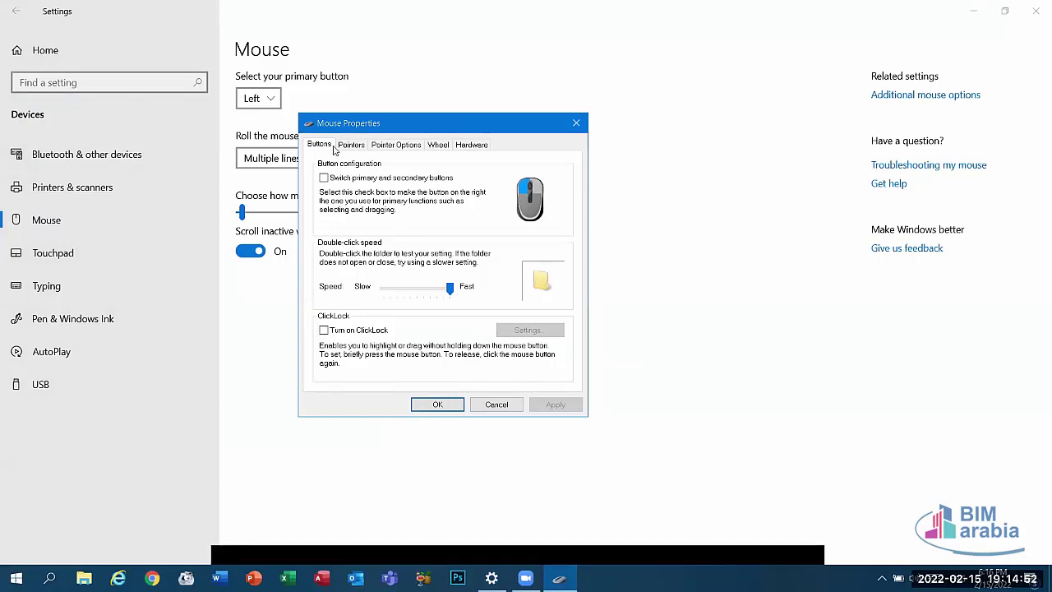
pyautogui.click(356, 148)
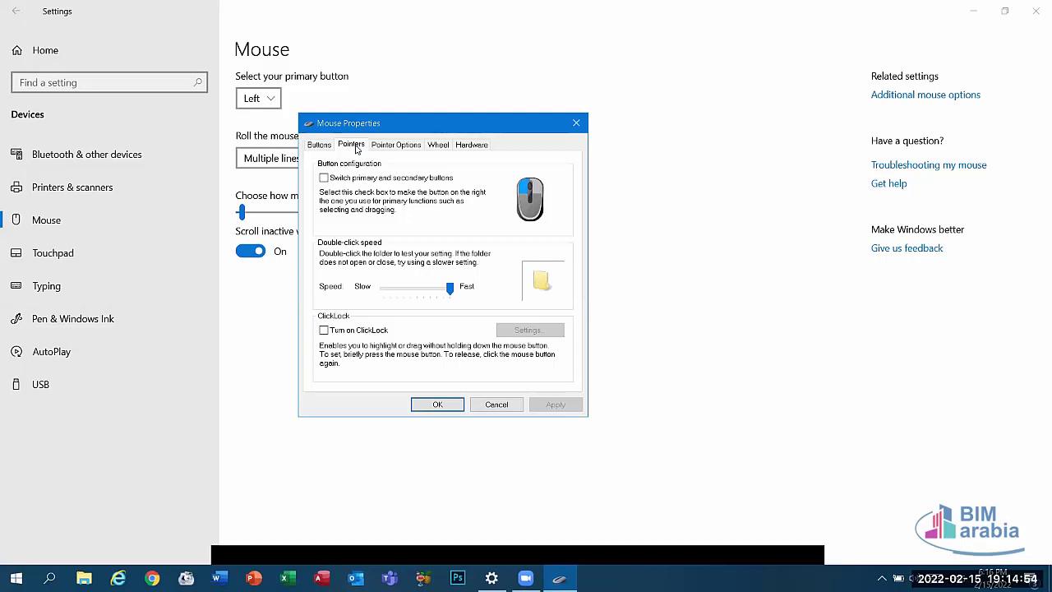
# Select the Working In Background pointer, try Display pointer trails on and off in the Pointer Options, and cancel the Mouse Properties dialog
pyautogui.click(555, 288)
pyautogui.moveTo(564, 265); pyautogui.dragTo(565, 251)
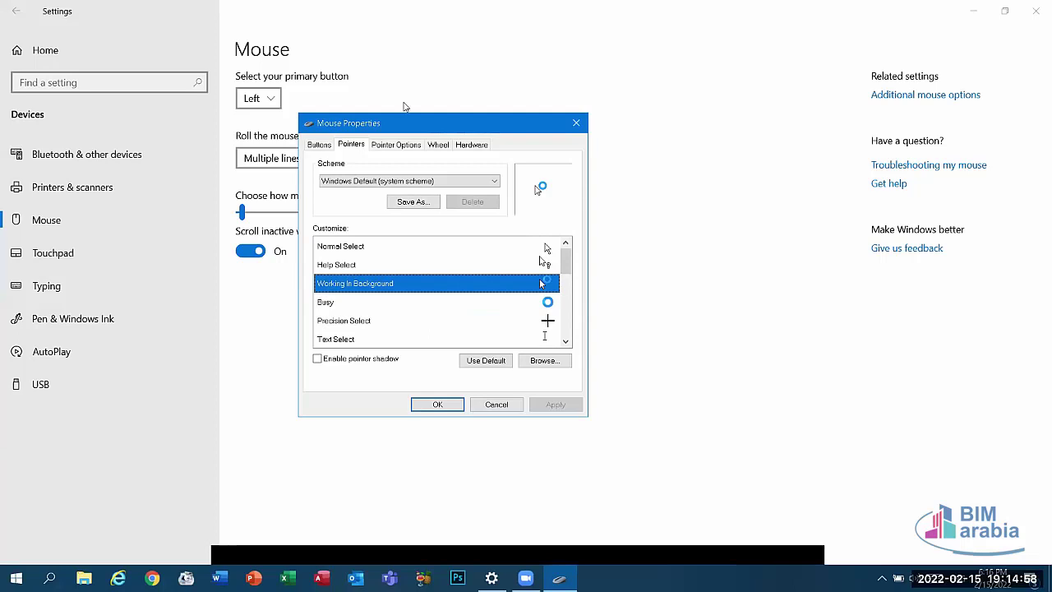
pyautogui.click(410, 146)
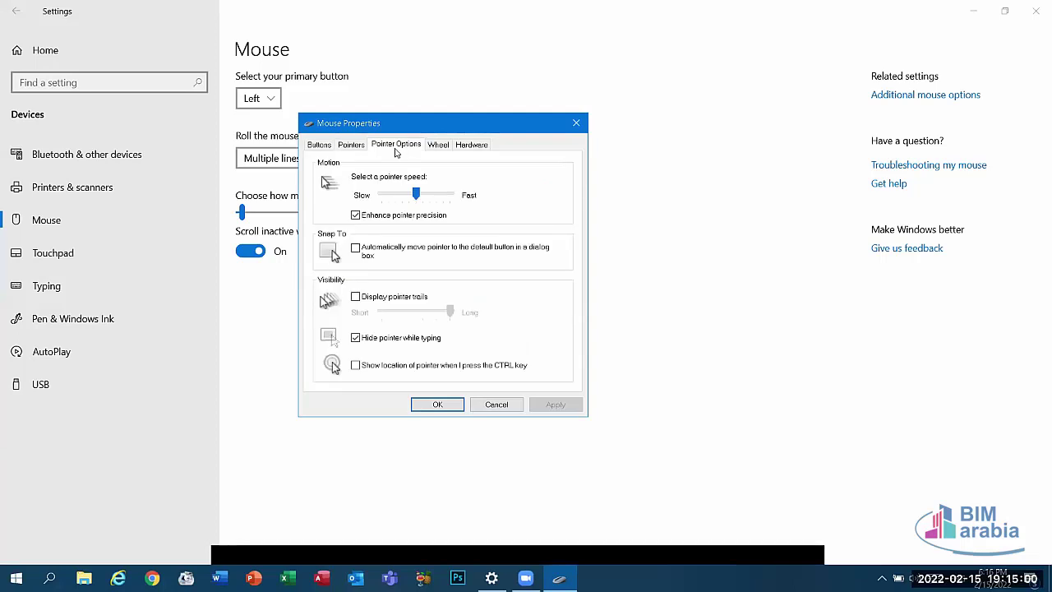
pyautogui.click(356, 297)
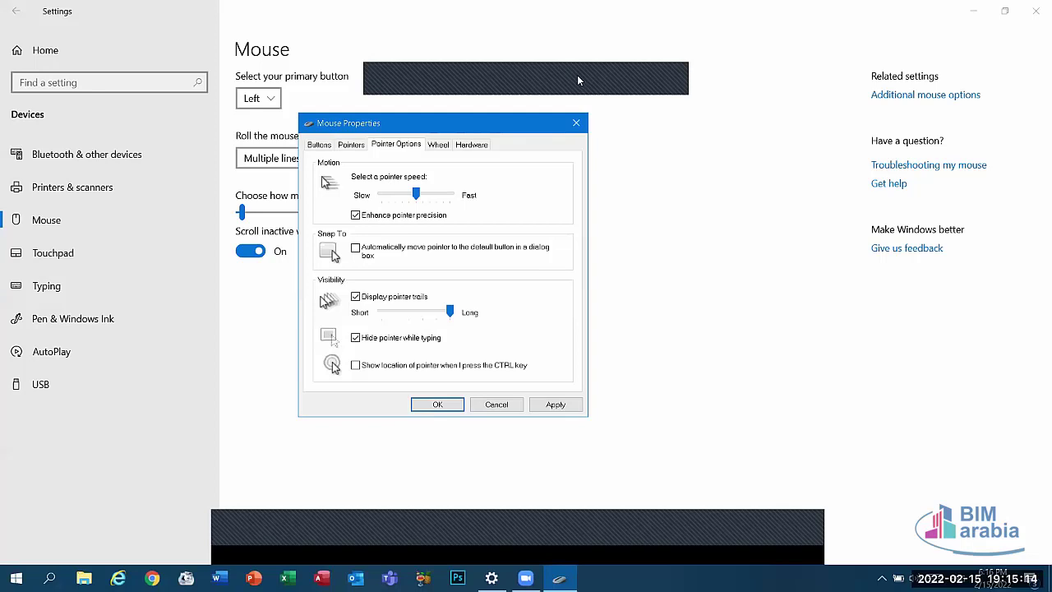
pyautogui.click(628, 82)
pyautogui.click(362, 296)
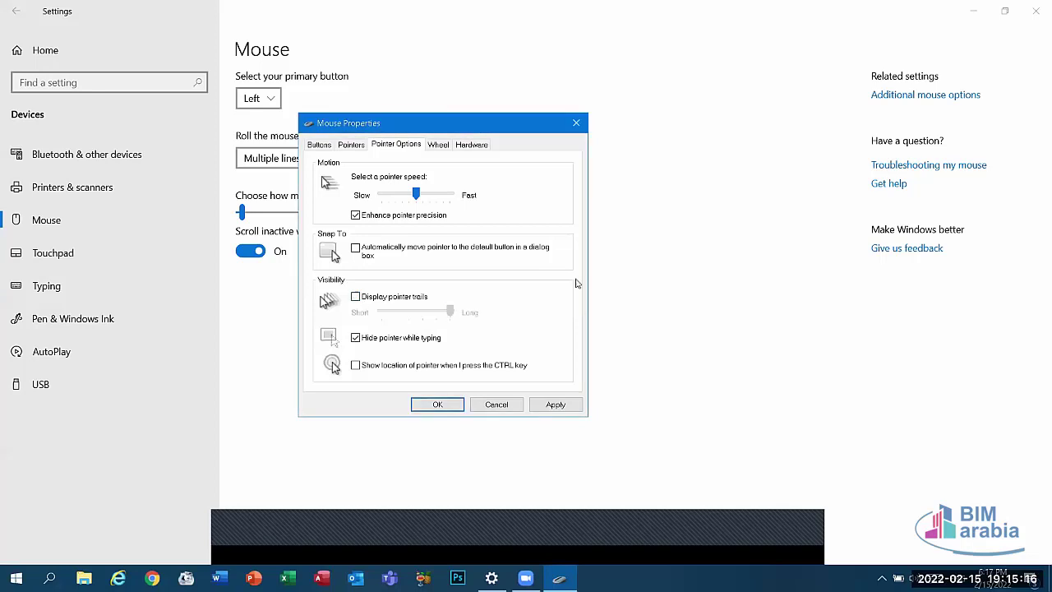
pyautogui.click(497, 407)
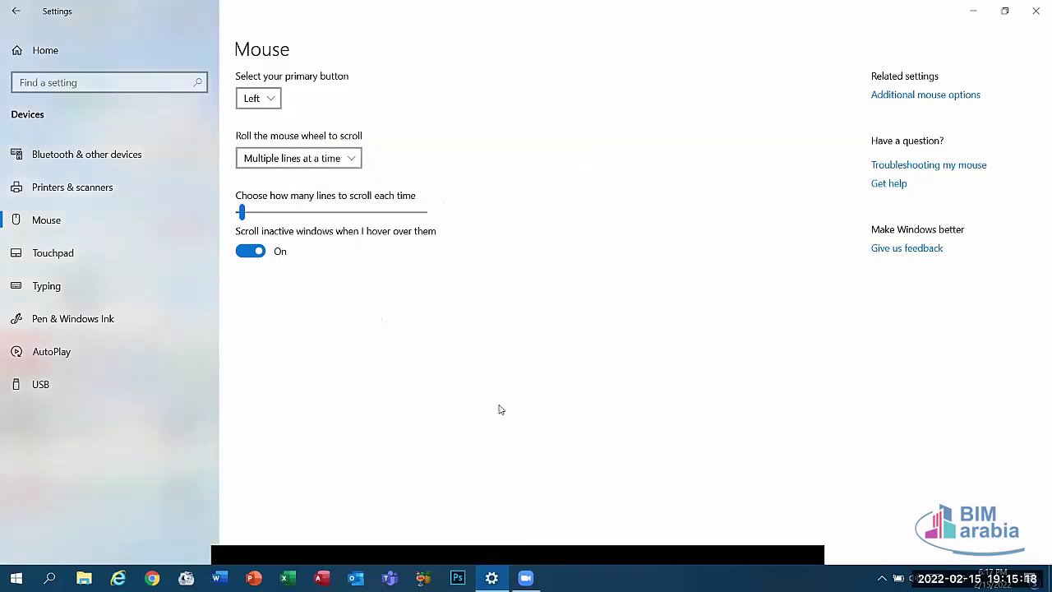
# Open the Touchpad settings, view the touchpad sensitivity choices and close the list without changing the selection
pyautogui.click(66, 256)
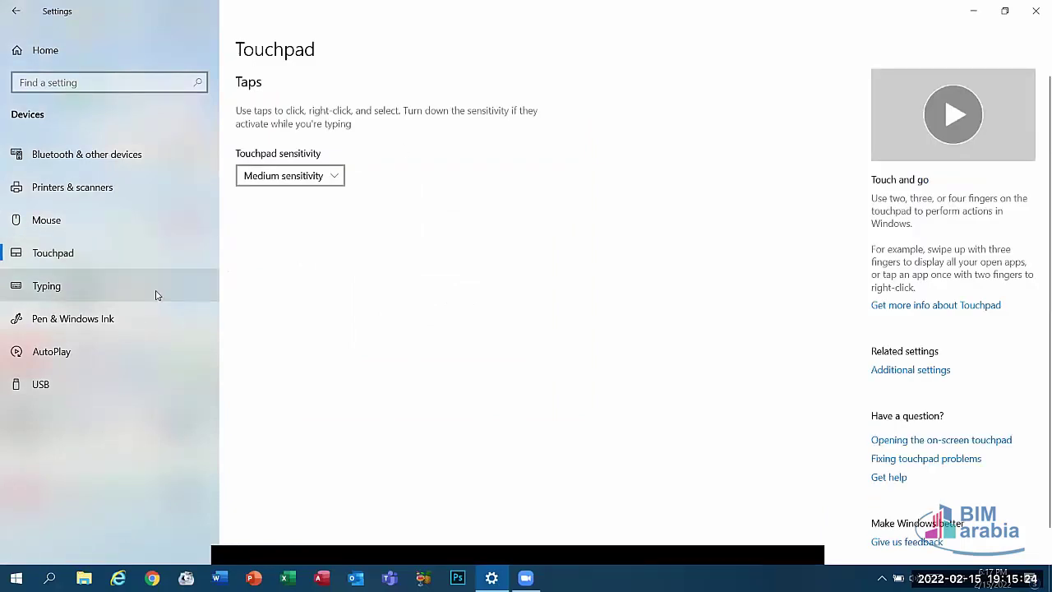
pyautogui.click(265, 181)
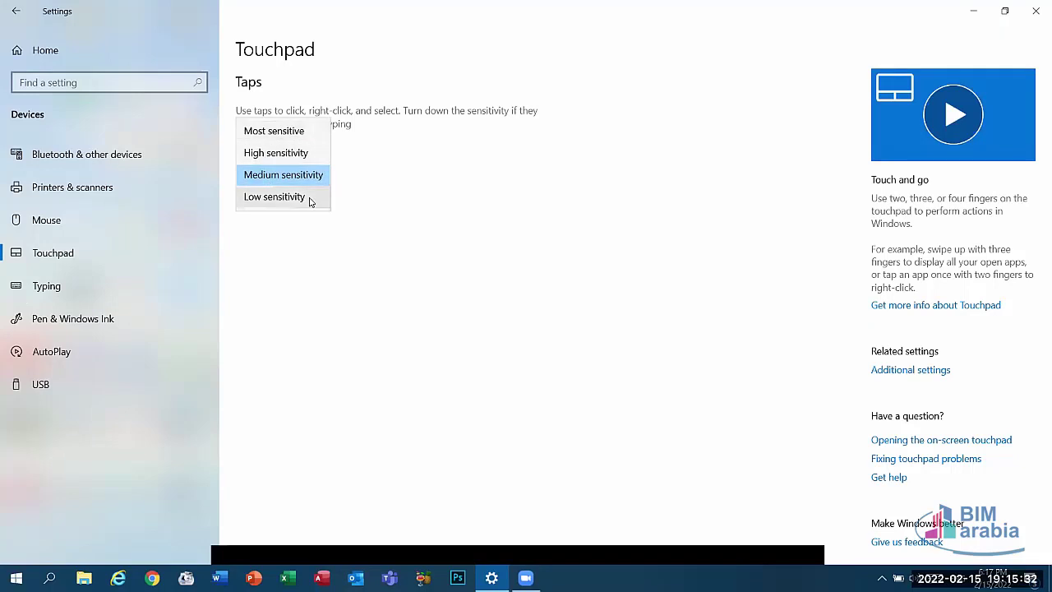
pyautogui.click(325, 245)
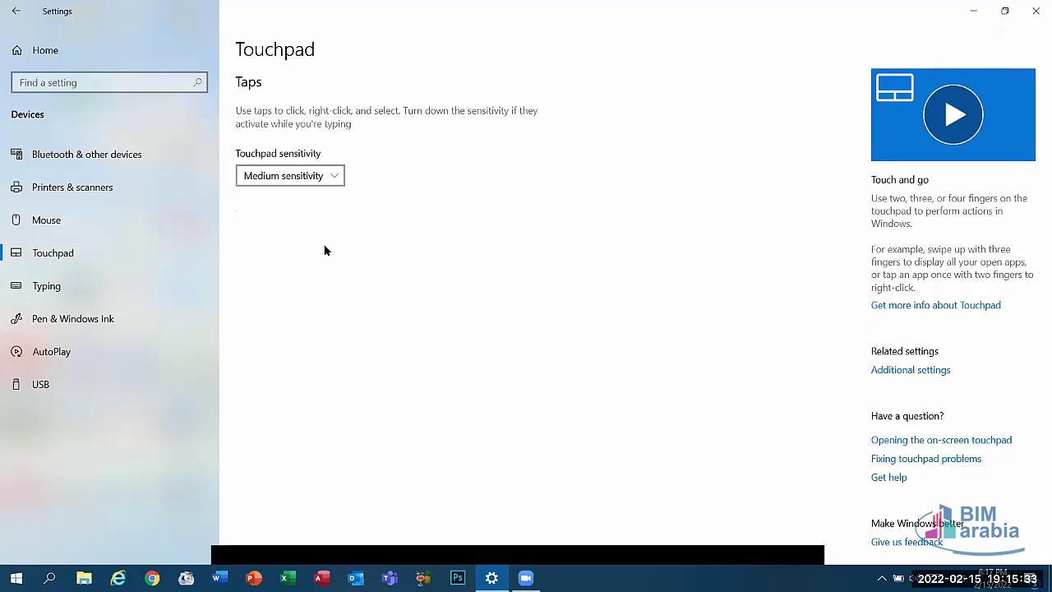
# View the Typing and USB device settings and the Phone settings, and return to the Windows Settings home page
pyautogui.click(86, 293)
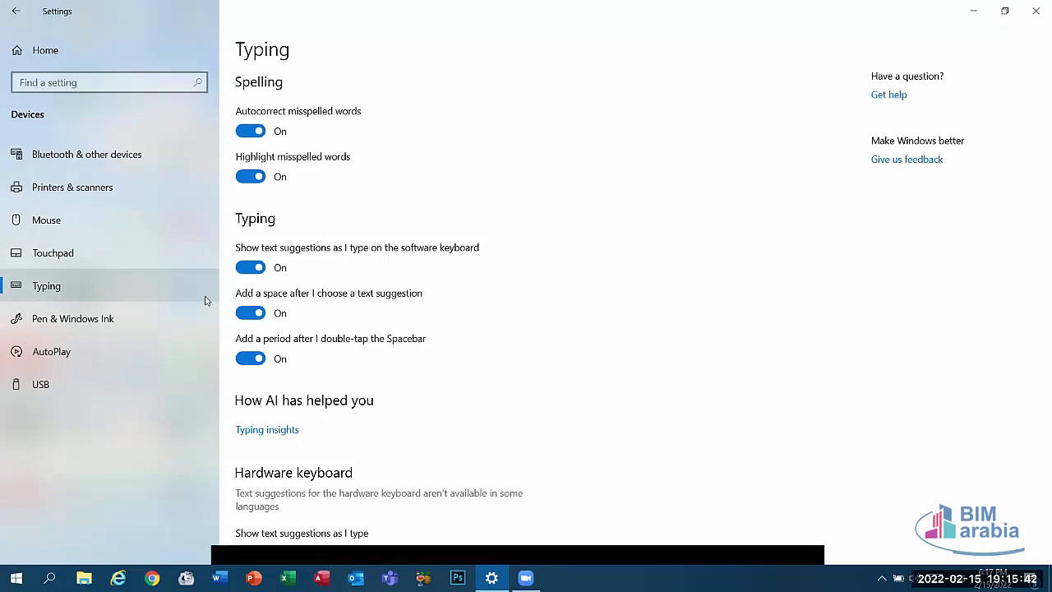
pyautogui.click(55, 385)
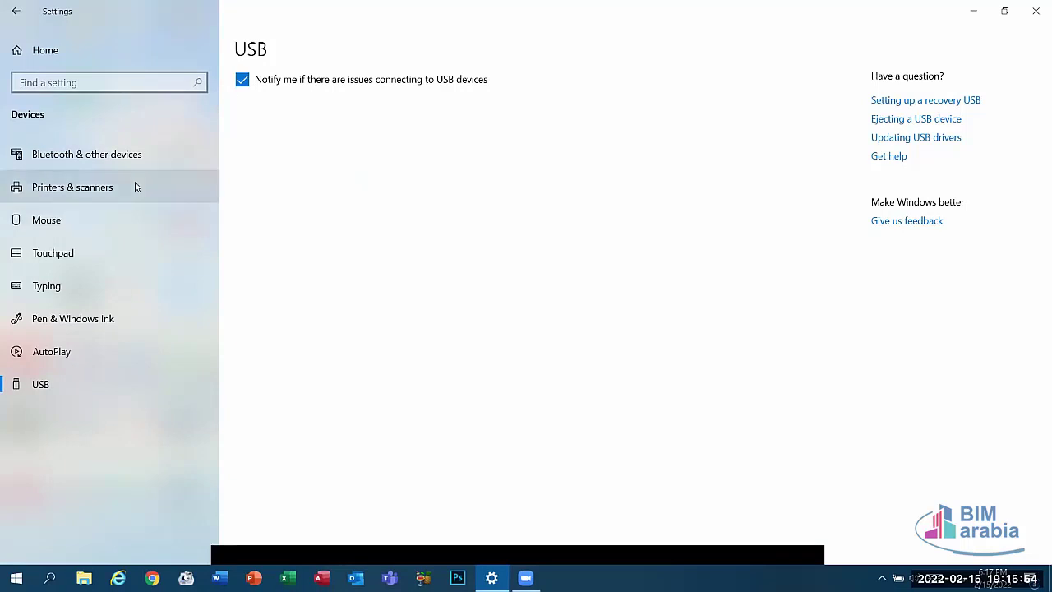
pyautogui.click(46, 49)
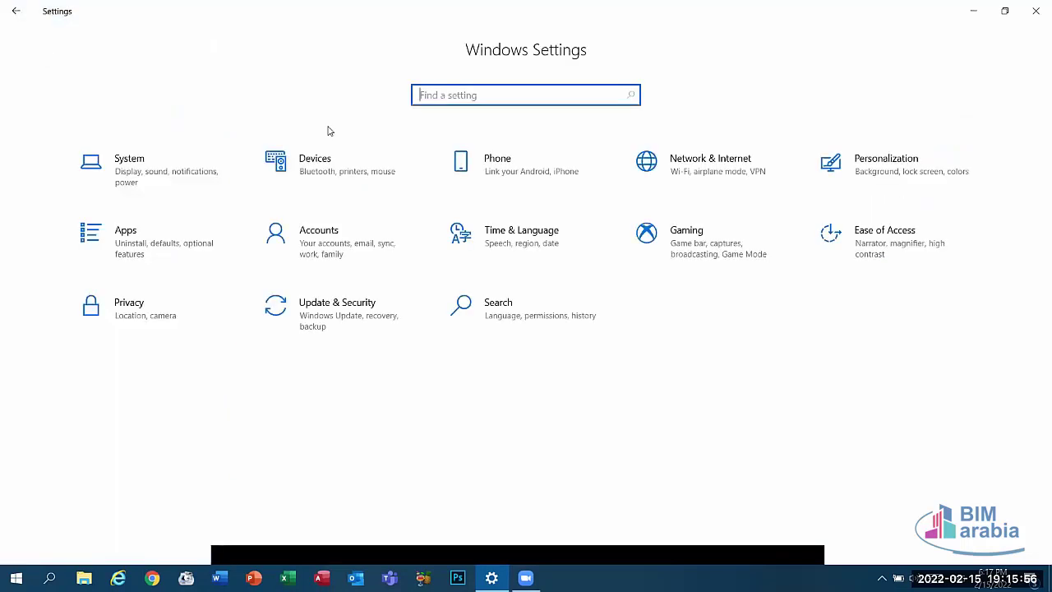
pyautogui.click(525, 180)
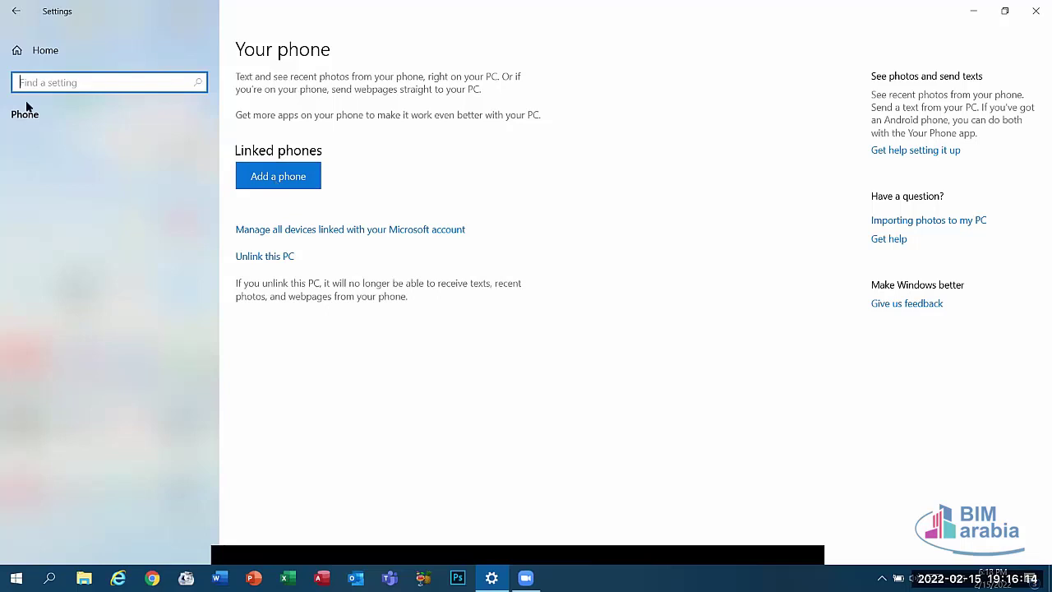
pyautogui.click(39, 64)
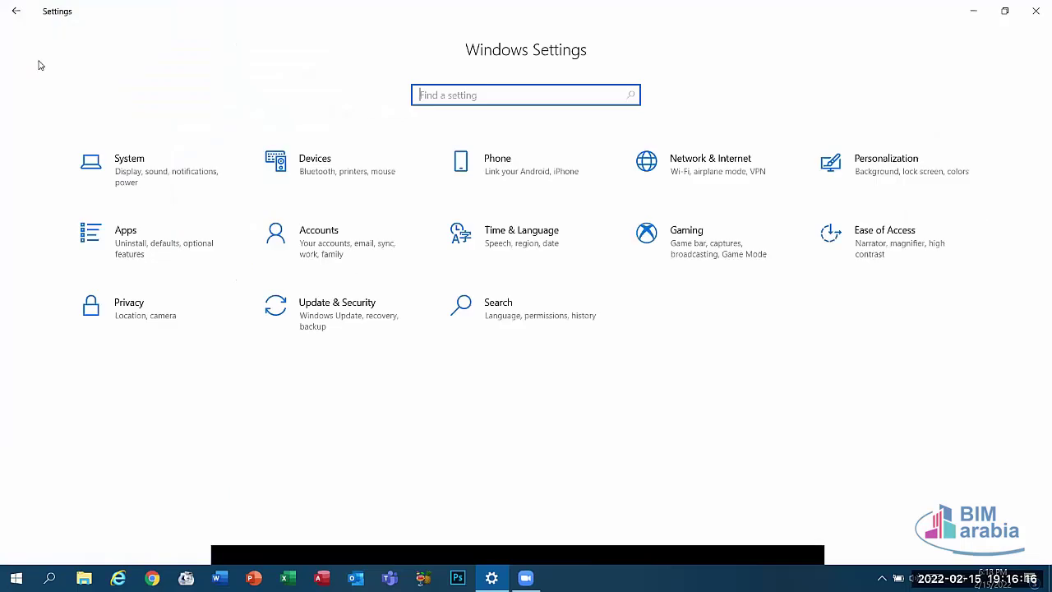
# Review the Network & Internet pages for Status, Wi-Fi, Airplane mode and Mobile hotspot, and return to the Settings home page
pyautogui.click(706, 162)
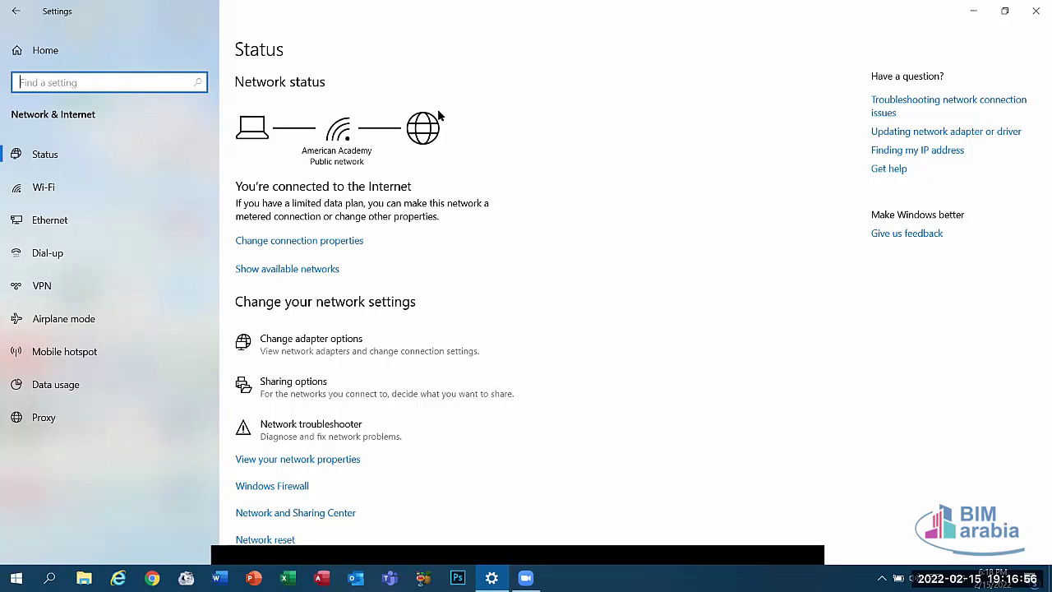
pyautogui.click(44, 191)
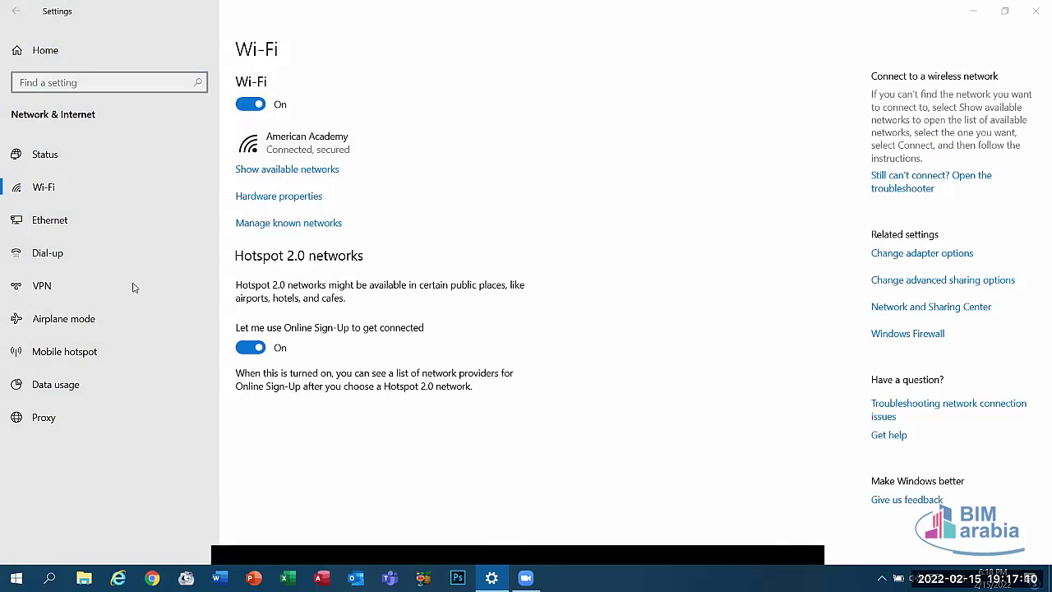
pyautogui.click(99, 328)
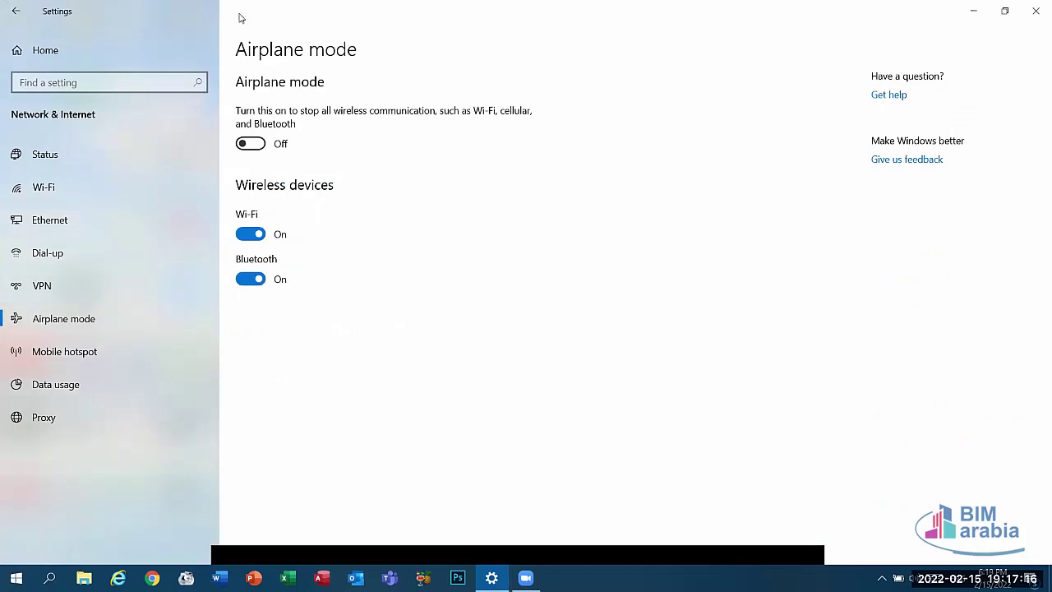
pyautogui.click(56, 362)
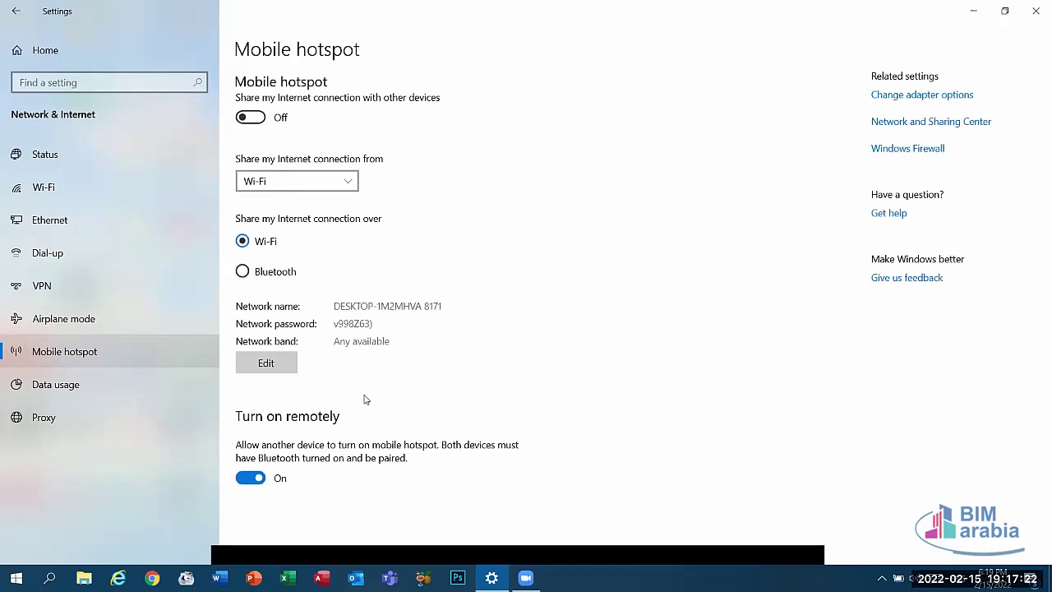
pyautogui.click(252, 121)
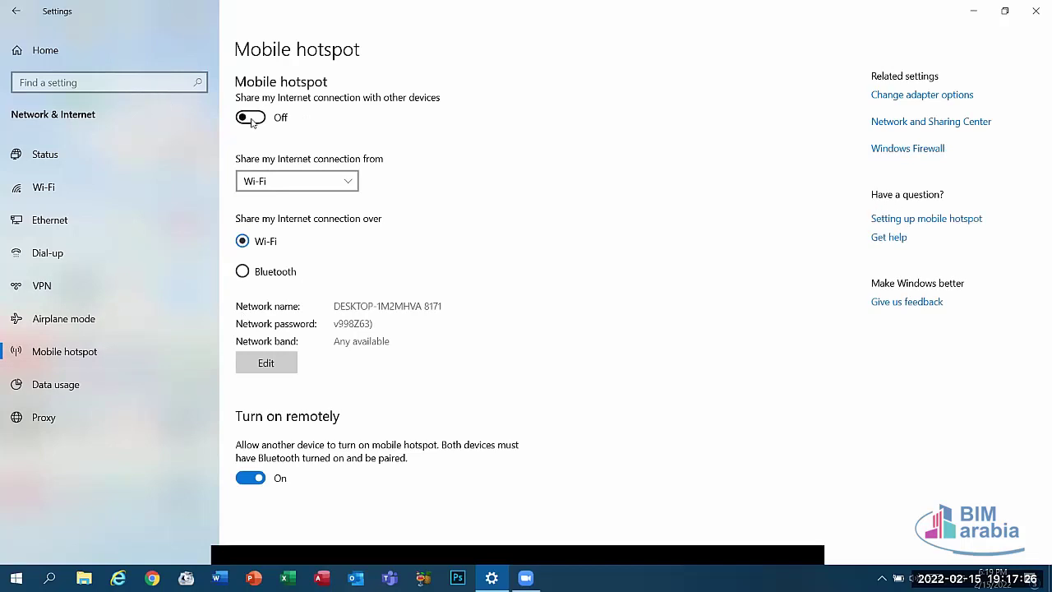
pyautogui.click(4, 53)
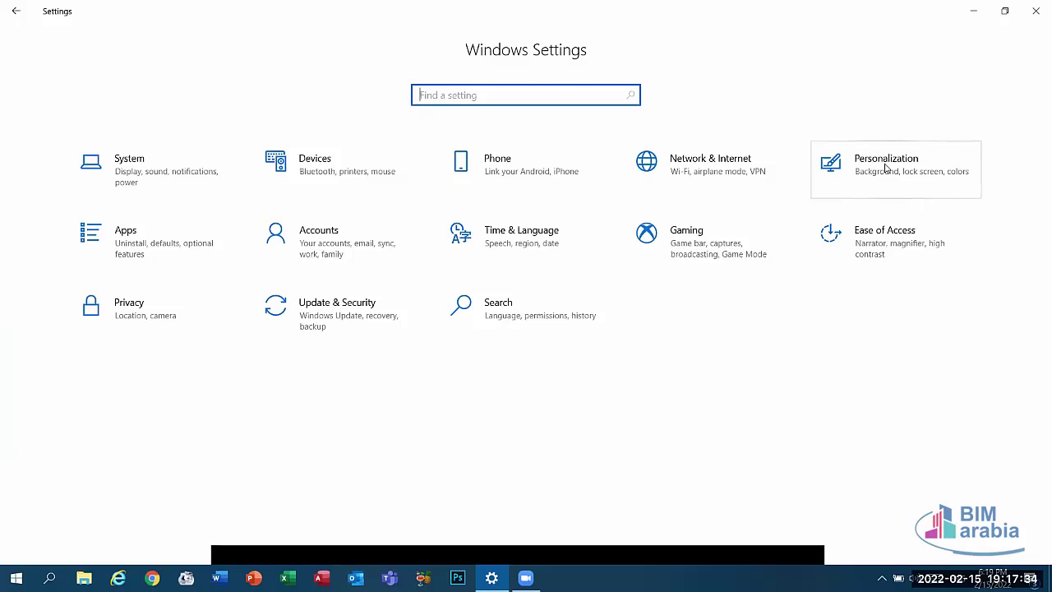
# Show the Personalization background settings from Windows Settings and again through the desktop's Personalize command, closing Settings each time
pyautogui.click(885, 168)
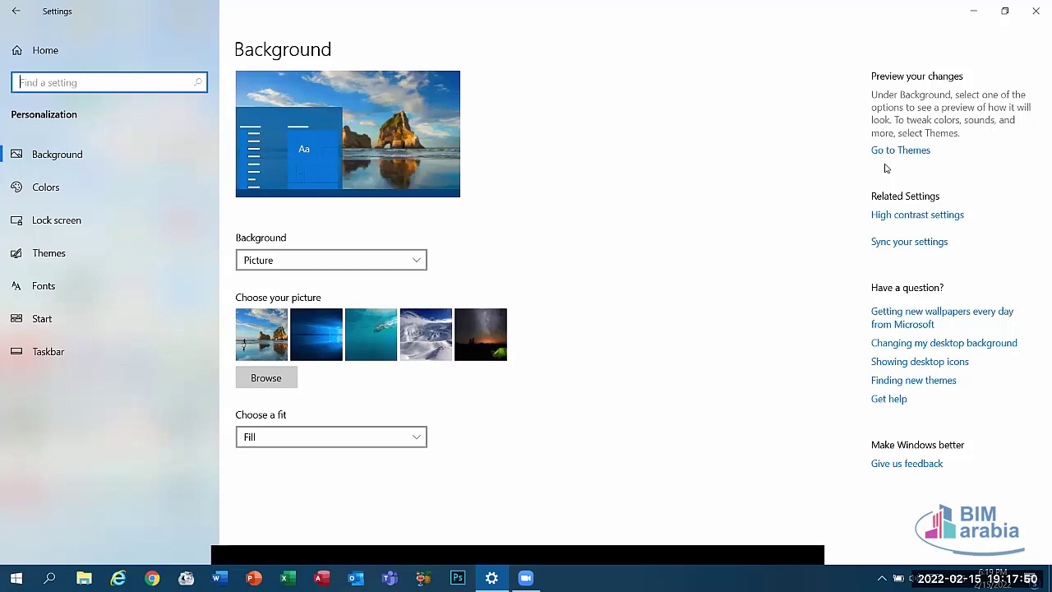
pyautogui.click(1036, 11)
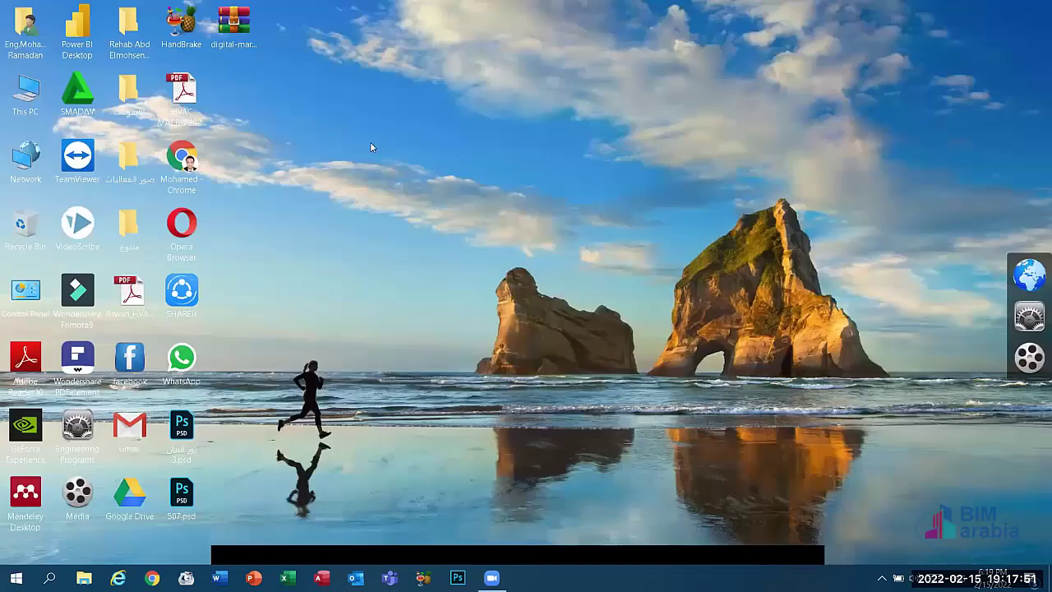
pyautogui.rightClick(484, 173)
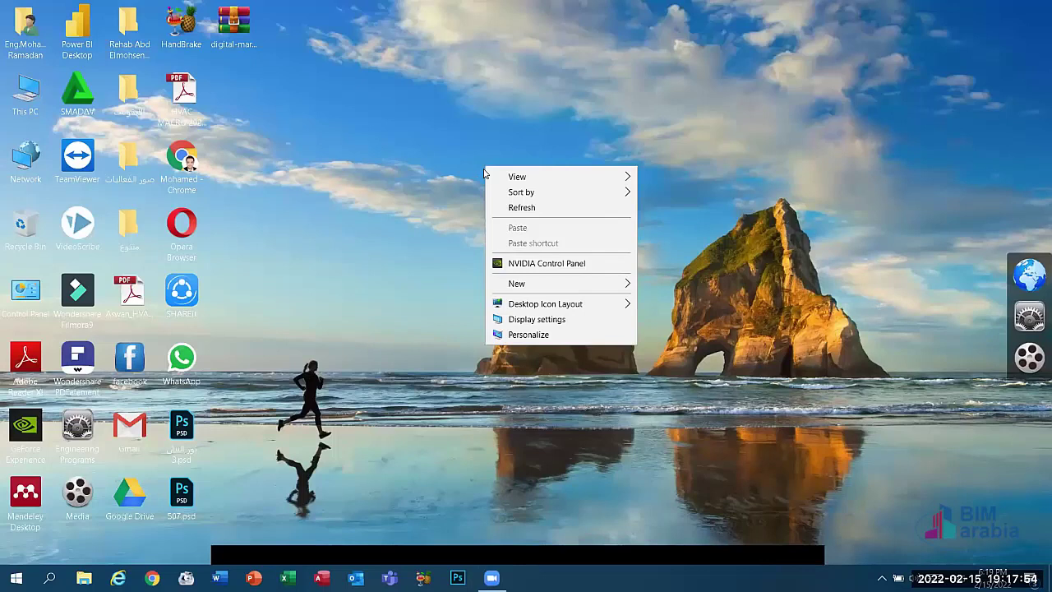
pyautogui.click(529, 335)
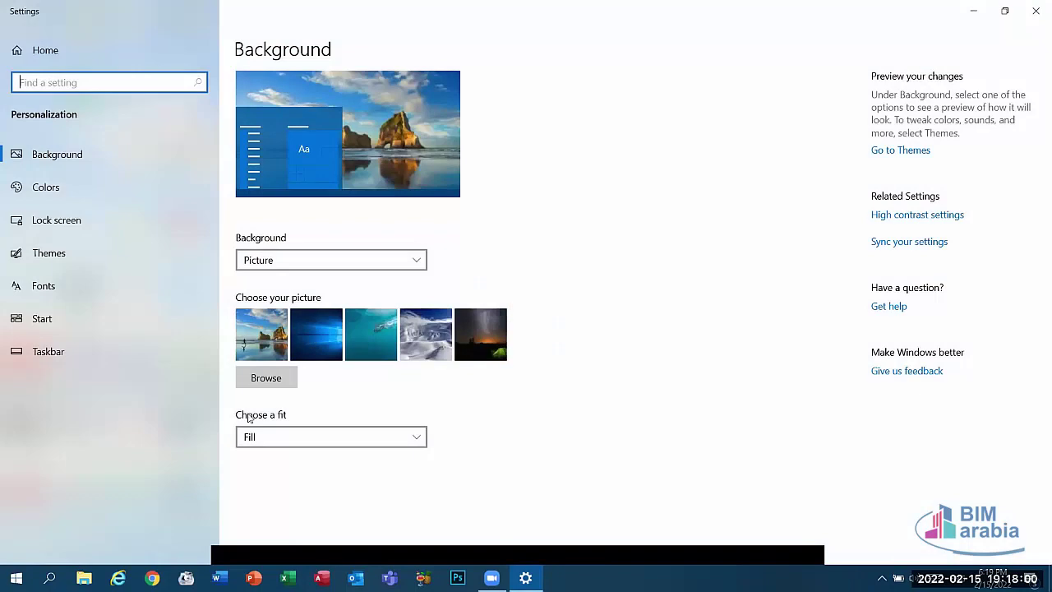
pyautogui.click(1035, 11)
# Open Windows Settings from the Start menu, view its home page categories and close it
pyautogui.click(15, 578)
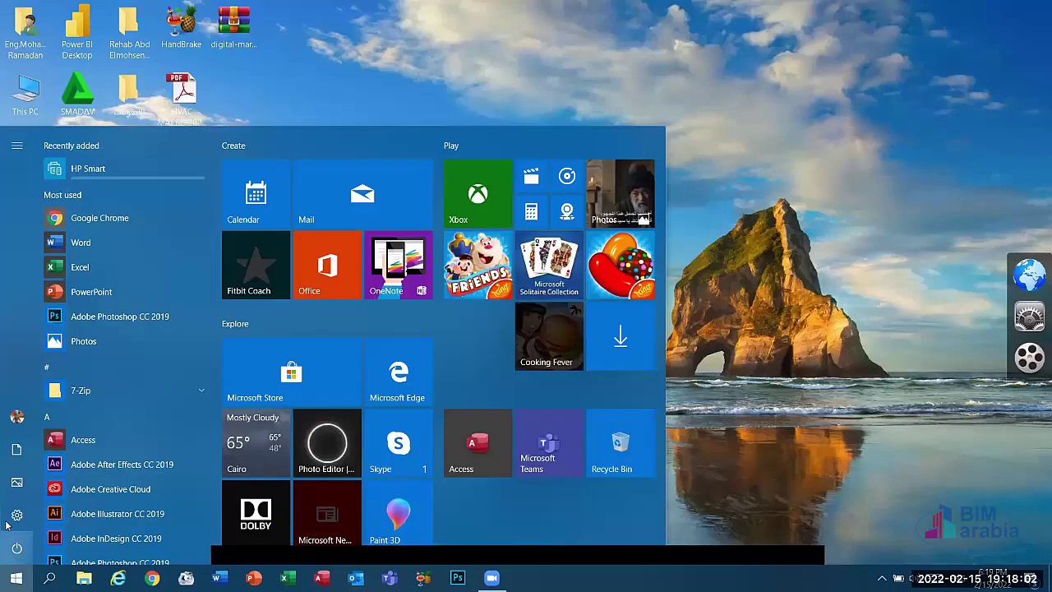
pyautogui.click(6, 524)
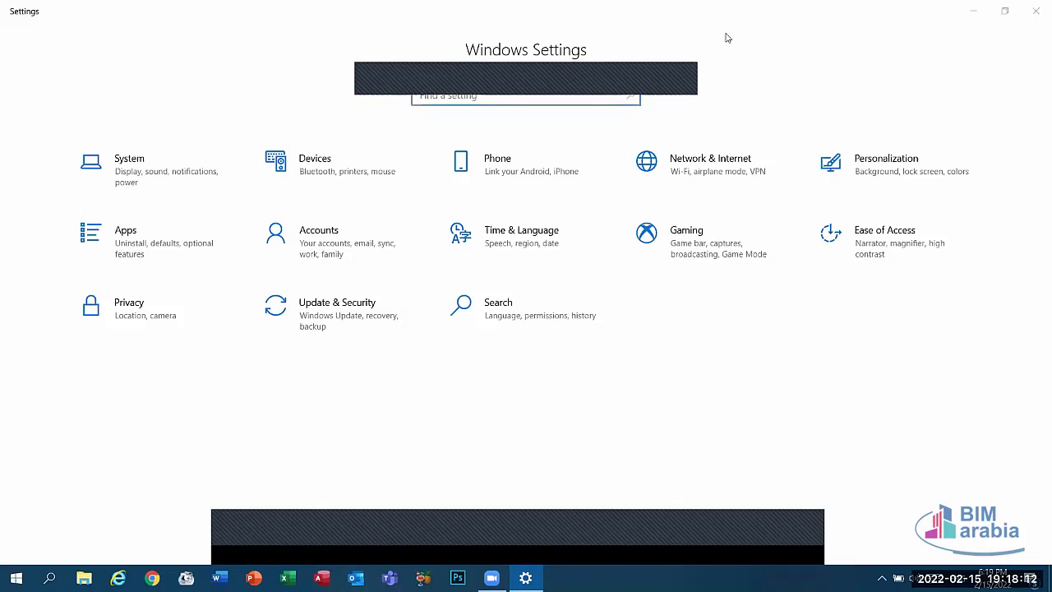
pyautogui.click(1036, 7)
pyautogui.click(1036, 7)
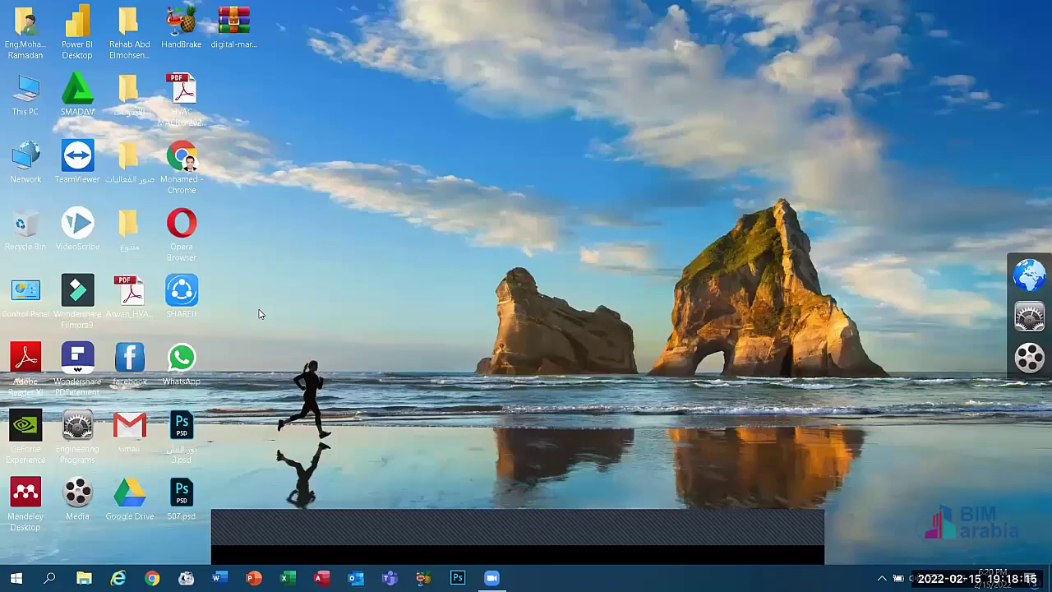
# Open Programs and Features in the Control Panel, select Adobe Premiere Pro 2020 among the installed programs and close the window
pyautogui.doubleClick(32, 312)
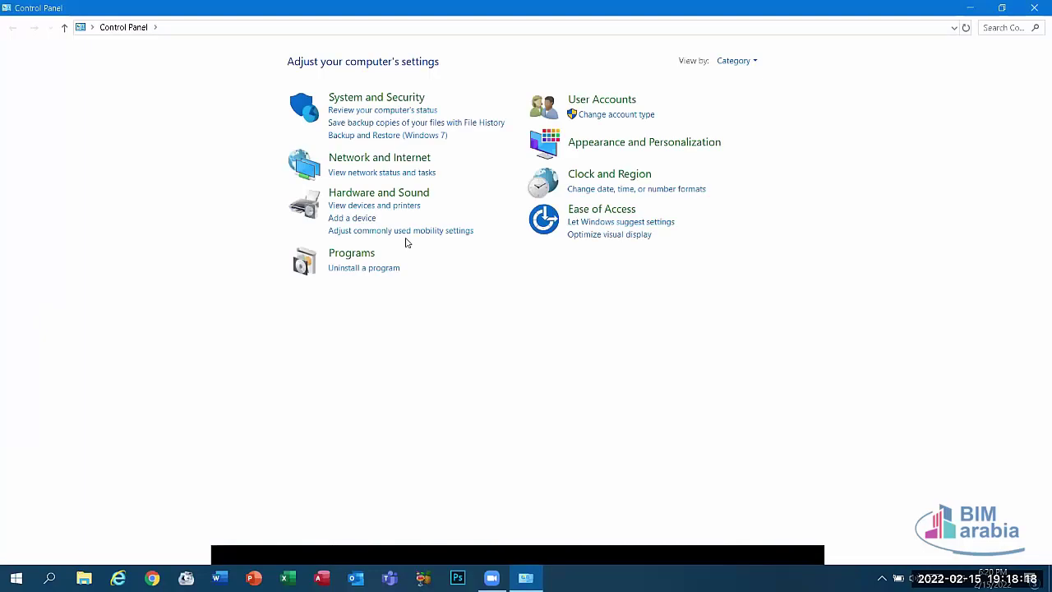
pyautogui.click(367, 255)
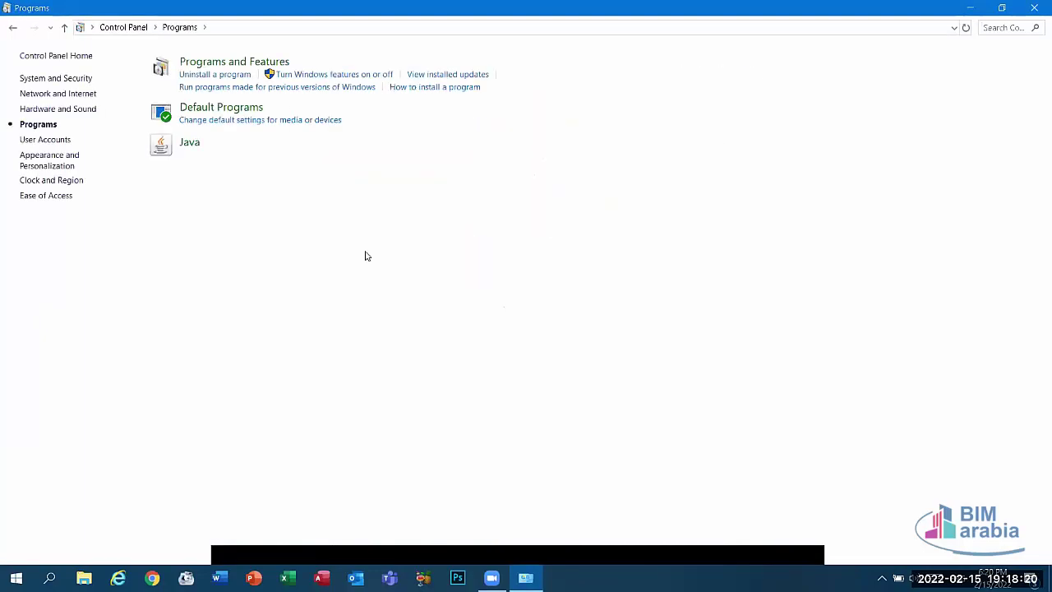
pyautogui.click(194, 65)
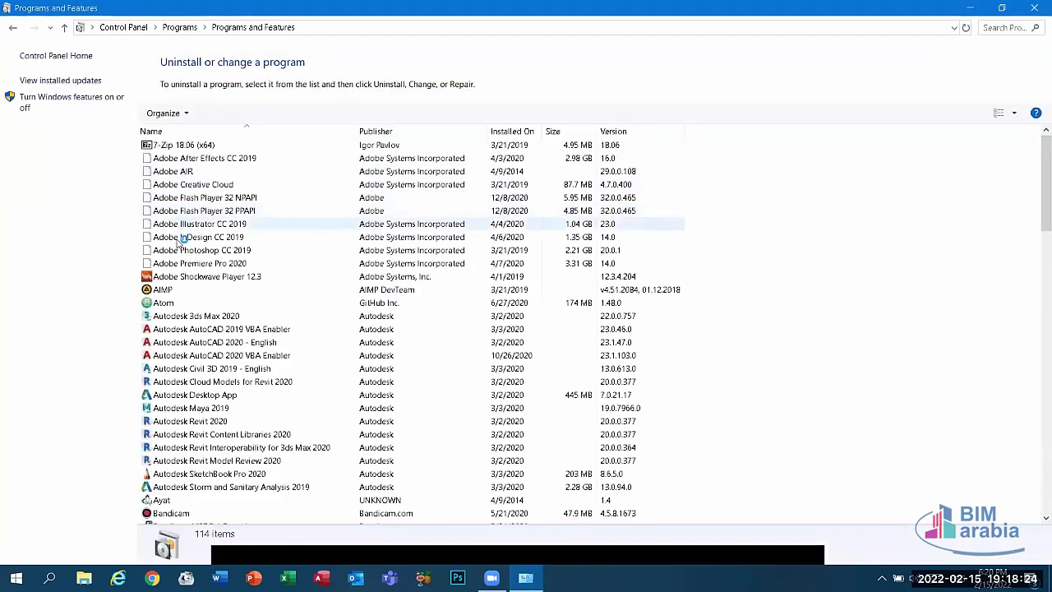
pyautogui.click(181, 263)
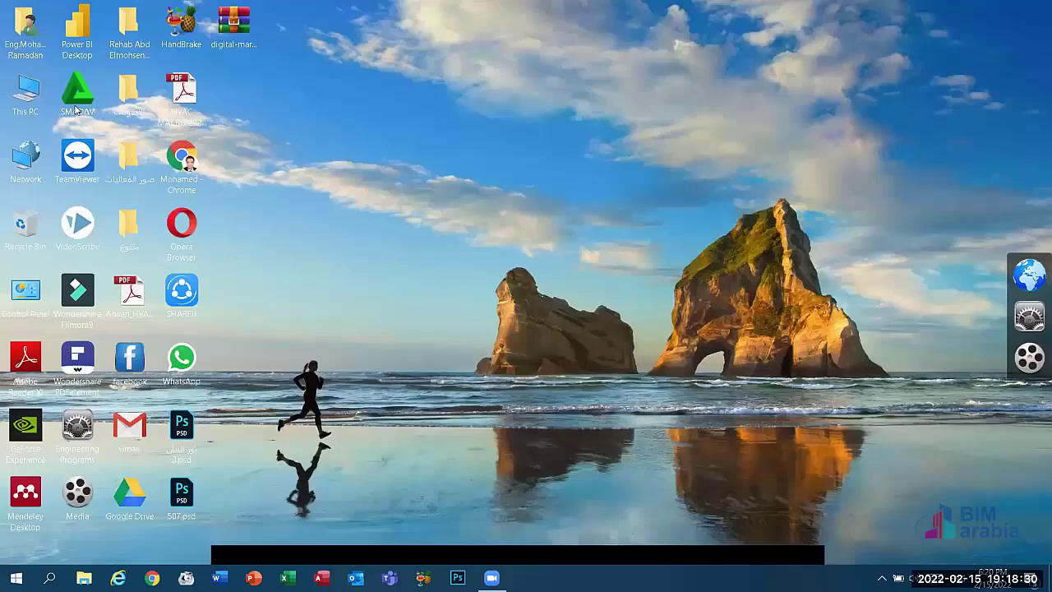
pyautogui.hotkey('alt', 'F4')
# Open the uninstall-or-change-a-program page from This PC, show the uninstall options for Adobe After Effects CC 2019 and close Settings
pyautogui.doubleClick(28, 93)
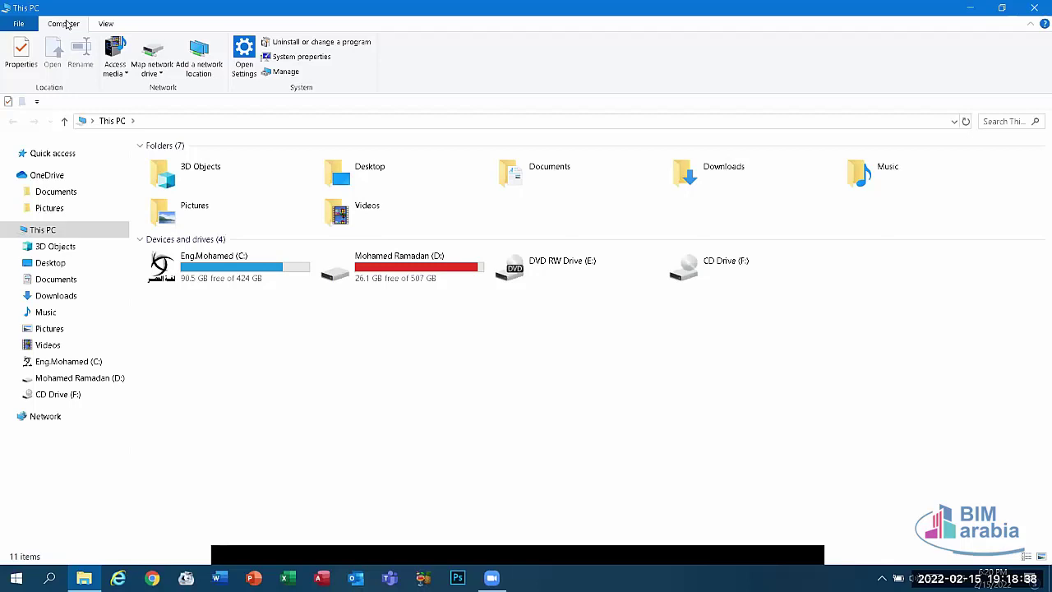
pyautogui.click(298, 45)
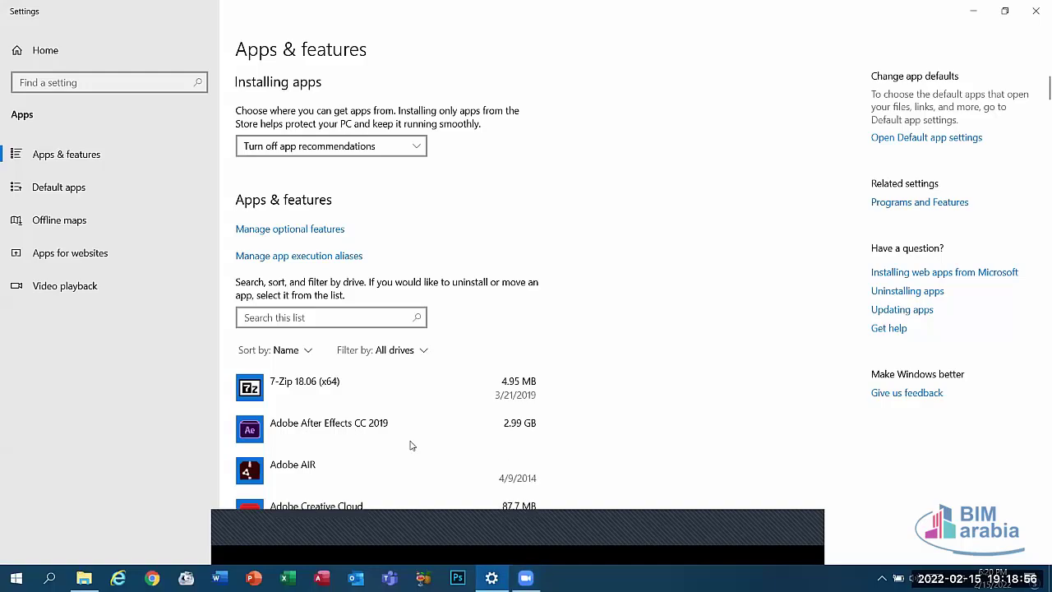
pyautogui.click(457, 441)
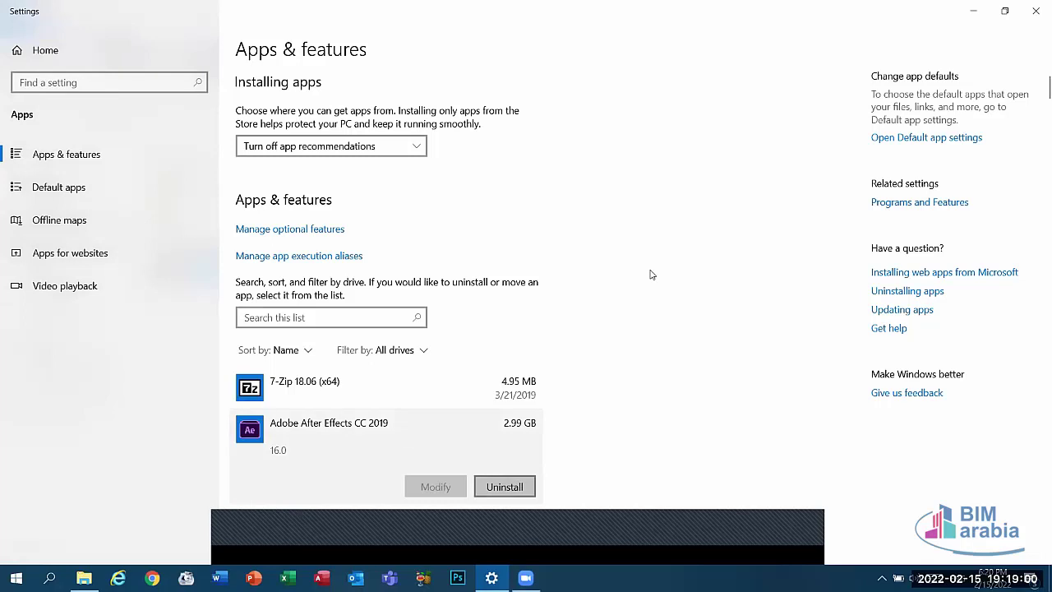
pyautogui.click(1036, 10)
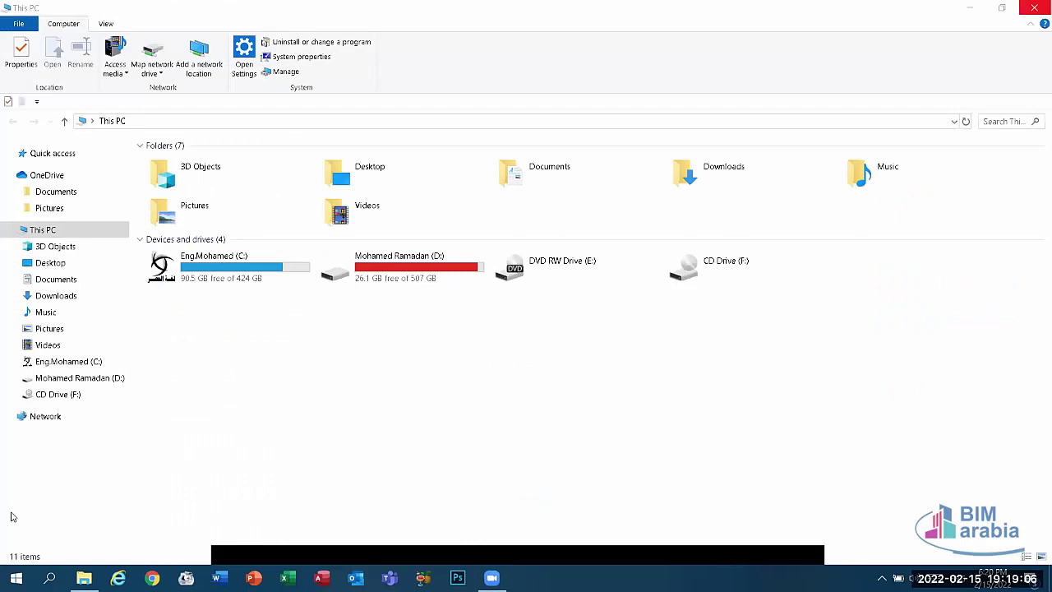
# Open the Apps & features page from the Windows Settings home page
pyautogui.press('super+d')
pyautogui.doubleClick(131, 243)
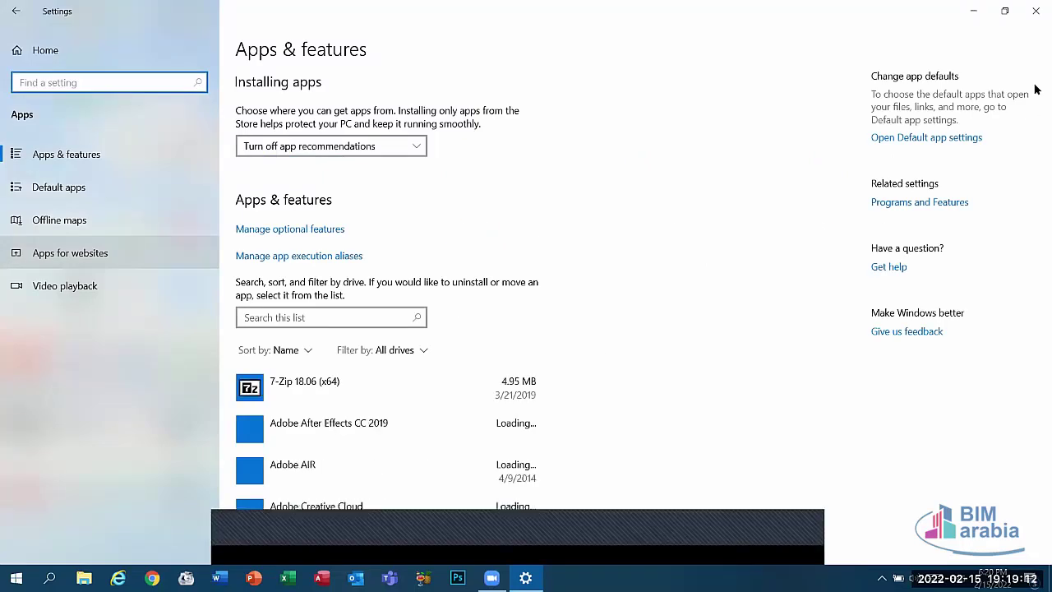
# Show the uninstall options for Autodesk Inventor Server Engine for 3ds Max 2020 and open the Default apps page
pyautogui.click(1037, 153)
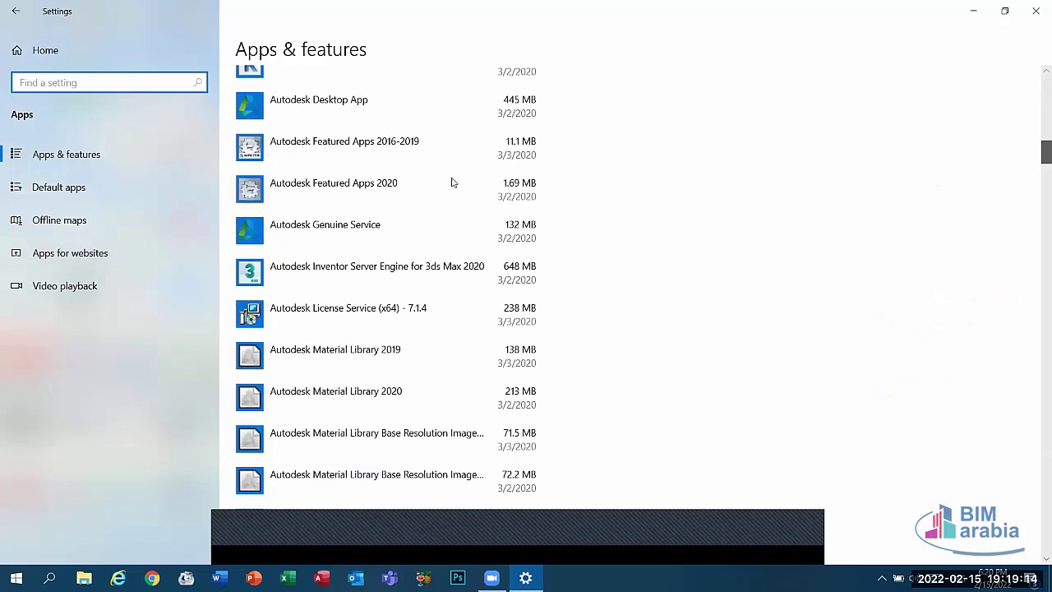
pyautogui.scroll(-1, 455, 182)
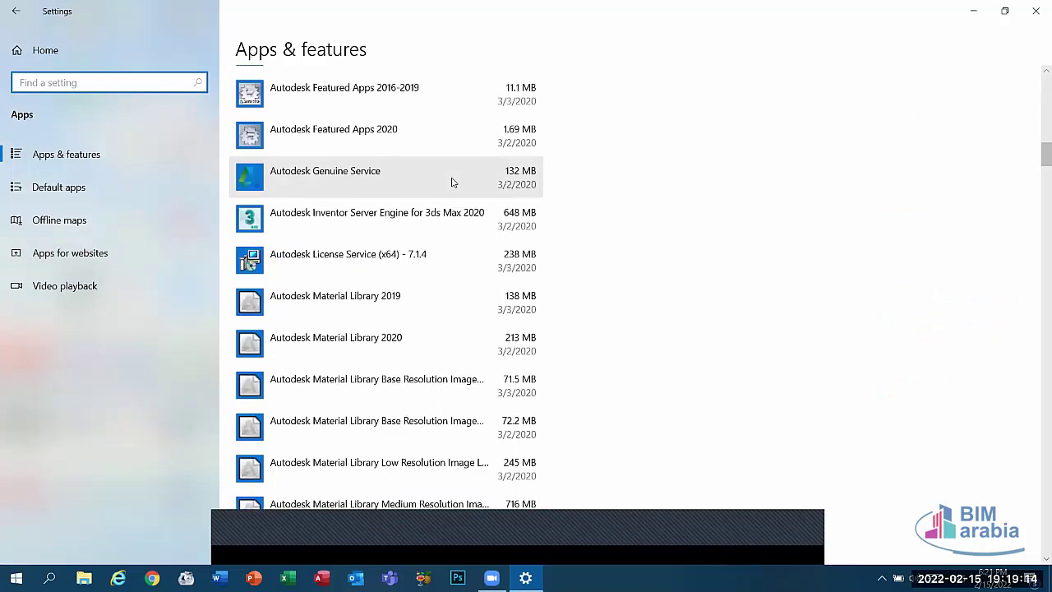
pyautogui.click(388, 220)
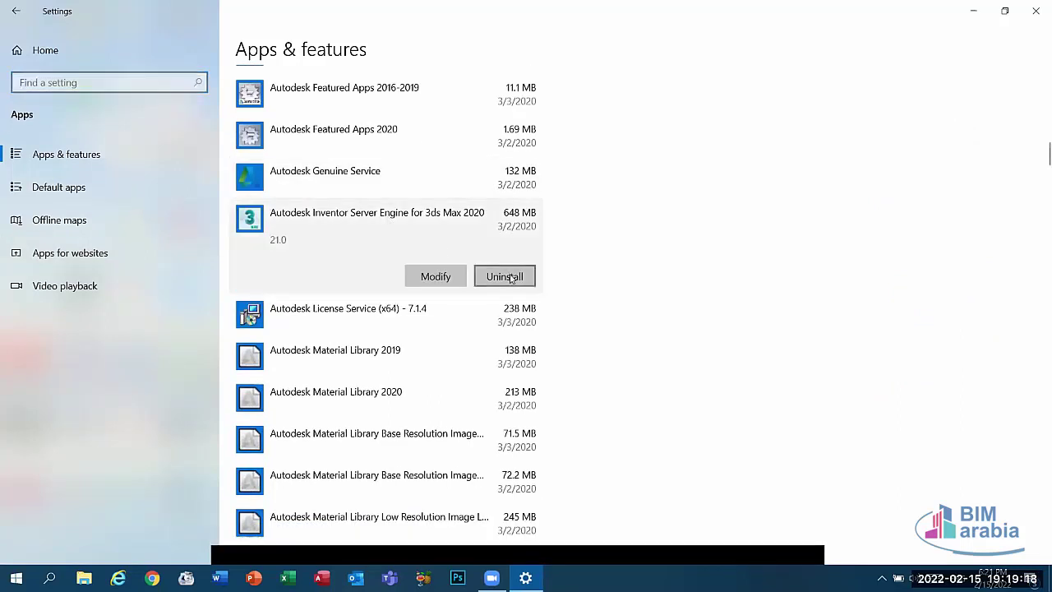
pyautogui.click(73, 200)
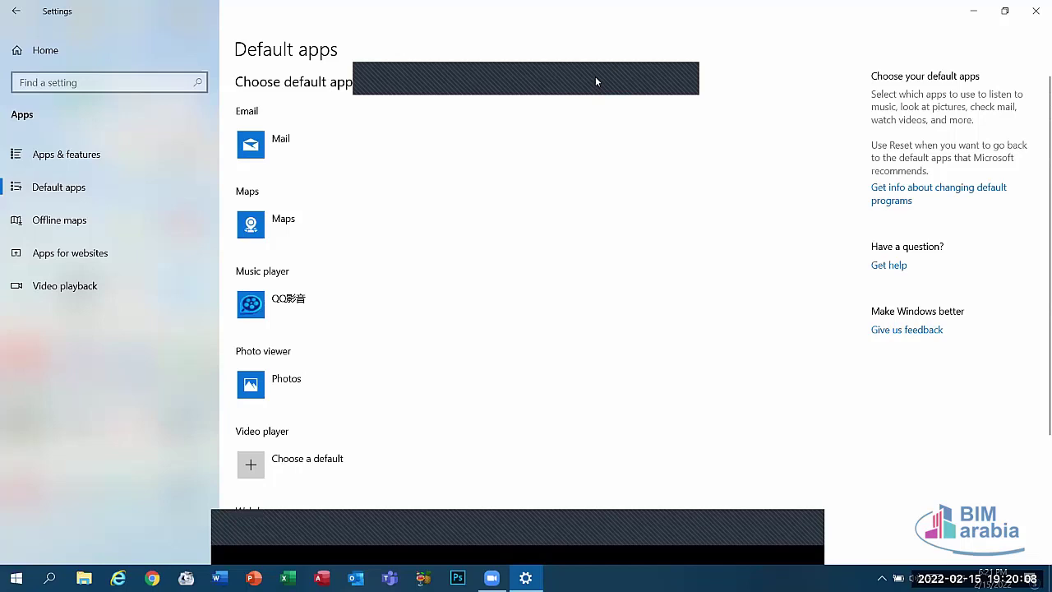
# Open the Accounts category from the Settings home page and briefly view the Start menu over the account info page
pyautogui.click(22, 53)
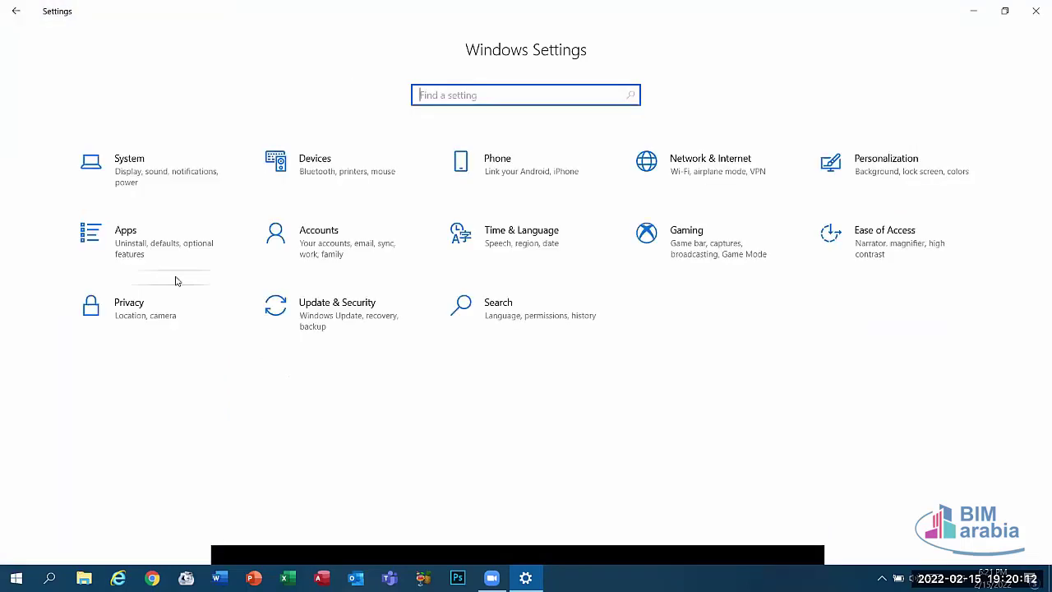
pyautogui.click(303, 235)
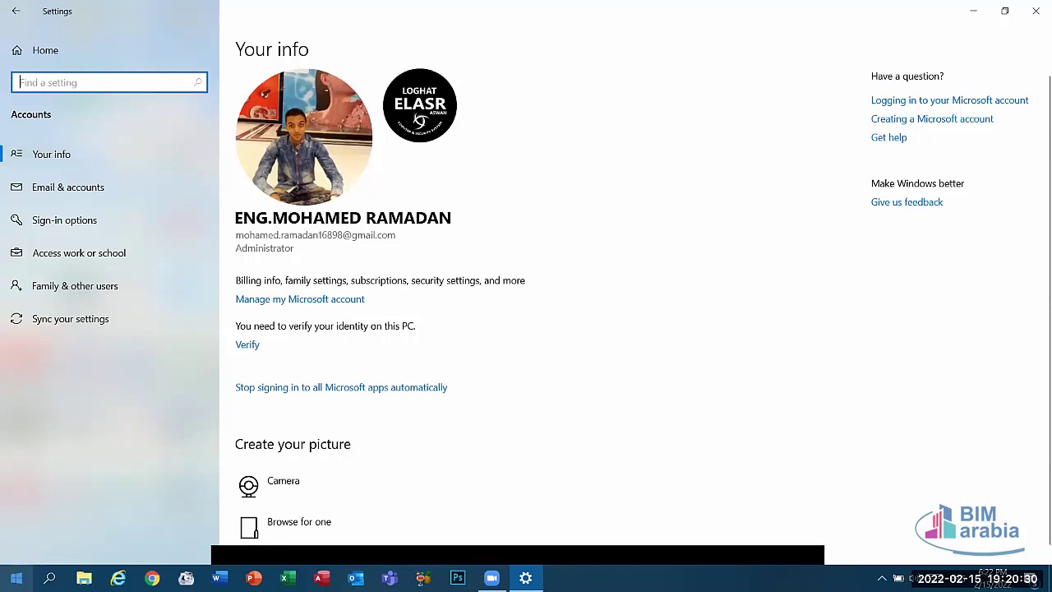
pyautogui.click(16, 577)
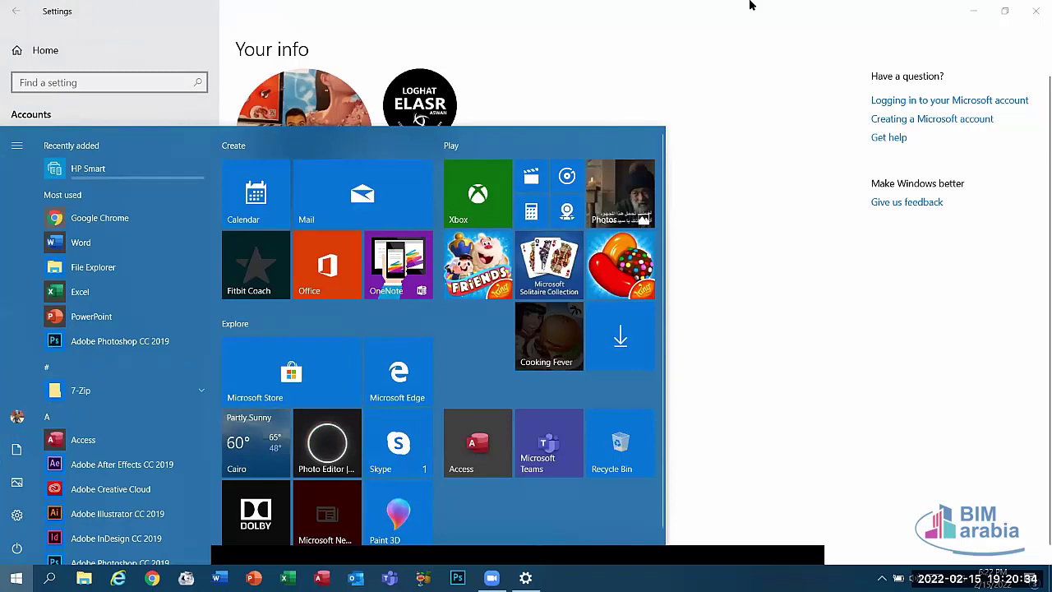
pyautogui.click(693, 37)
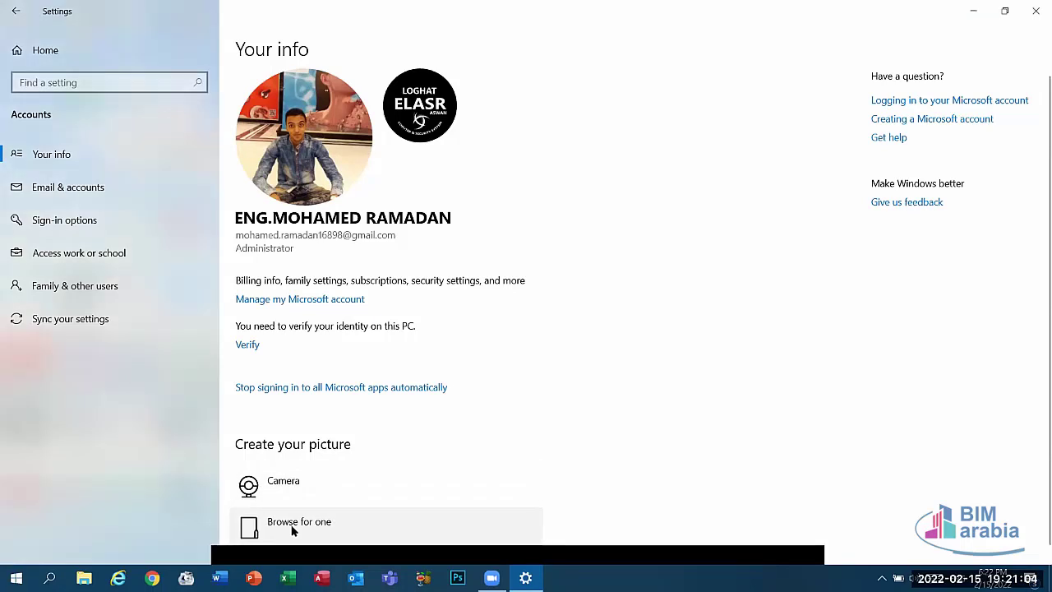
# Browse the Desktop folder for a new account picture and cancel the selection
pyautogui.click(294, 530)
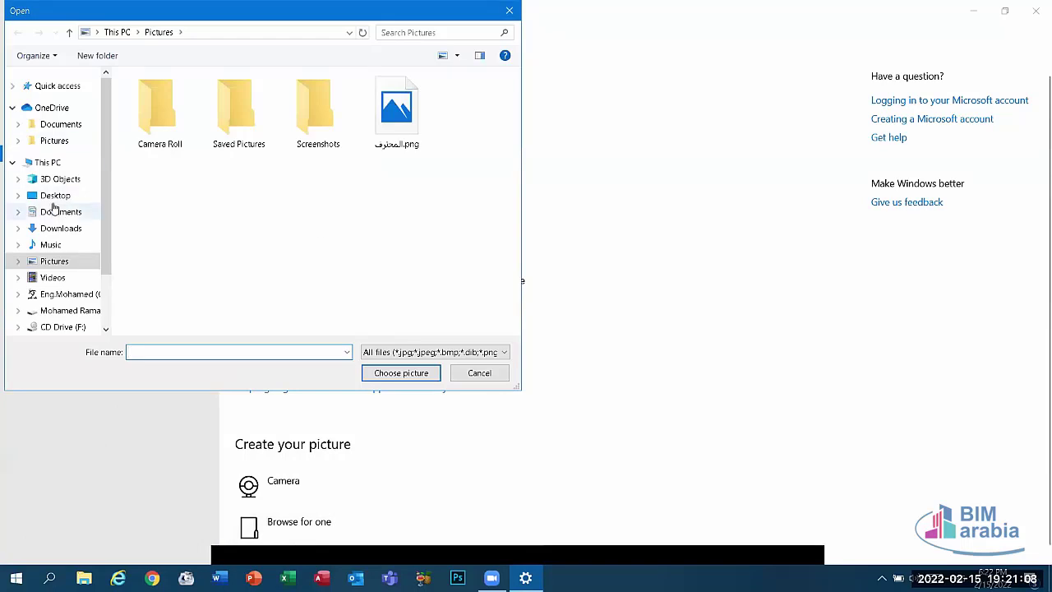
pyautogui.click(54, 197)
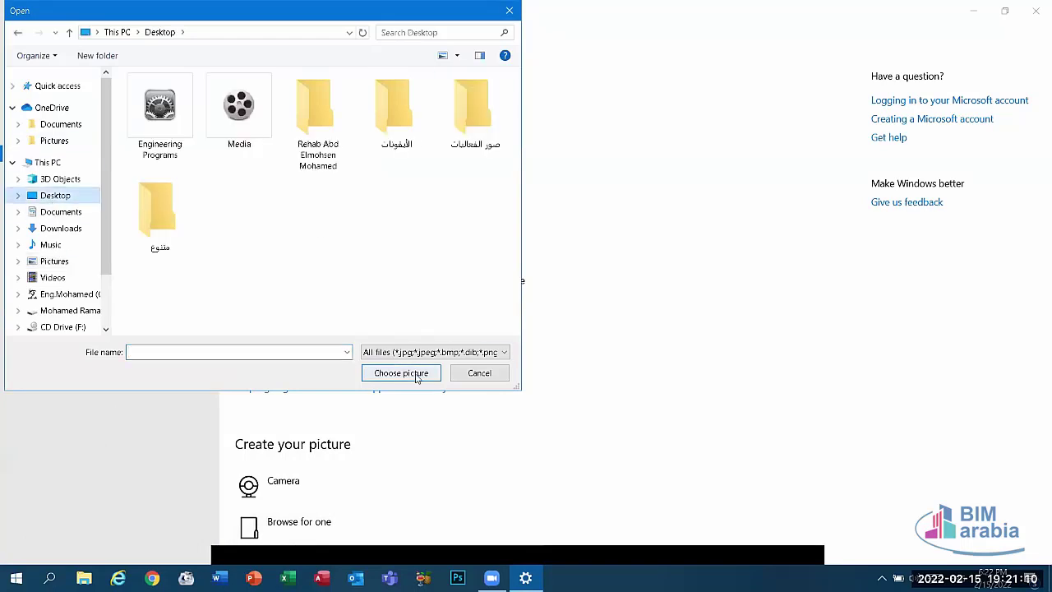
pyautogui.click(480, 373)
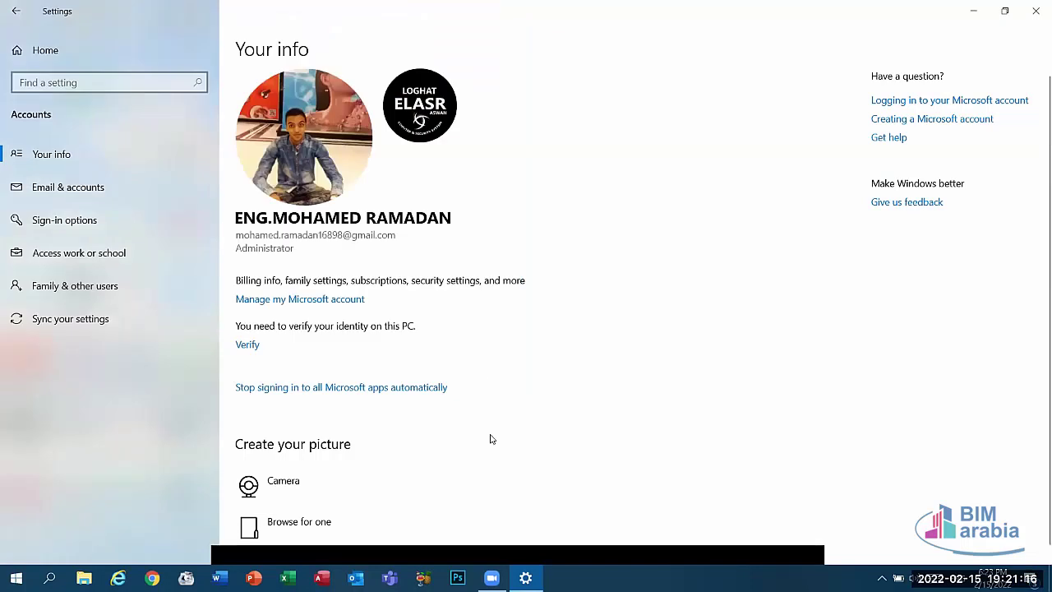
# Start adding a Google account on the Email & accounts page and close the Google sign-in window
pyautogui.click(80, 190)
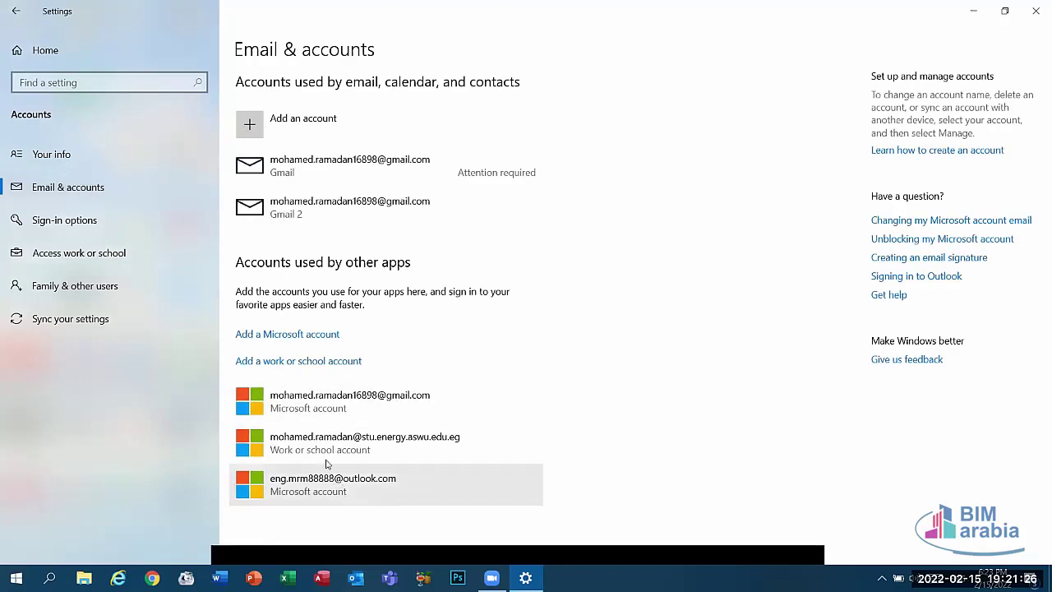
pyautogui.click(277, 126)
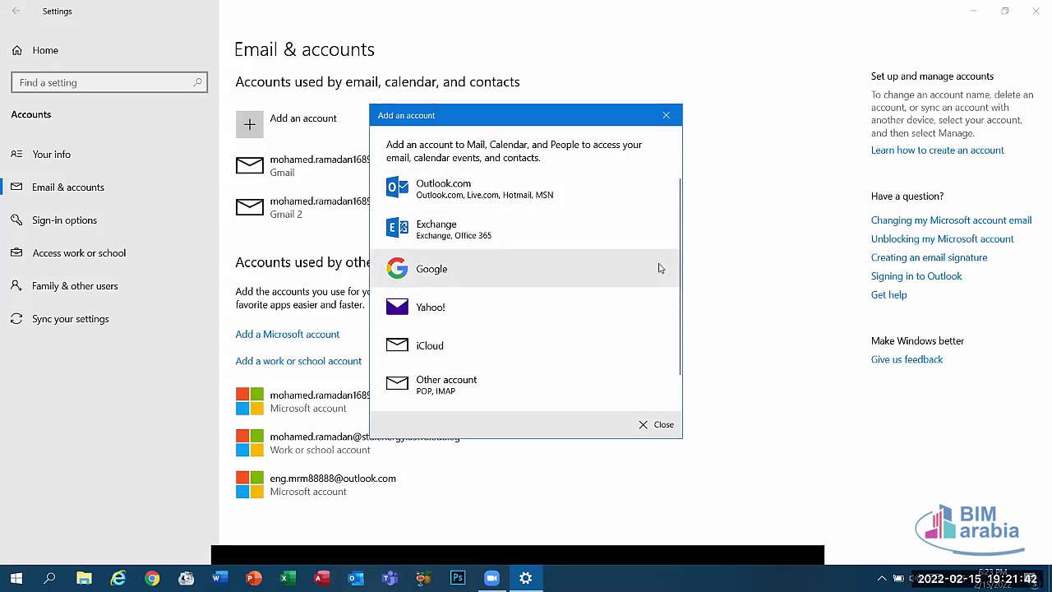
pyautogui.moveTo(675, 262); pyautogui.dragTo(675, 345)
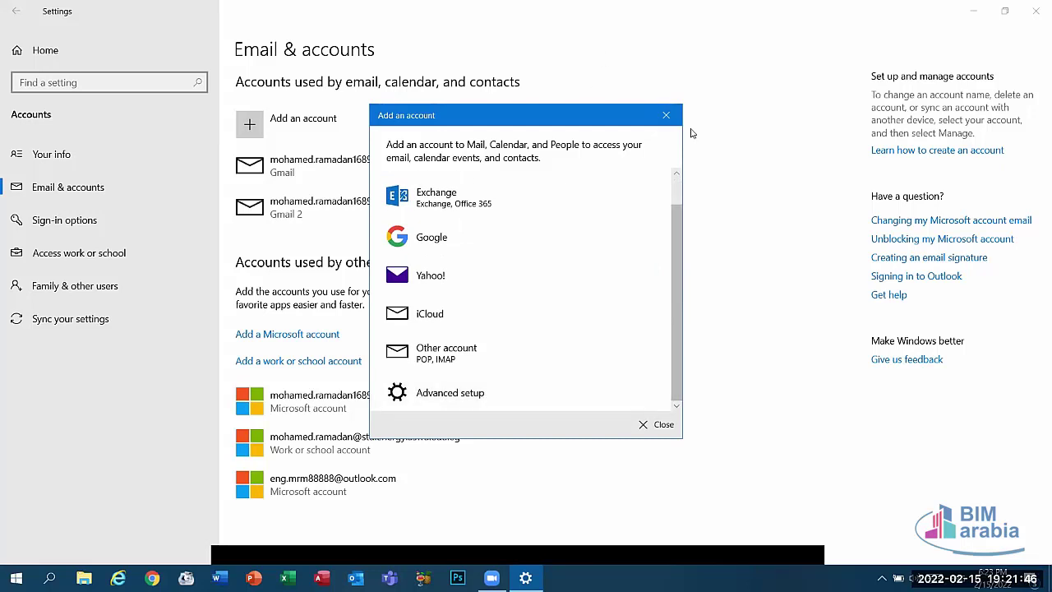
pyautogui.click(436, 236)
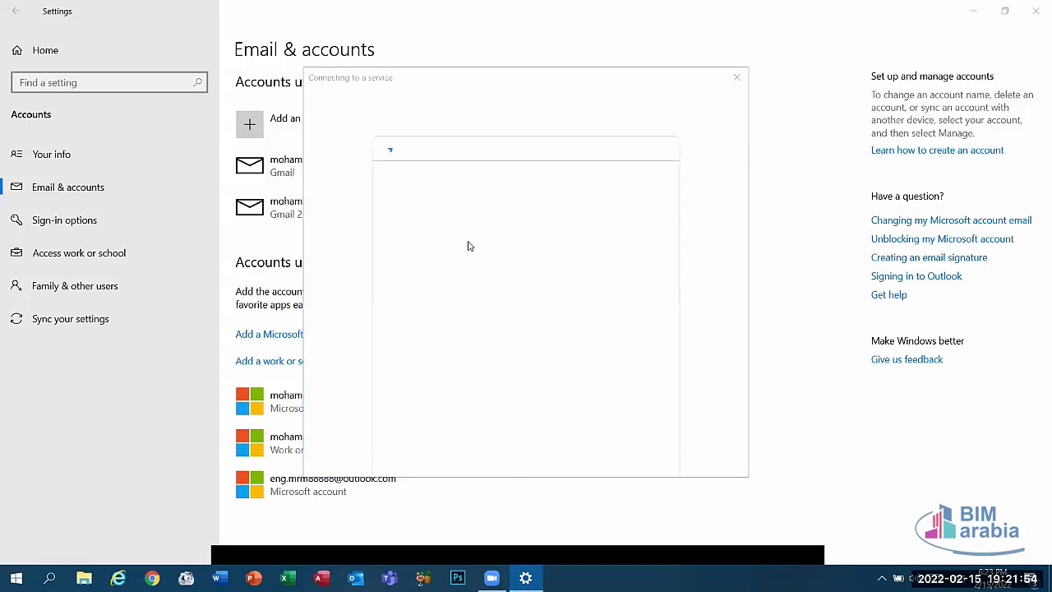
pyautogui.click(522, 311)
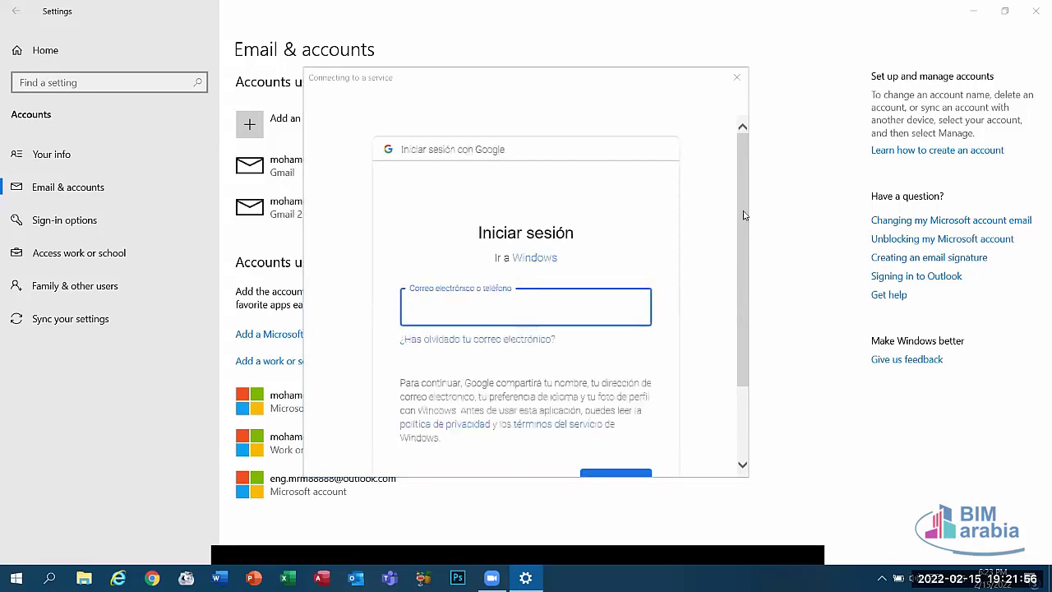
pyautogui.click(737, 78)
pyautogui.click(672, 113)
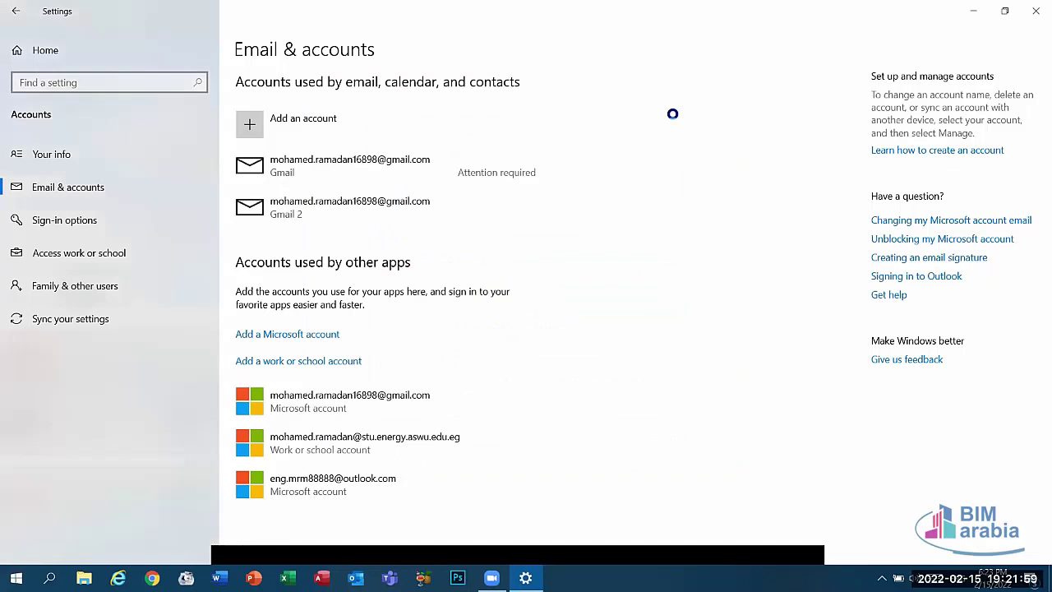
# Open the Sign-in options page and review the available sign-in methods
pyautogui.click(78, 217)
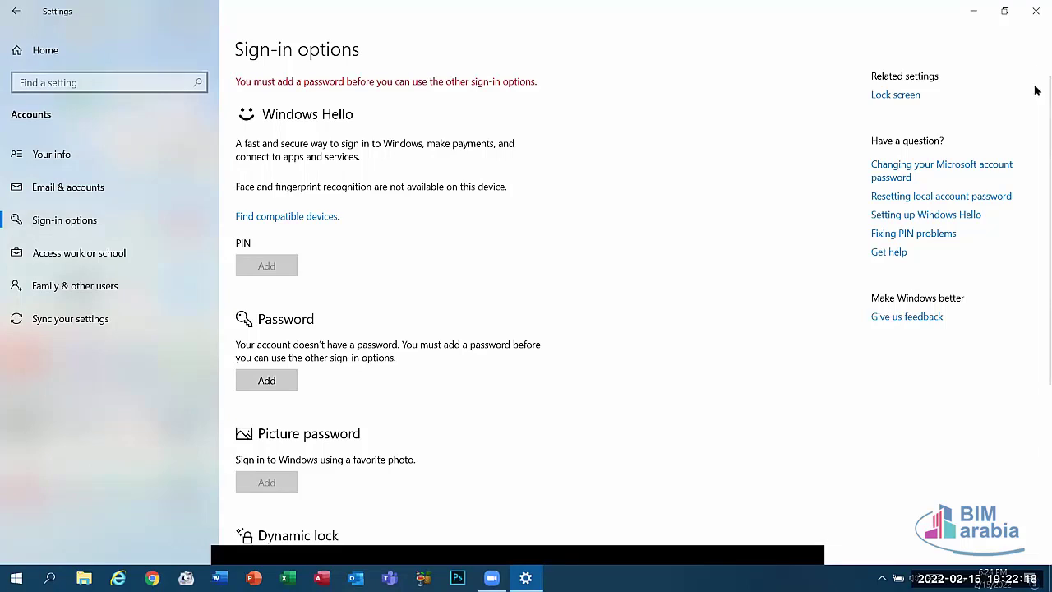
pyautogui.scroll(-1, 1035, 236)
pyautogui.scroll(-4, 1035, 246)
pyautogui.scroll(3, 1035, 206)
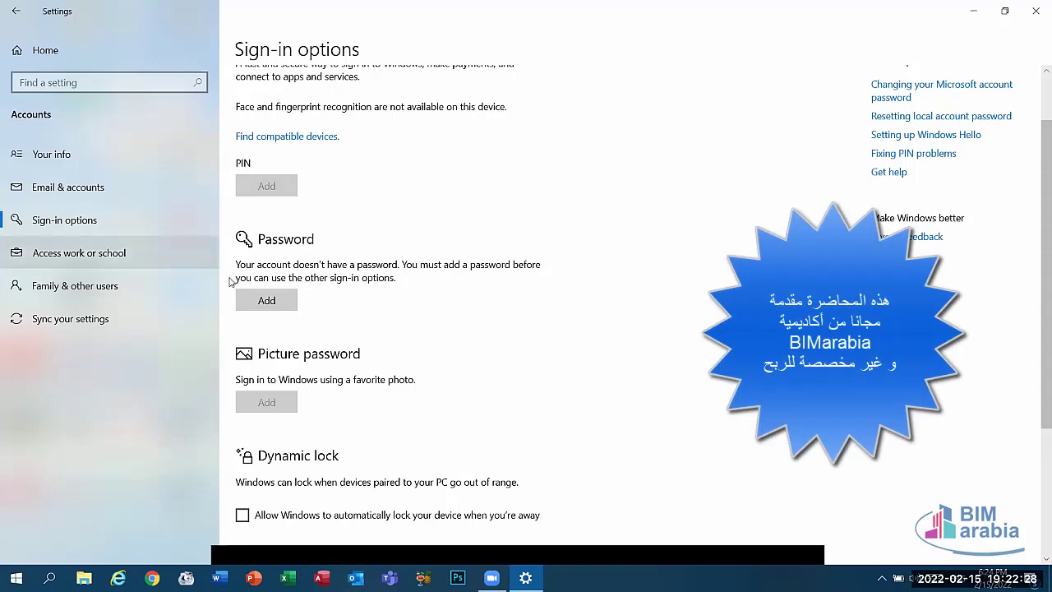
# Enter and re-enter a new password for the account in the password creation dialog, leave the hint empty and cancel
pyautogui.click(264, 301)
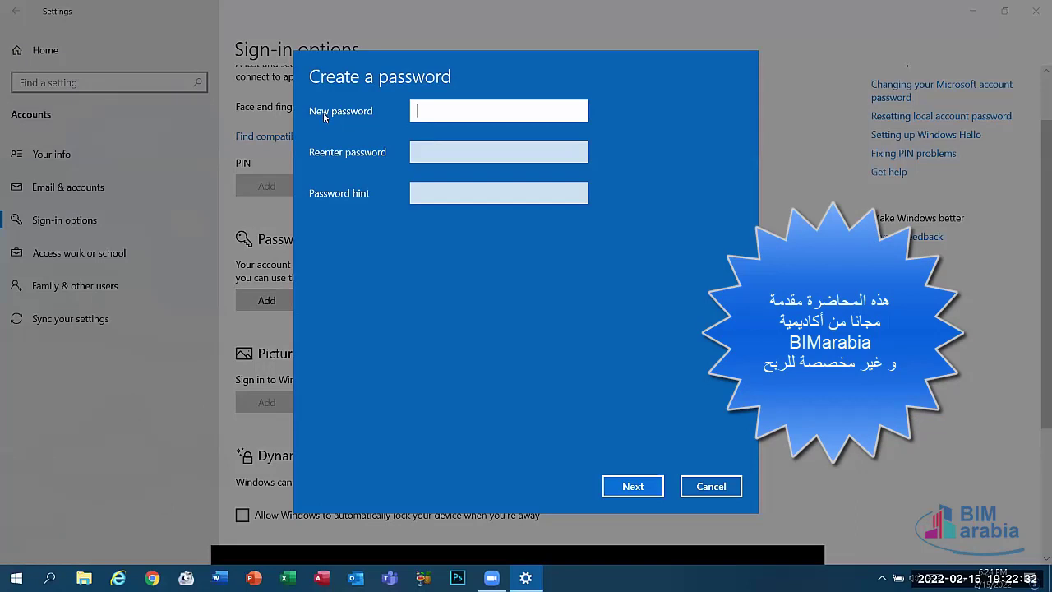
pyautogui.write('•••••')
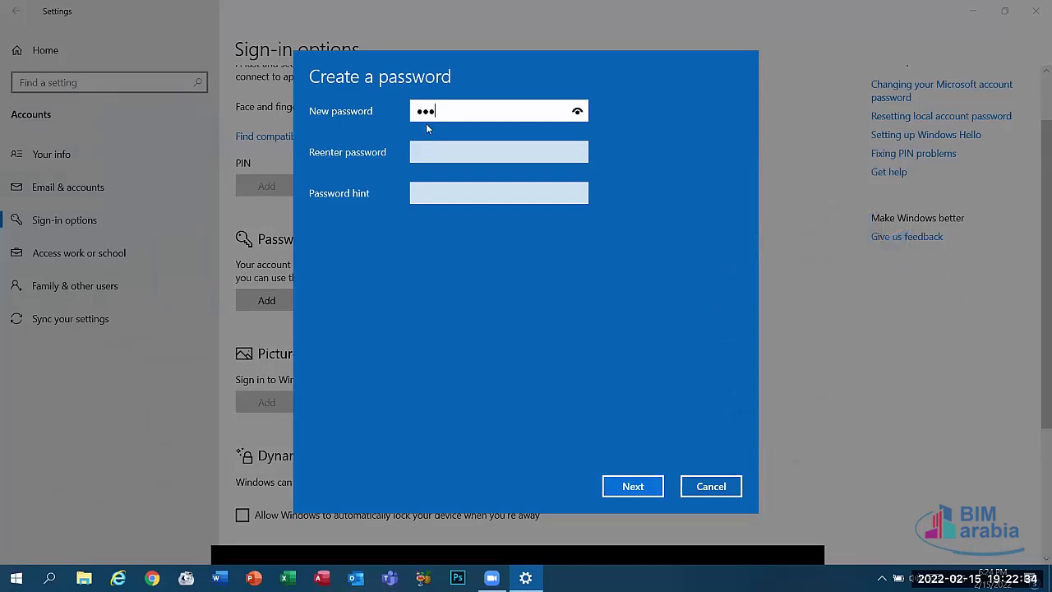
pyautogui.click(437, 151)
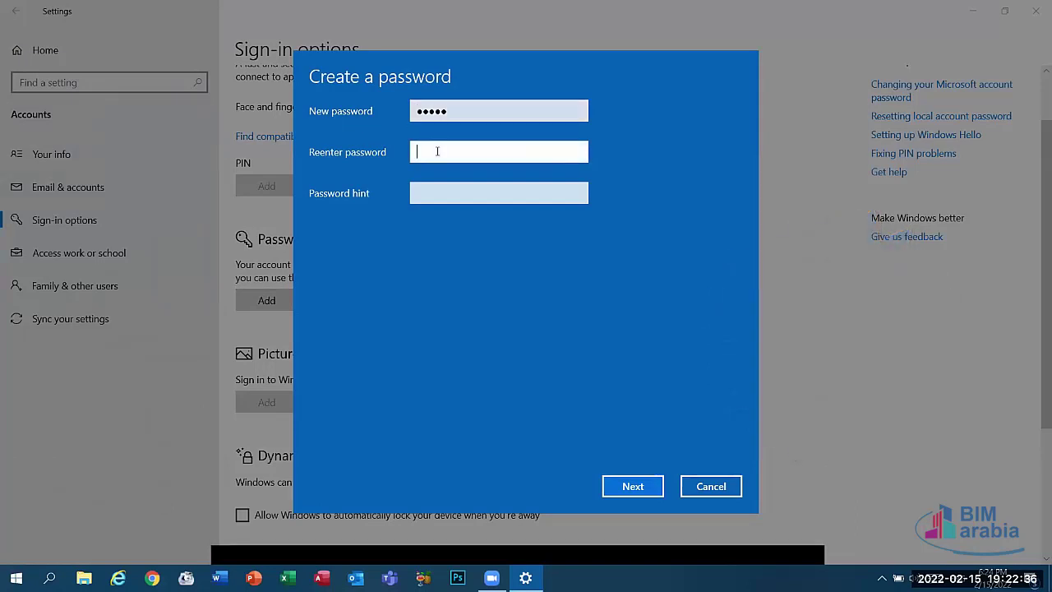
pyautogui.write('•••••')
pyautogui.click(443, 193)
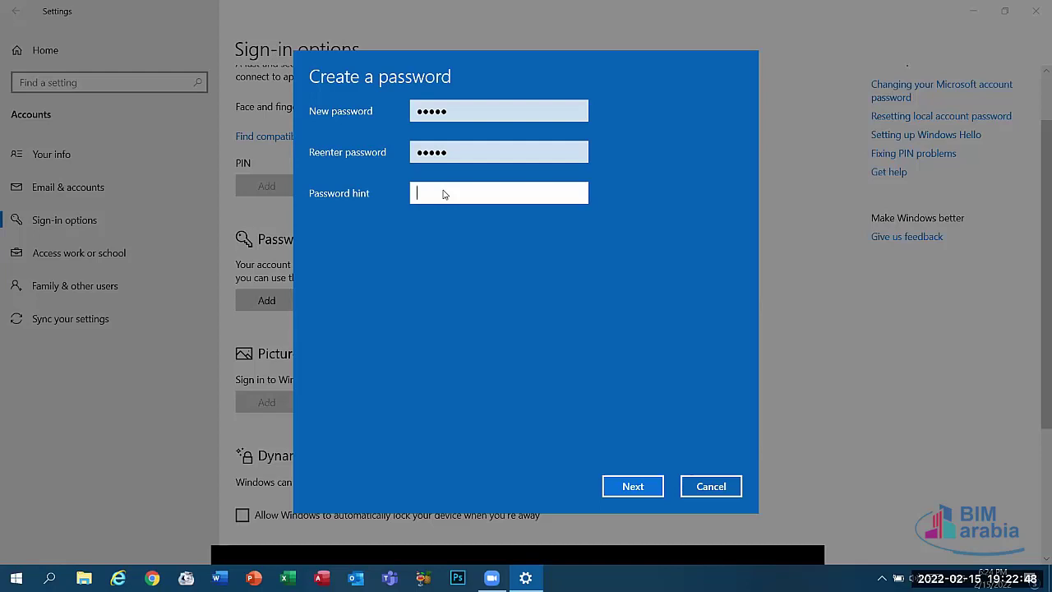
pyautogui.hotkey('shift', 'Tab')
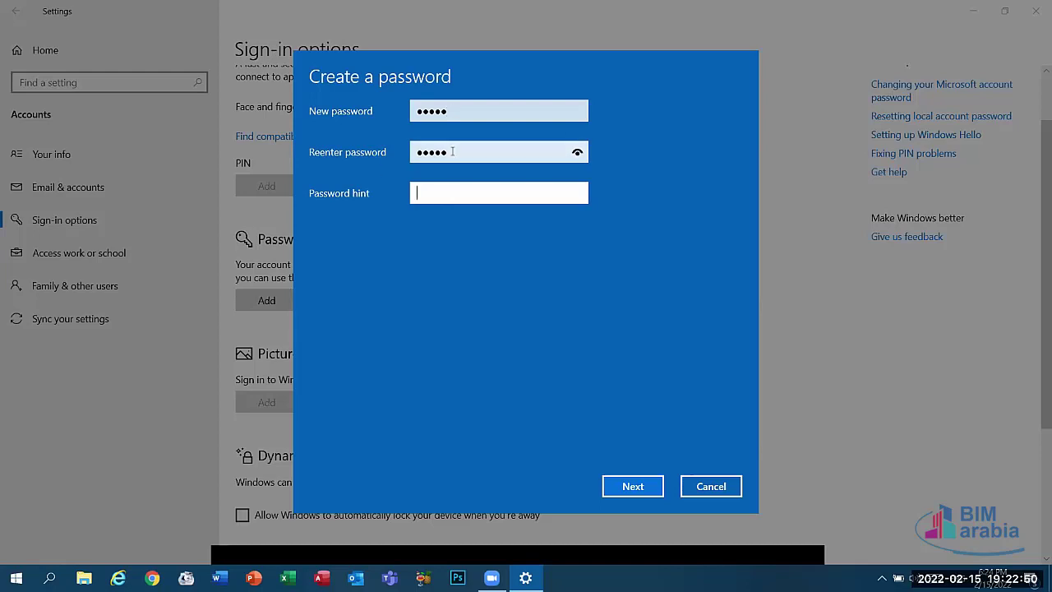
pyautogui.click(425, 197)
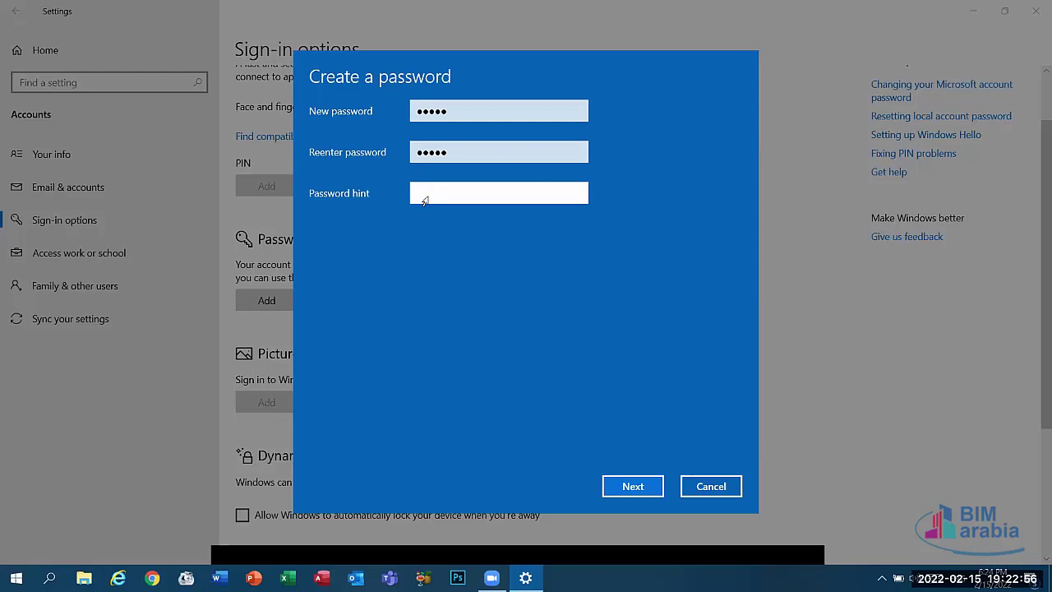
pyautogui.click(449, 152)
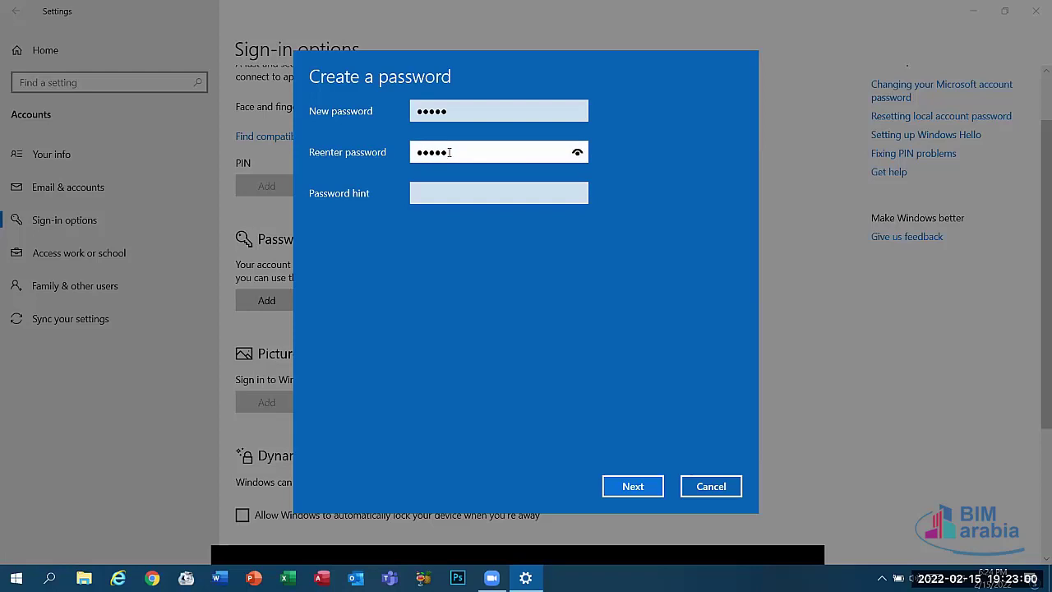
pyautogui.click(434, 193)
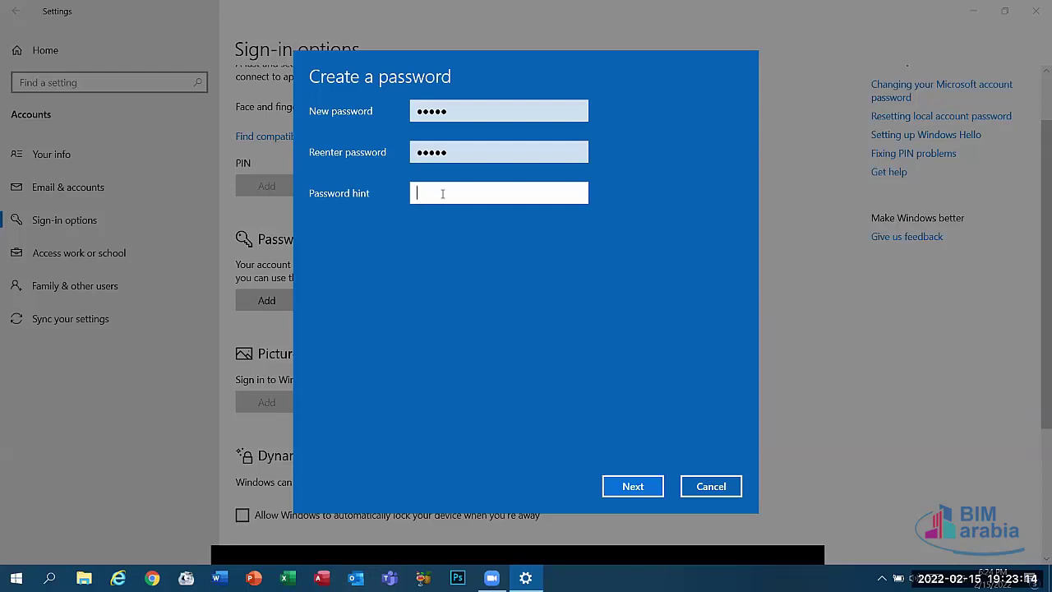
pyautogui.click(452, 155)
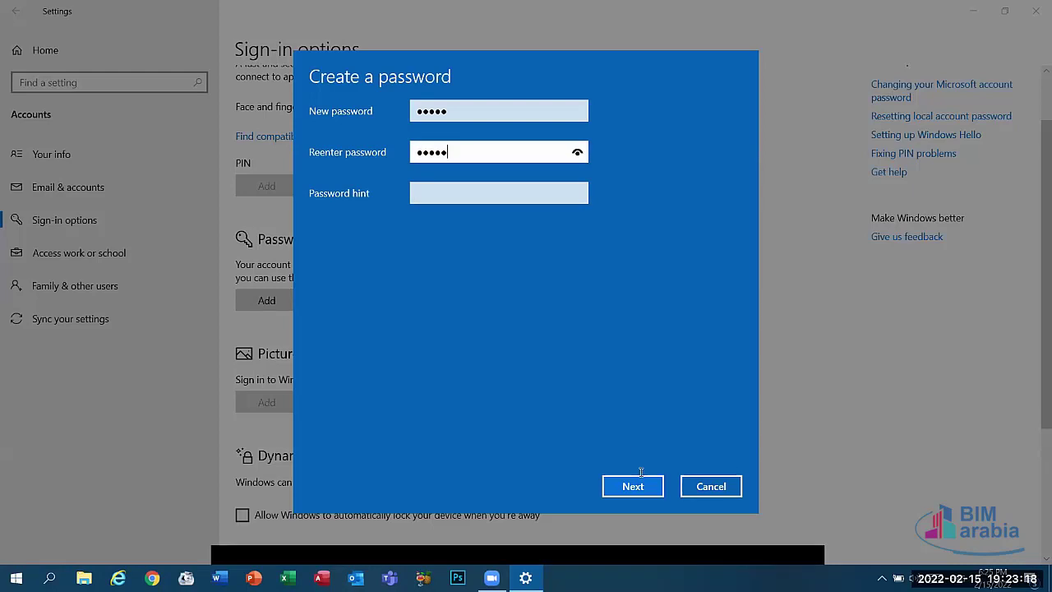
pyautogui.click(712, 485)
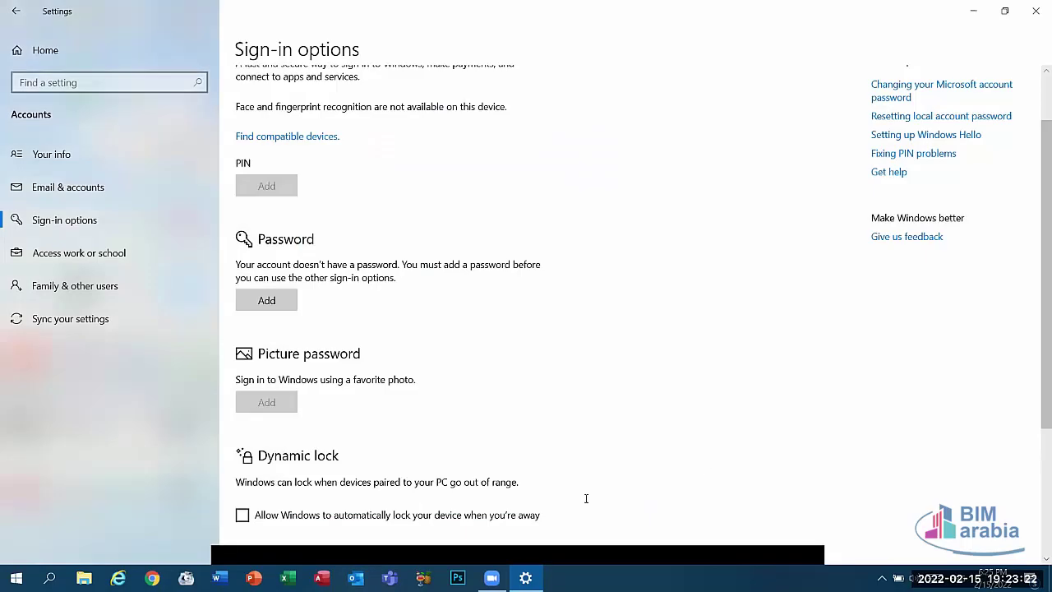
# Review the rest of Sign-in options, return to the Settings home page and view the installed keyboard languages
pyautogui.scroll(-3, 1039, 393)
pyautogui.scroll(5, 1039, 393)
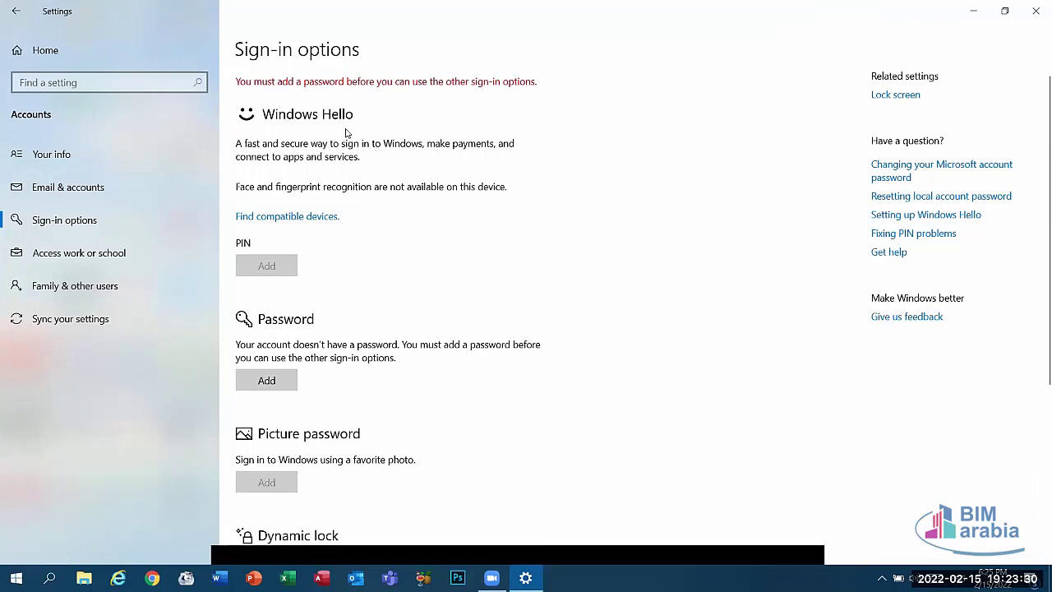
pyautogui.click(15, 47)
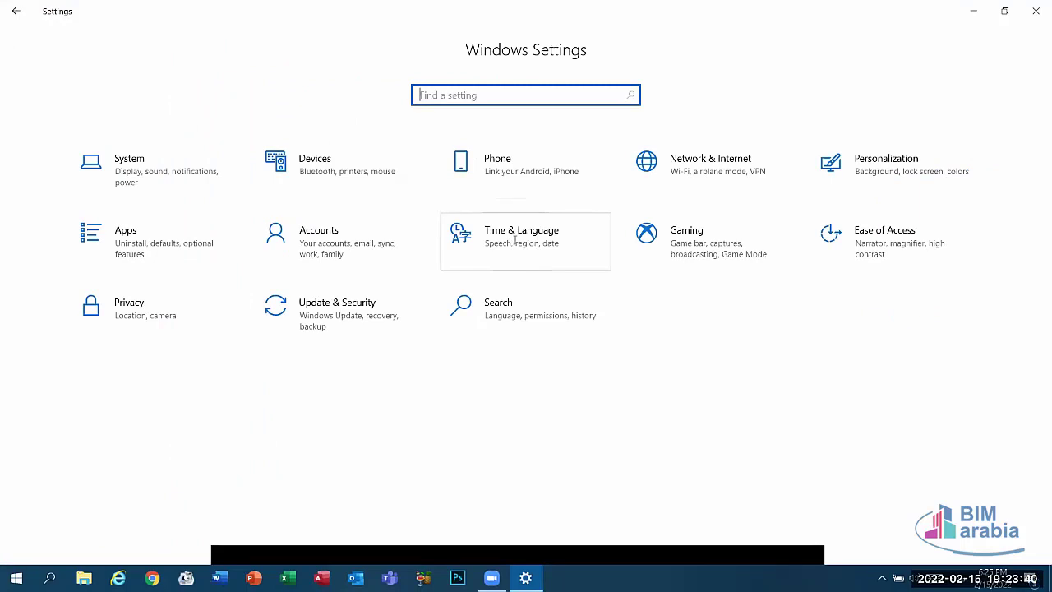
pyautogui.click(943, 578)
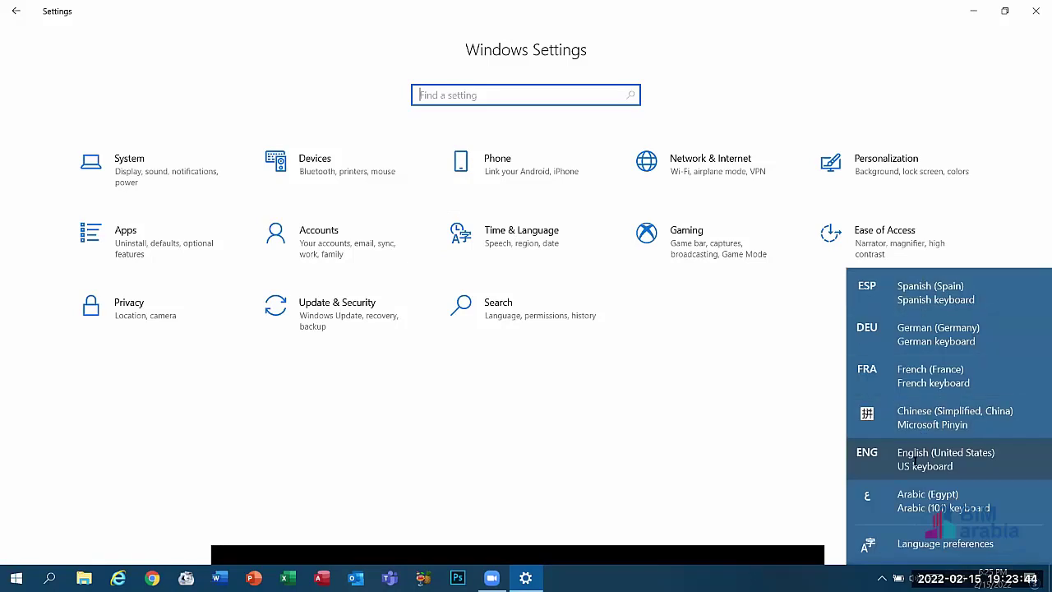
pyautogui.click(631, 427)
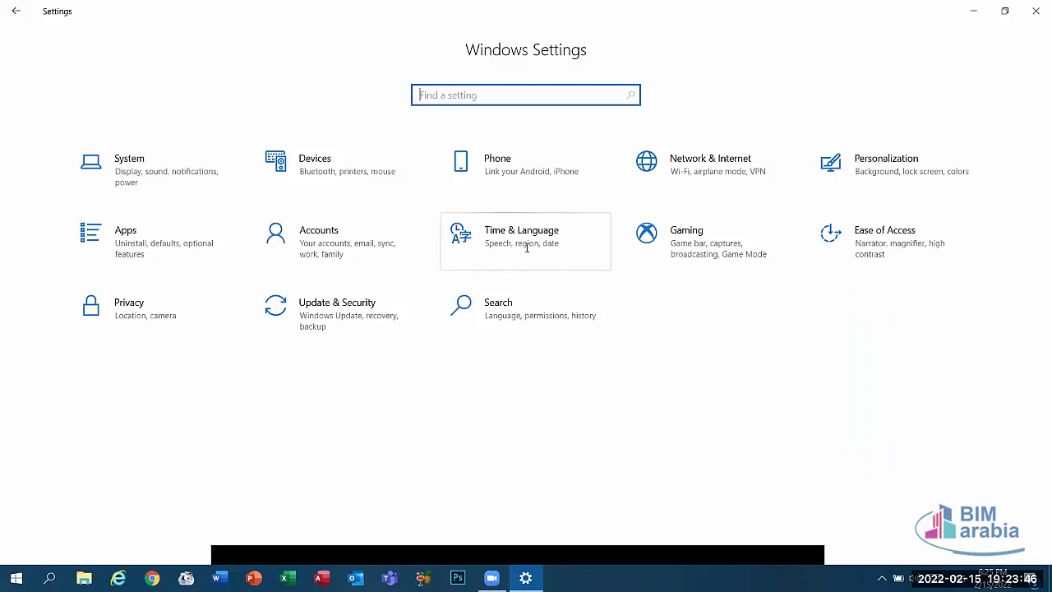
# Open the Time & Language category and turn on setting the time automatically
pyautogui.click(509, 230)
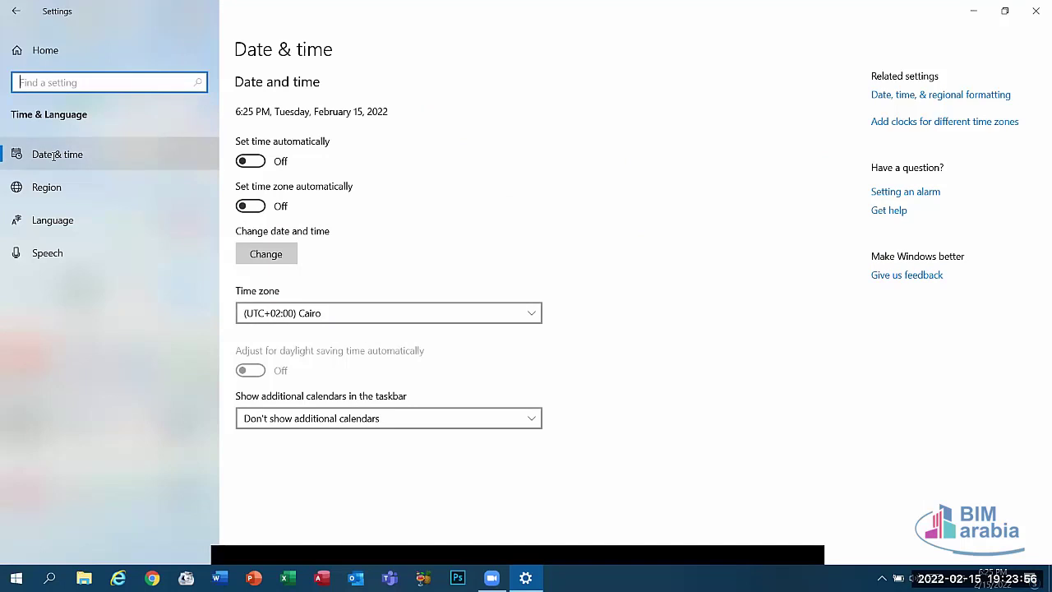
pyautogui.click(250, 161)
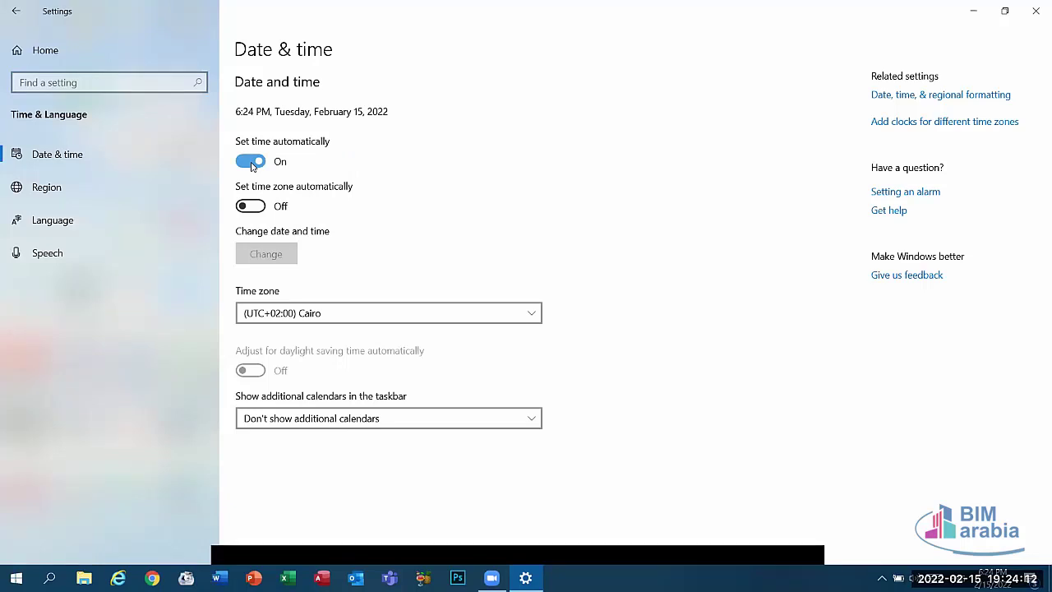
# Turn off setting the time automatically, review the manual date and time choices and cancel the change dialog
pyautogui.click(252, 163)
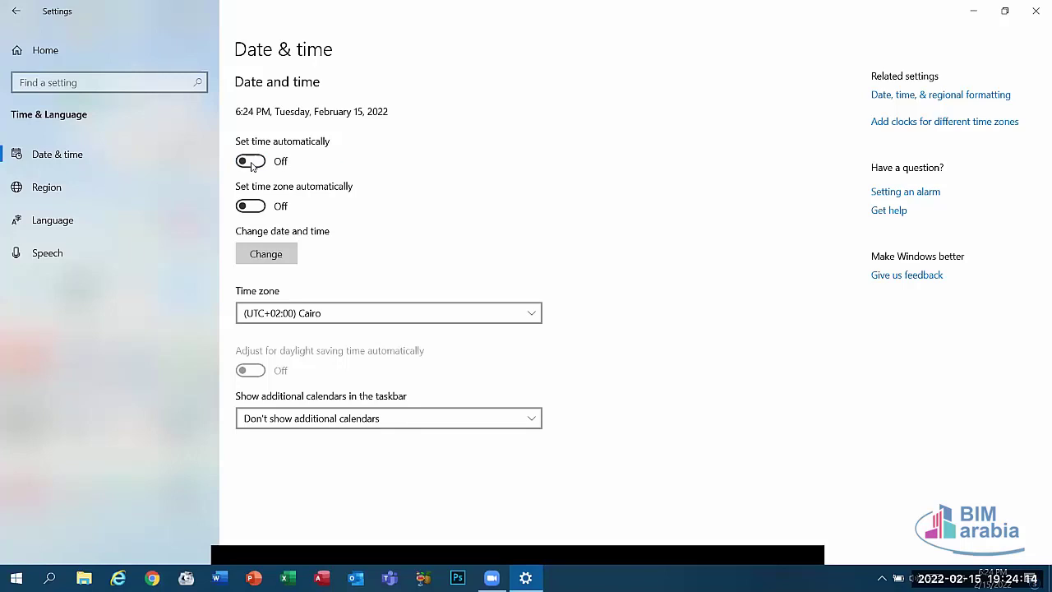
pyautogui.click(275, 261)
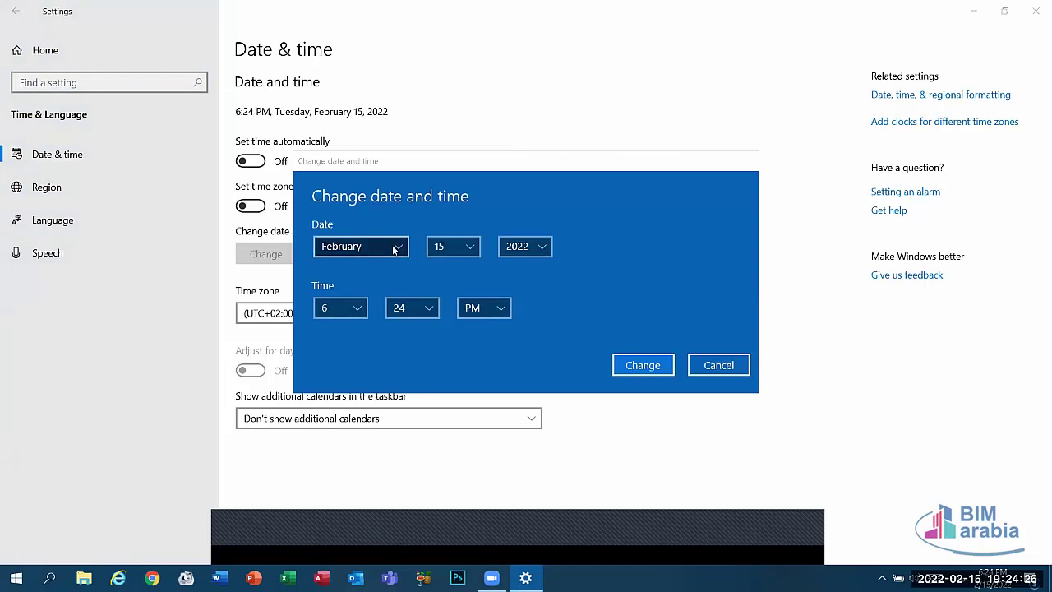
pyautogui.click(394, 250)
pyautogui.click(485, 217)
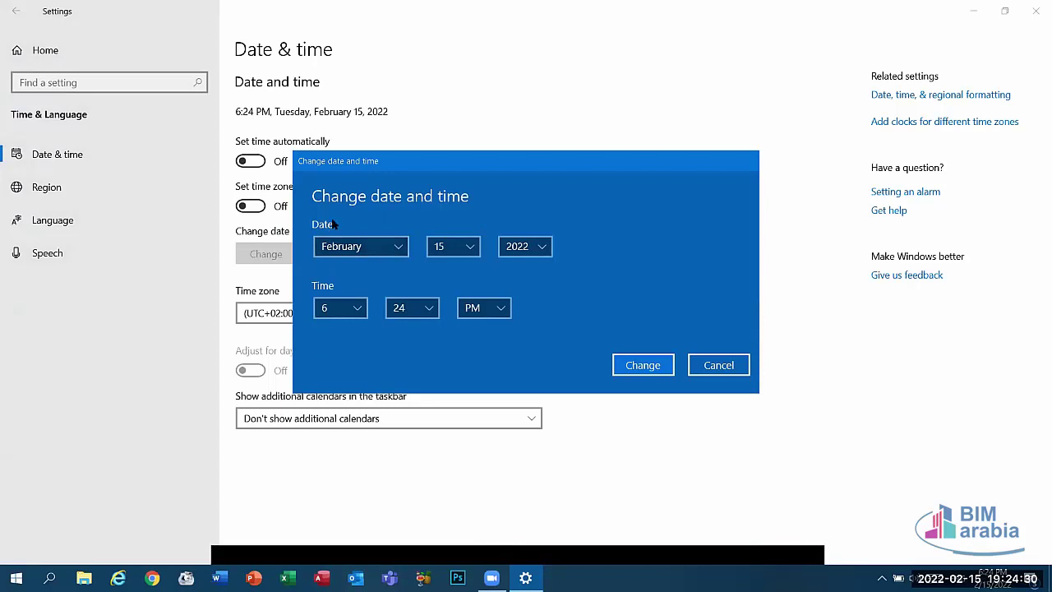
pyautogui.click(388, 244)
pyautogui.click(455, 265)
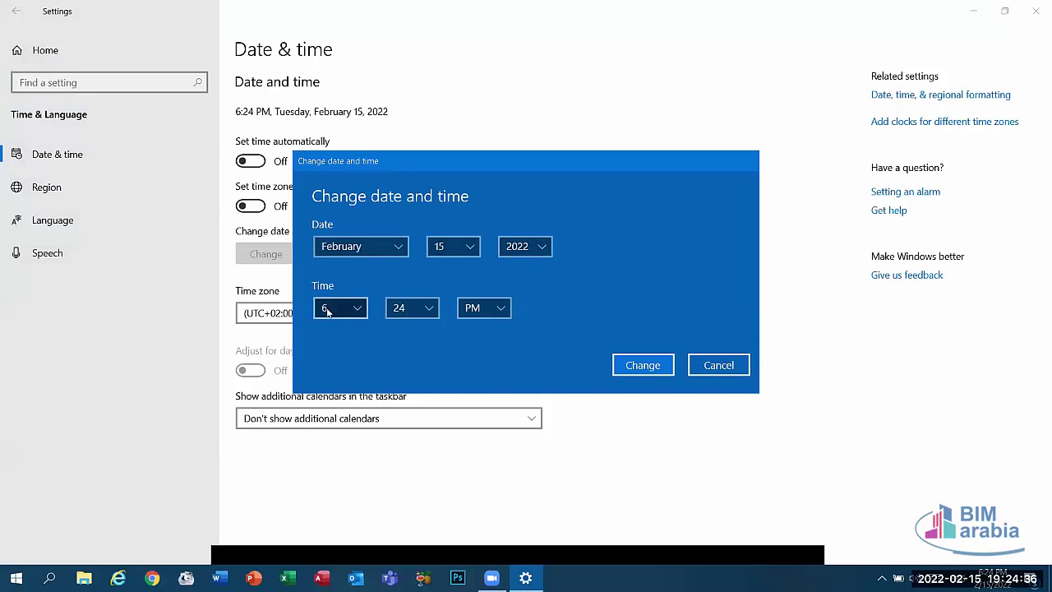
pyautogui.click(493, 308)
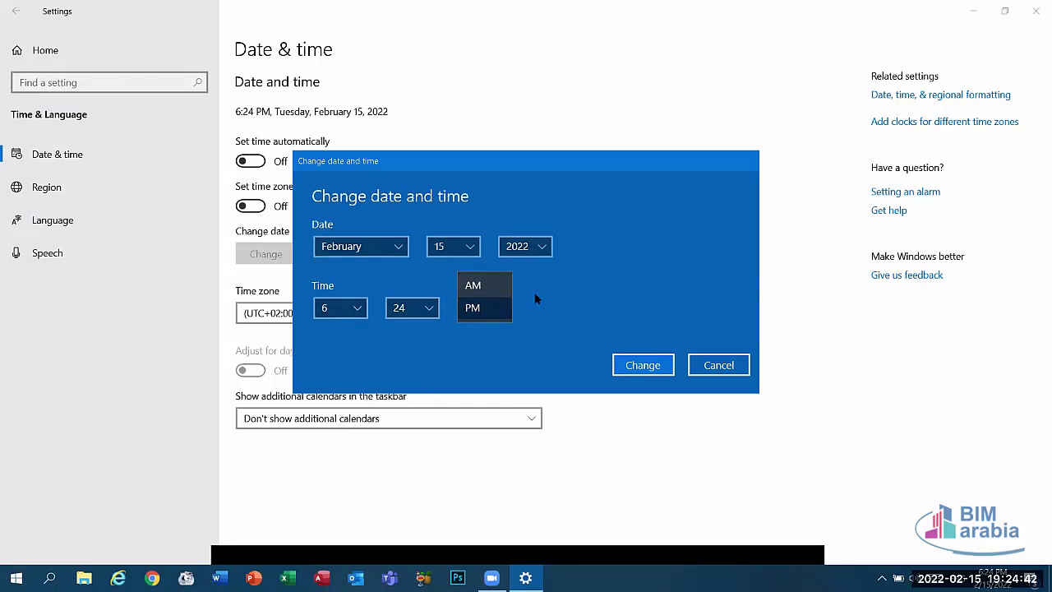
pyautogui.click(568, 68)
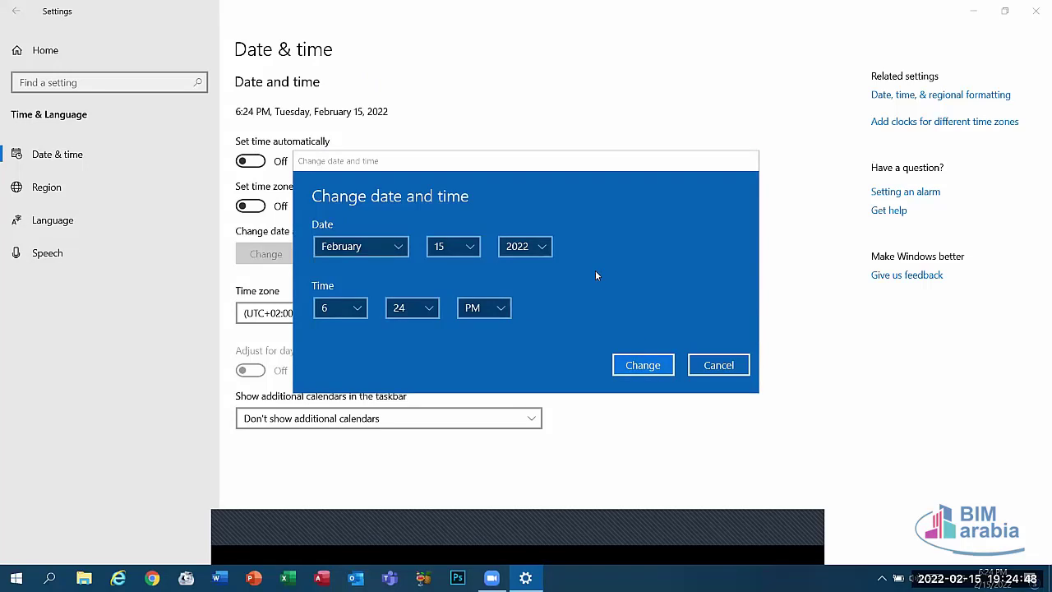
pyautogui.click(719, 365)
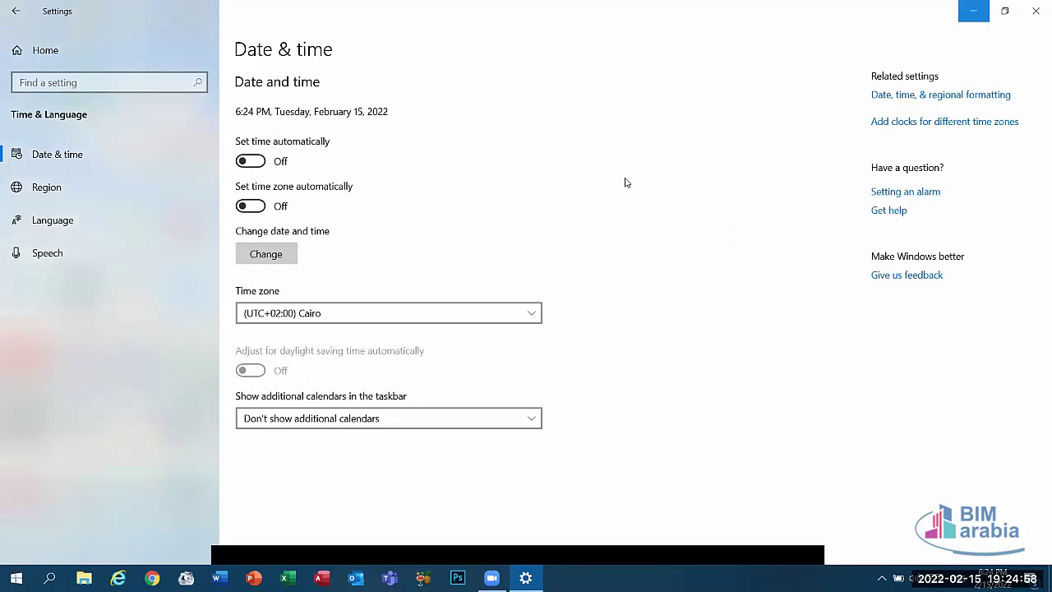
# Show the desktop, open Control Panel and go to Clock and Region
pyautogui.press('super+d')
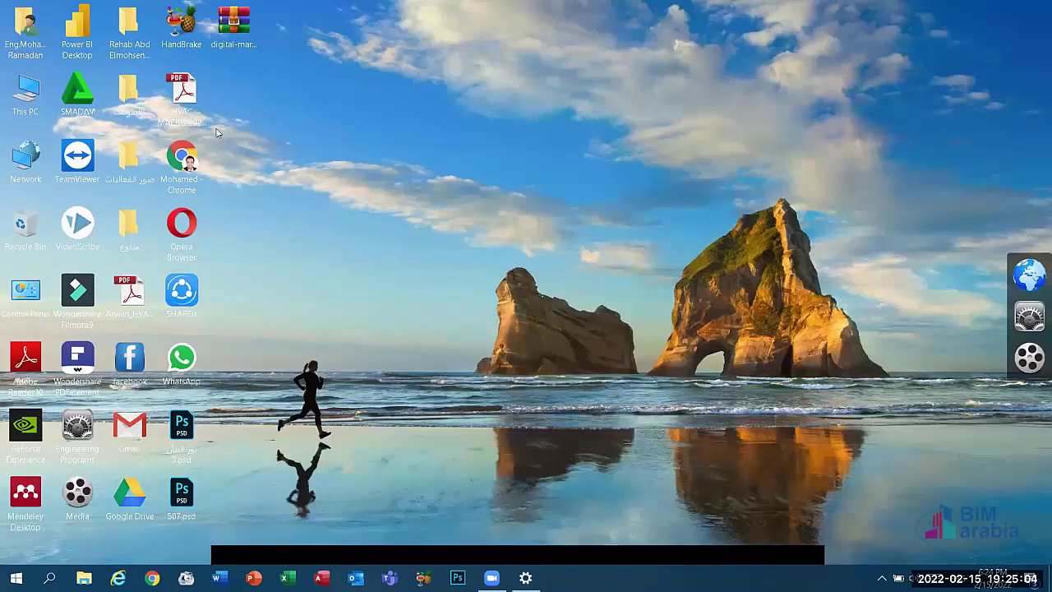
pyautogui.doubleClick(27, 144)
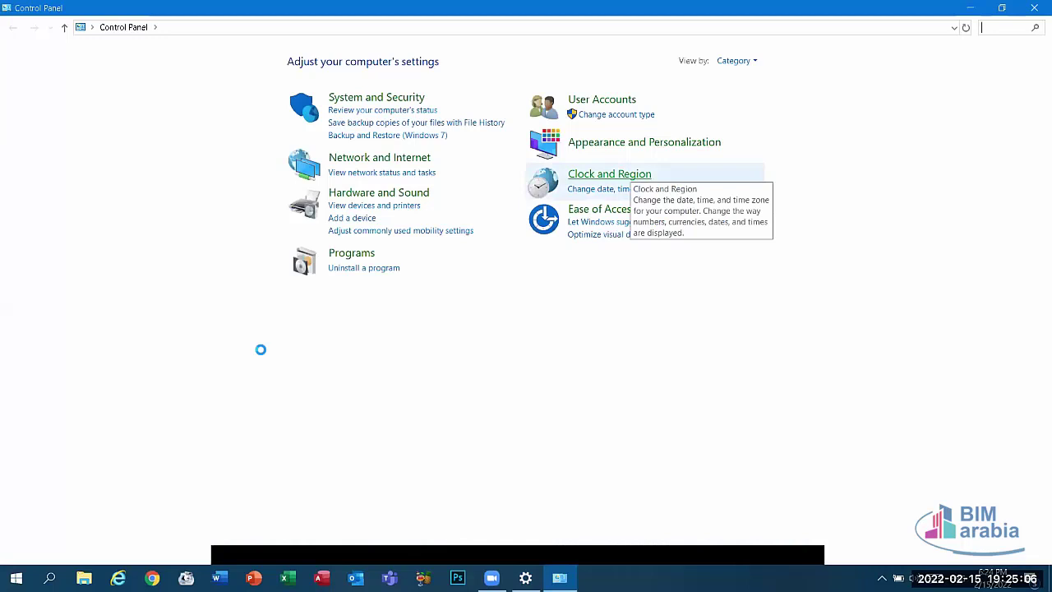
pyautogui.click(608, 173)
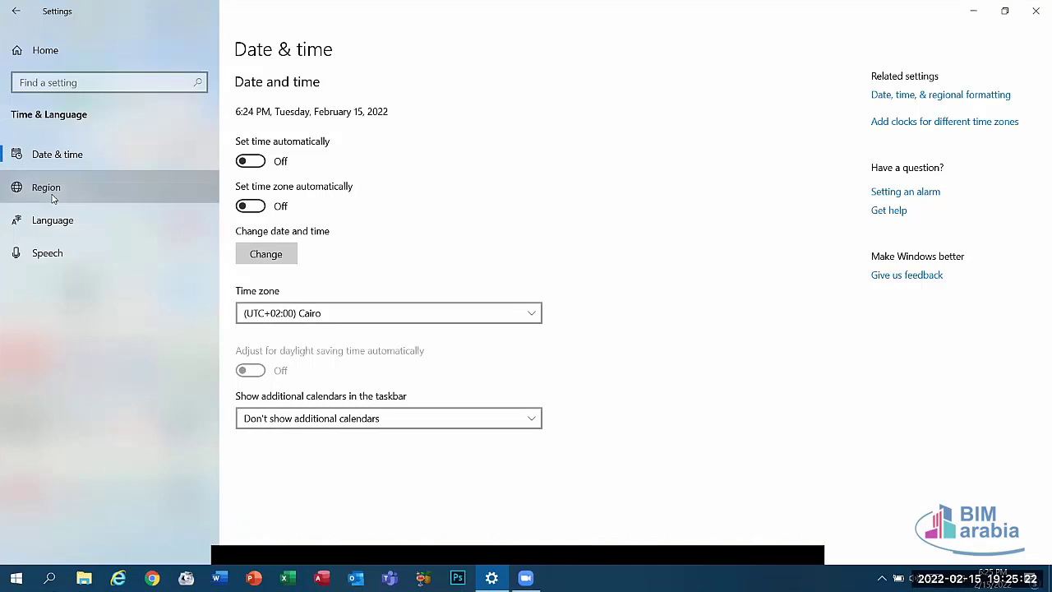
# Open the Region page in Settings and browse the country or region list without choosing another country
pyautogui.click(52, 198)
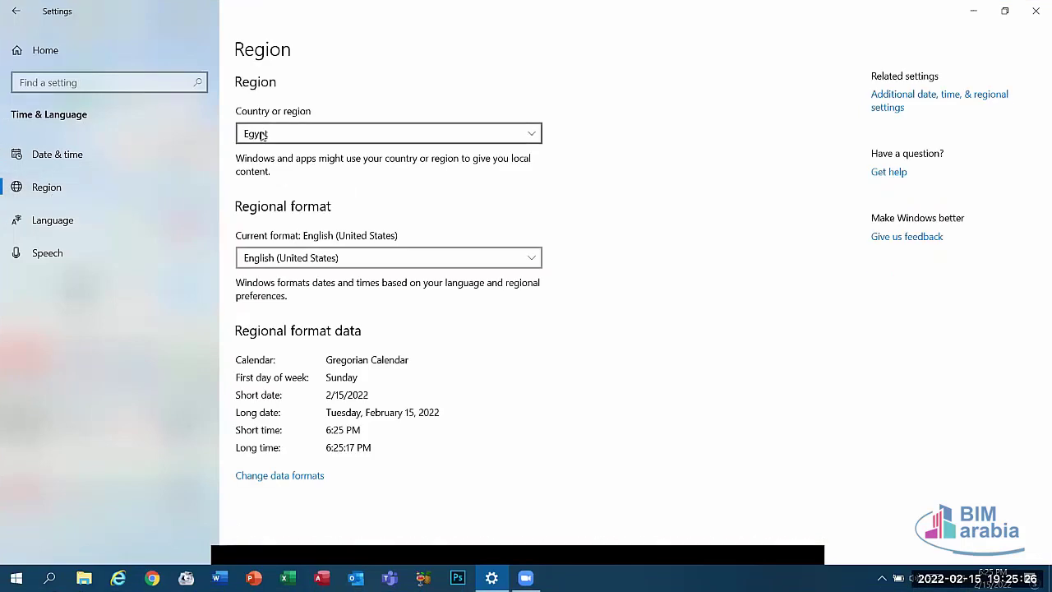
pyautogui.click(265, 137)
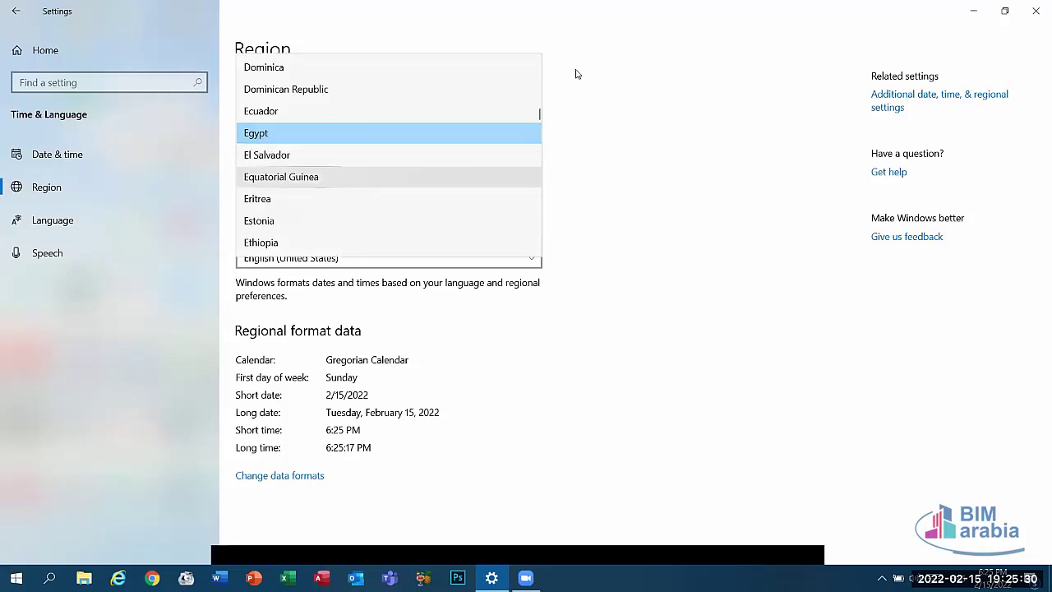
pyautogui.click(530, 60)
pyautogui.moveTo(530, 59); pyautogui.dragTo(543, 175)
pyautogui.click(714, 123)
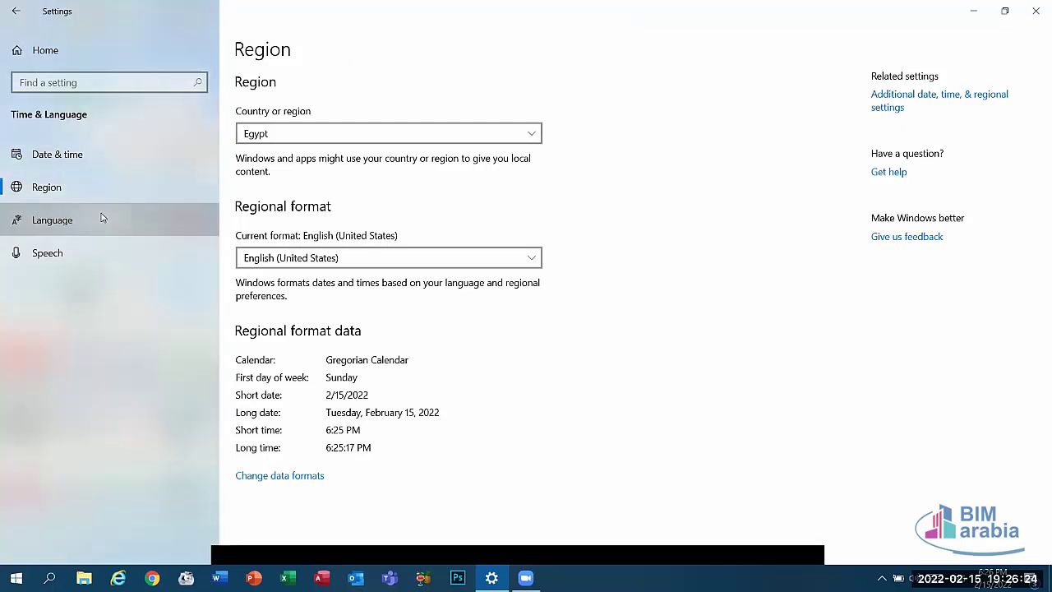
# Open the Language page, review the preferred languages, and open and cancel the language installation dialog
pyautogui.click(102, 219)
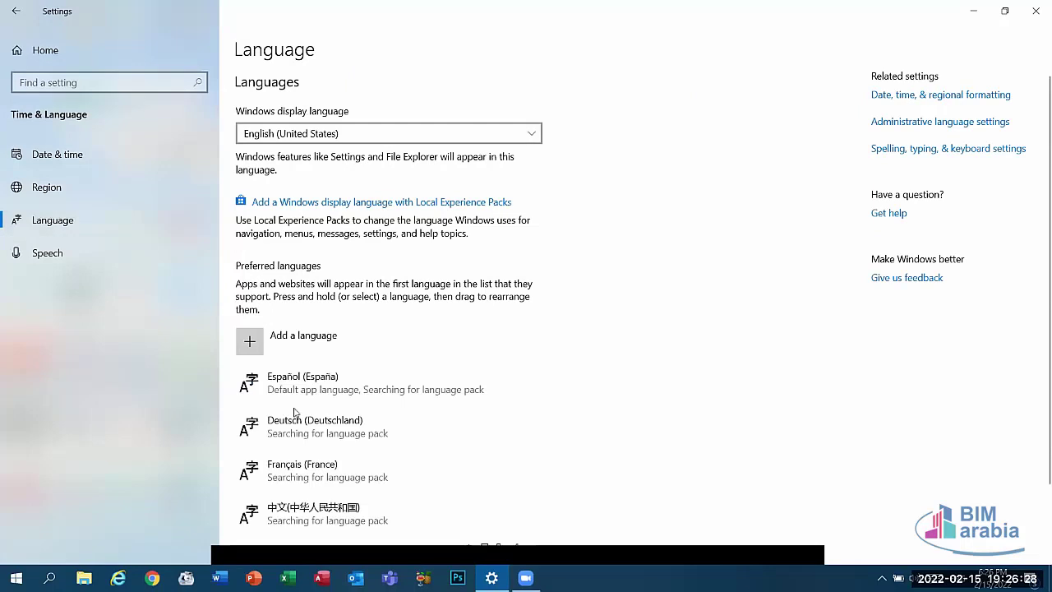
pyautogui.scroll(-2, 294, 403)
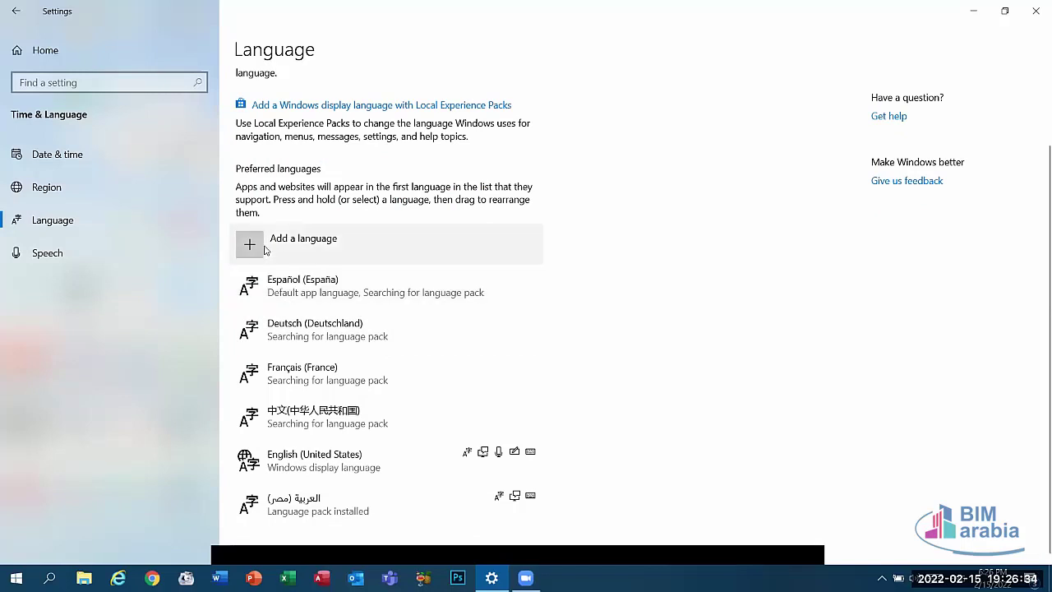
pyautogui.click(482, 261)
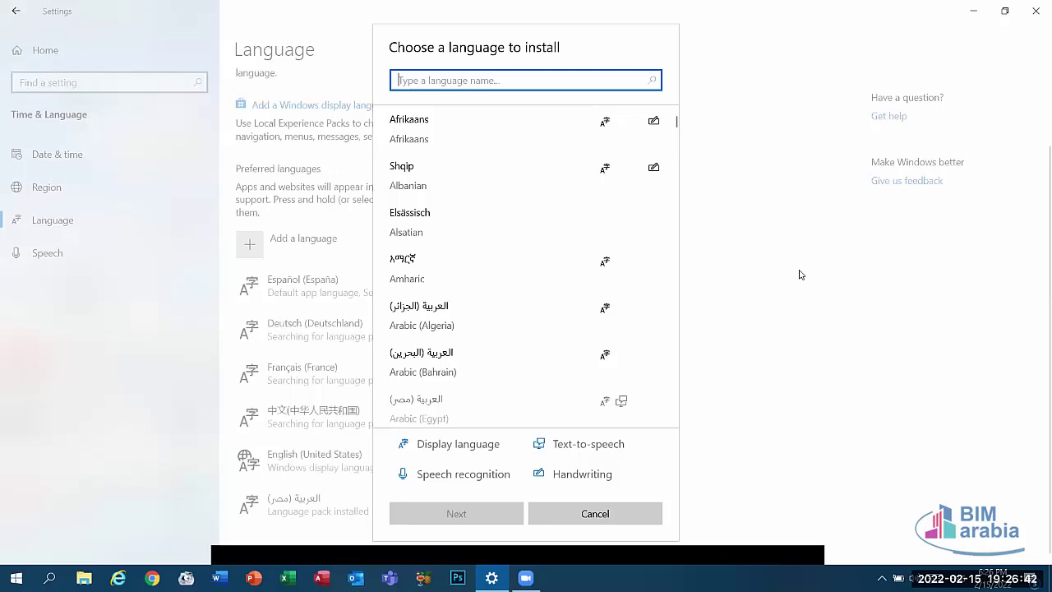
pyautogui.click(595, 514)
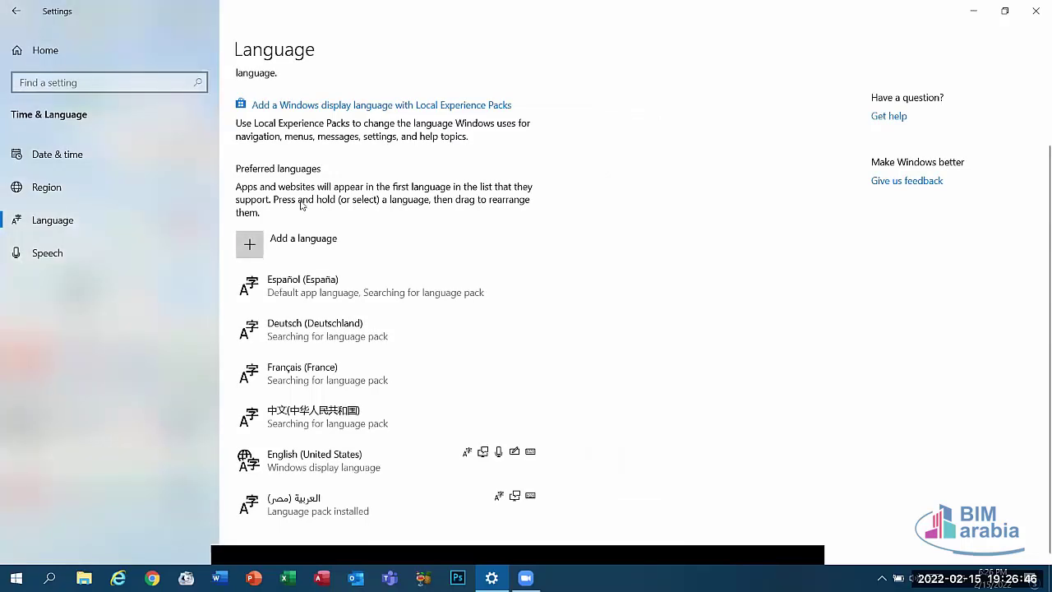
# Browse the languages available to install, select German (Austria) as an example and close the dialog without installing
pyautogui.click(259, 247)
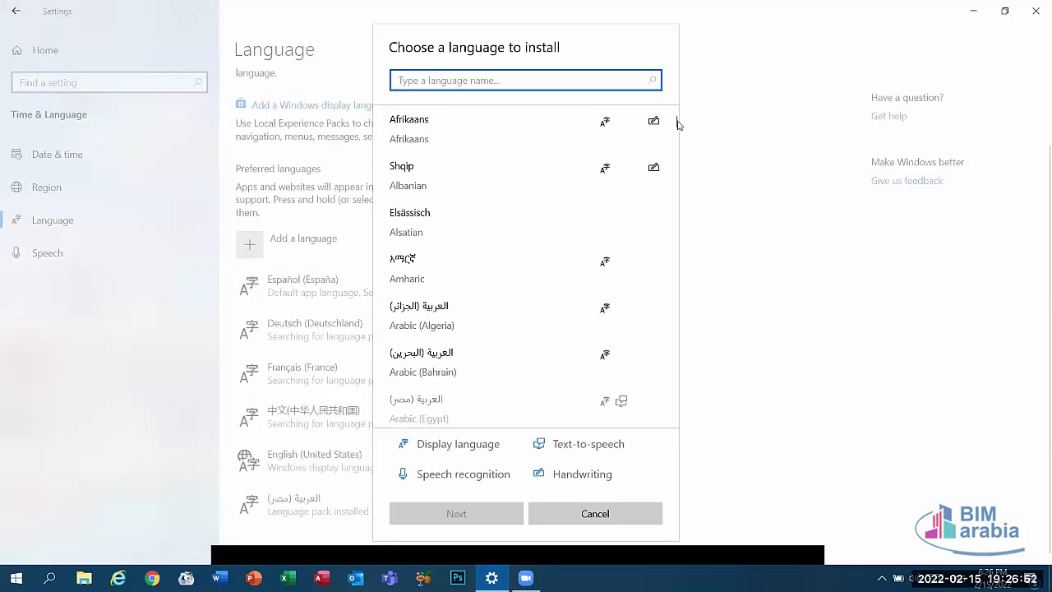
pyautogui.scroll(-10, 552, 277)
pyautogui.scroll(-10, 552, 278)
pyautogui.click(460, 204)
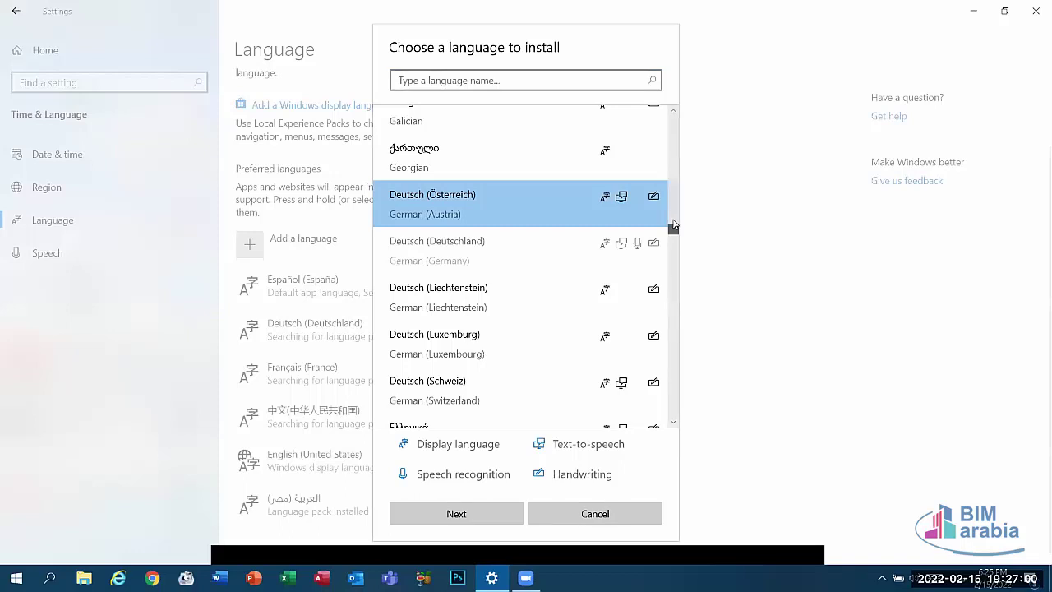
pyautogui.scroll(5, 673, 219)
pyautogui.scroll(-6, 673, 222)
pyautogui.scroll(-5, 673, 239)
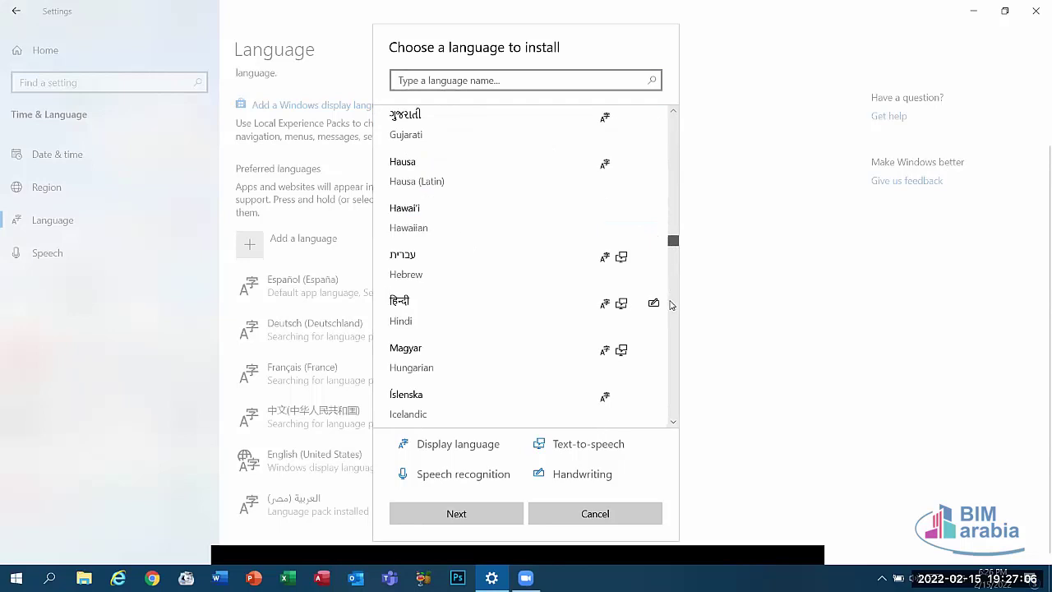
pyautogui.scroll(-7, 667, 329)
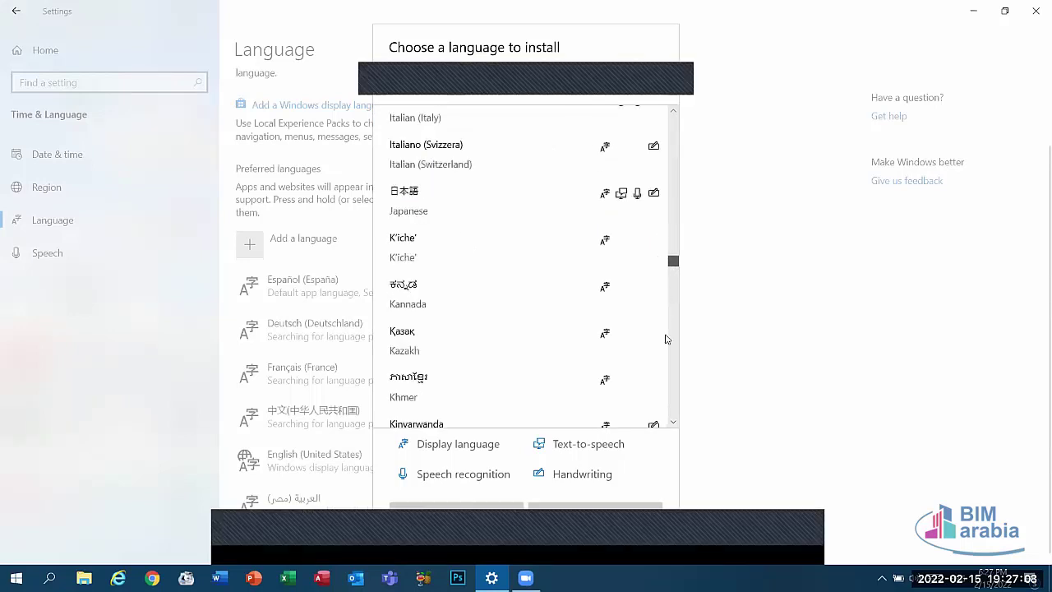
pyautogui.scroll(-20, 686, 354)
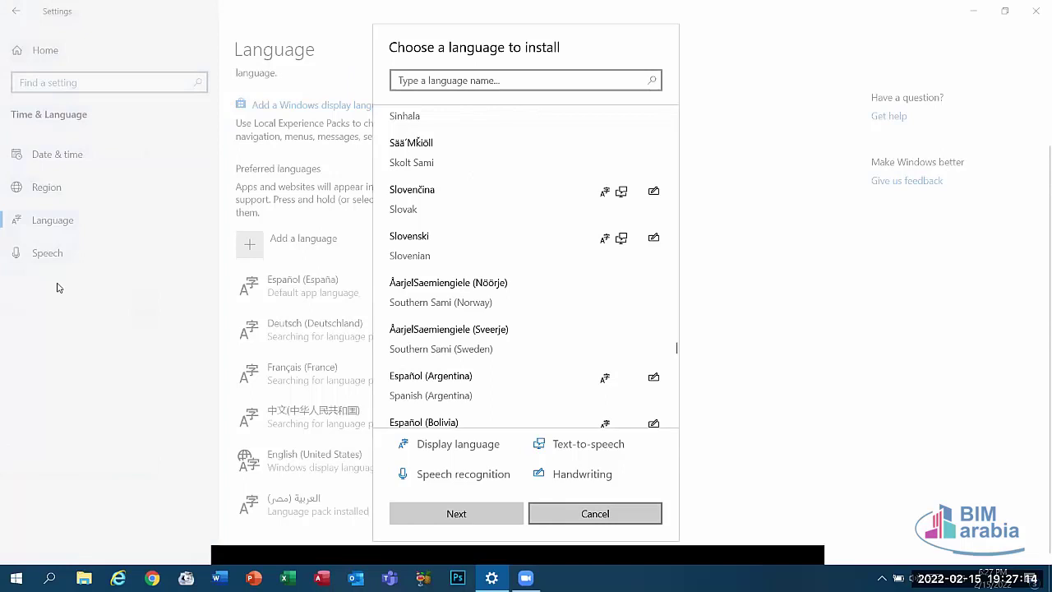
pyautogui.press('Escape')
# Open the Speech page and check the text-to-speech voice list, keeping Microsoft David
pyautogui.click(97, 265)
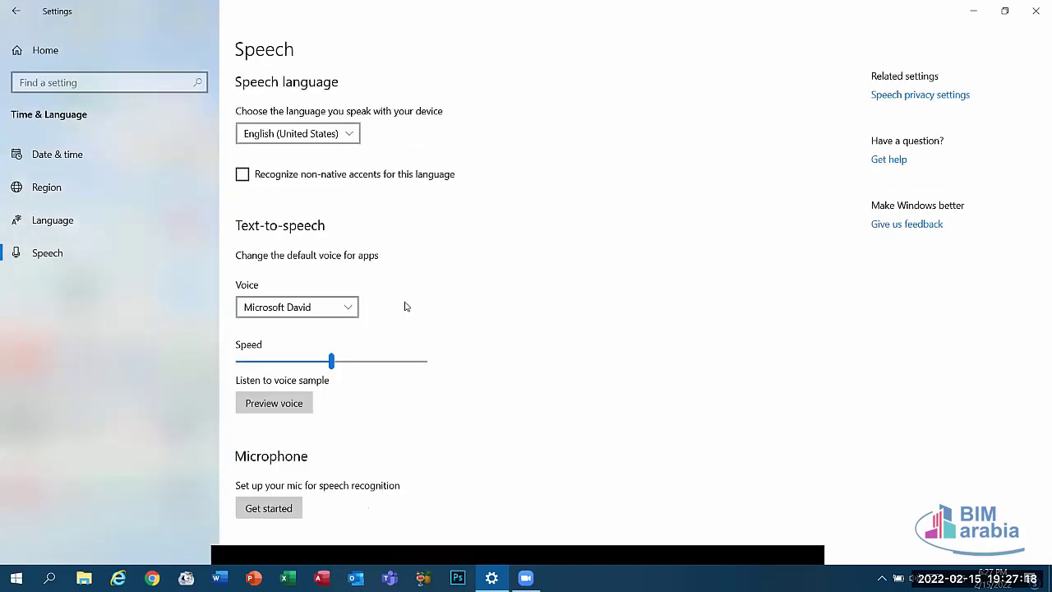
pyautogui.click(346, 308)
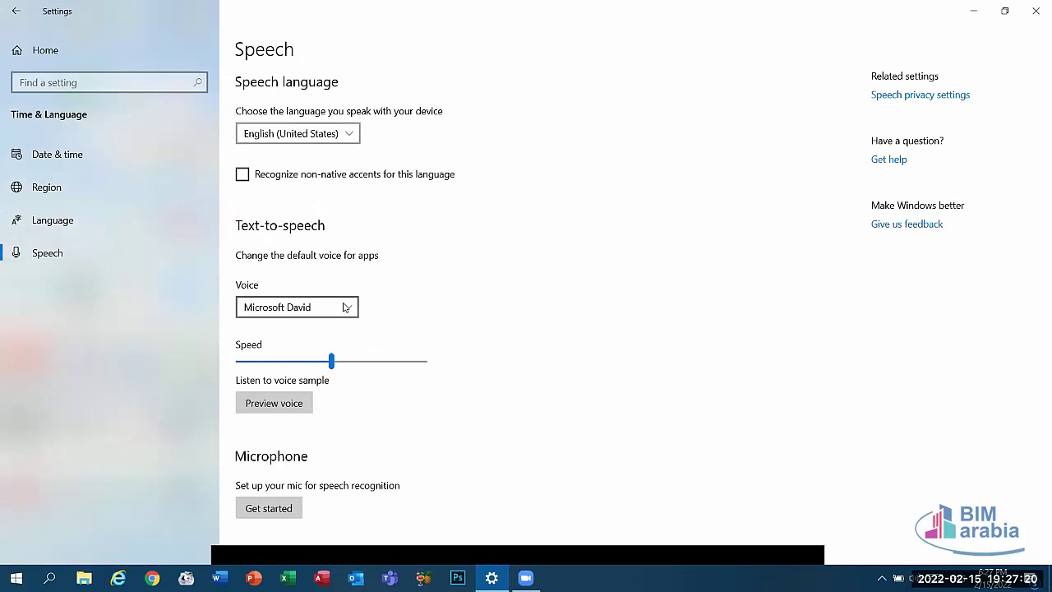
pyautogui.click(346, 309)
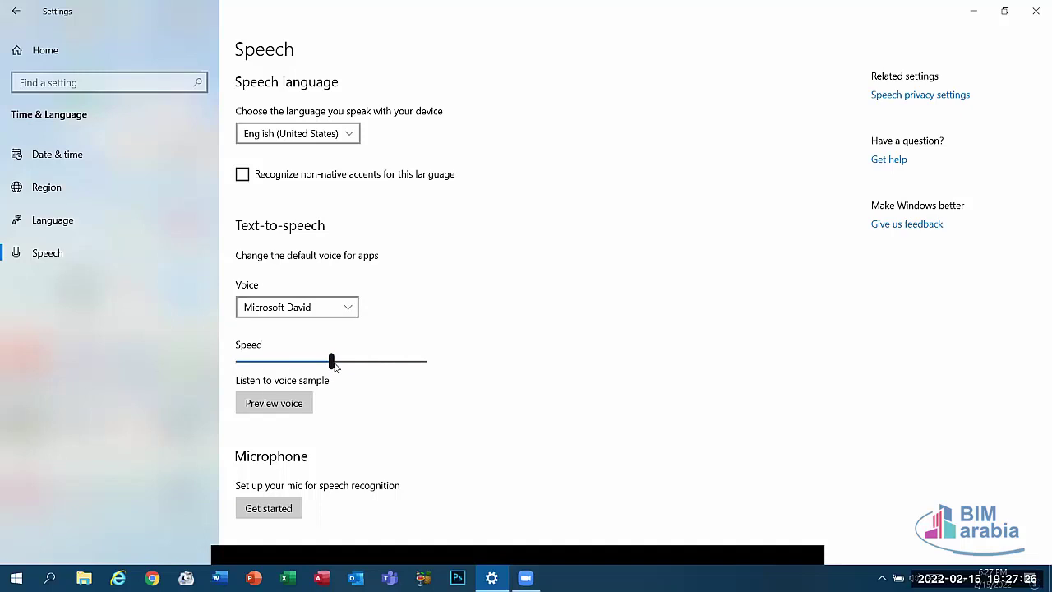
# Preview the Microsoft David voice, raise its speed to the maximum and preview it again
pyautogui.click(249, 404)
pyautogui.moveTo(332, 361); pyautogui.dragTo(531, 397)
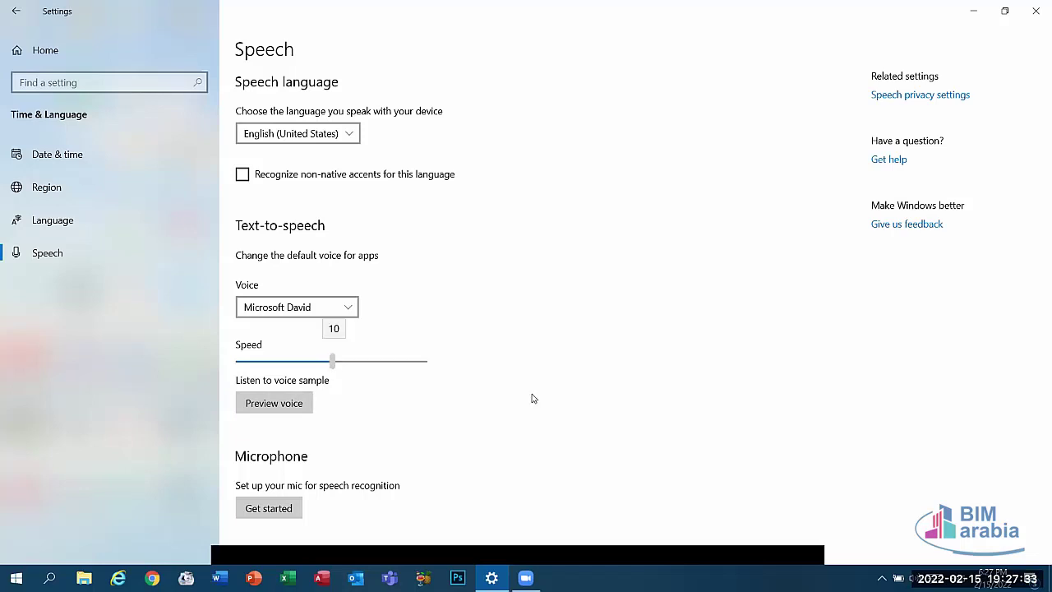
pyautogui.click(276, 404)
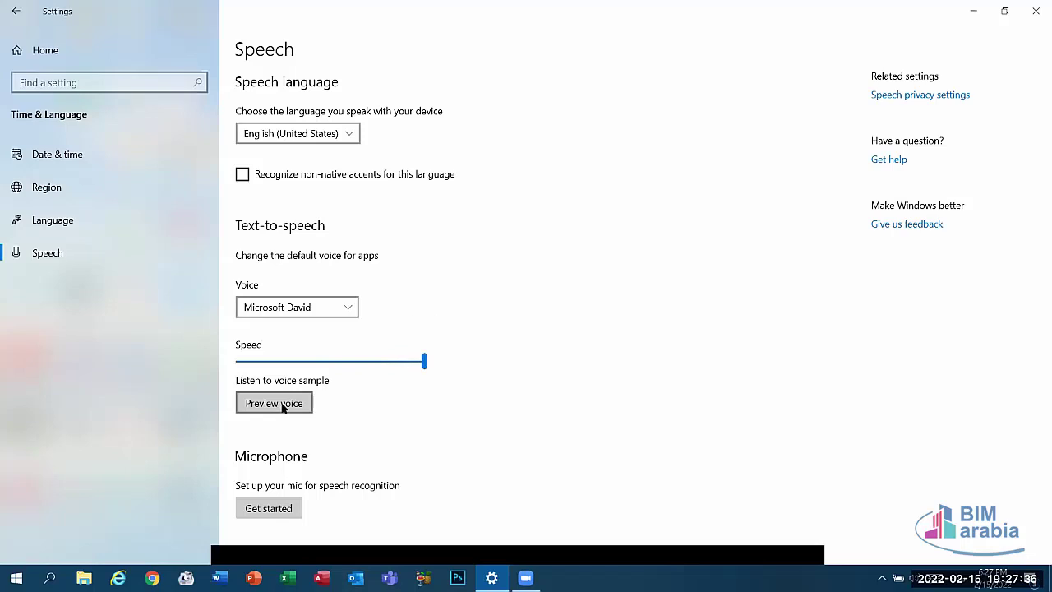
# Preview the voice at lower speeds and return the speed slider to the middle
pyautogui.moveTo(424, 362); pyautogui.dragTo(339, 375)
pyautogui.click(251, 403)
pyautogui.click(272, 404)
pyautogui.moveTo(341, 367); pyautogui.dragTo(292, 410)
pyautogui.click(292, 410)
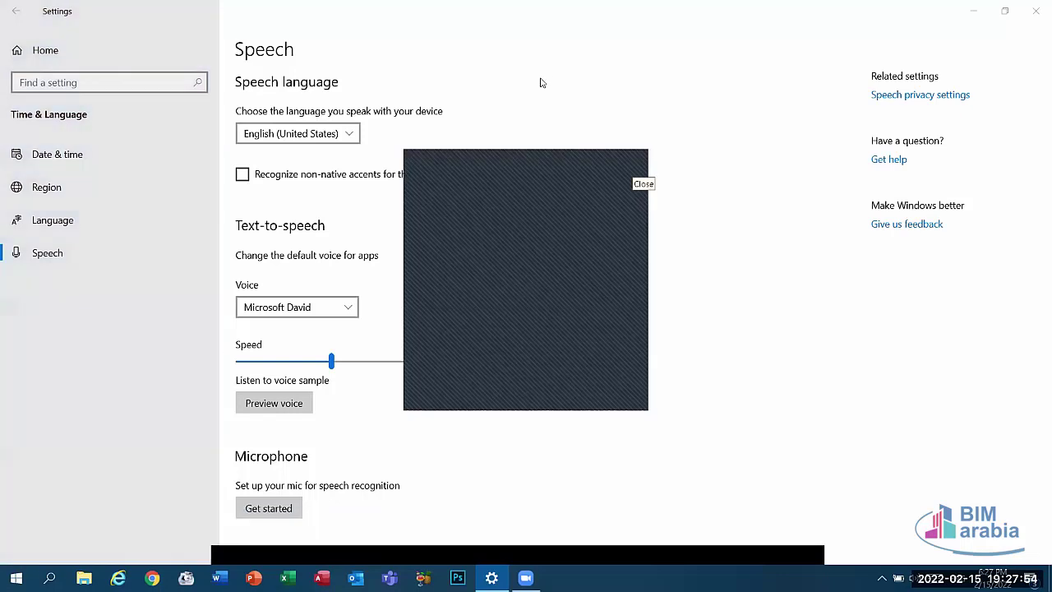
pyautogui.click(281, 407)
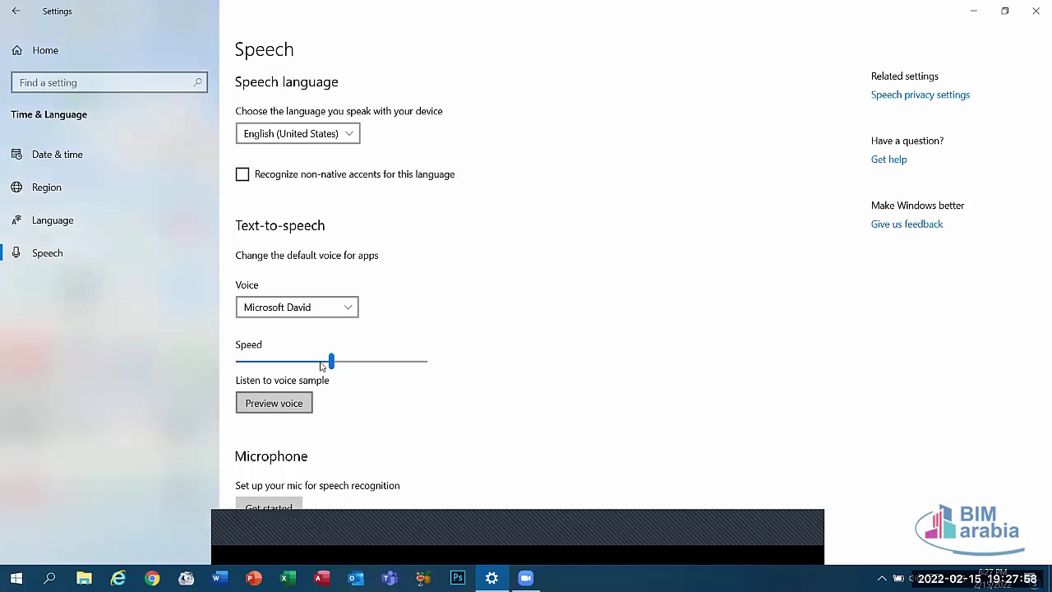
pyautogui.moveTo(301, 362); pyautogui.dragTo(318, 374)
pyautogui.click(279, 402)
pyautogui.press('Right')
pyautogui.press('Right')
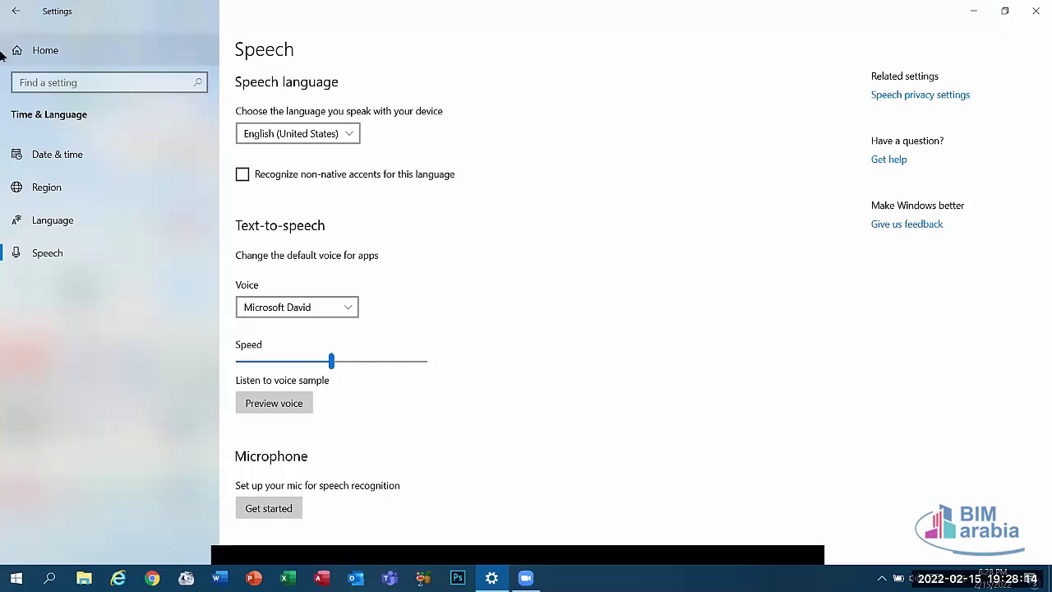
# Open the Privacy category, review the Camera, Microphone and Notifications permission pages, and return to the Settings home page
pyautogui.click(27, 48)
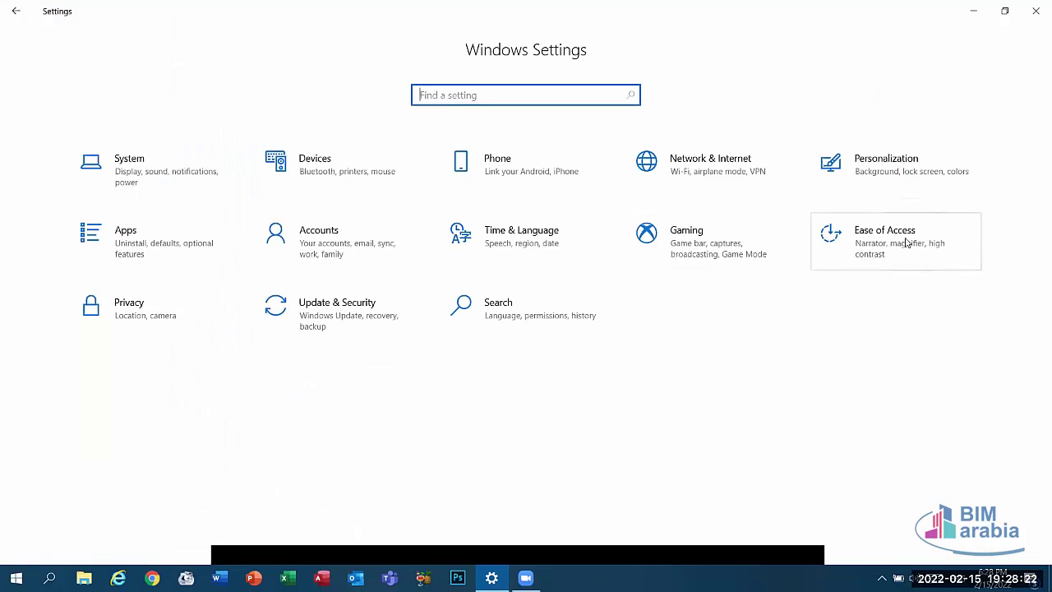
pyautogui.click(151, 319)
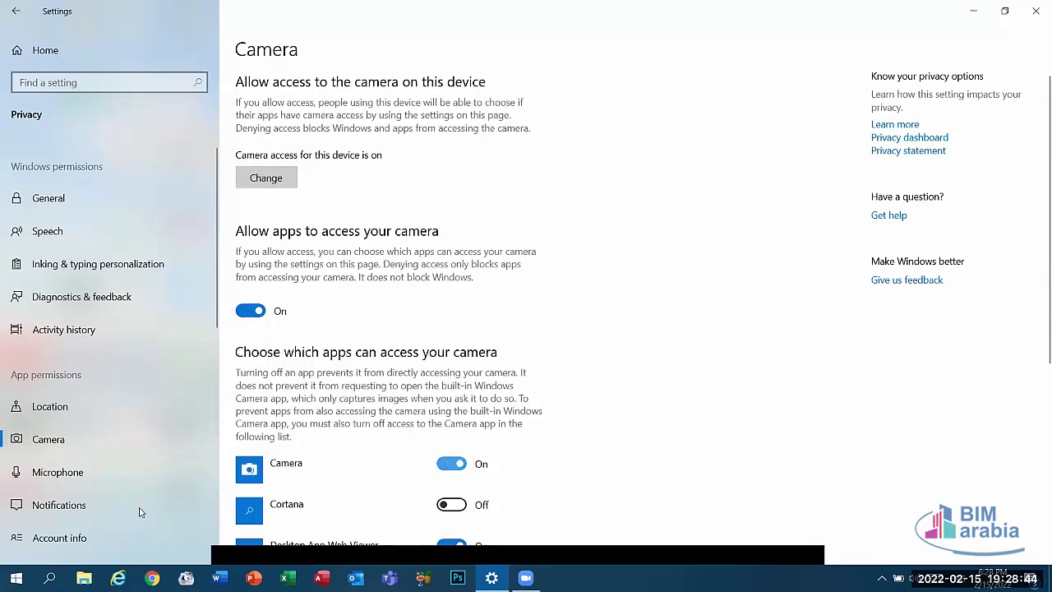
pyautogui.click(73, 481)
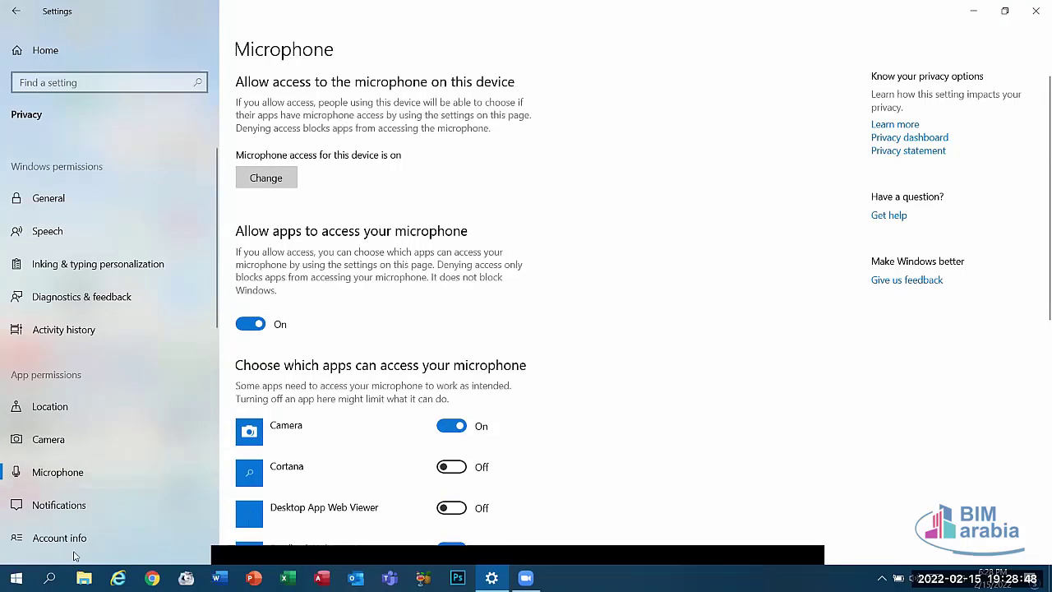
pyautogui.click(80, 509)
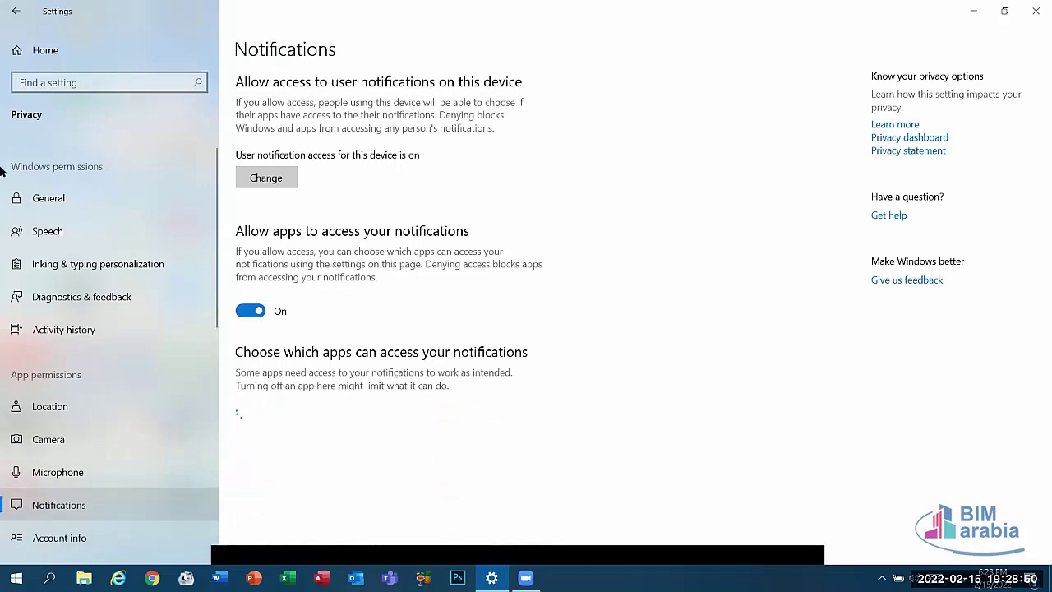
pyautogui.click(37, 60)
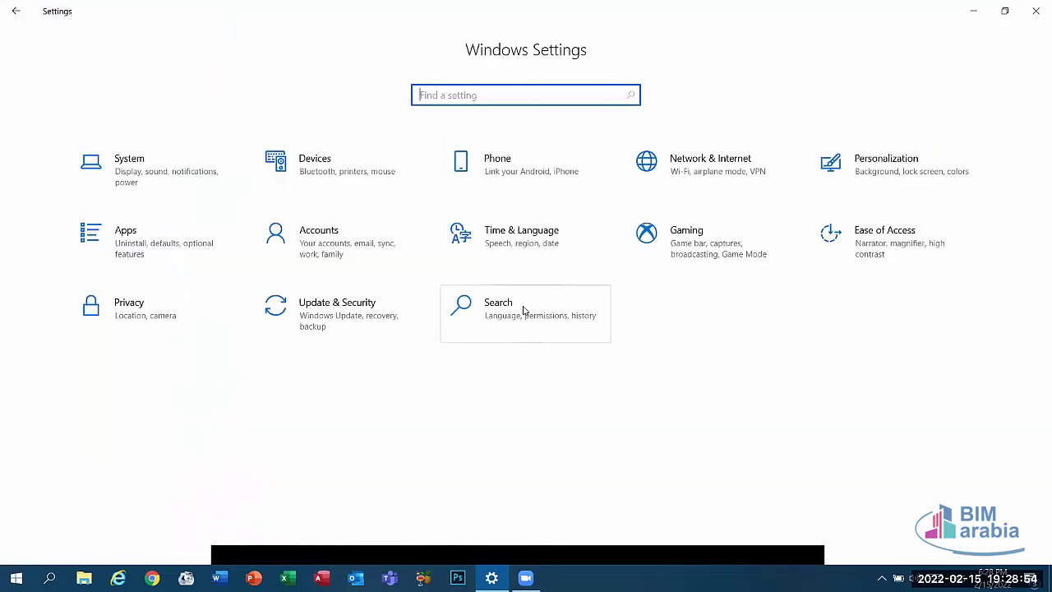
# Open the Update & Security category, review the Windows Update page, and return to the Settings home page
pyautogui.click(523, 309)
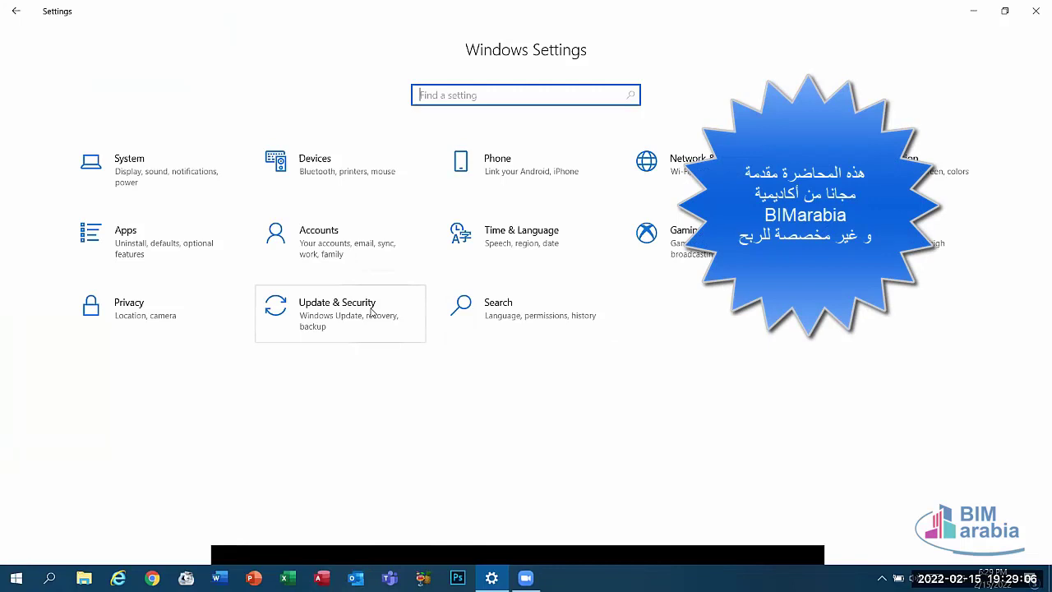
pyautogui.click(370, 312)
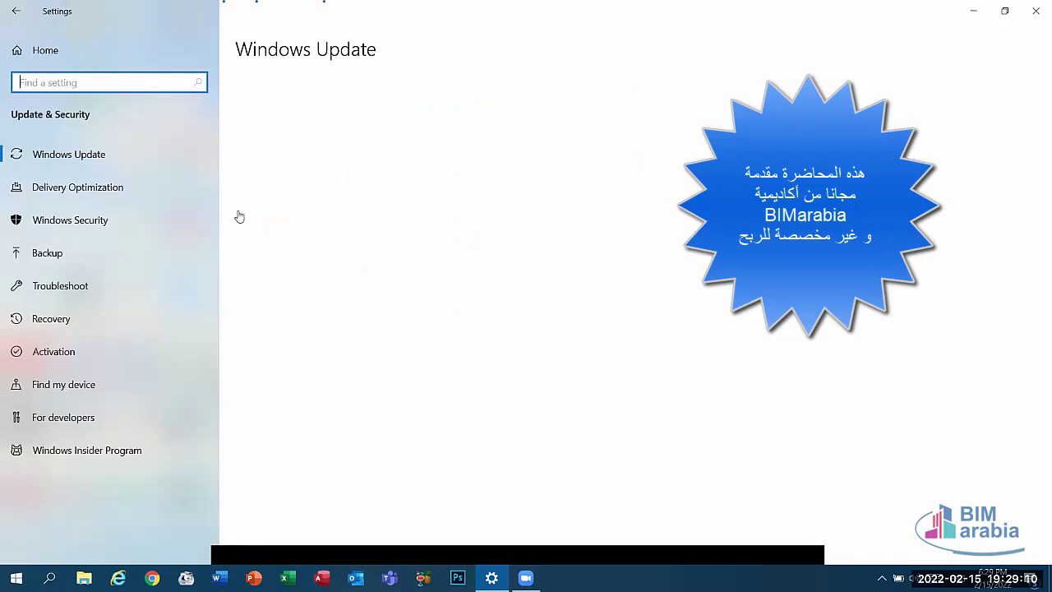
pyautogui.click(60, 60)
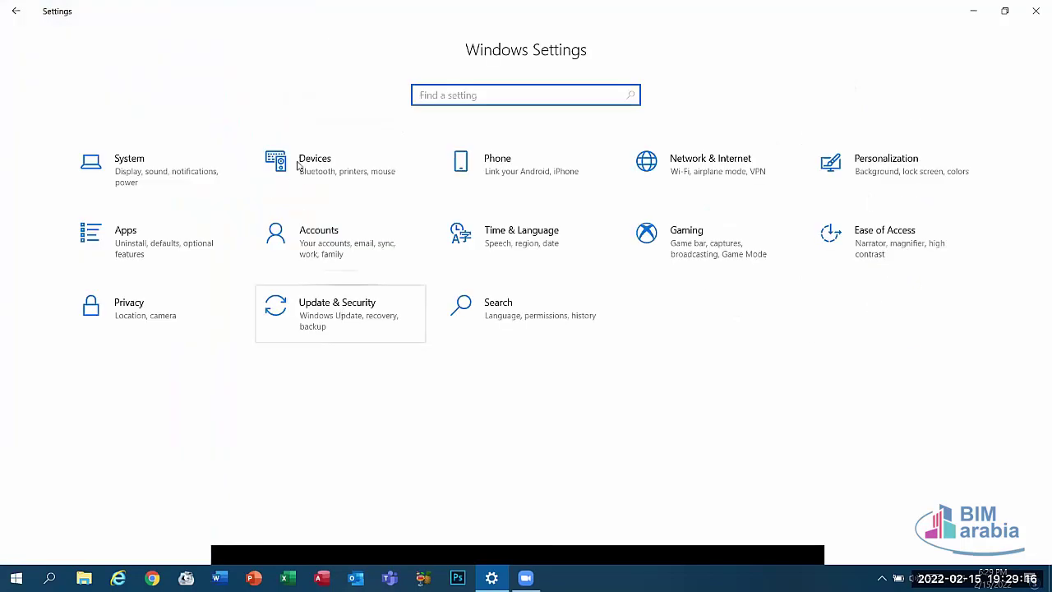
pyautogui.press('Return')
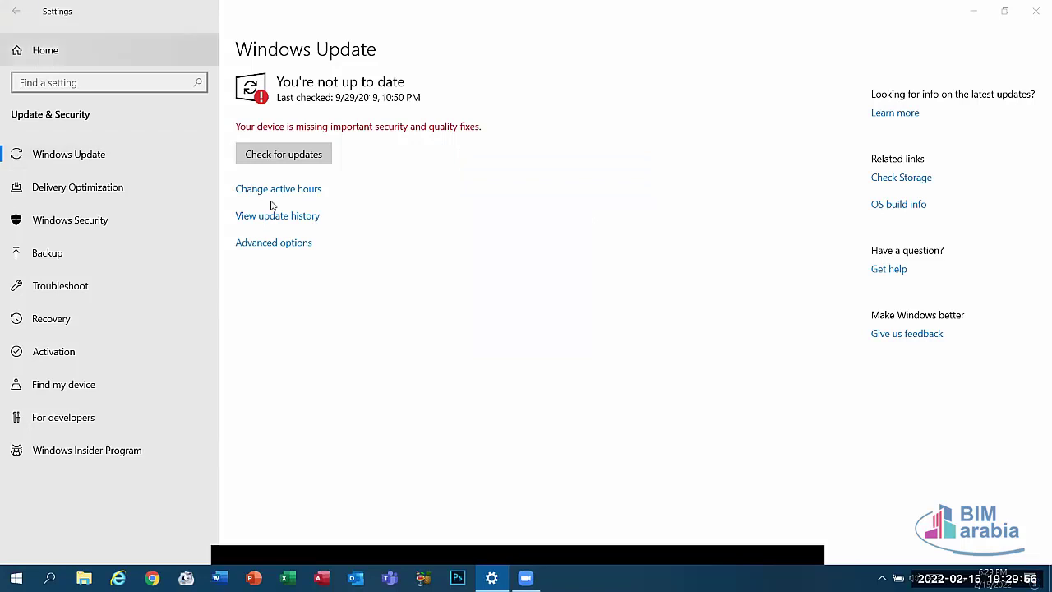
pyautogui.click(37, 50)
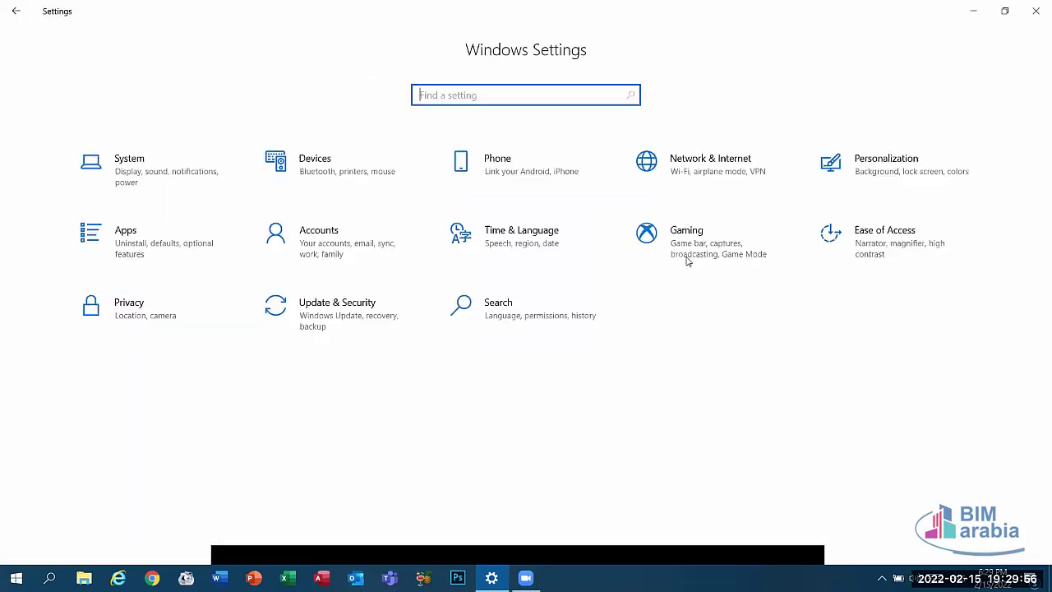
# Open the Cursor & pointer size page in Ease of Access and try the black and inverted pointer colors
pyautogui.click(897, 248)
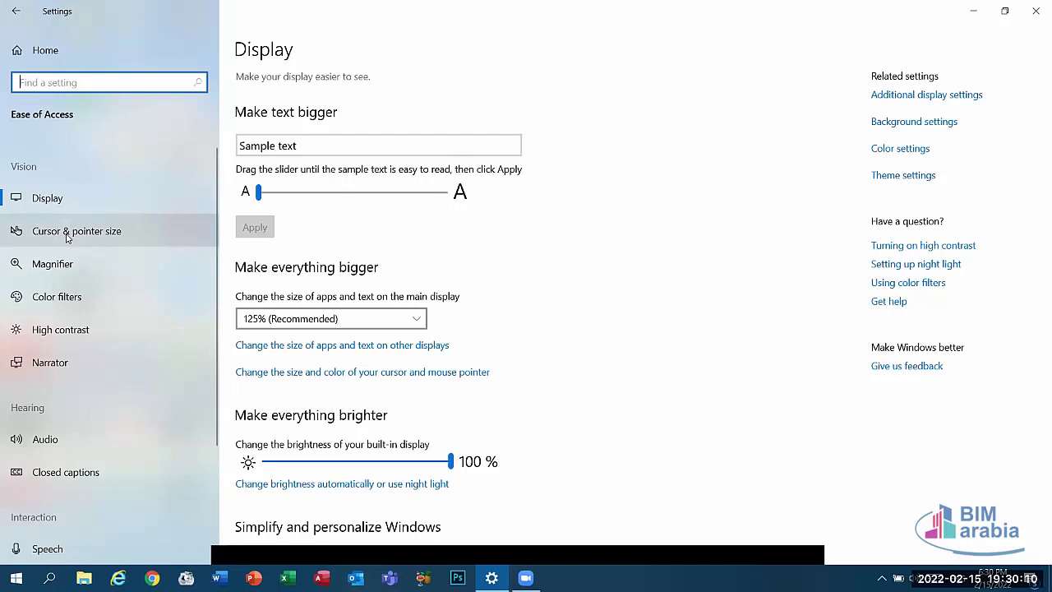
pyautogui.click(67, 234)
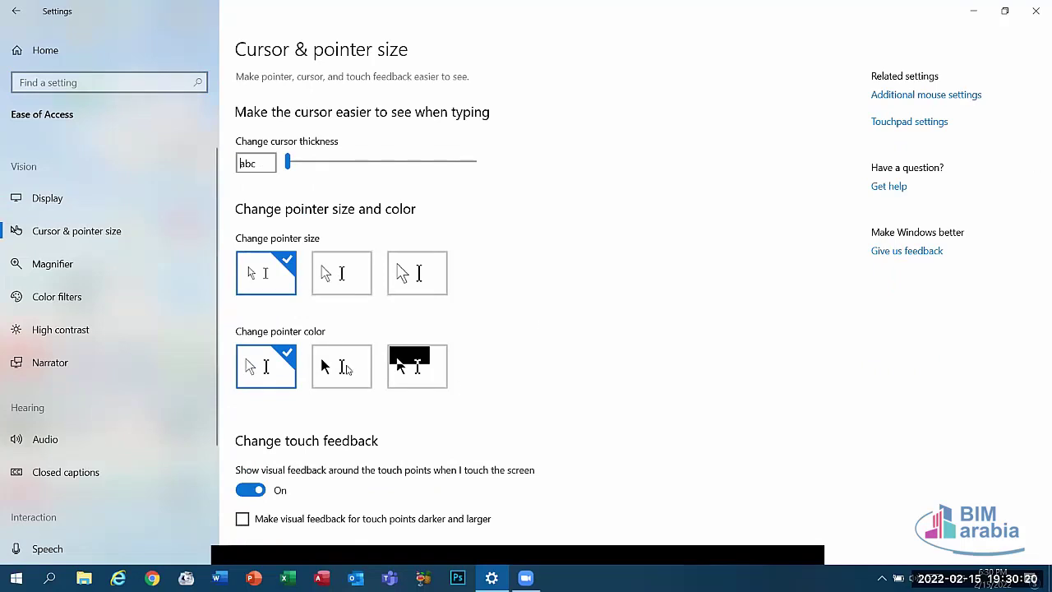
pyautogui.click(355, 369)
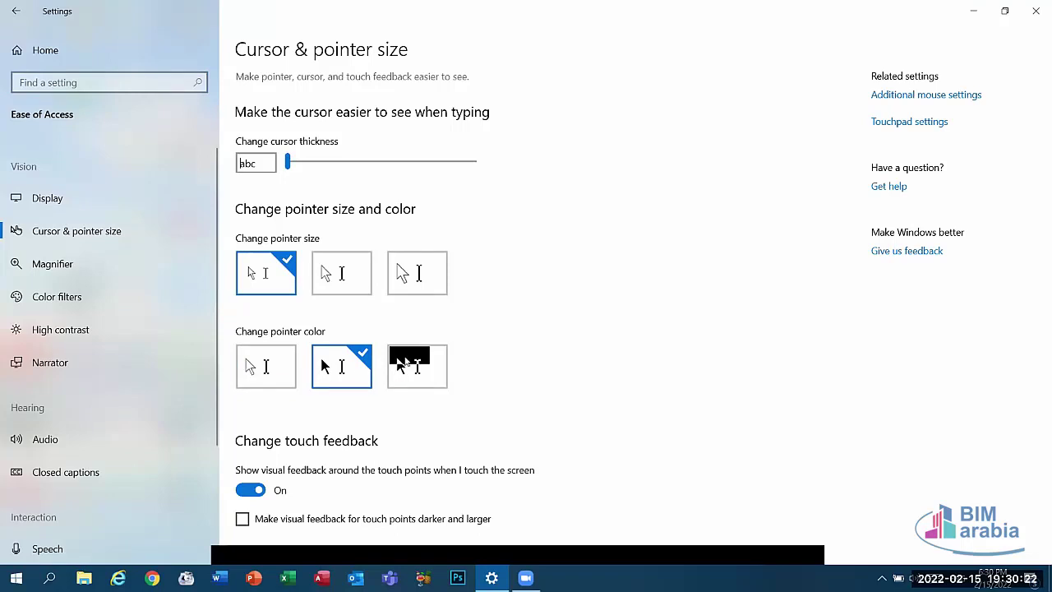
pyautogui.click(402, 370)
# Try the small, medium and large pointer sizes in turn, finishing with the largest one selected
pyautogui.click(323, 270)
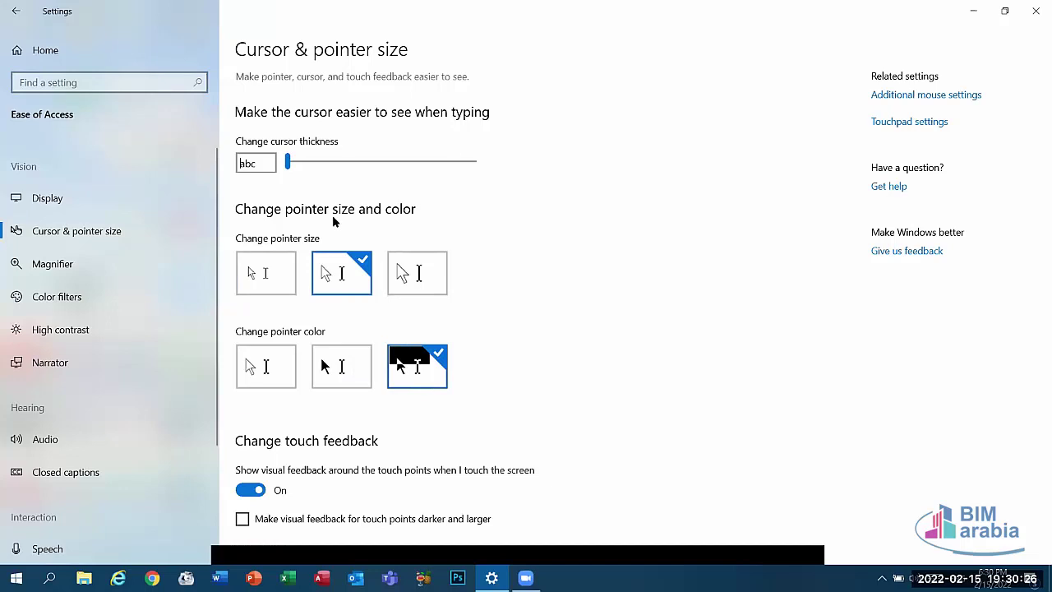
pyautogui.click(282, 275)
pyautogui.click(337, 273)
pyautogui.click(392, 269)
pyautogui.click(337, 274)
pyautogui.click(289, 285)
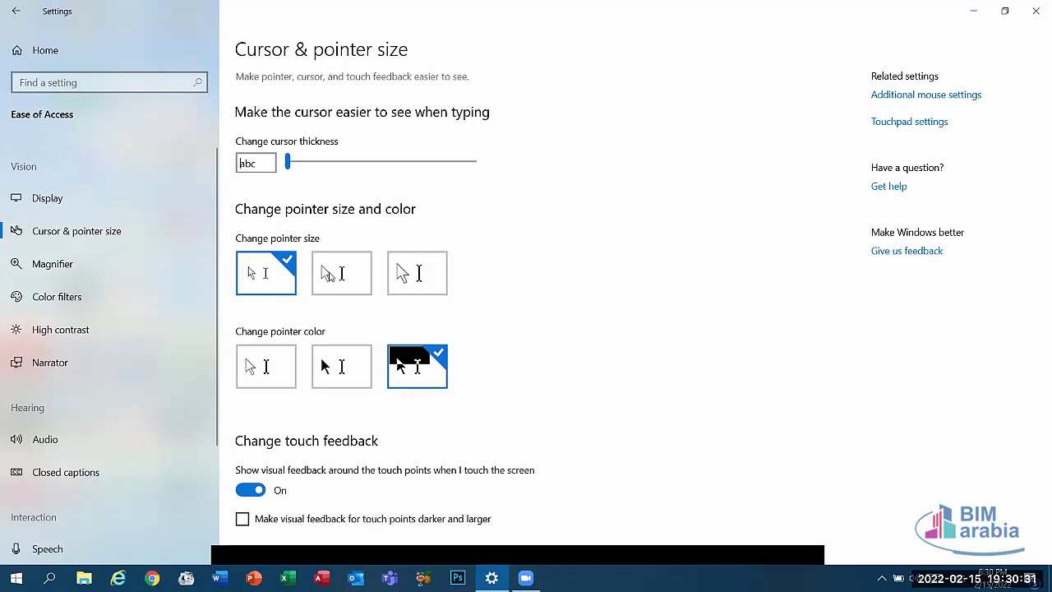
pyautogui.click(443, 266)
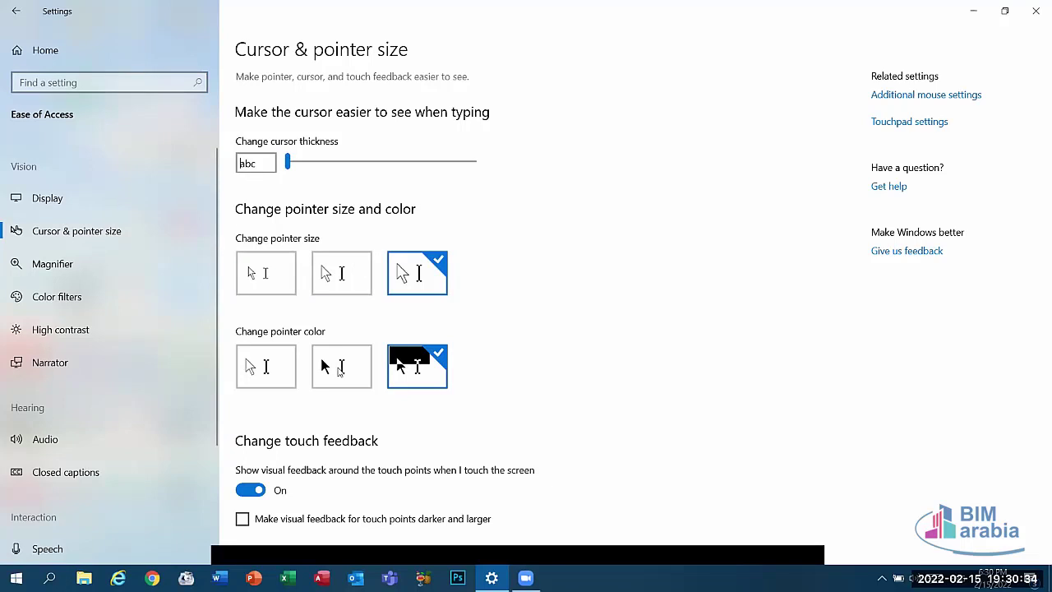
# Compare the white, black and inverted pointer colors at the largest size, finishing with black
pyautogui.click(285, 369)
pyautogui.click(344, 369)
pyautogui.click(438, 384)
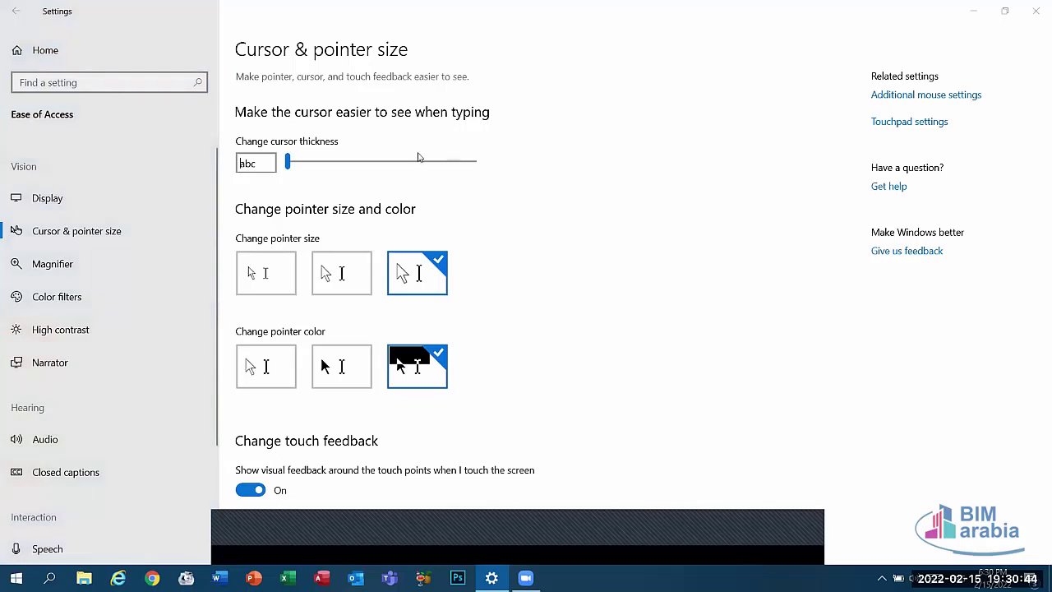
pyautogui.click(280, 373)
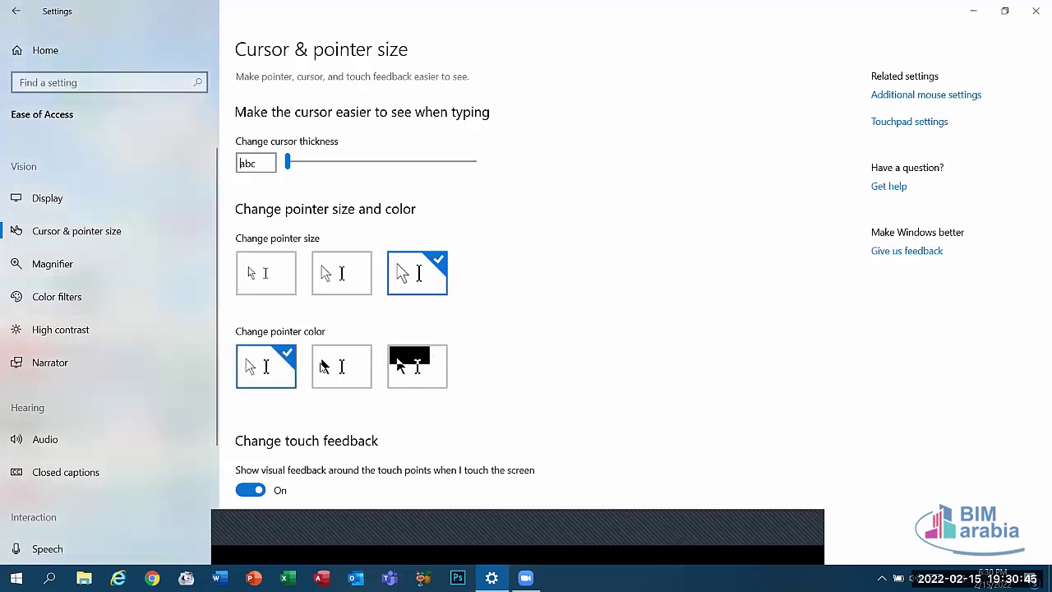
pyautogui.click(322, 362)
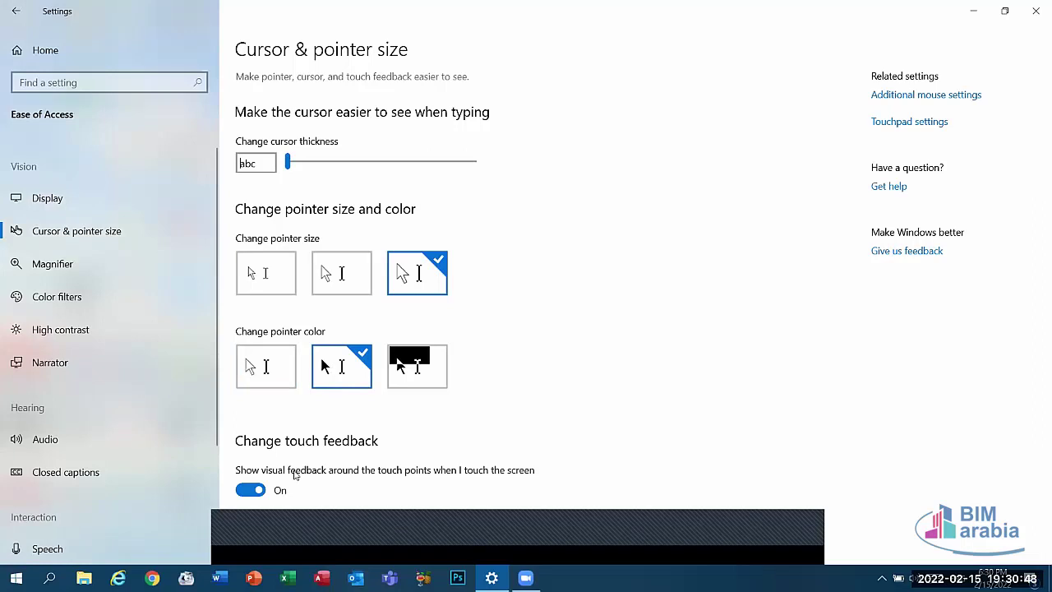
# Switch the darker, larger touch feedback on and off, and restore the white pointer color and smallest pointer size
pyautogui.click(242, 518)
pyautogui.click(243, 519)
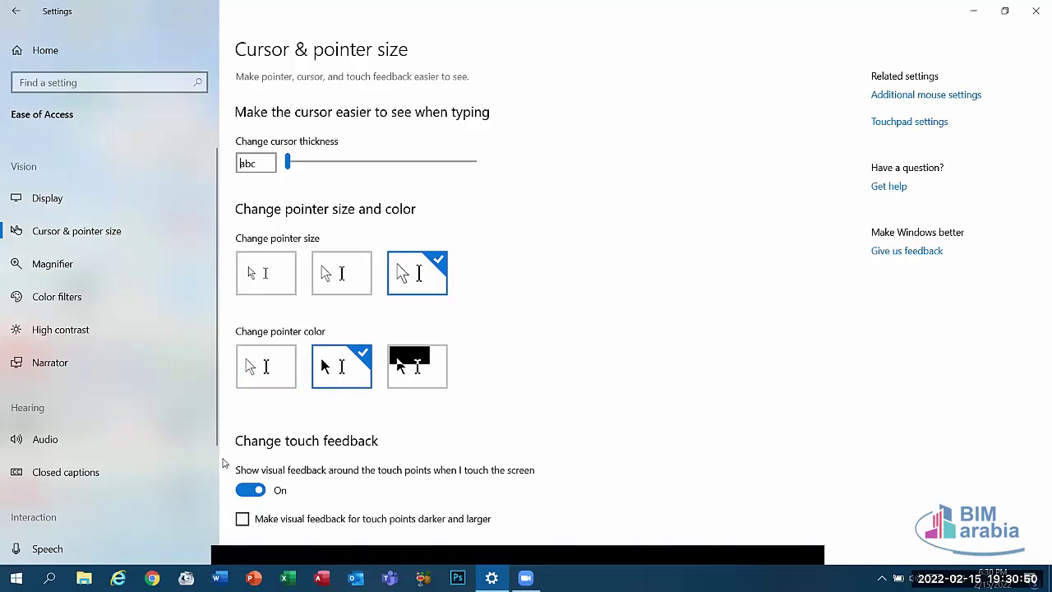
pyautogui.click(246, 370)
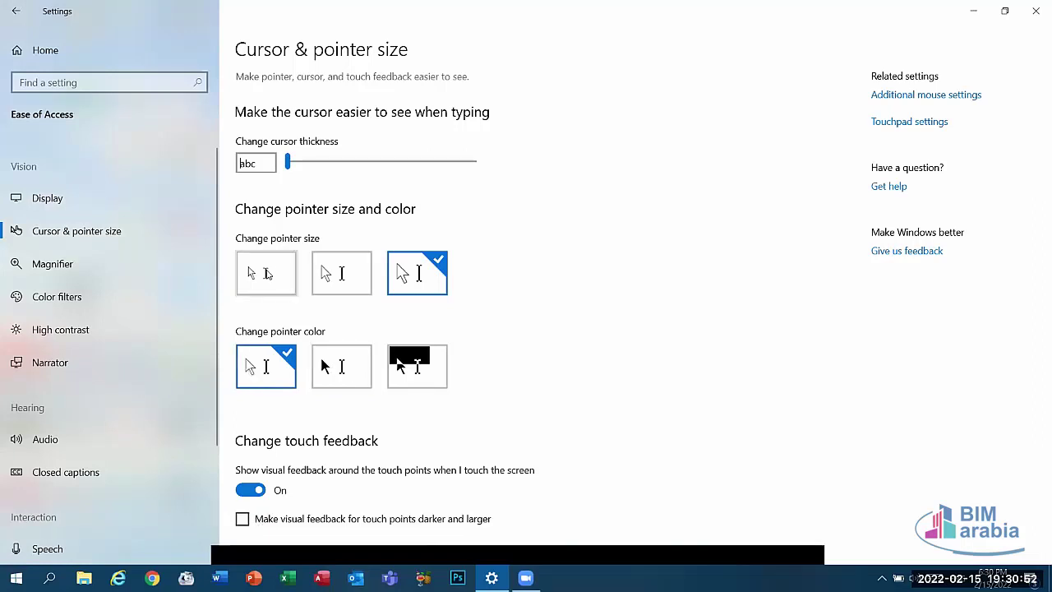
pyautogui.click(264, 271)
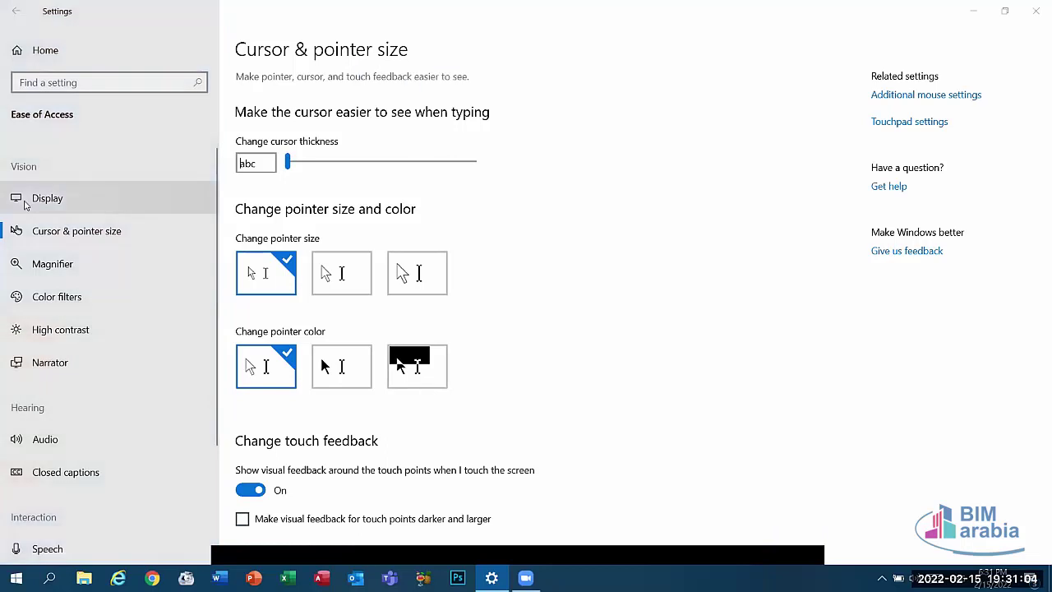
# Return to the Settings home page, search for "cur" and open the Change mouse pointer color result
pyautogui.click(35, 49)
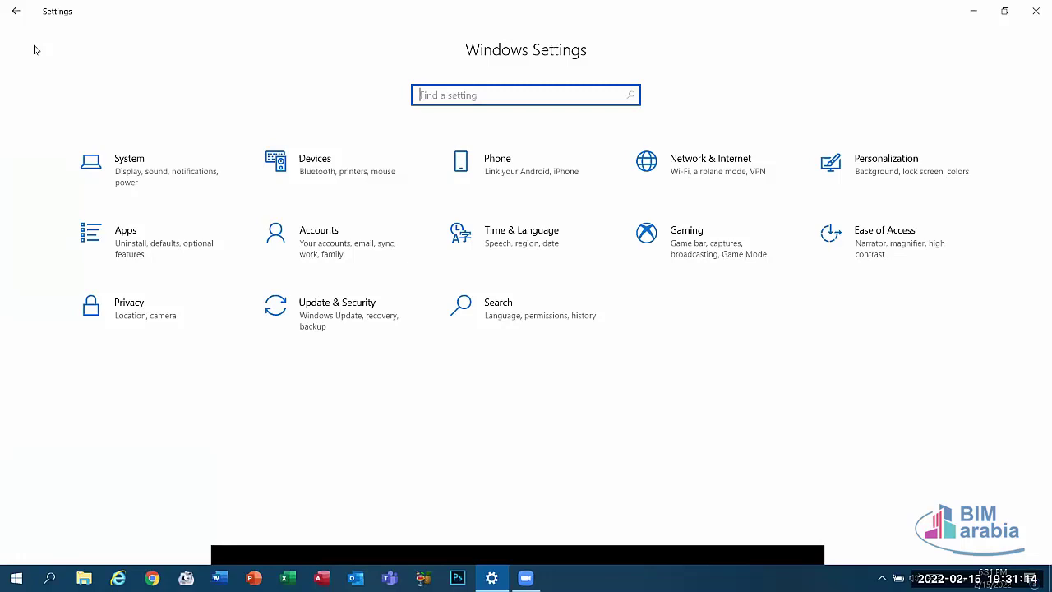
pyautogui.write('cur')
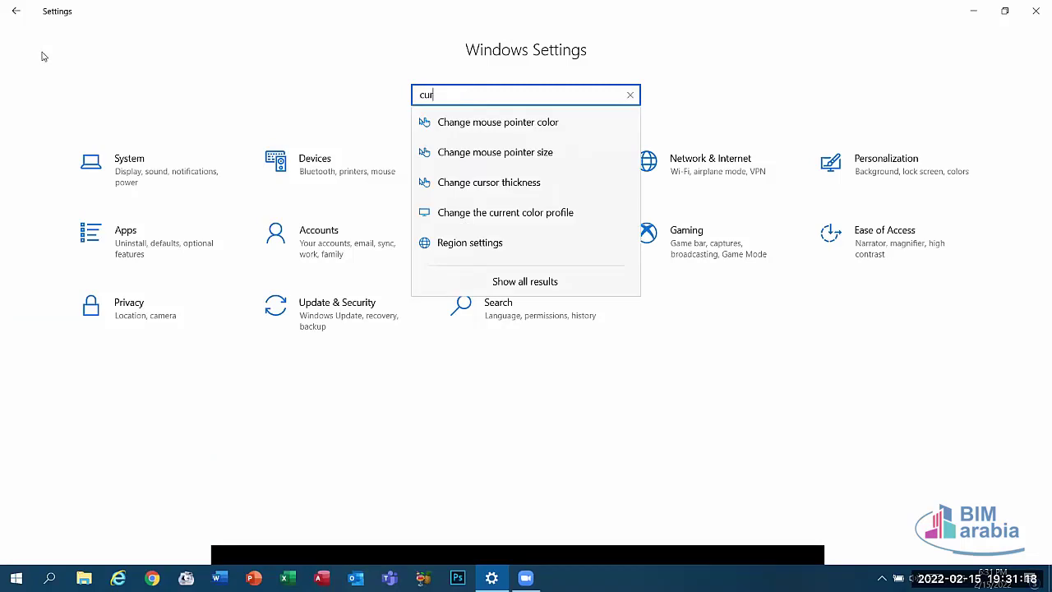
pyautogui.click(502, 122)
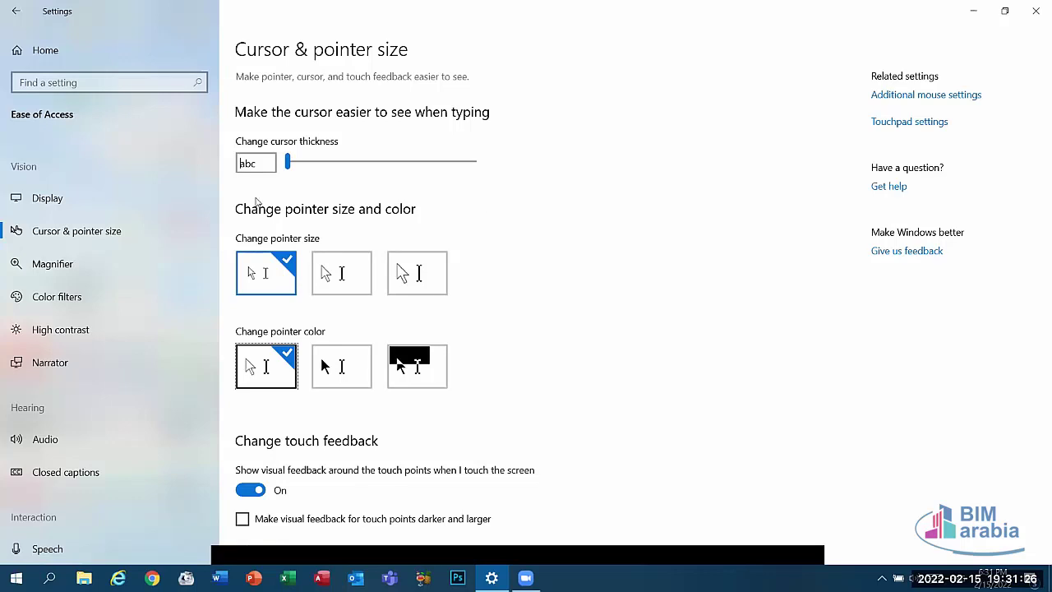
# View the Color filters page, return to the Settings home page and close Settings
pyautogui.click(60, 299)
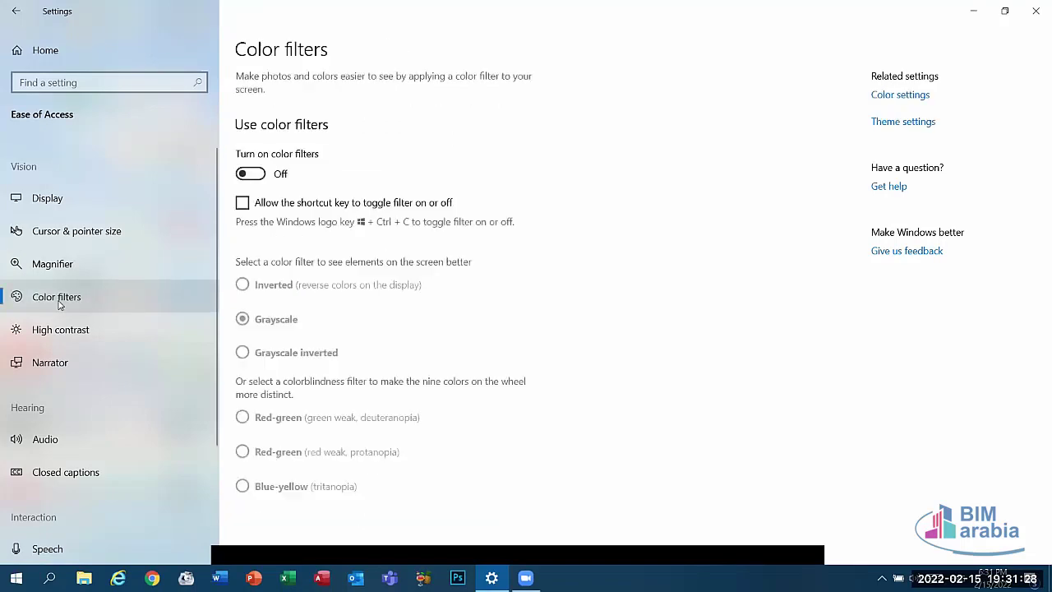
pyautogui.click(72, 61)
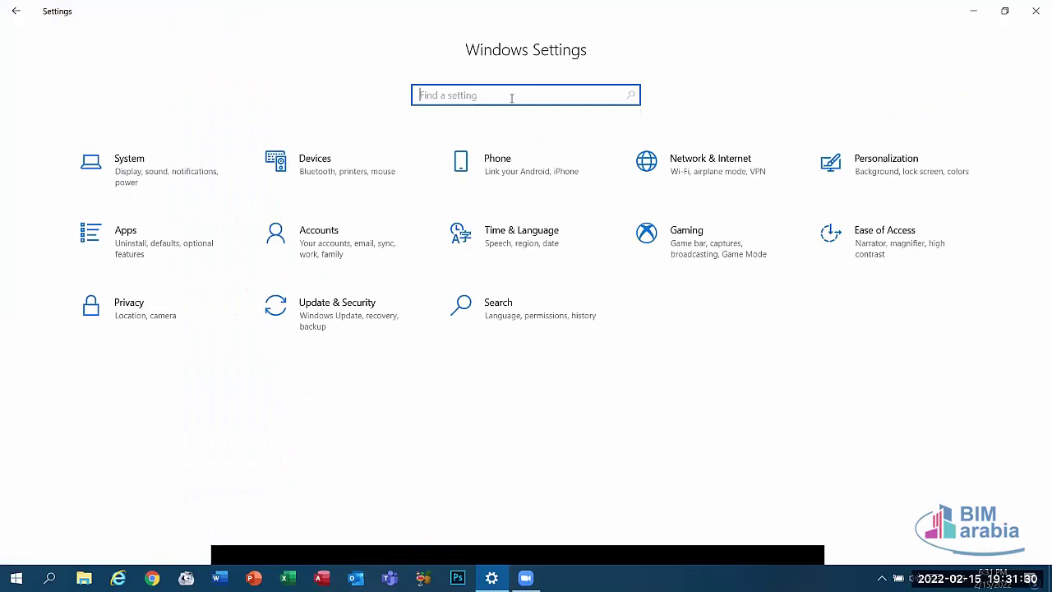
pyautogui.click(496, 533)
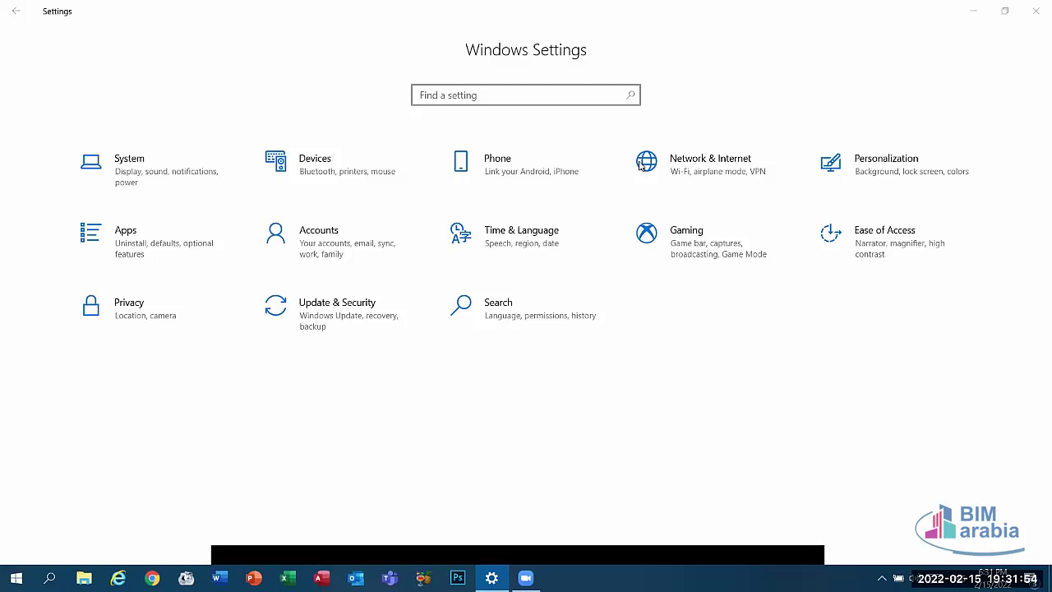
pyautogui.click(480, 94)
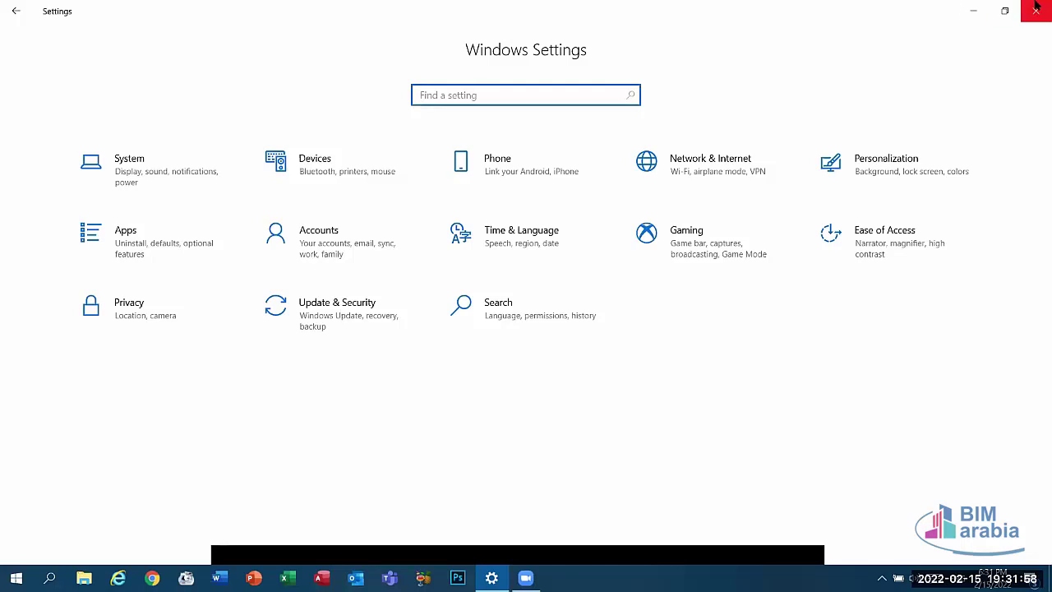
pyautogui.hotkey('alt', 'F4')
# Refresh the desktop, and open the This PC window and close it again
pyautogui.rightClick(452, 145)
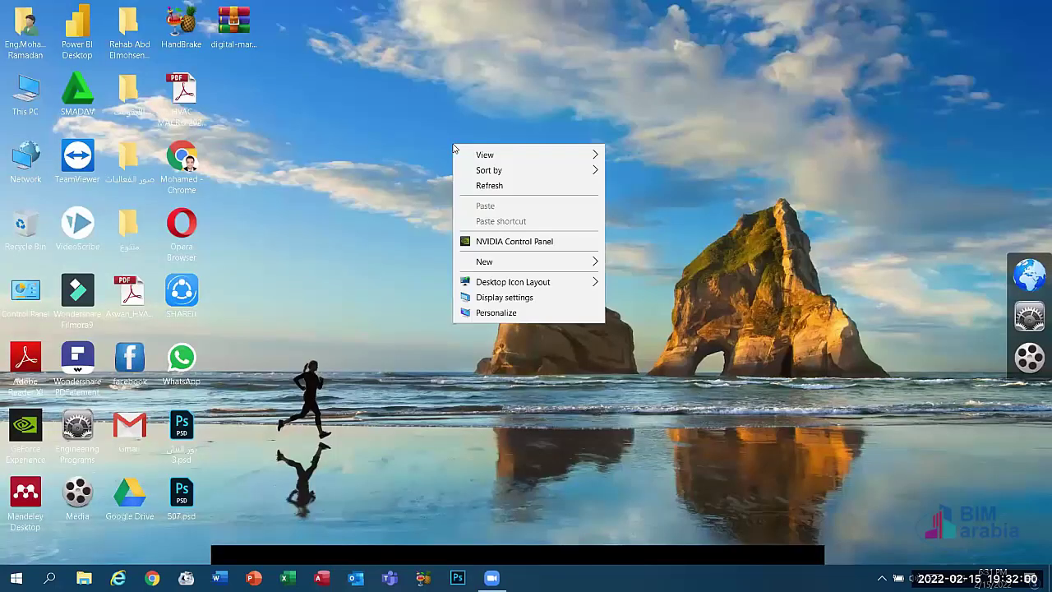
pyautogui.click(488, 185)
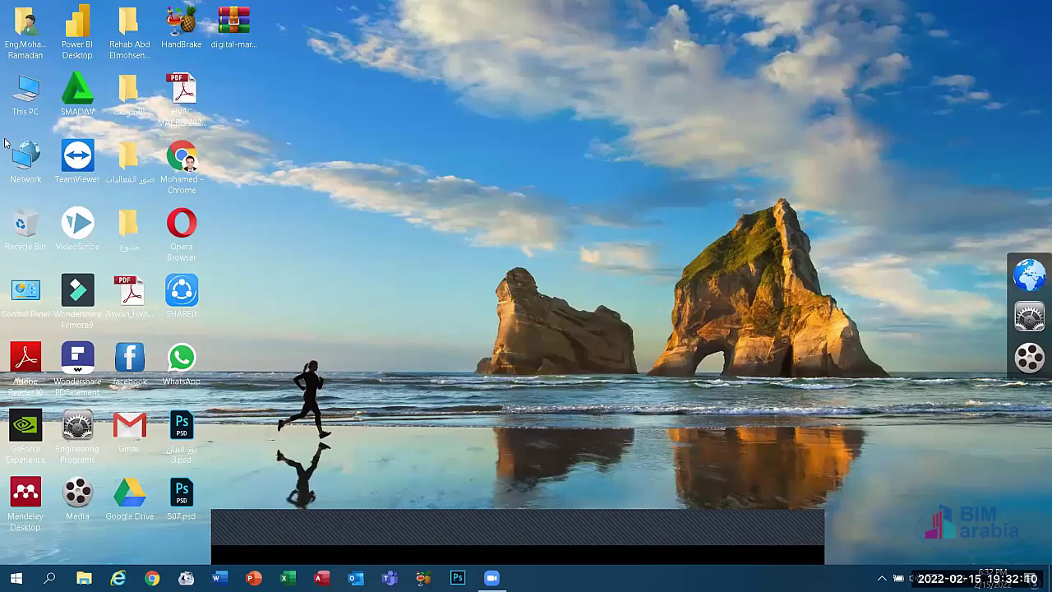
pyautogui.doubleClick(20, 101)
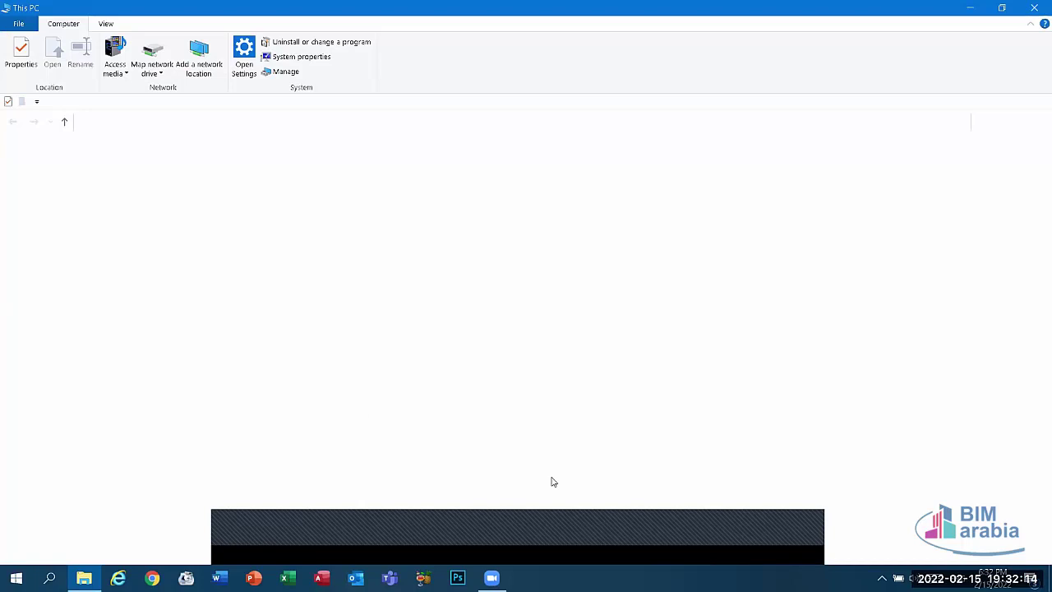
pyautogui.click(1033, 6)
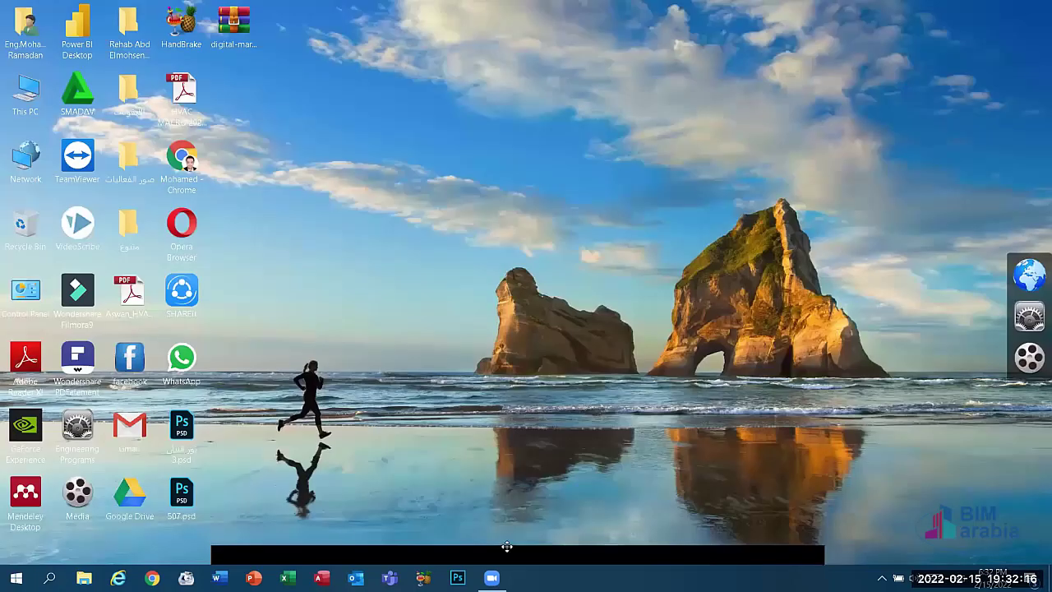
# Open the Windows search pane and dismiss it without searching
pyautogui.moveTo(507, 545)
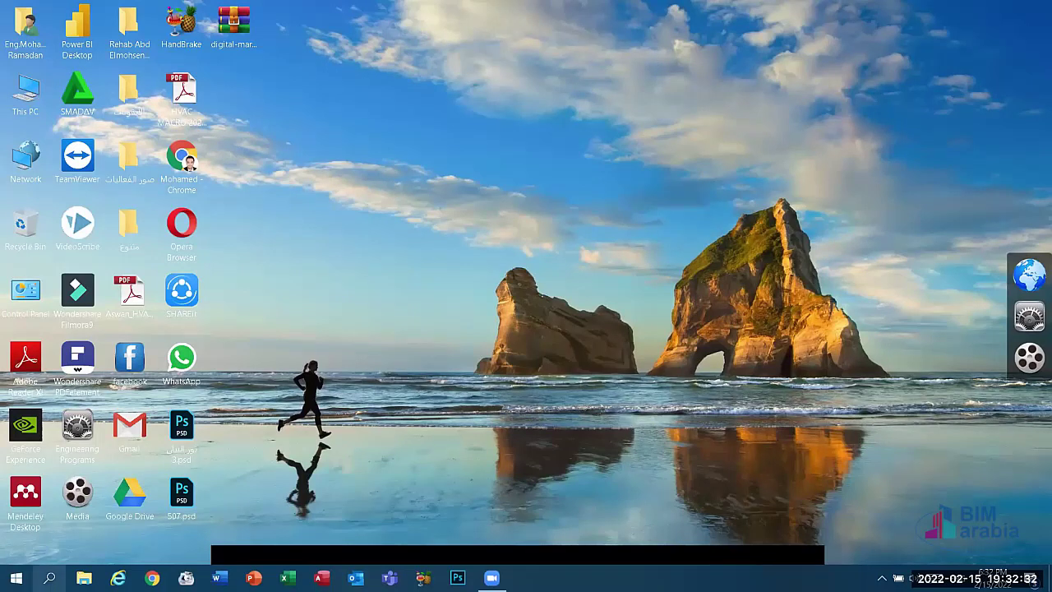
pyautogui.click(50, 577)
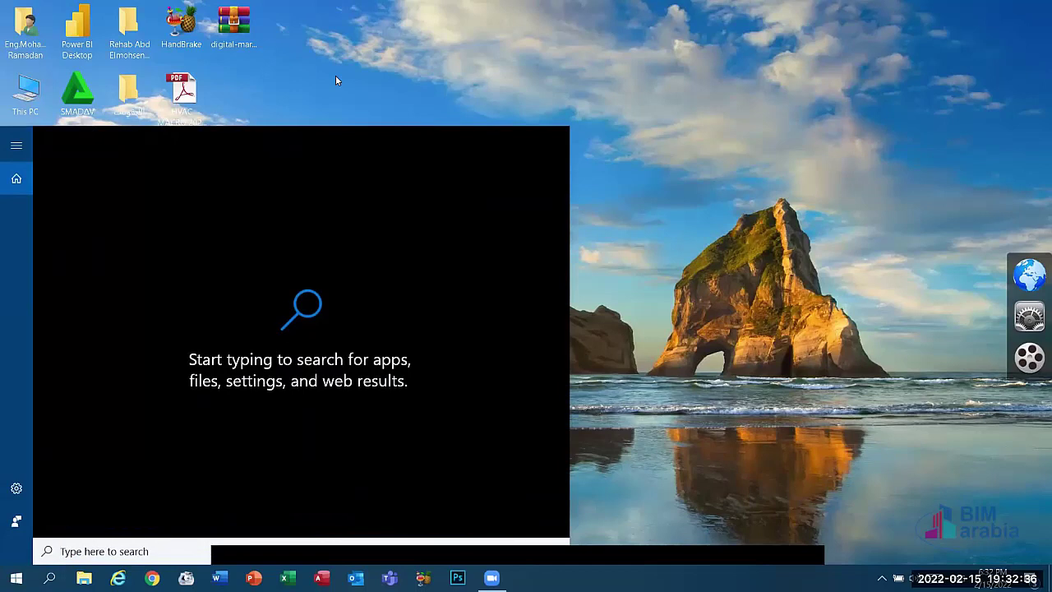
pyautogui.click(646, 76)
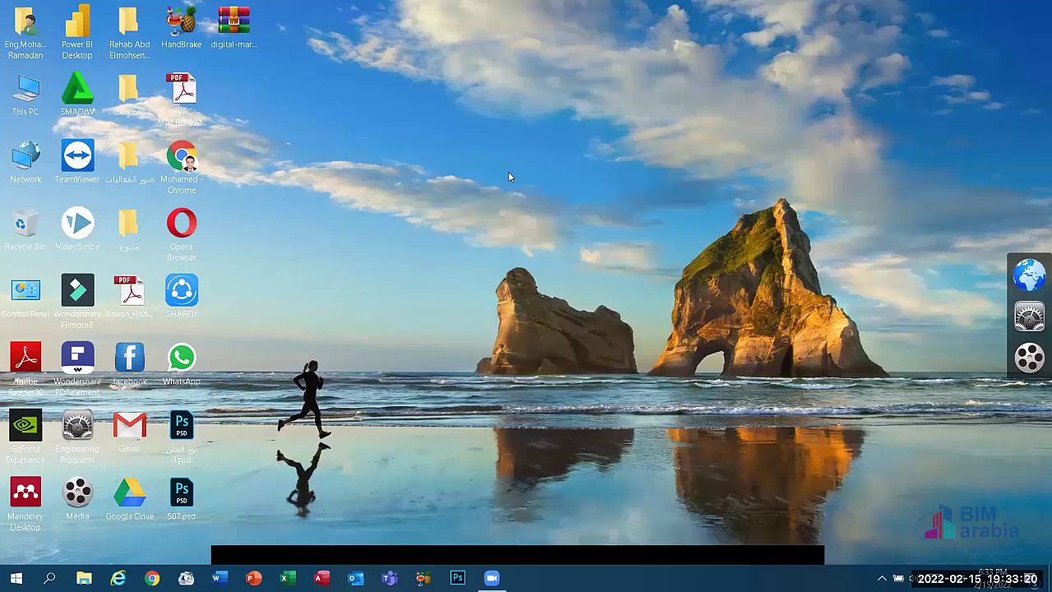
# Open the Personalization settings from the desktop and bring up Desktop icon settings through the Themes page
pyautogui.rightClick(509, 177)
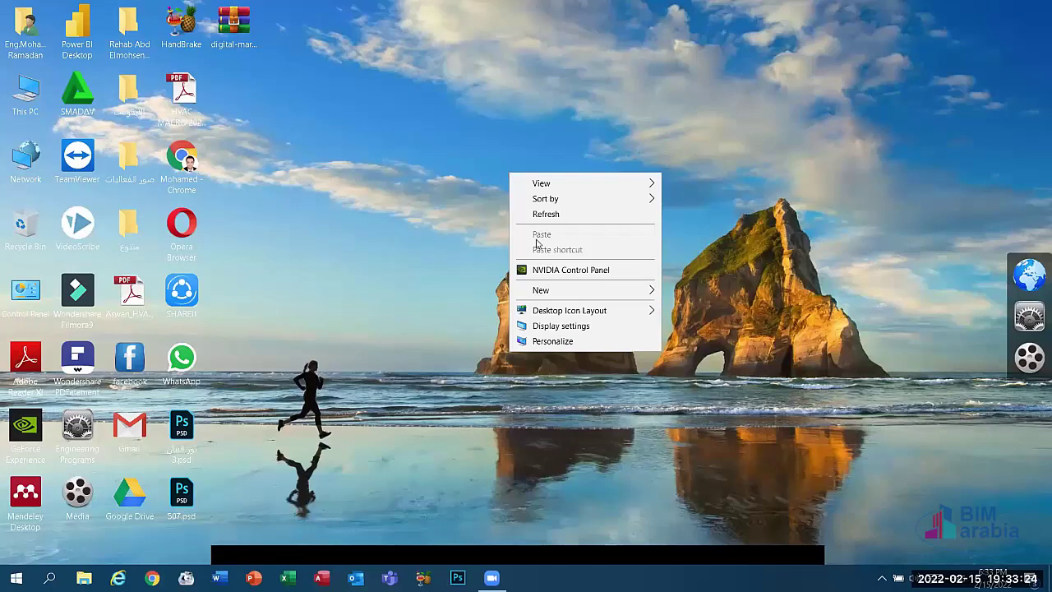
pyautogui.click(547, 341)
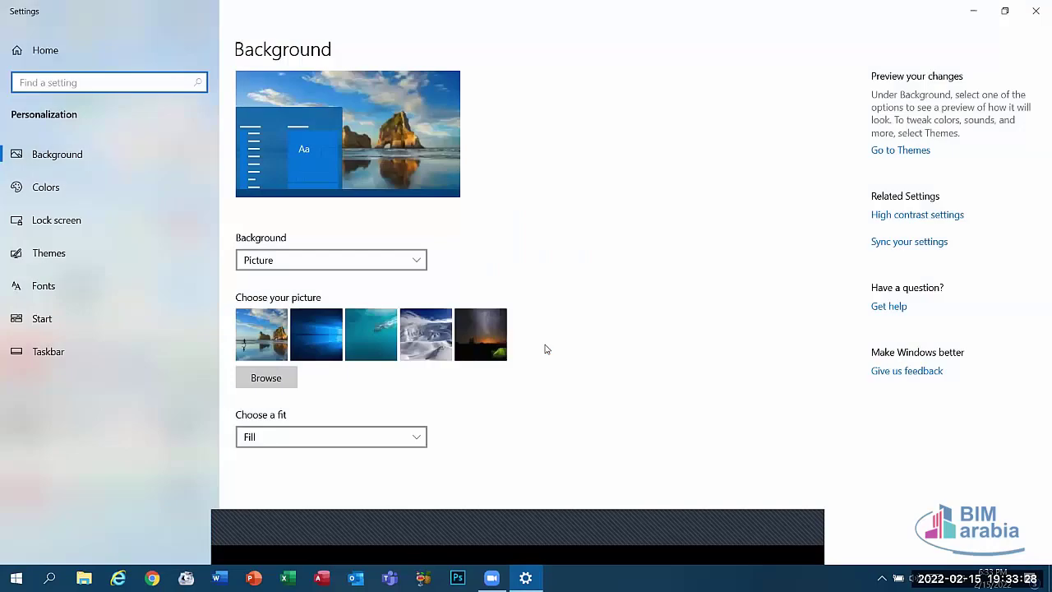
pyautogui.click(84, 253)
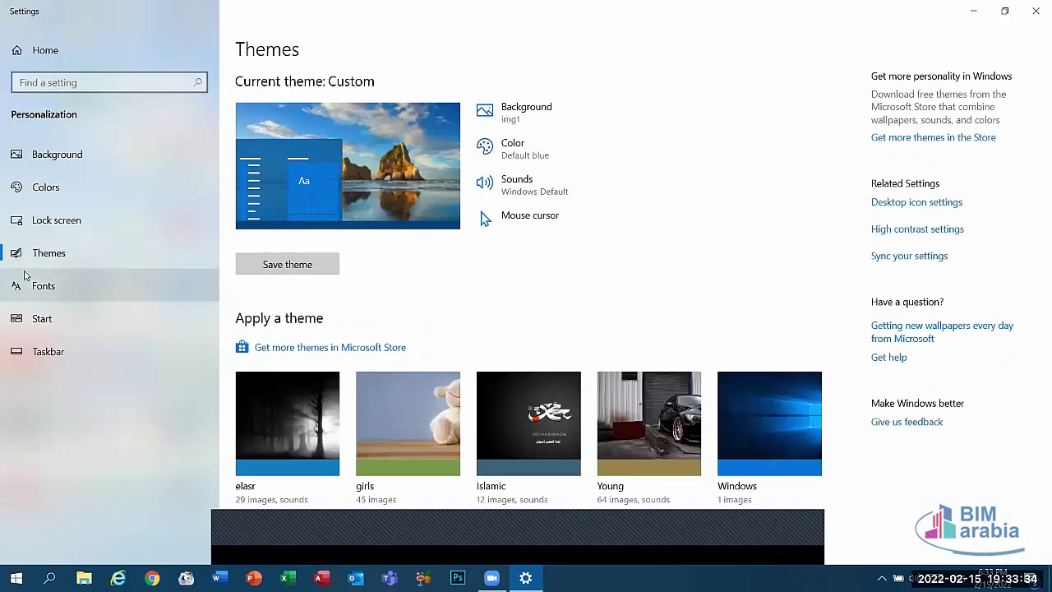
pyautogui.click(881, 205)
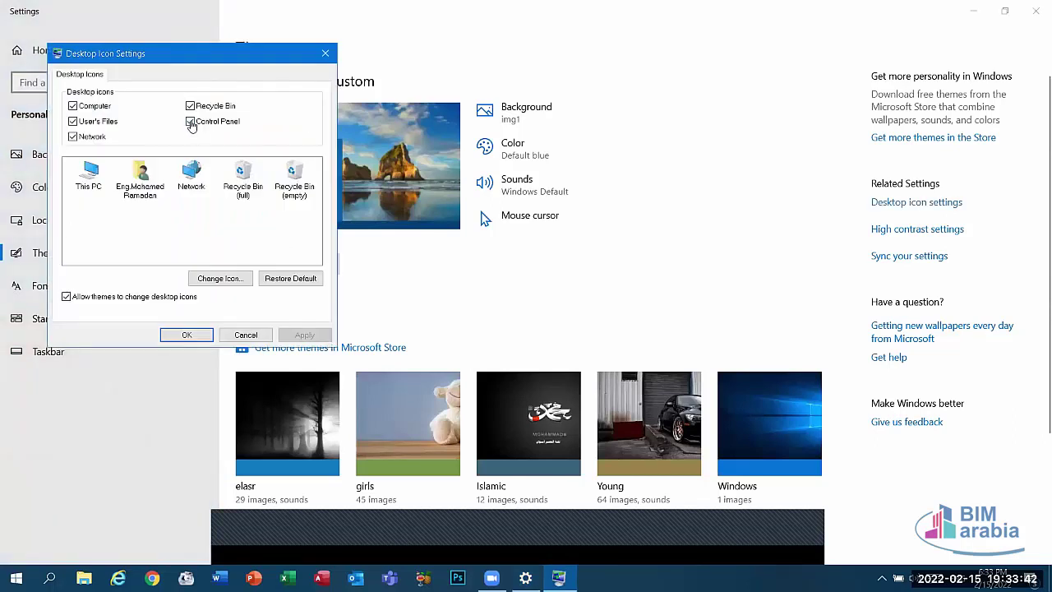
# Dismiss the Desktop Icon Settings dialog without changes and close Settings to return to the desktop
pyautogui.click(237, 337)
pyautogui.hotkey('alt', 'F4')
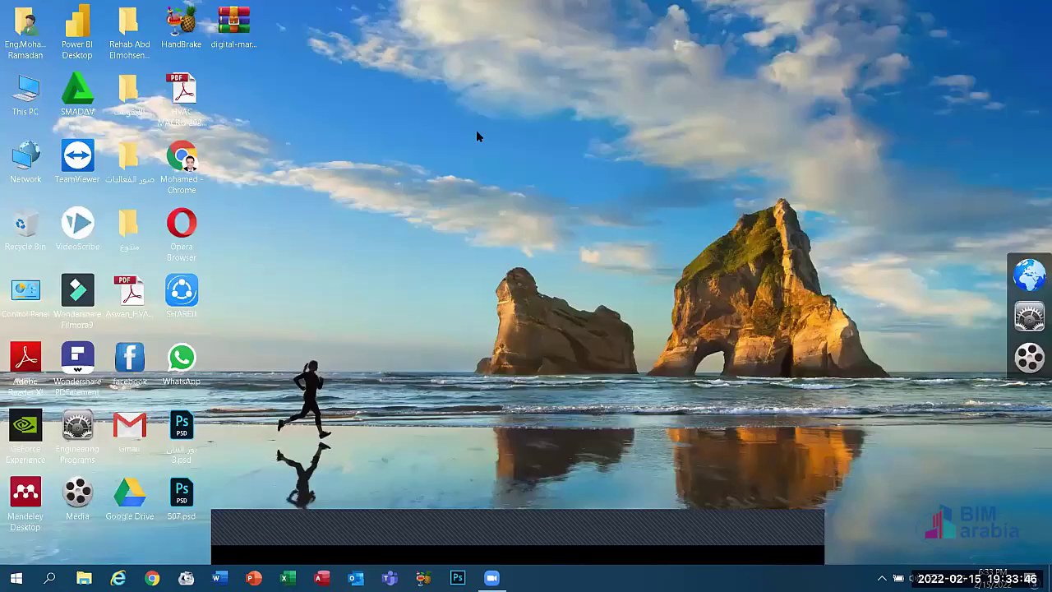
# Reopen Desktop Icon Settings from the desktop through the Personalization Themes page, and cancel the dialog without changing any icons
pyautogui.rightClick(476, 130)
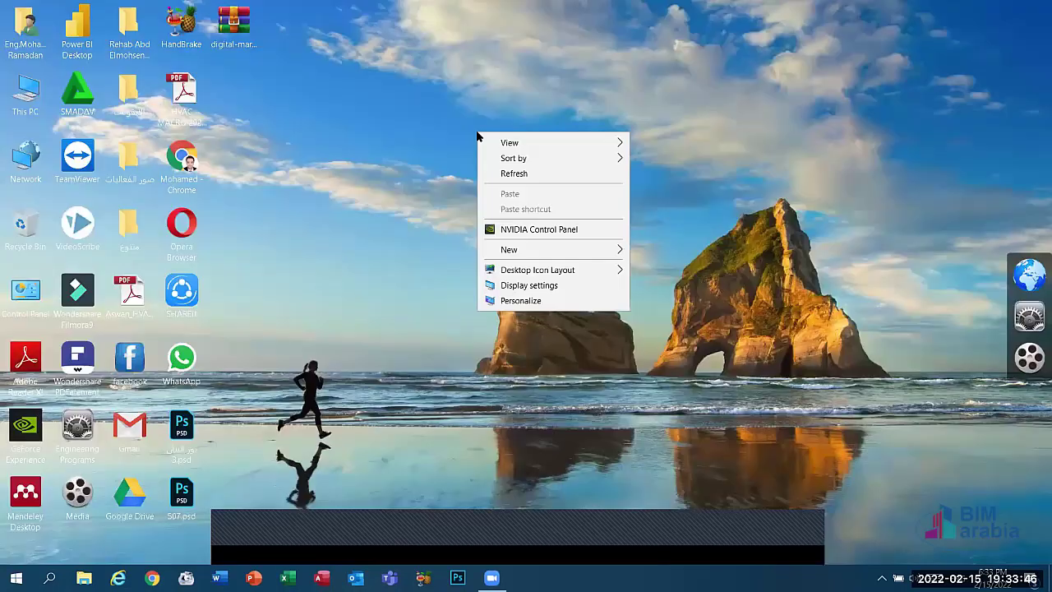
pyautogui.click(522, 304)
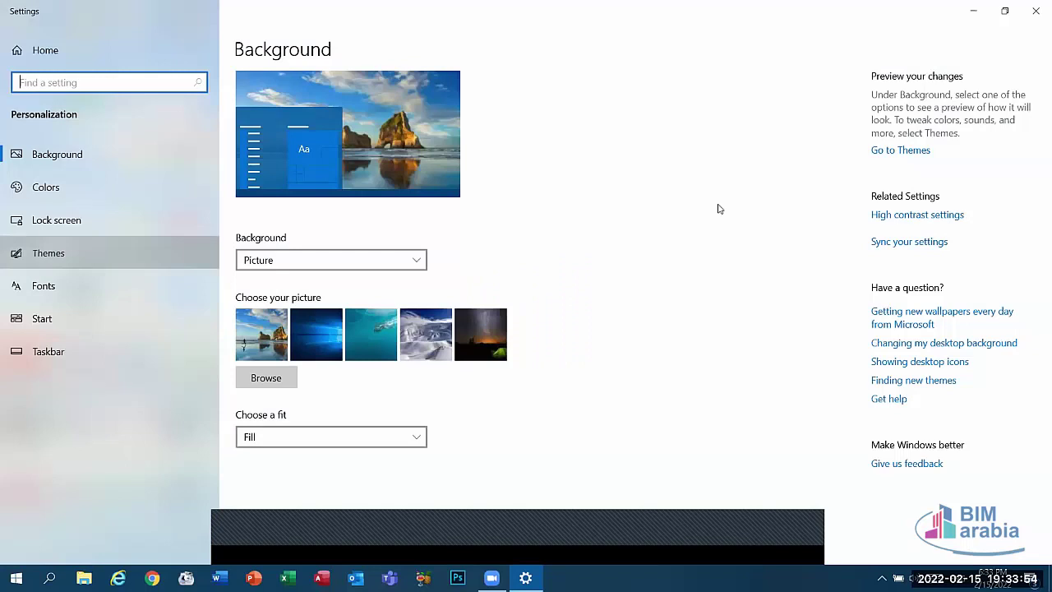
pyautogui.click(49, 253)
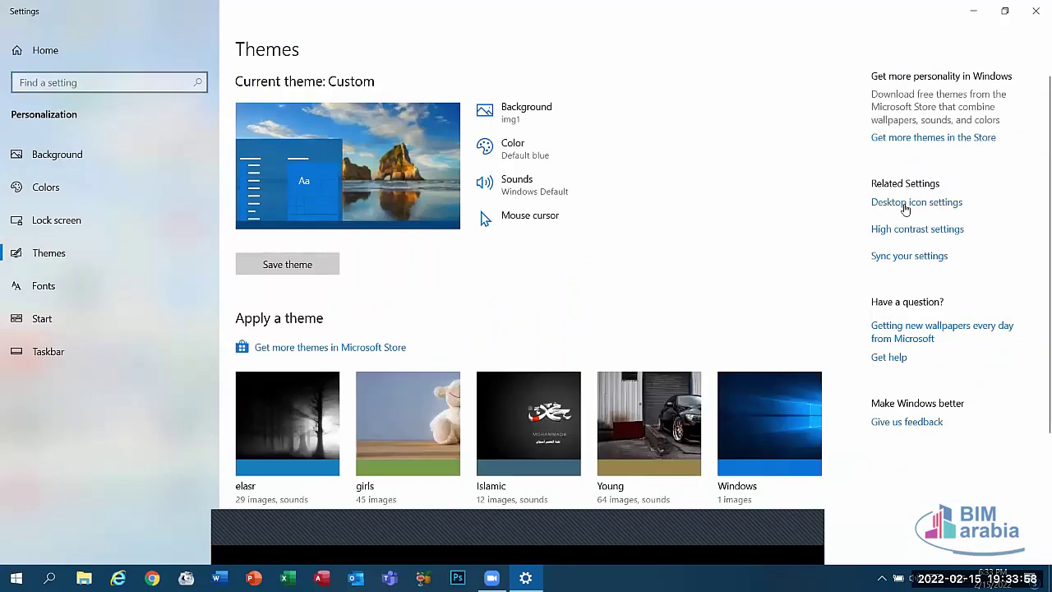
pyautogui.click(904, 205)
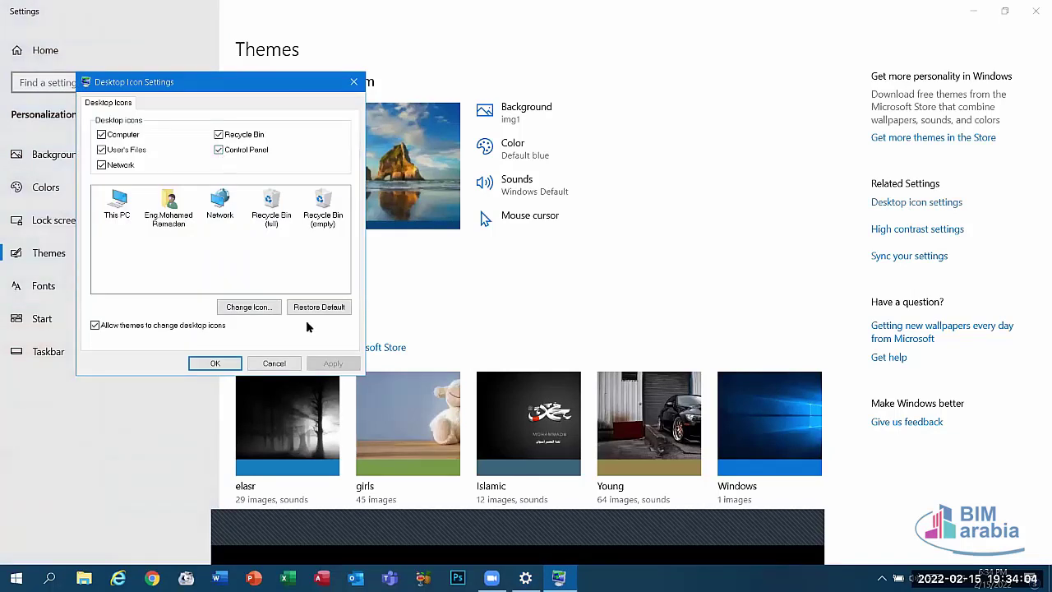
pyautogui.click(275, 363)
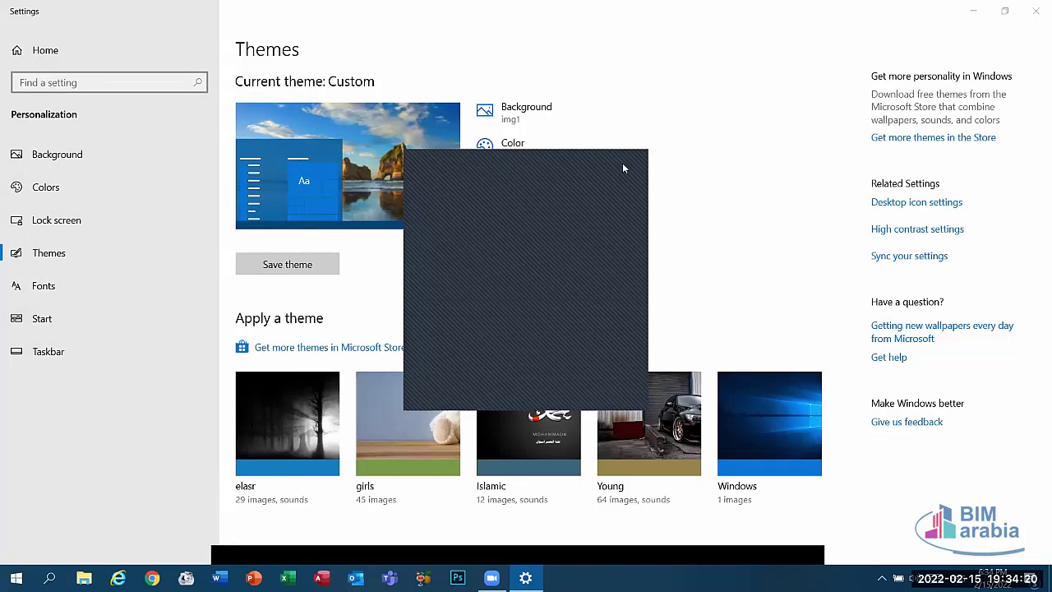
# Close the theme settings window and refresh the desktop
pyautogui.hotkey('alt', 'F4')
pyautogui.rightClick(418, 90)
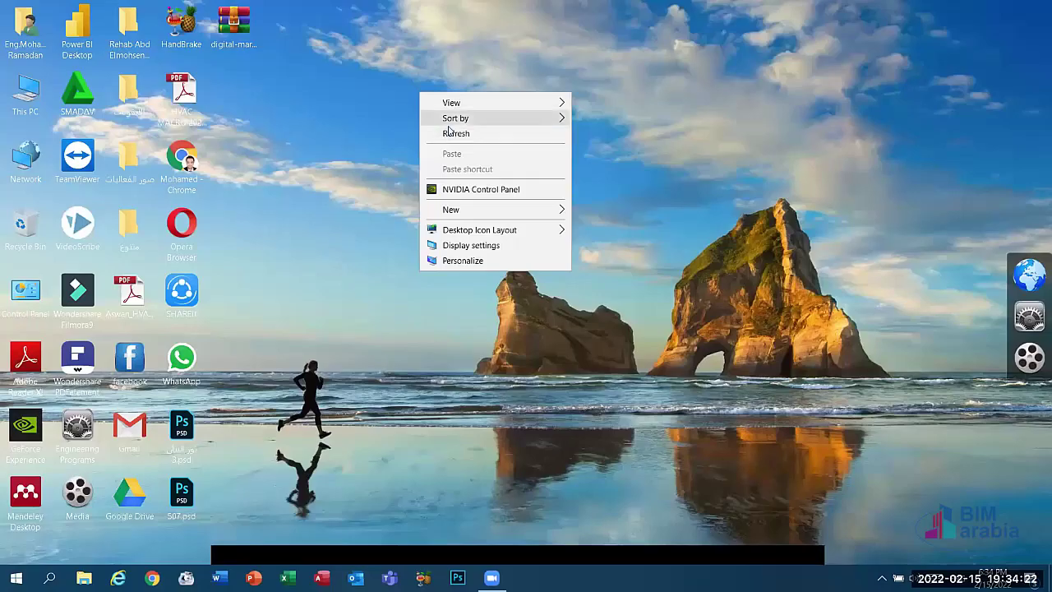
pyautogui.click(453, 134)
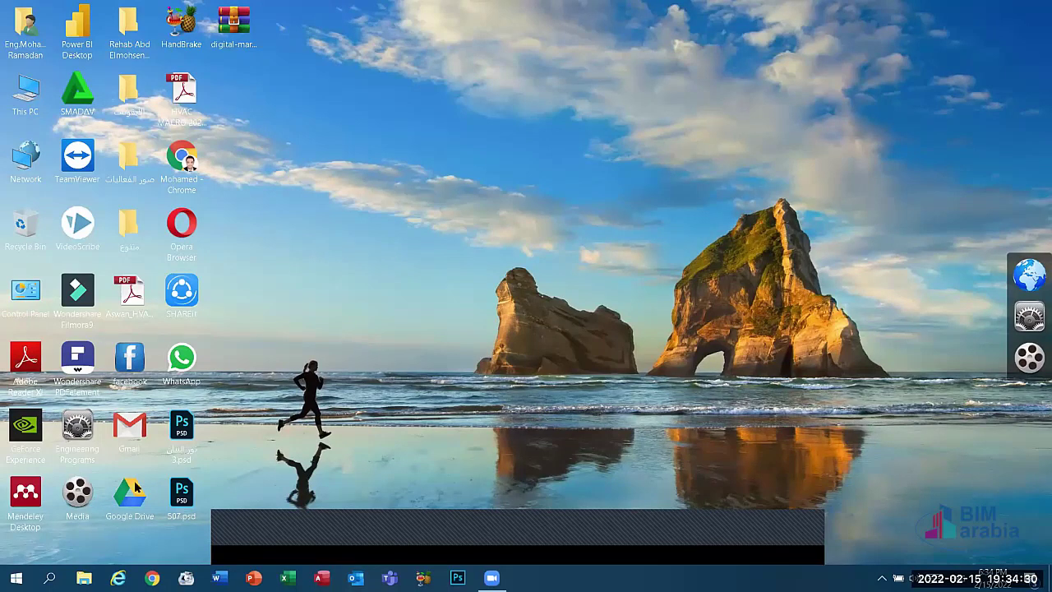
# Search the system for "alar" and open the Alarms & Clock app
pyautogui.press('super+s')
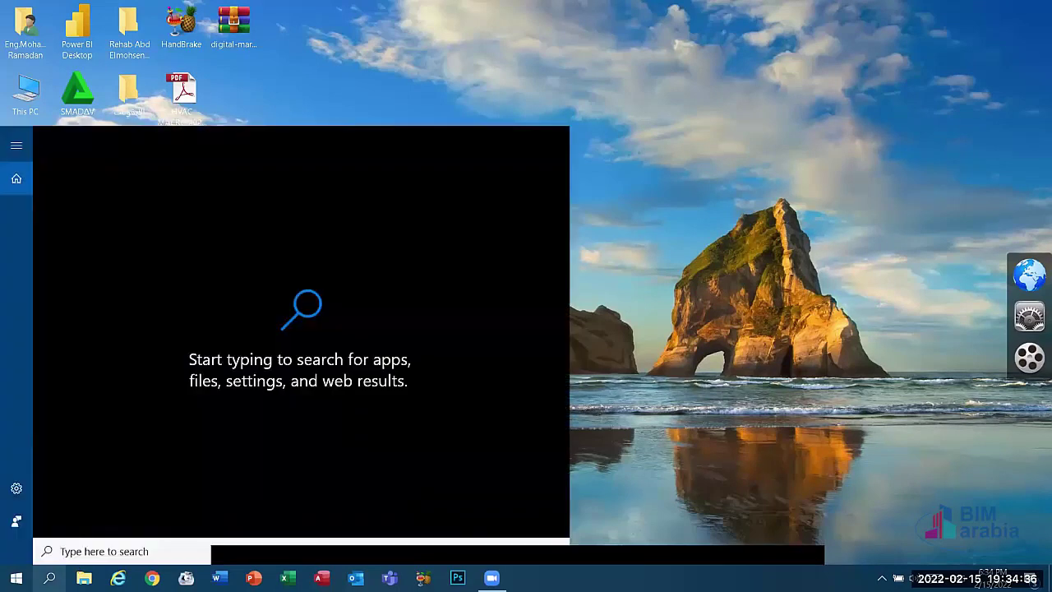
pyautogui.write('alar')
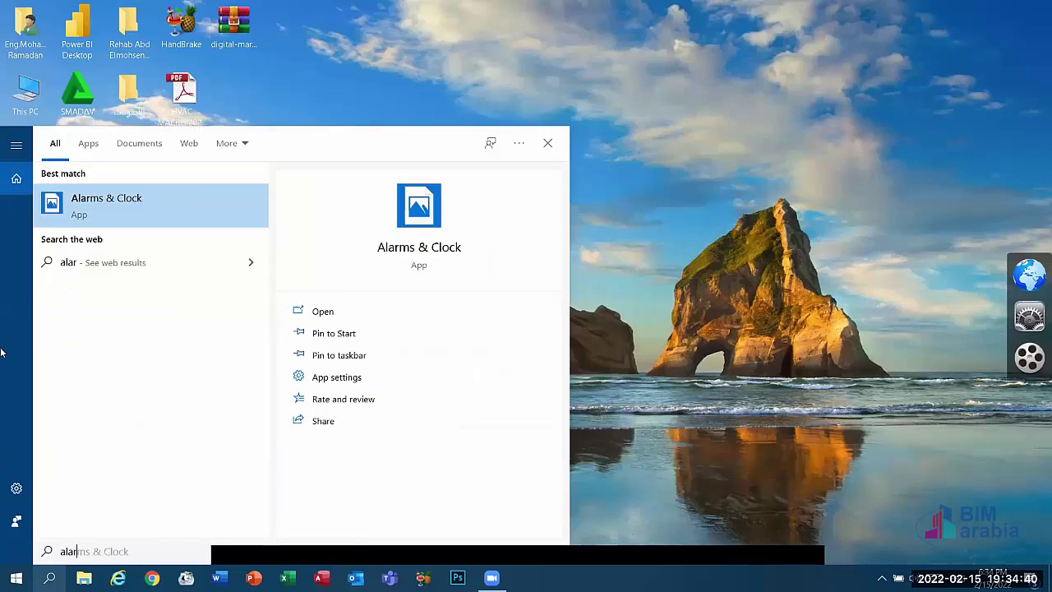
pyautogui.click(118, 220)
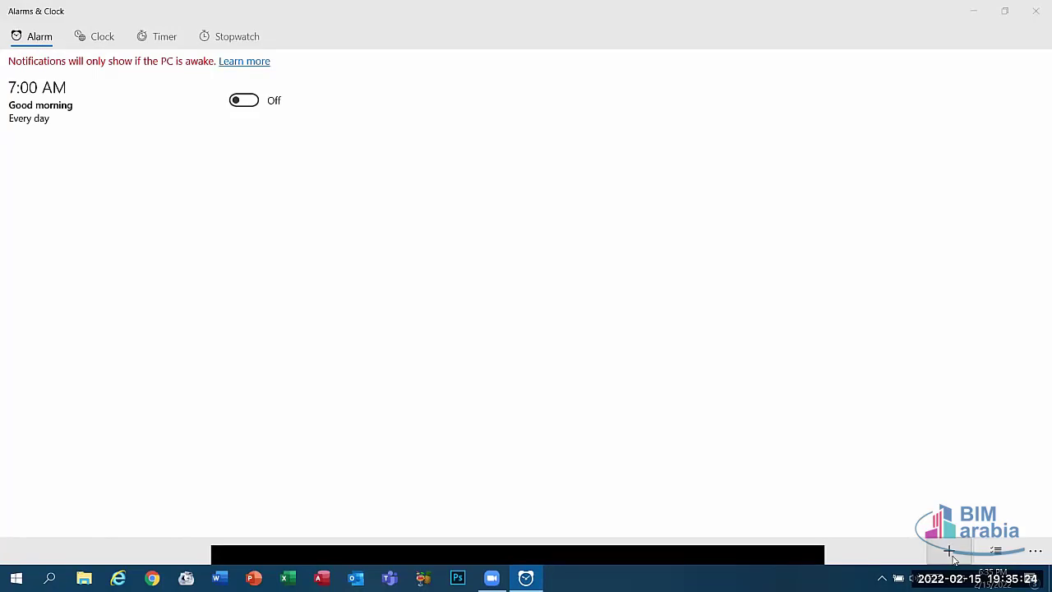
# Start a new alarm for 8:00 AM and enter a person's first name as the alarm name
pyautogui.click(950, 551)
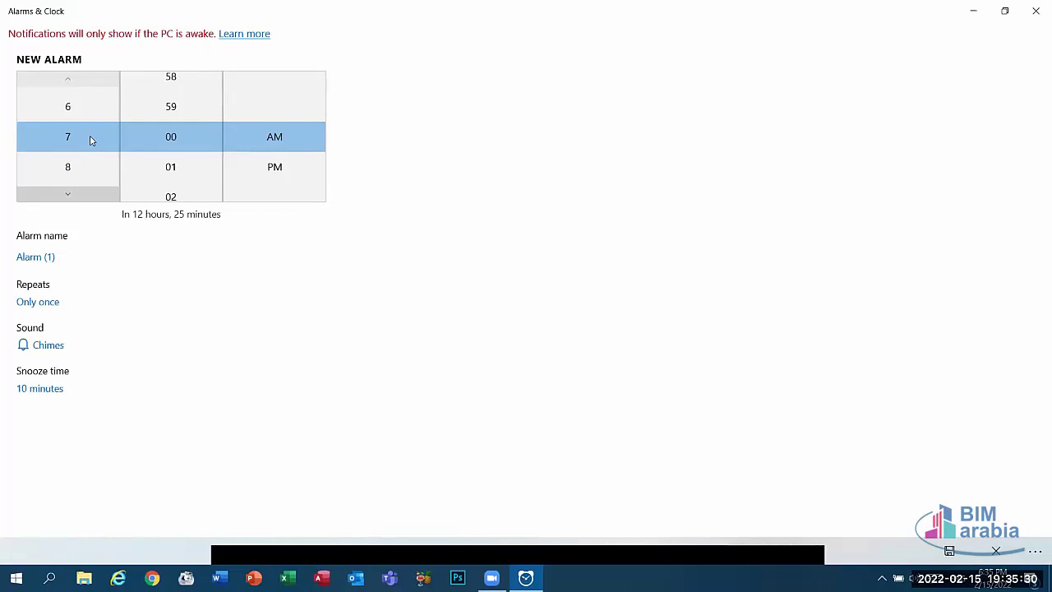
pyautogui.click(90, 175)
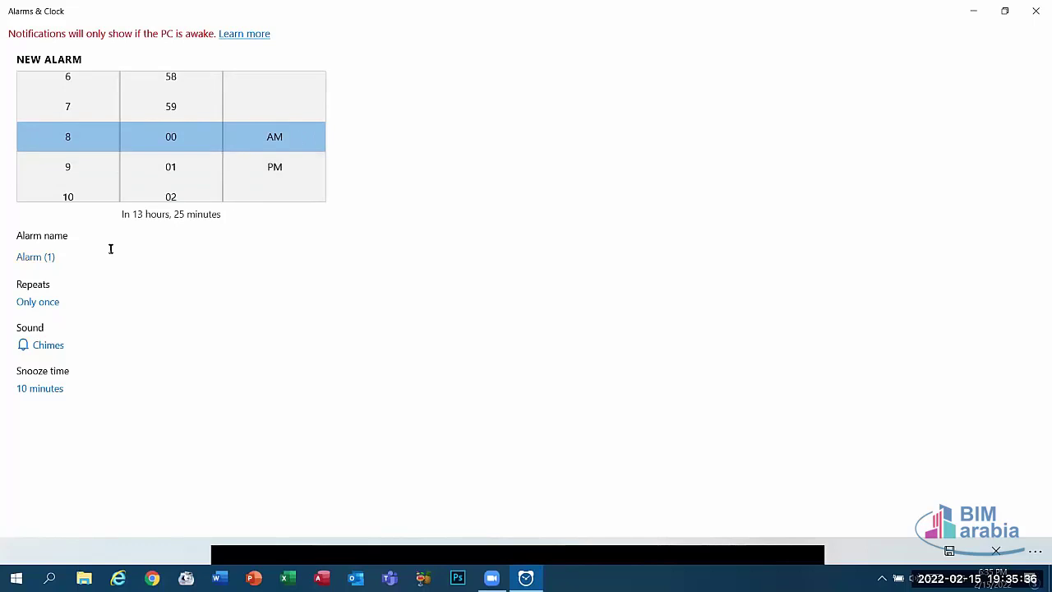
pyautogui.click(28, 257)
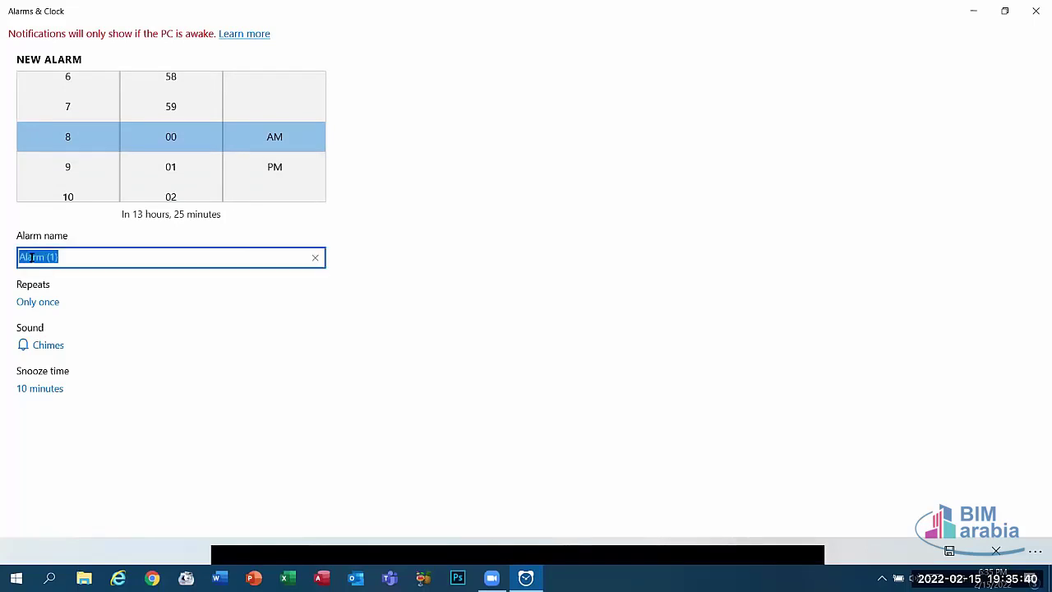
pyautogui.write('Mohamed')
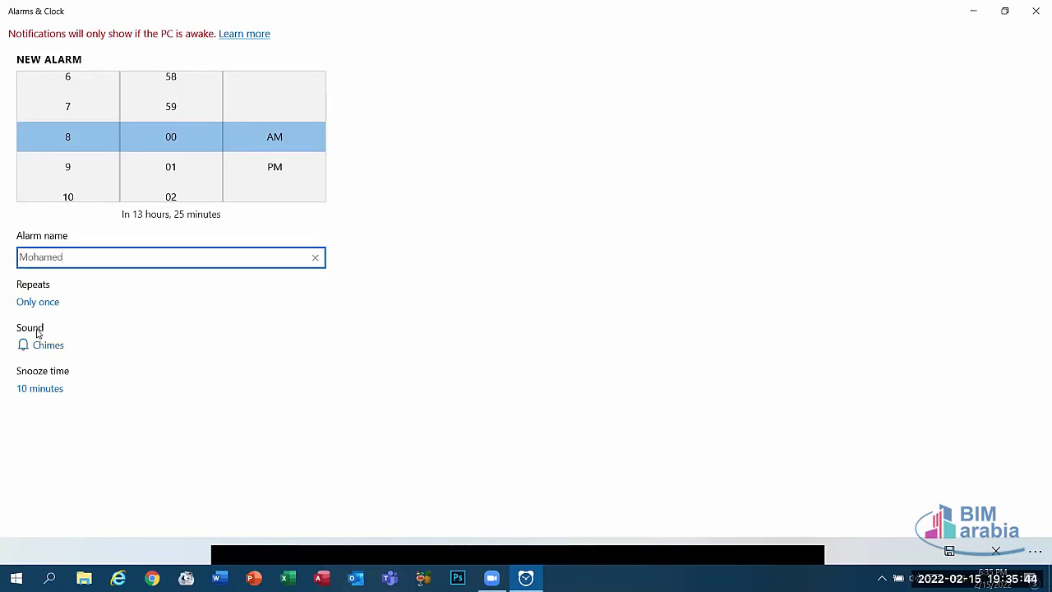
# Set the new alarm to repeat on all seven days, Sunday through Saturday
pyautogui.click(38, 302)
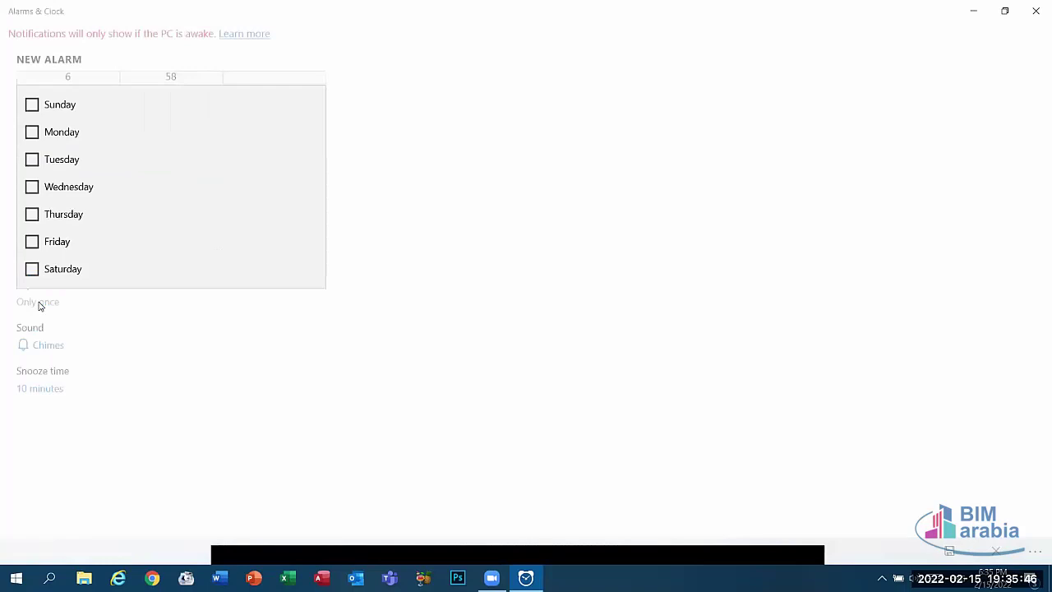
pyautogui.click(415, 142)
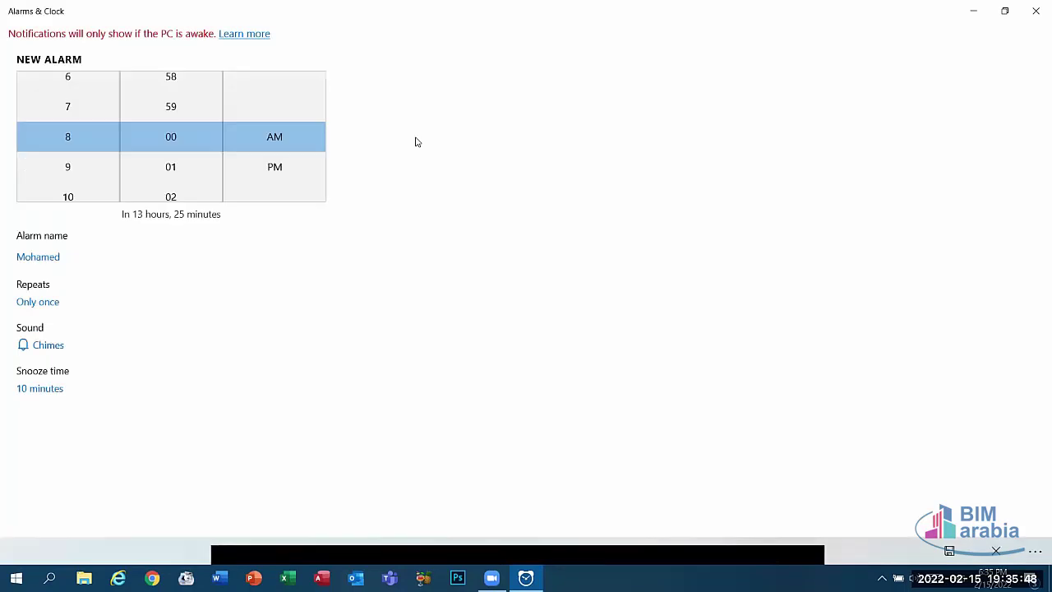
pyautogui.click(25, 301)
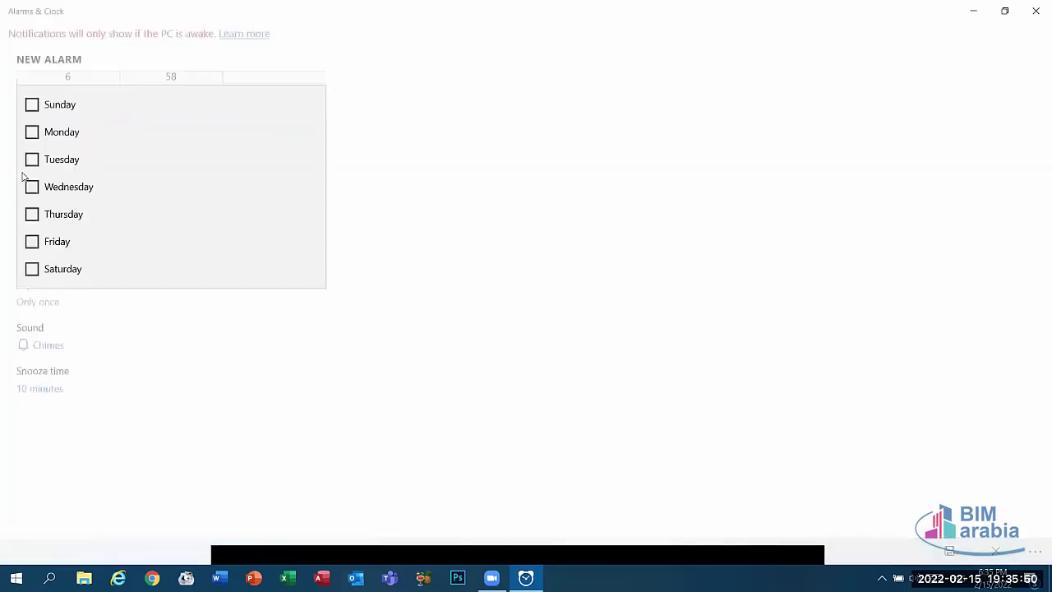
pyautogui.click(31, 104)
pyautogui.click(30, 134)
pyautogui.click(32, 187)
pyautogui.click(32, 159)
pyautogui.click(32, 214)
pyautogui.click(32, 241)
pyautogui.click(31, 269)
pyautogui.click(127, 350)
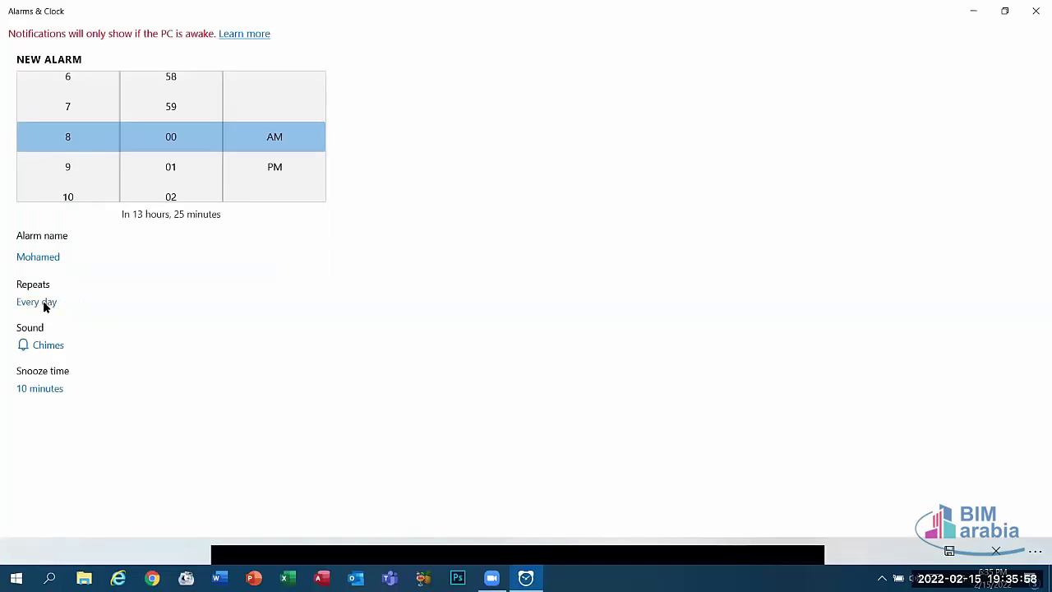
# Preview alarm sounds such as Transition, Tap and Jingle, and keep Chimes as the alarm's sound
pyautogui.click(36, 344)
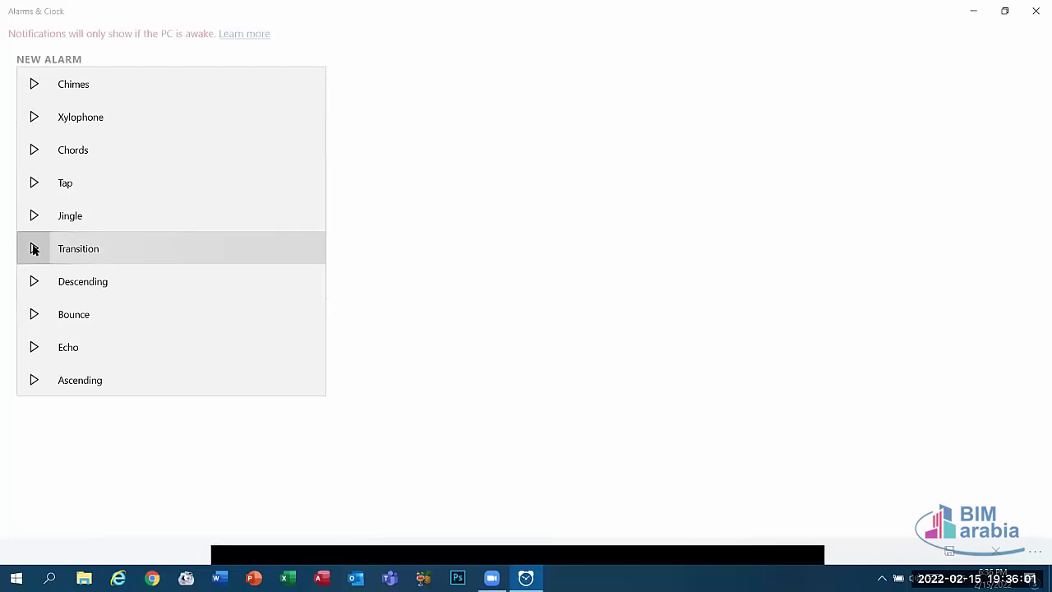
pyautogui.click(12, 293)
pyautogui.click(47, 348)
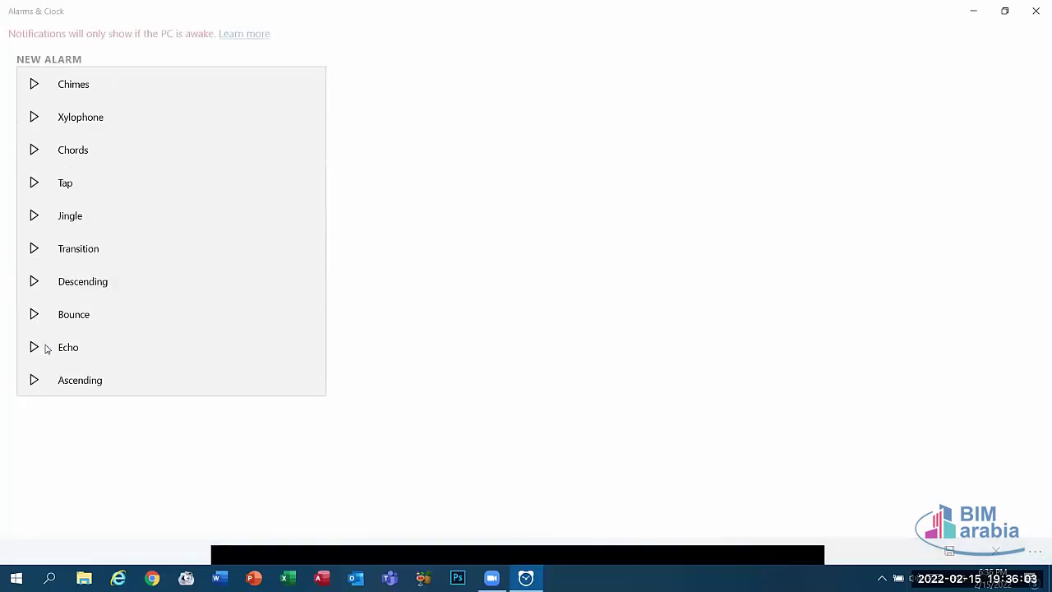
pyautogui.click(35, 283)
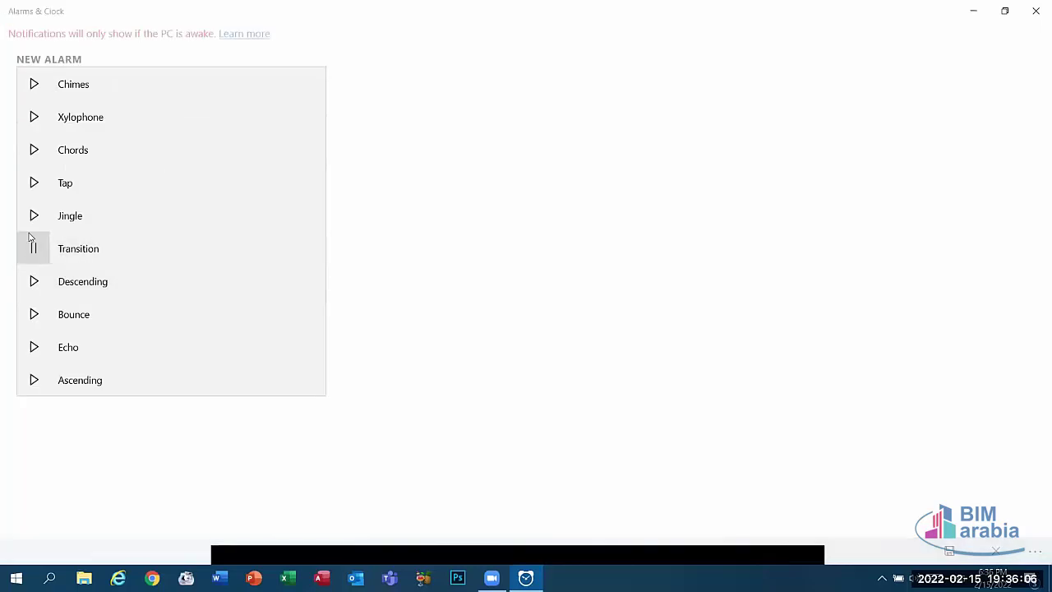
pyautogui.click(33, 250)
pyautogui.click(32, 184)
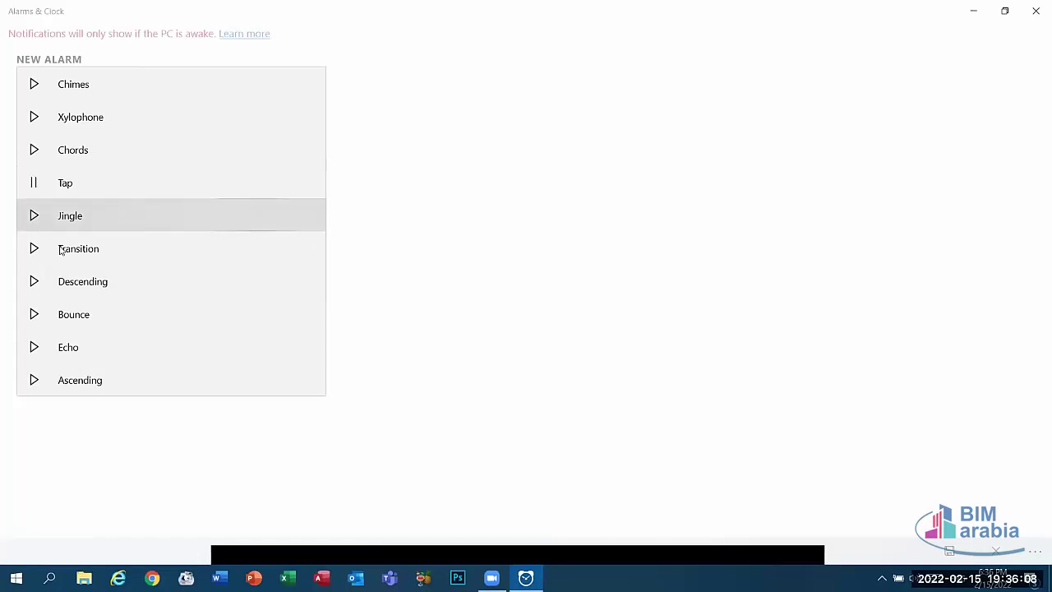
pyautogui.click(33, 215)
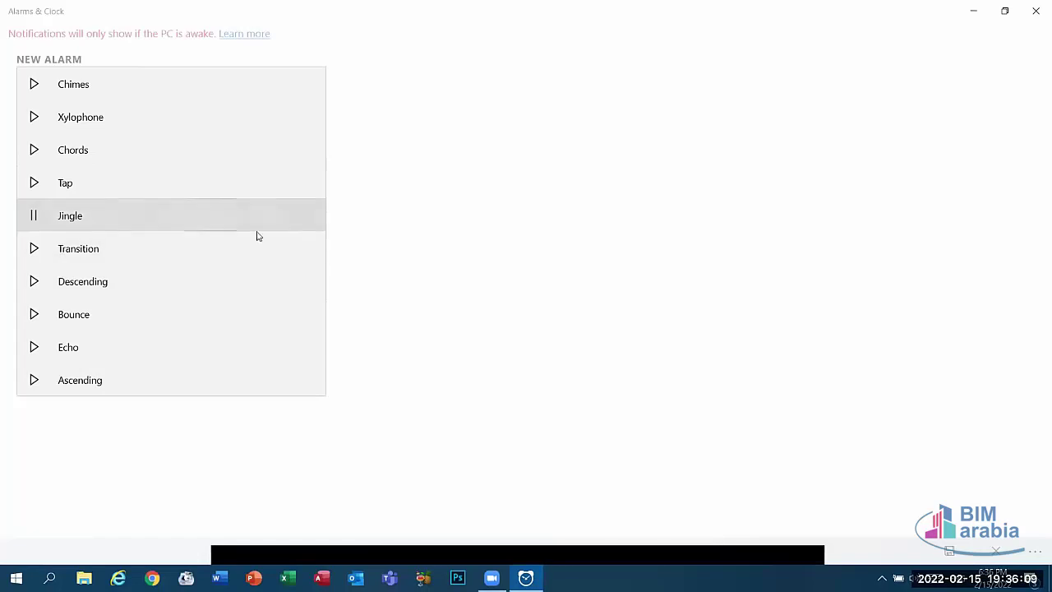
pyautogui.click(354, 281)
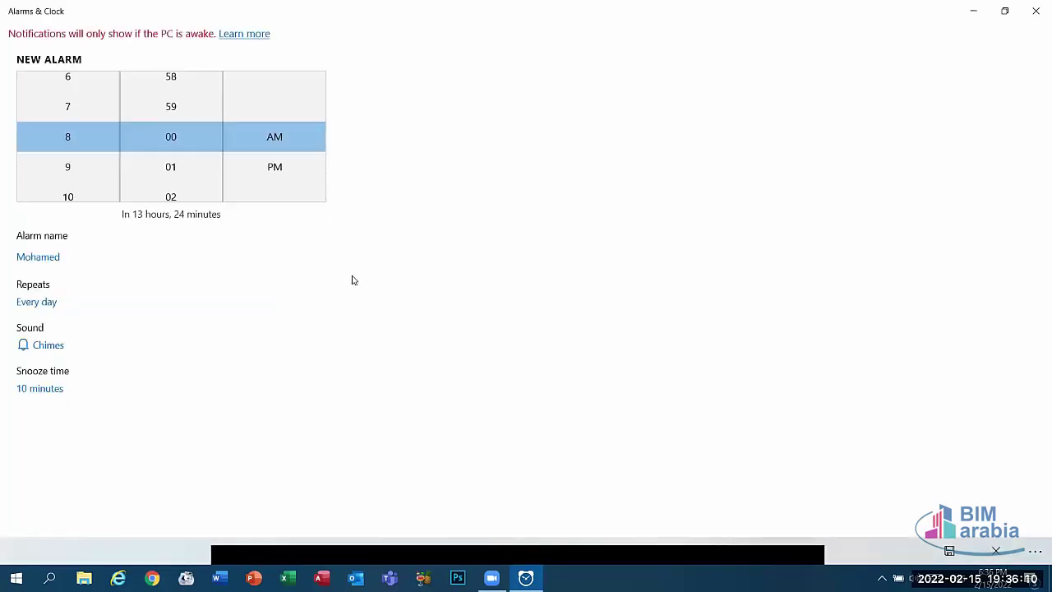
# Keep the snooze time at 10 minutes and save the new alarm
pyautogui.click(45, 391)
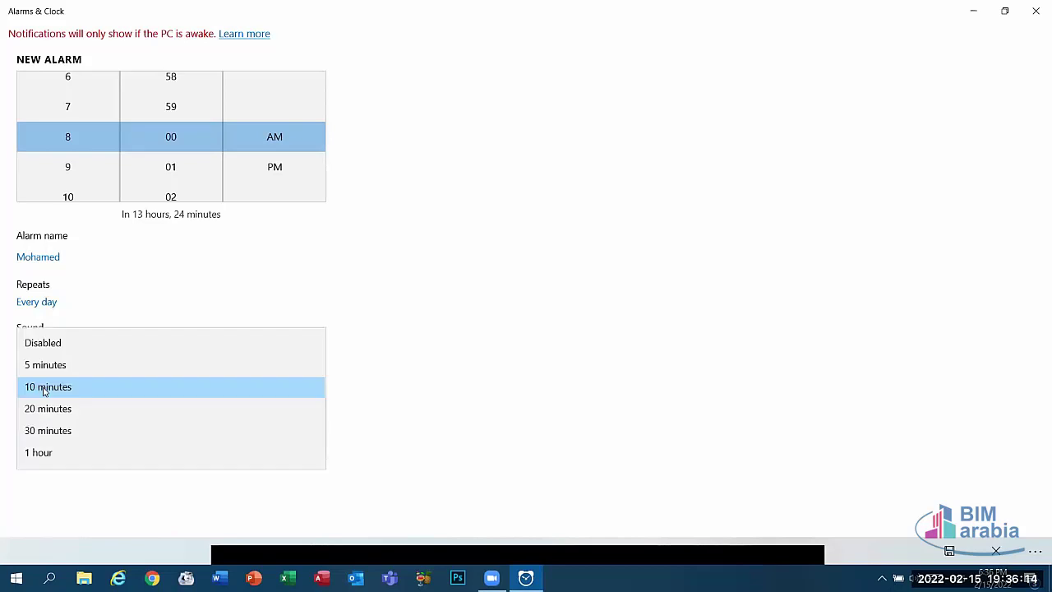
pyautogui.click(48, 388)
pyautogui.click(48, 388)
pyautogui.click(48, 388)
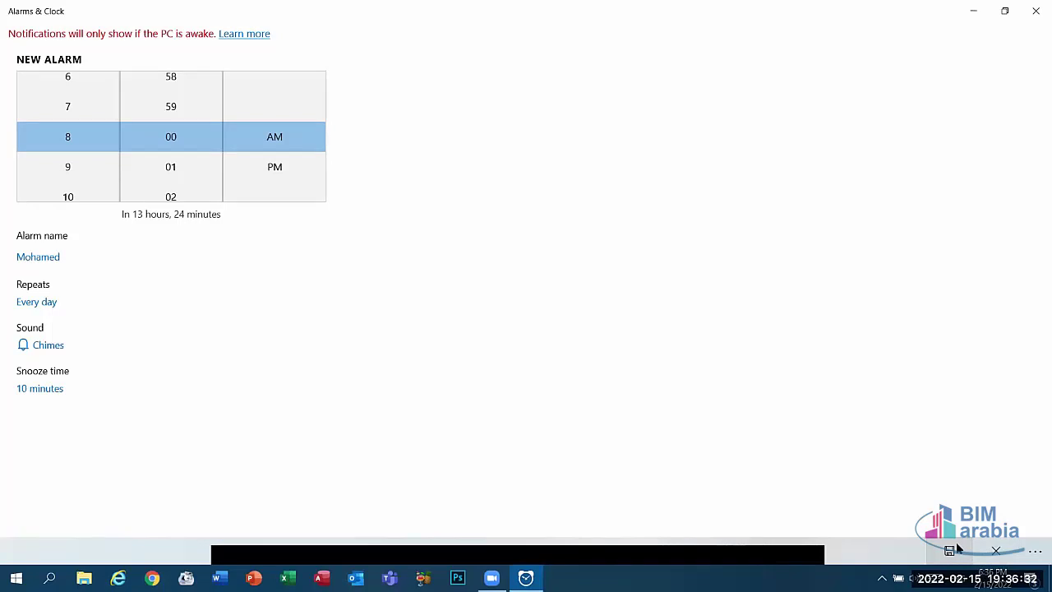
pyautogui.press('space')
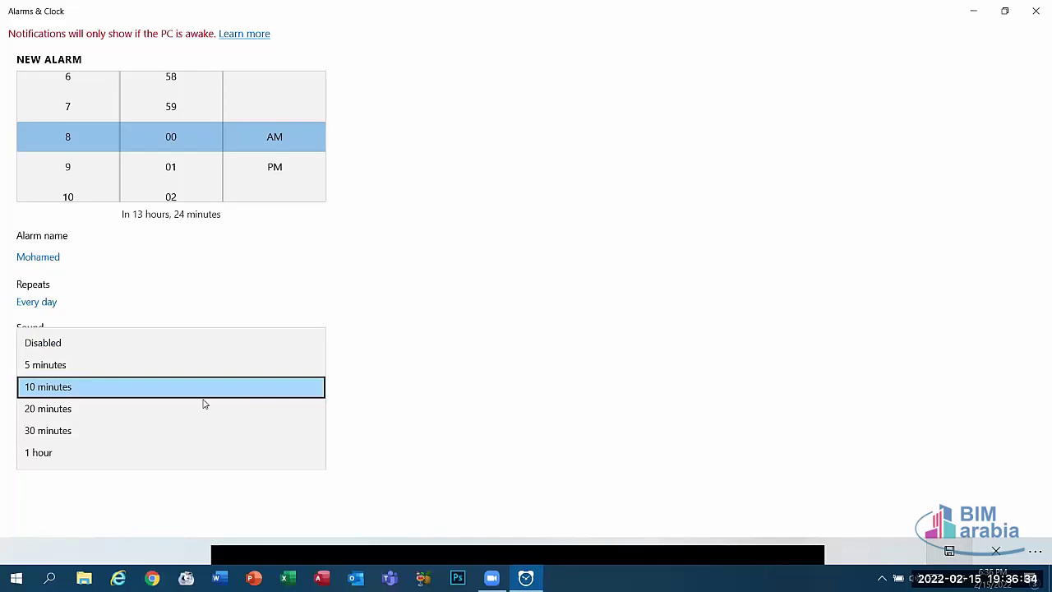
pyautogui.click(164, 386)
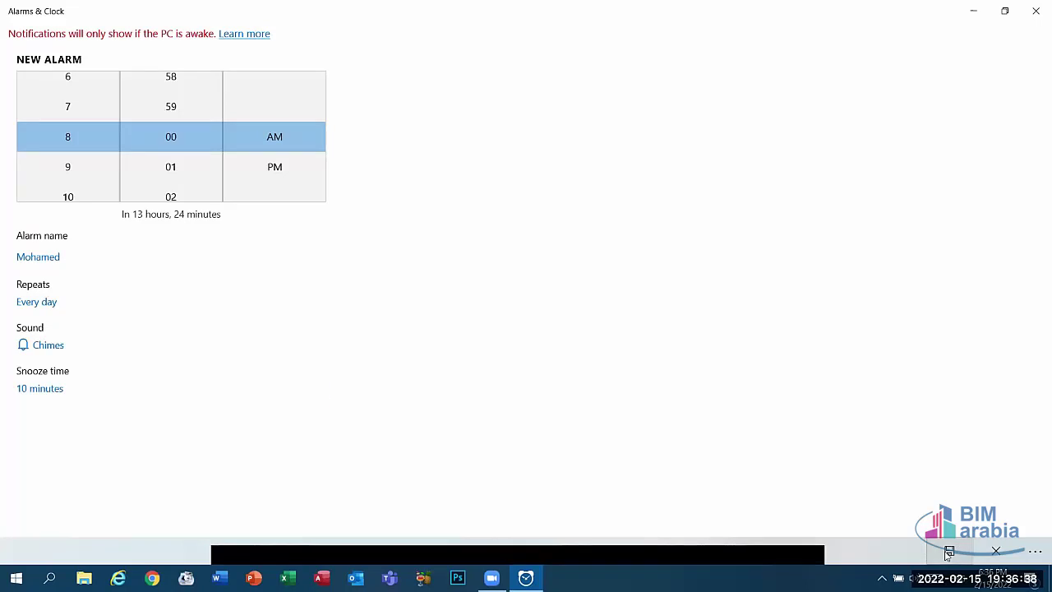
pyautogui.click(949, 552)
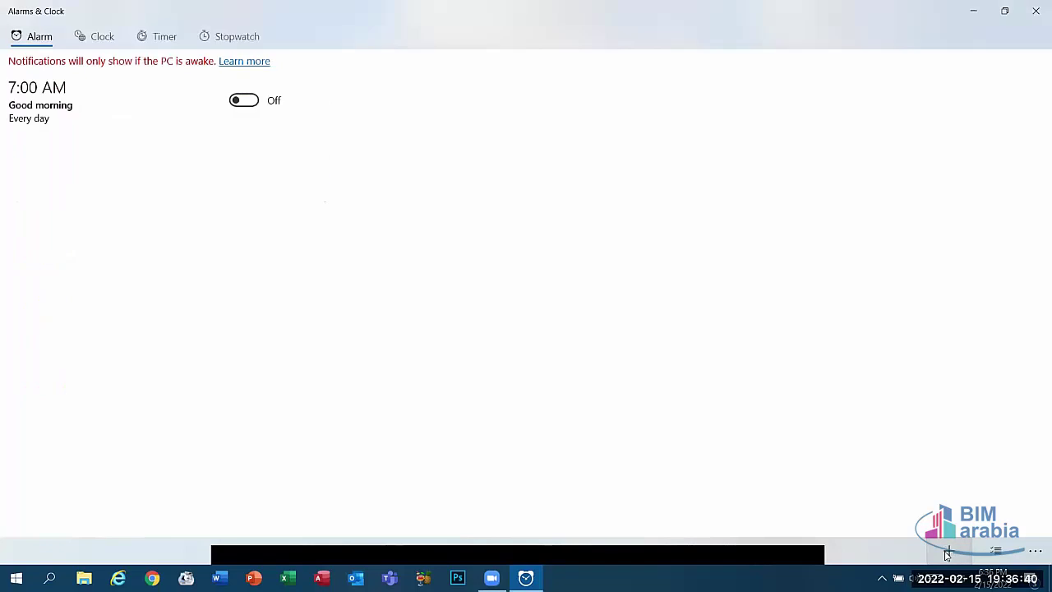
# Toggle the 7:00 AM Good morning alarm on and off, ending with it switched on
pyautogui.click(244, 101)
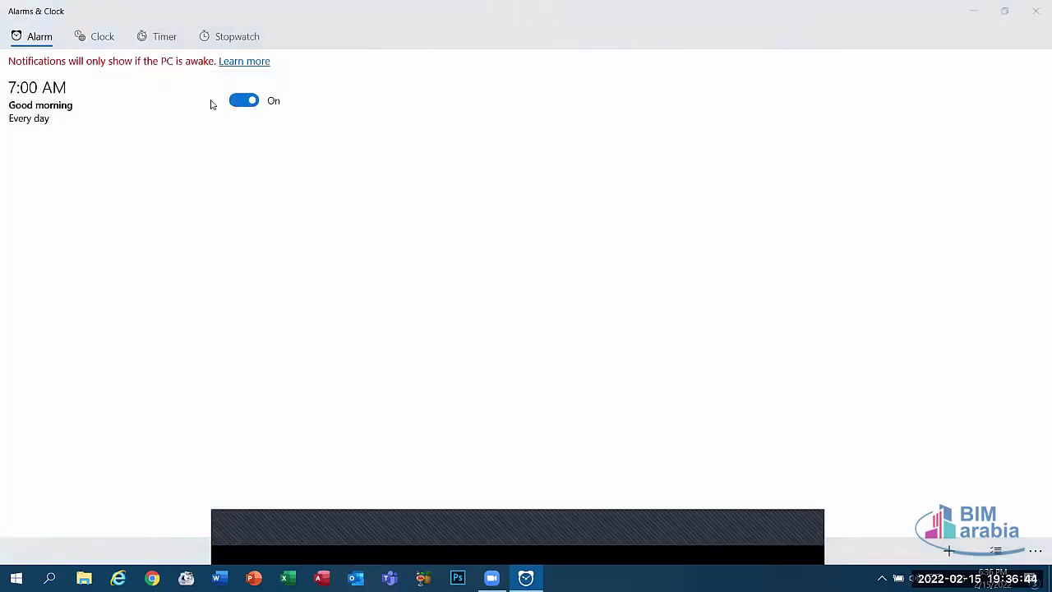
pyautogui.click(236, 102)
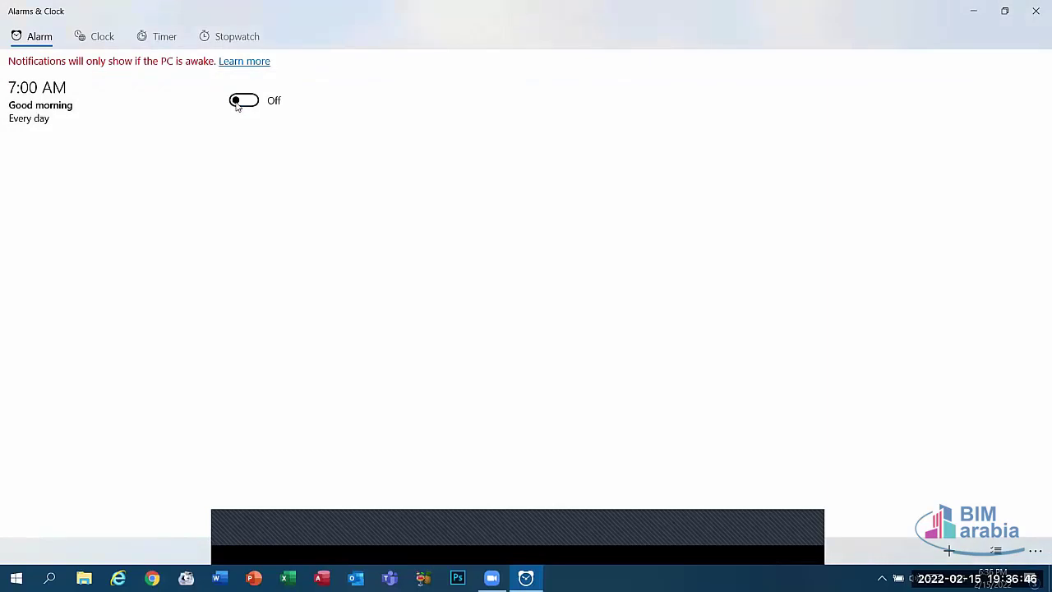
pyautogui.click(237, 104)
pyautogui.click(237, 104)
pyautogui.click(237, 103)
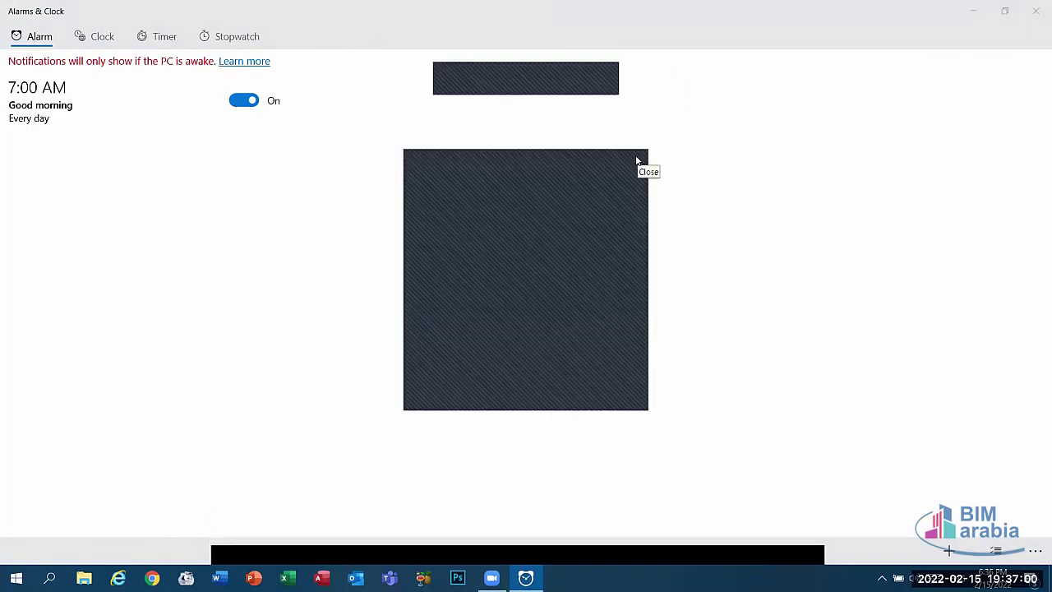
pyautogui.click(636, 157)
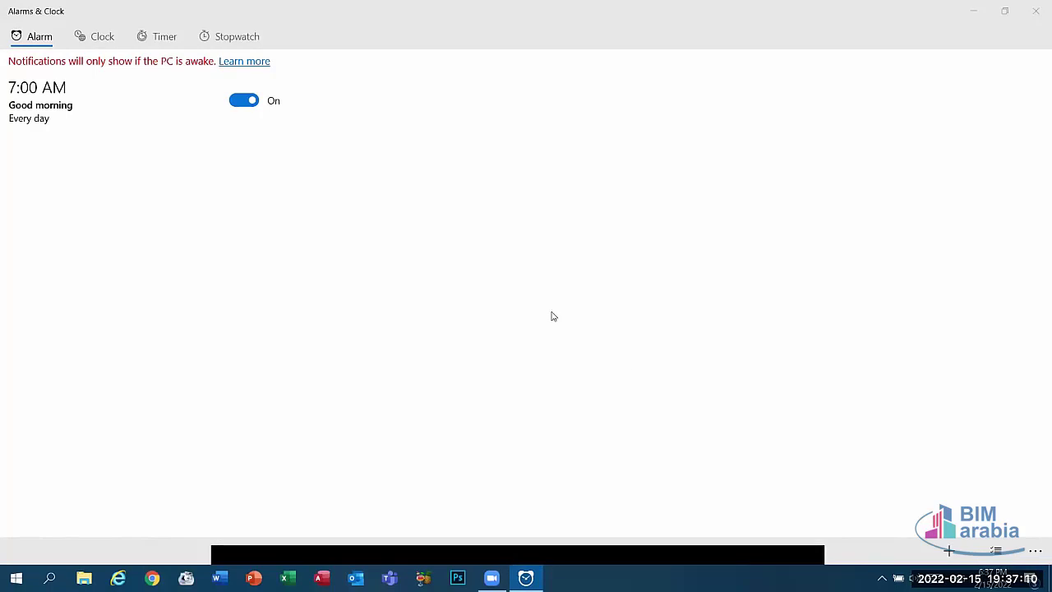
# Open the Good morning alarm's edit page to view its settings and leave without saving
pyautogui.click(565, 79)
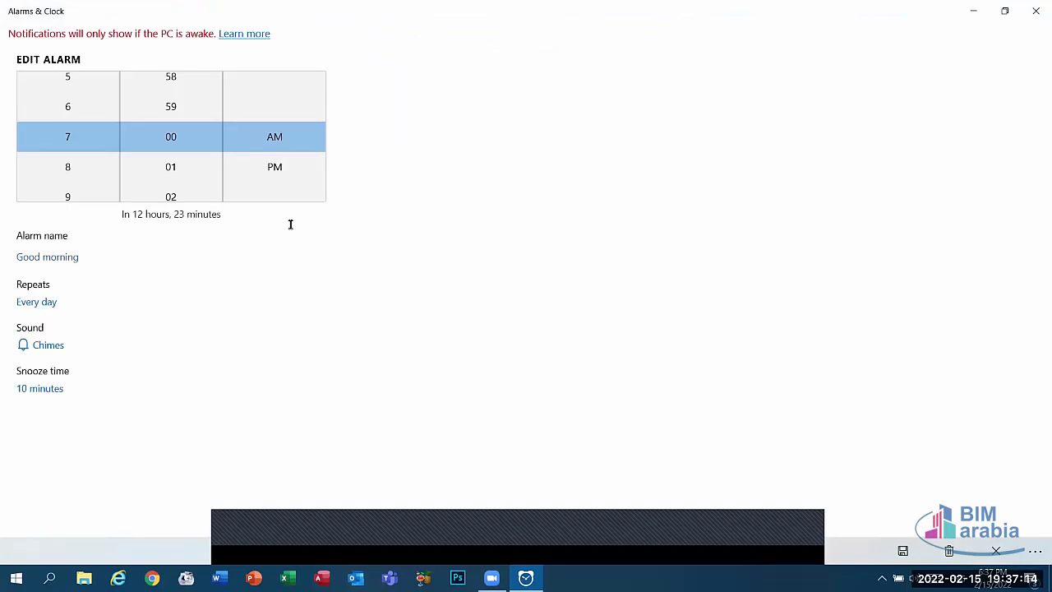
pyautogui.click(485, 551)
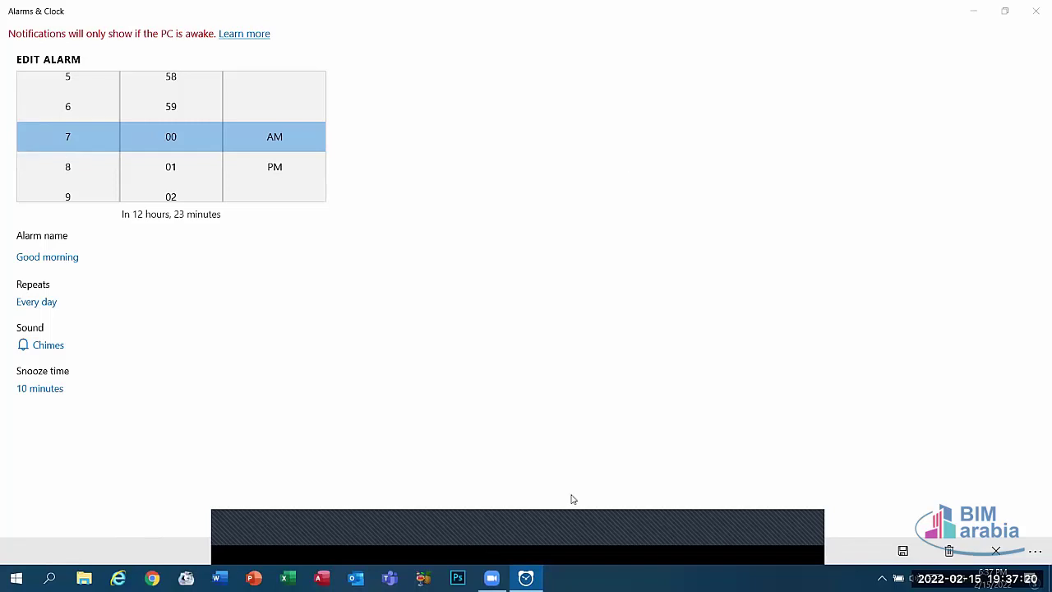
pyautogui.click(995, 551)
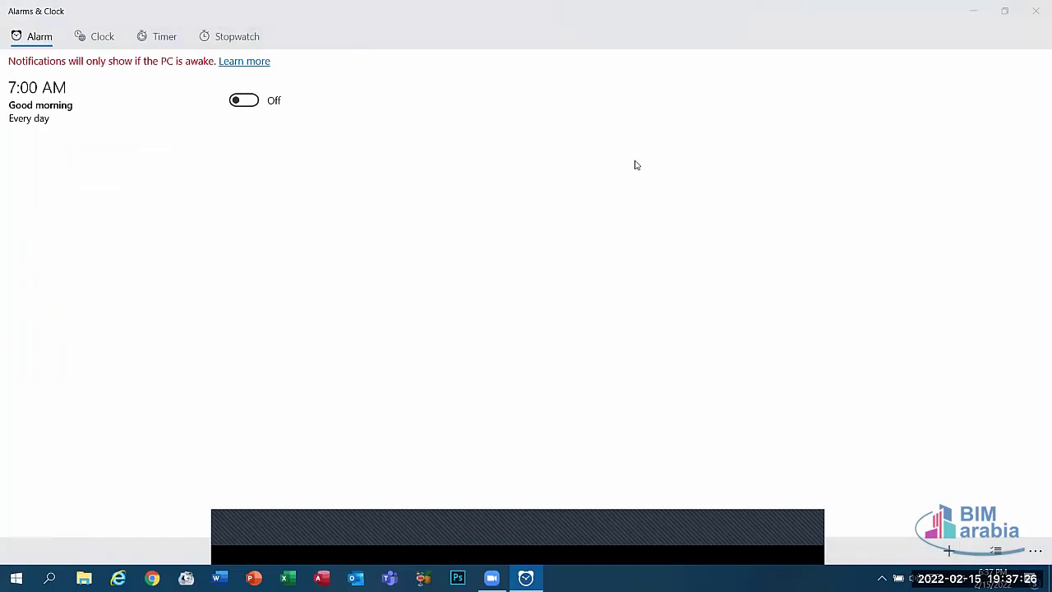
# Switch the Good morning alarm on again, open its edit page and exit without saving or deleting
pyautogui.click(247, 103)
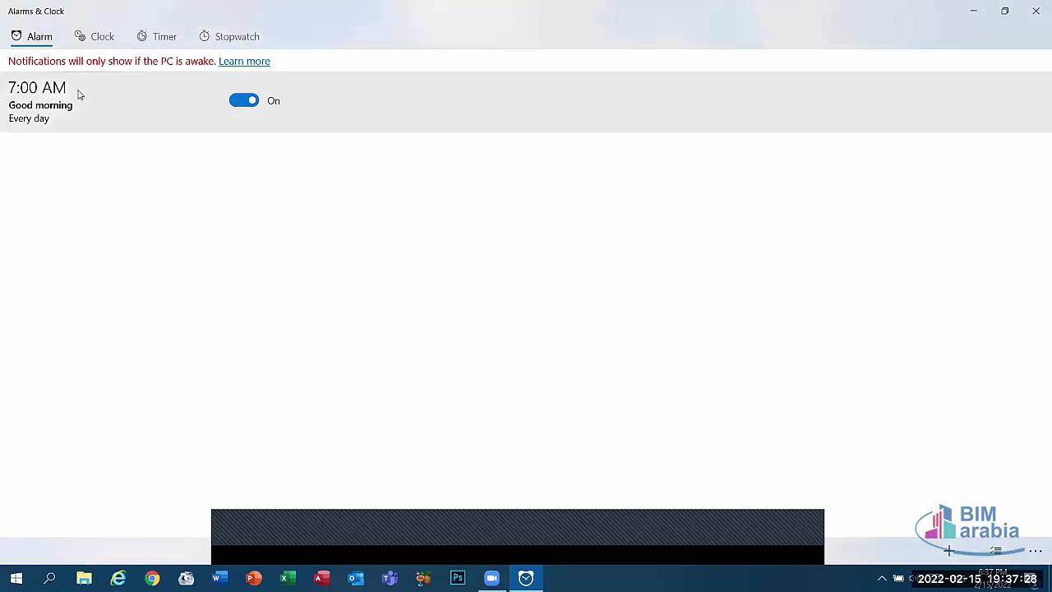
pyautogui.click(74, 96)
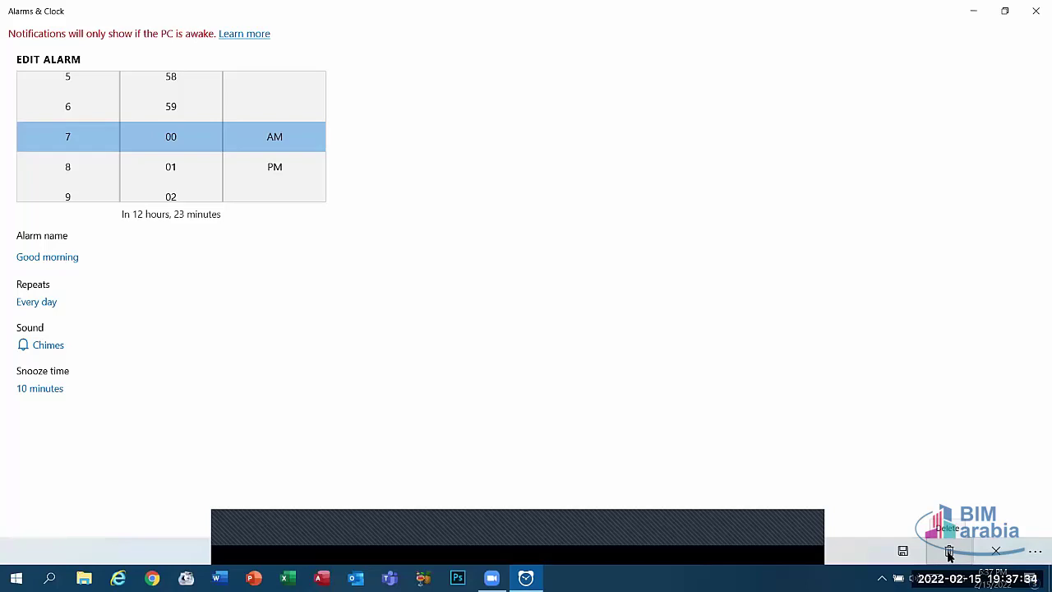
pyautogui.press('Escape')
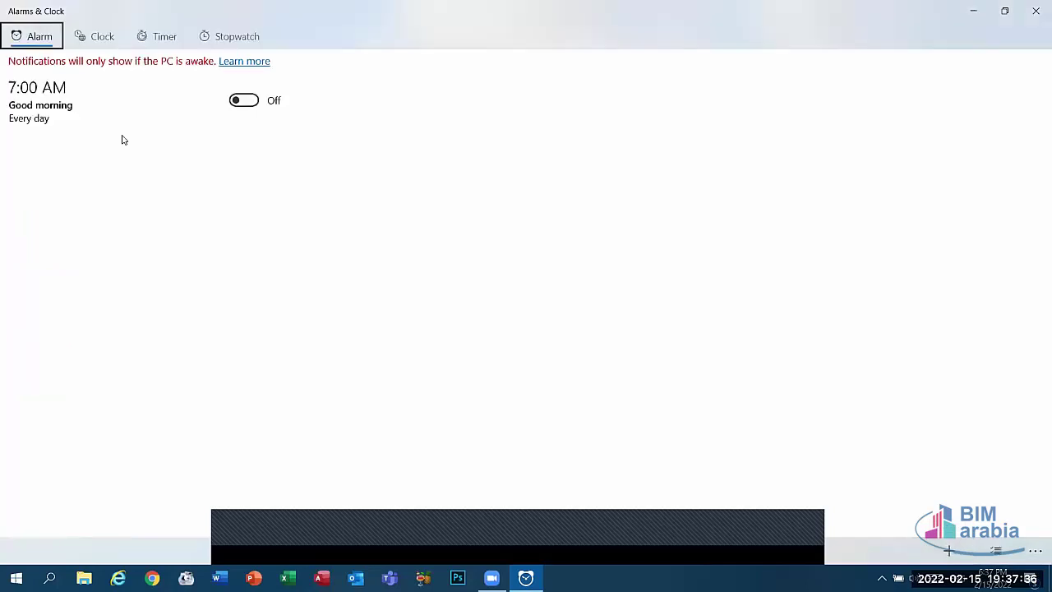
# Show the delete option for the Good morning alarm without deleting it, and view the world clock map
pyautogui.rightClick(71, 88)
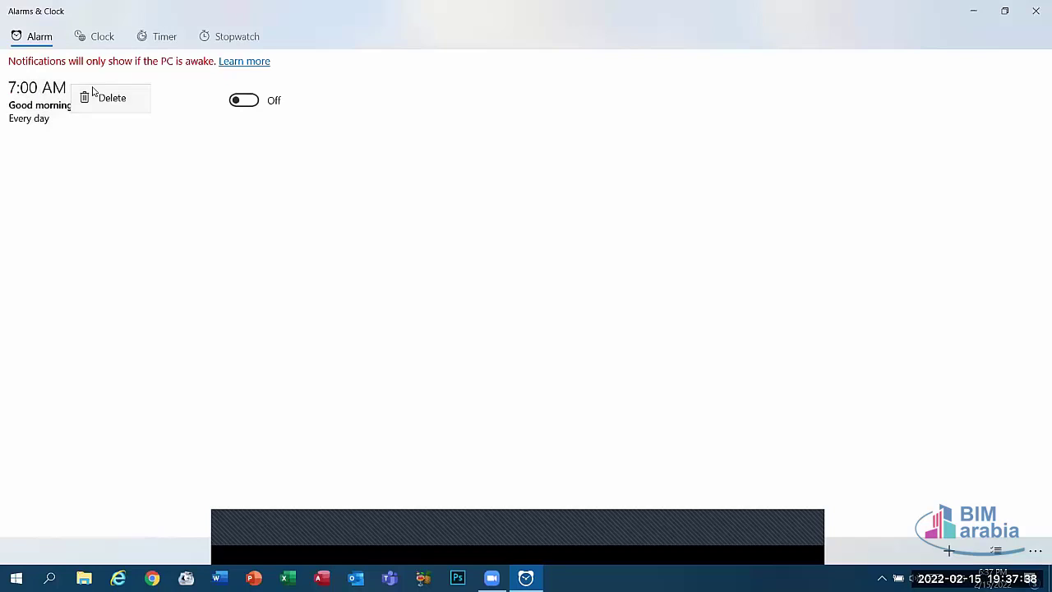
pyautogui.click(502, 554)
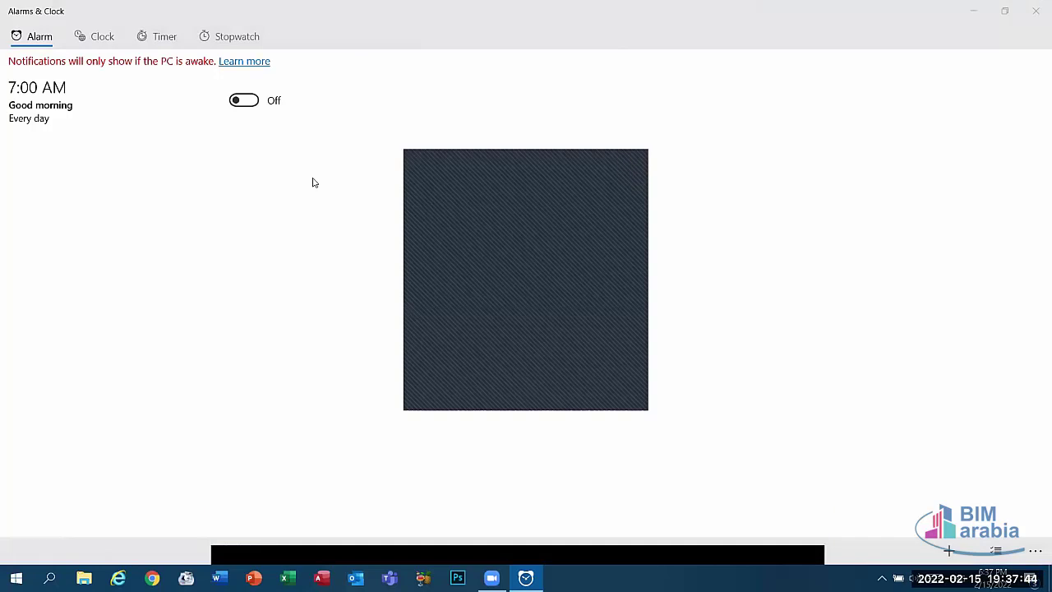
pyautogui.click(623, 155)
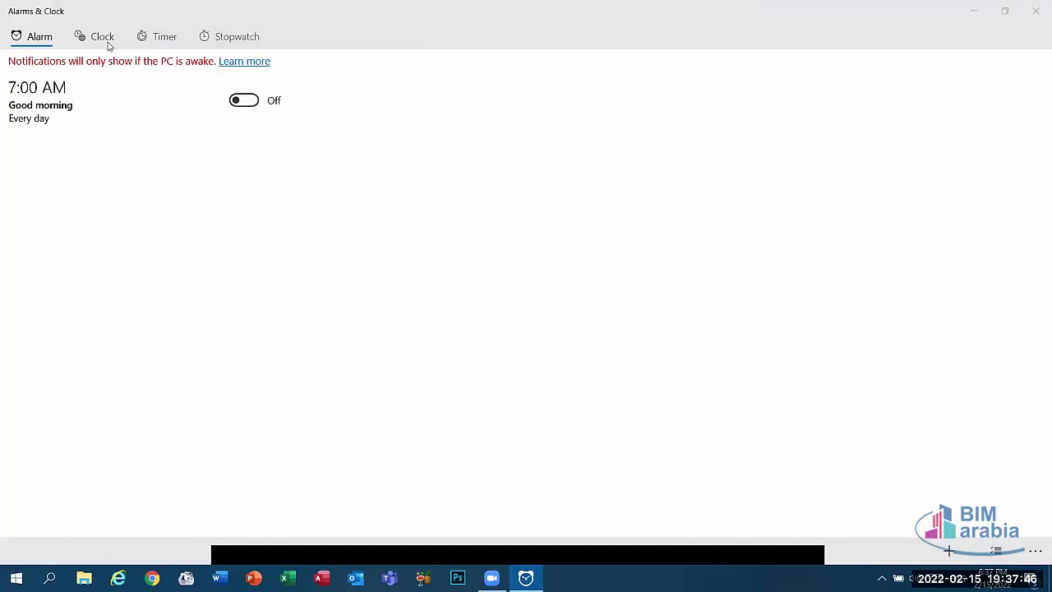
pyautogui.click(97, 39)
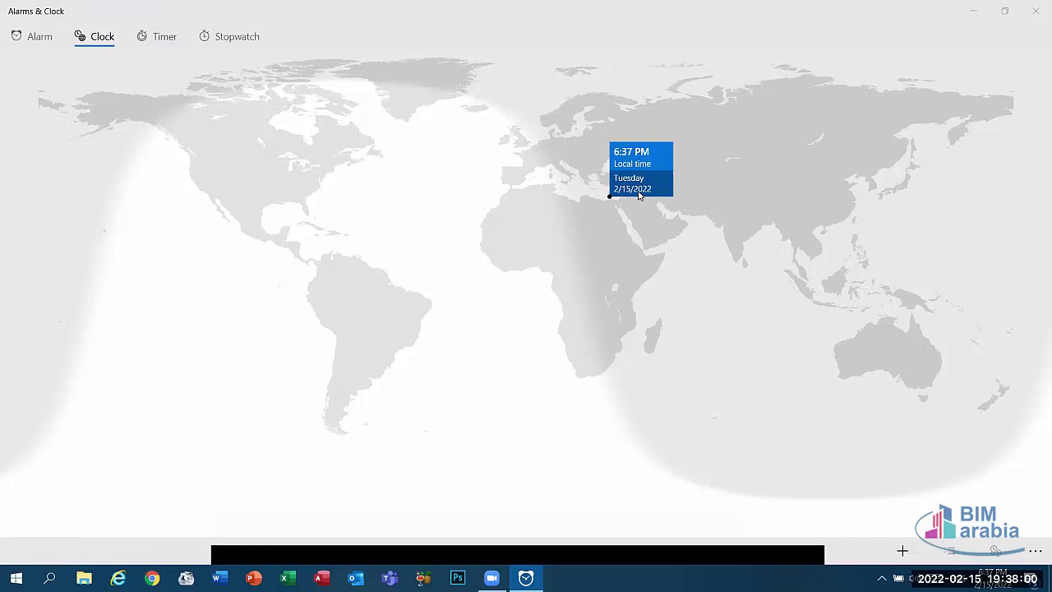
# Start, pause and reset the 00:15:30 Countdown timer, and view its edit page without saving
pyautogui.click(163, 38)
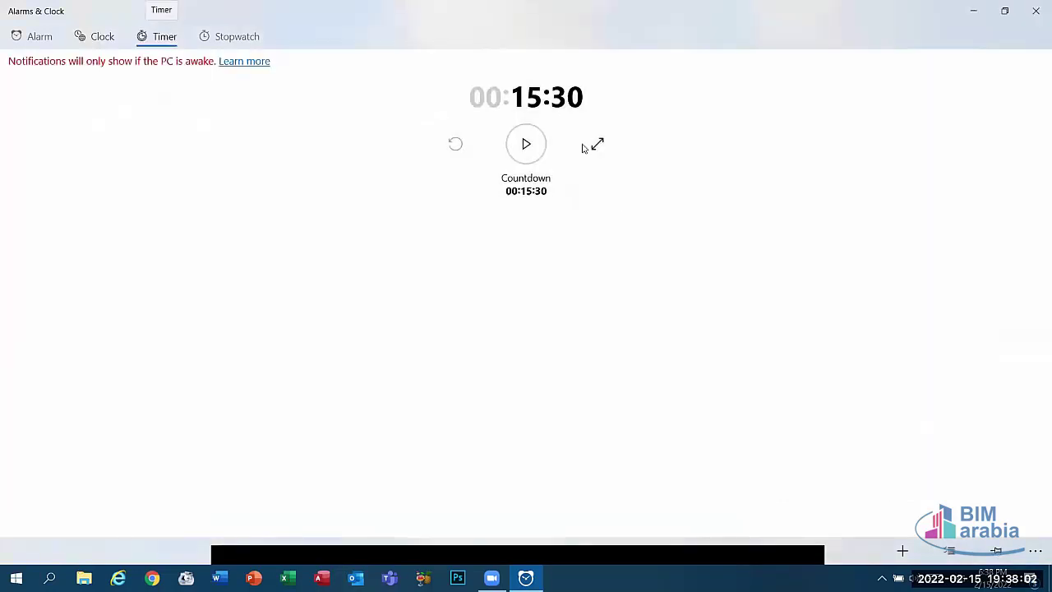
pyautogui.click(519, 146)
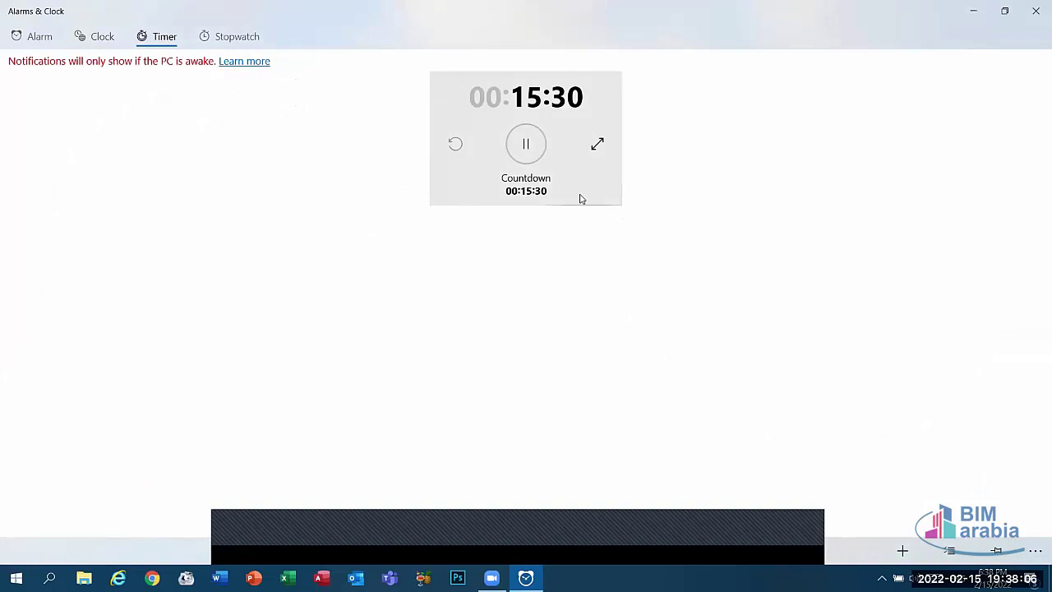
pyautogui.click(532, 148)
pyautogui.click(526, 158)
pyautogui.click(452, 143)
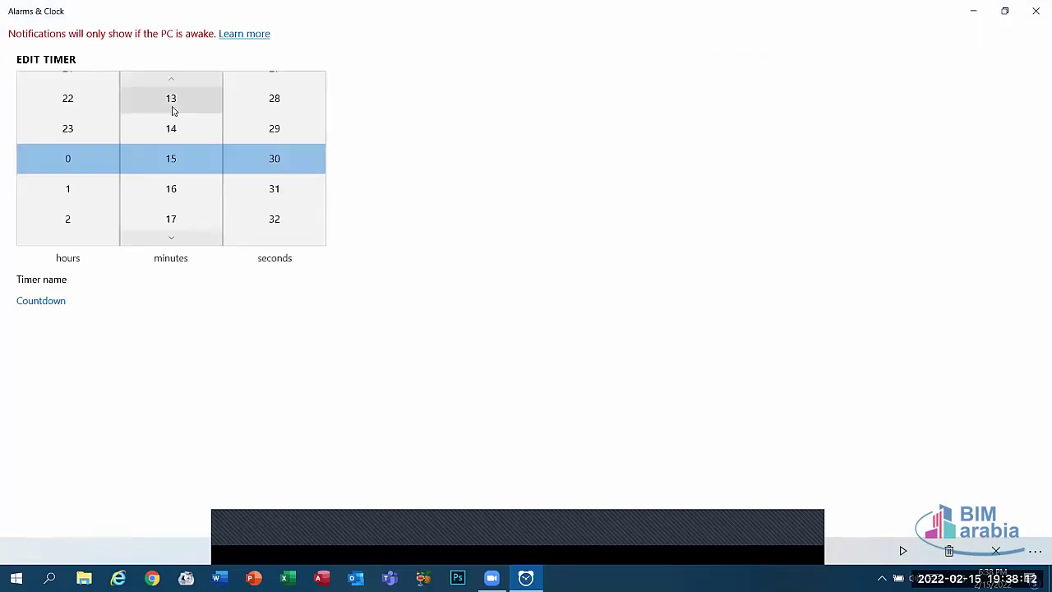
pyautogui.press('Escape')
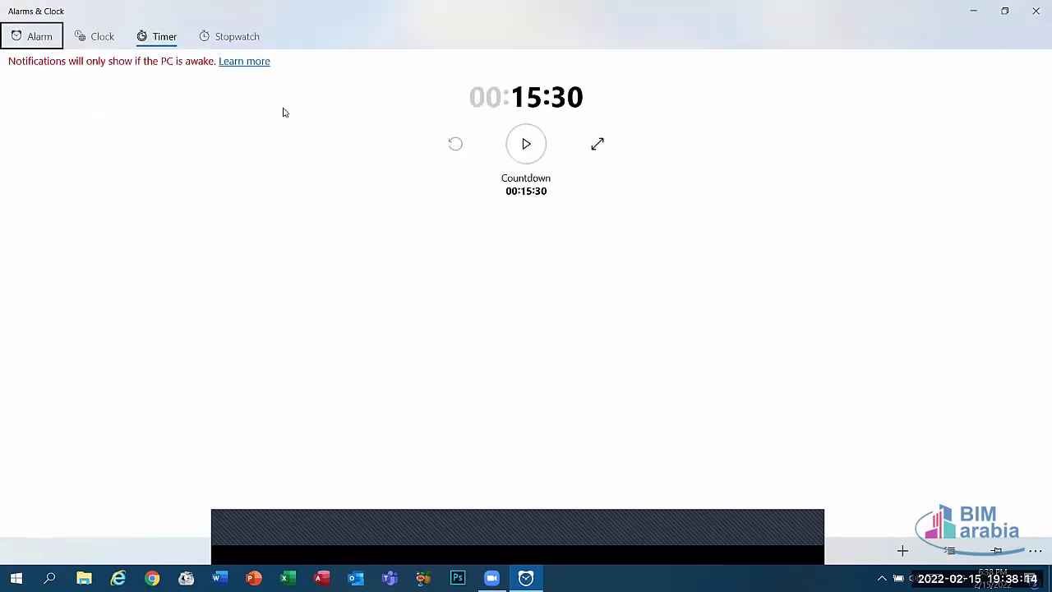
# Start the Countdown timer again, expand it to the large view, pause it and return to the normal view
pyautogui.click(526, 144)
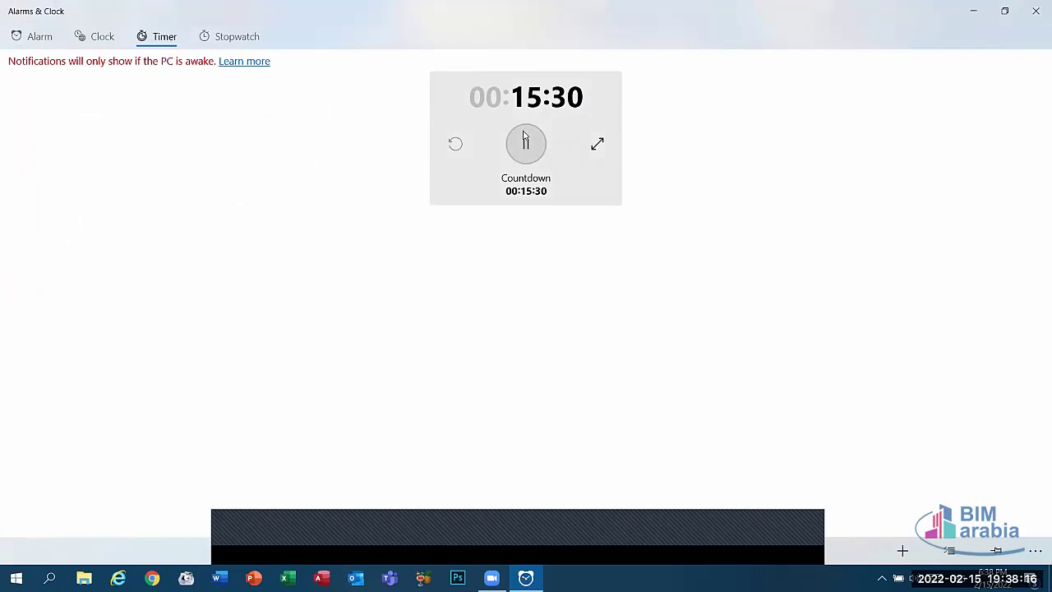
pyautogui.click(598, 146)
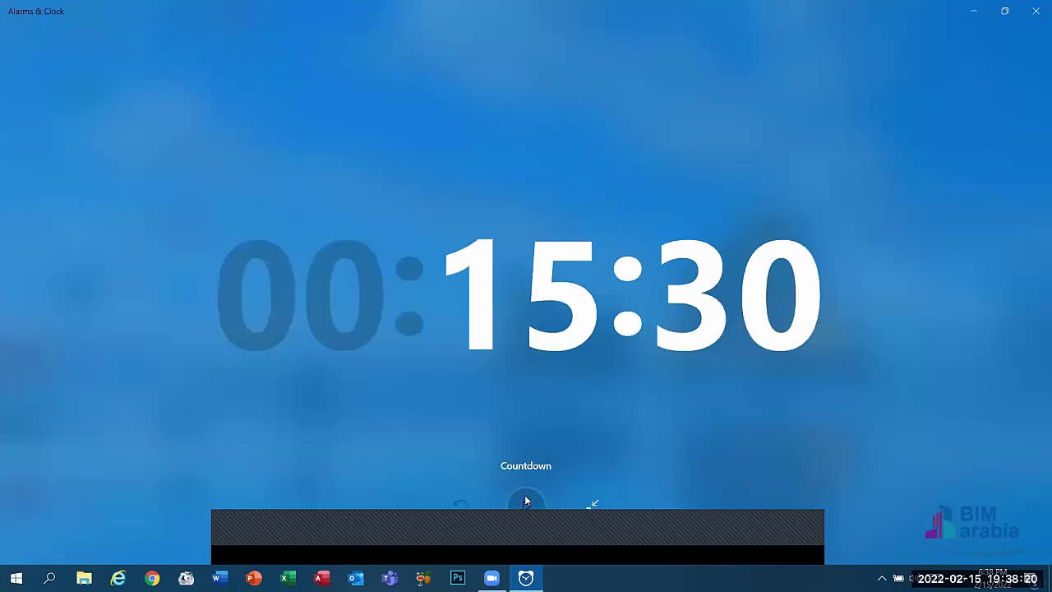
pyautogui.click(526, 496)
pyautogui.press('Escape')
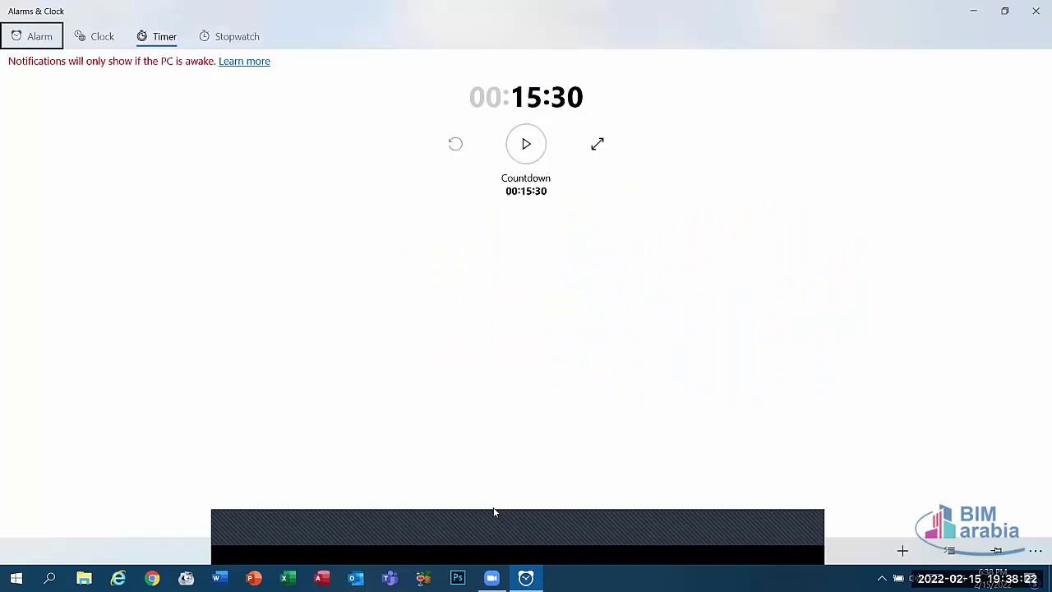
# Open the stopwatch and start it running
pyautogui.click(237, 36)
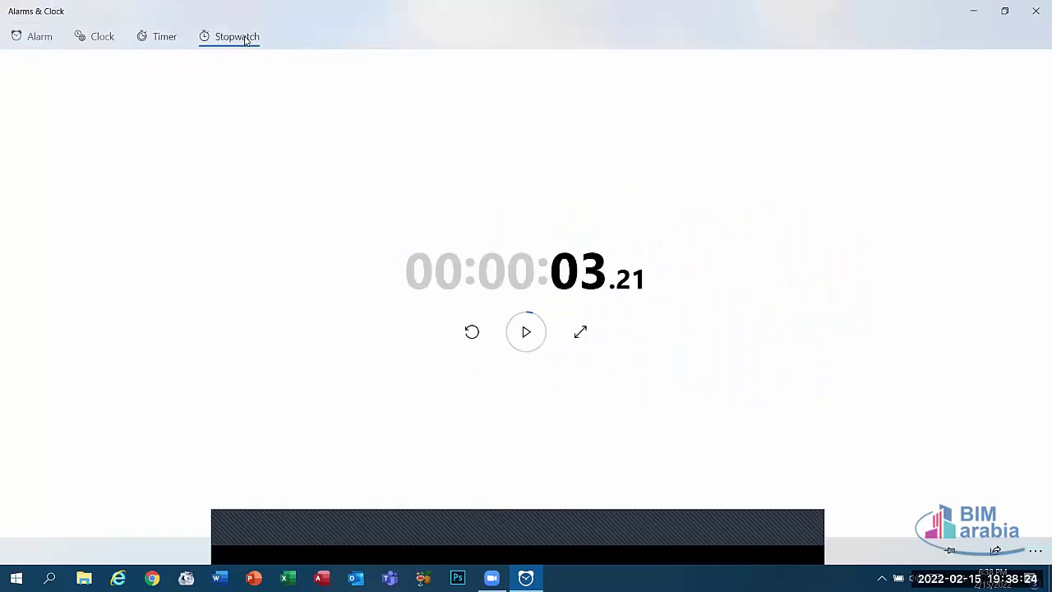
pyautogui.click(524, 337)
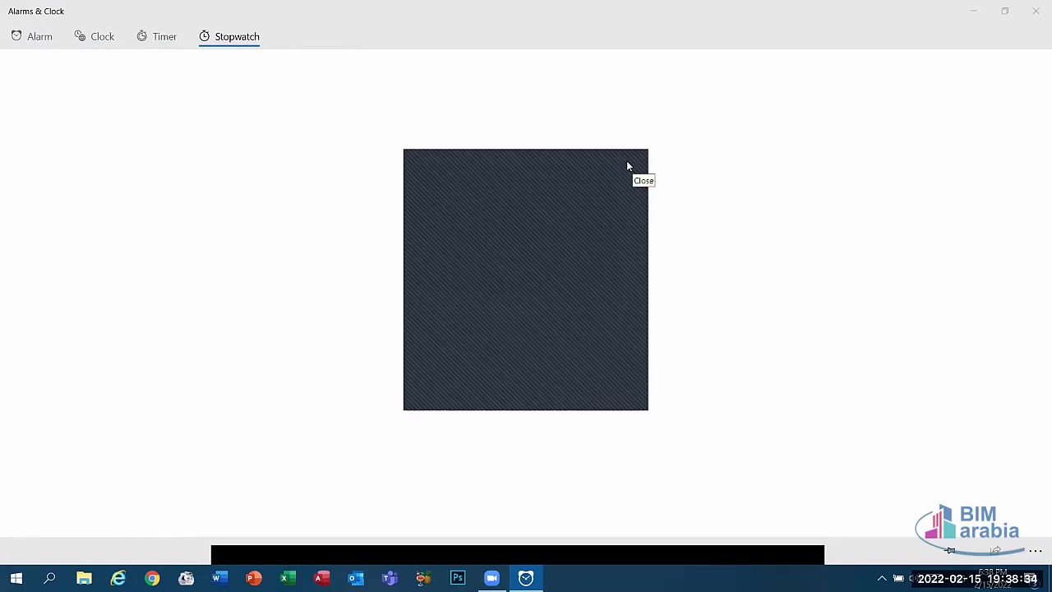
pyautogui.click(627, 163)
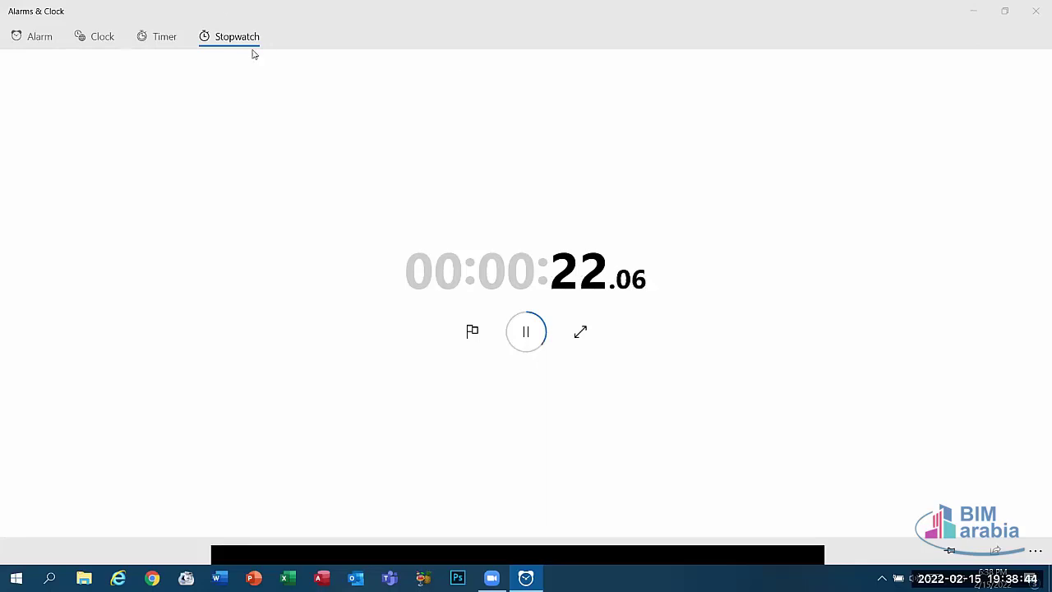
# Revisit the timer, world clock and alarm pages, and close Alarms & Clock
pyautogui.click(150, 42)
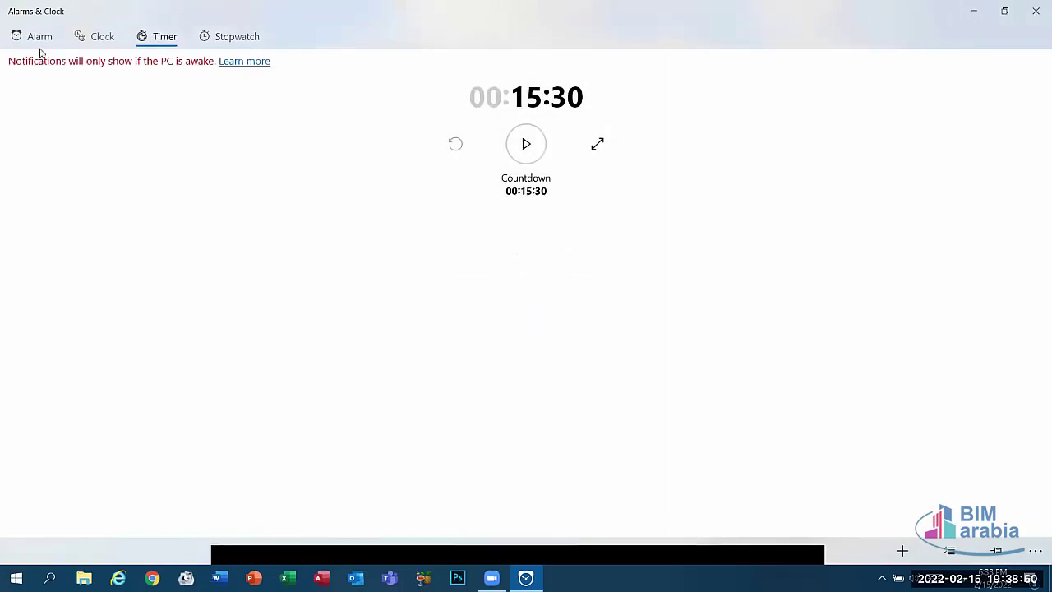
pyautogui.click(84, 41)
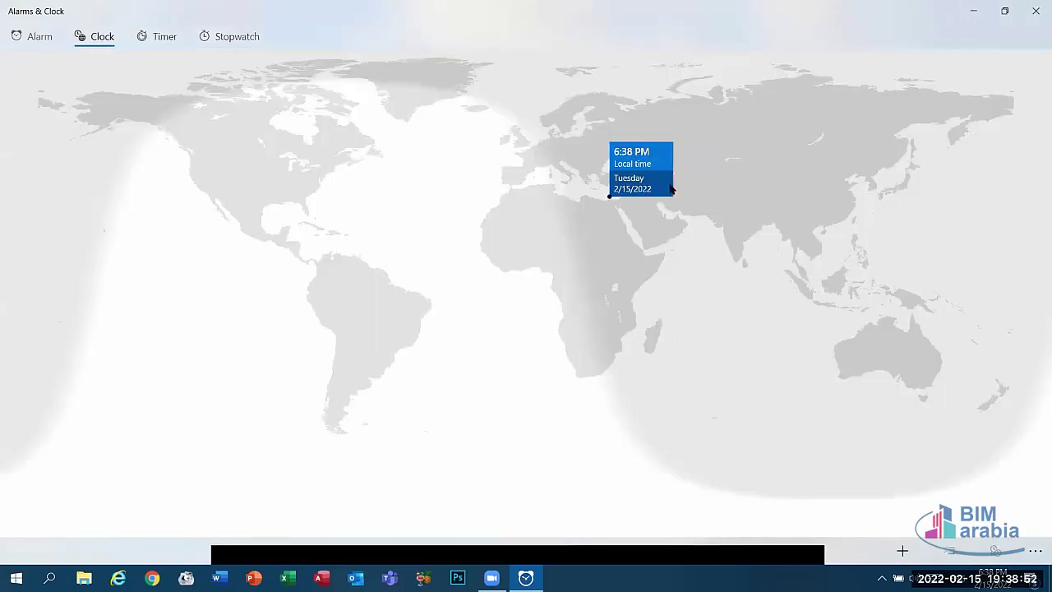
pyautogui.click(36, 35)
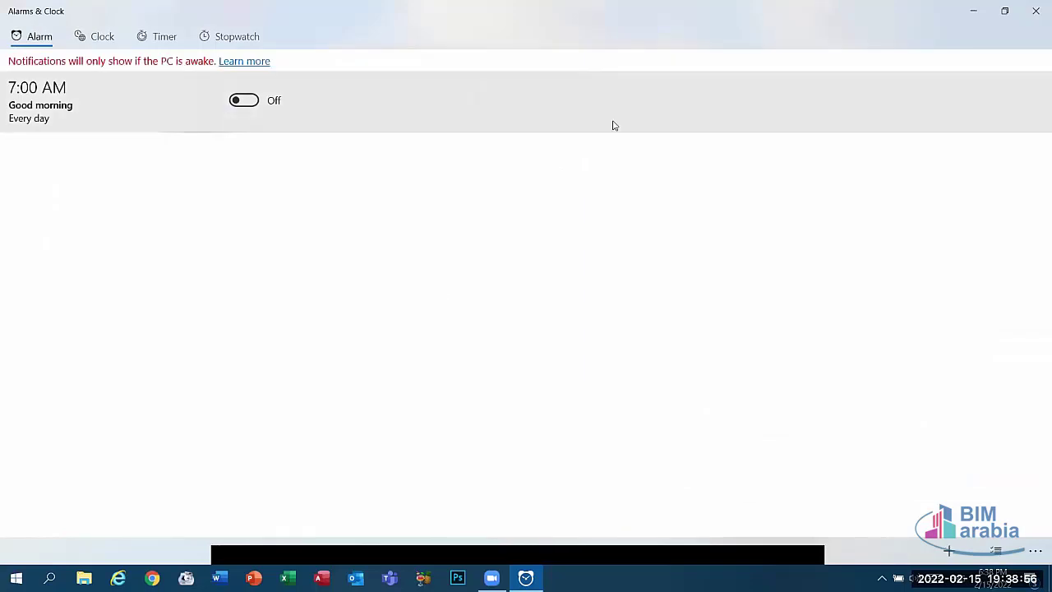
pyautogui.click(1035, 11)
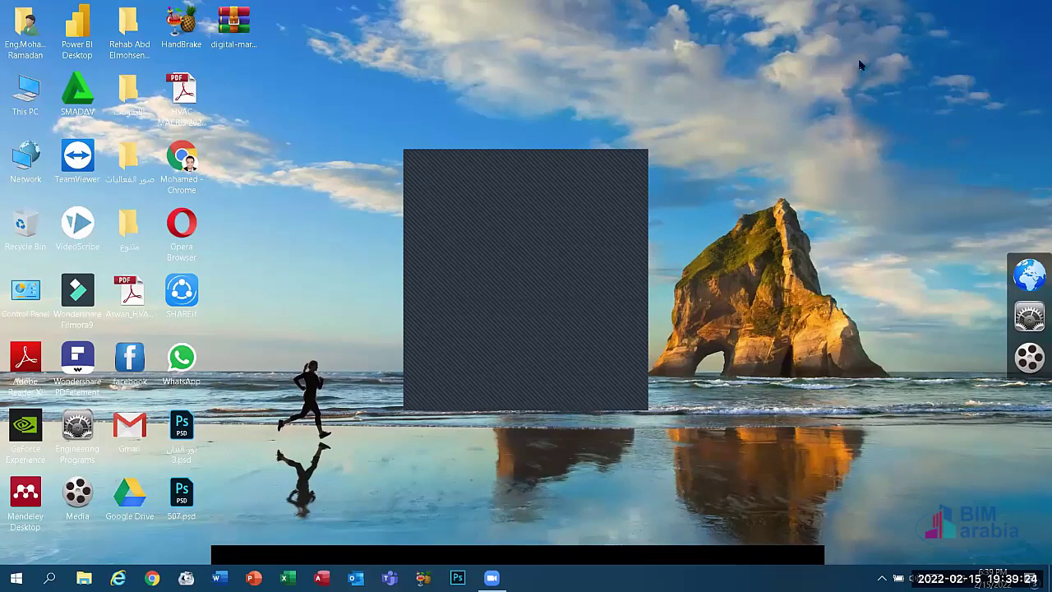
# Search Windows for "cal", launch the Calendar app and discard the unsaved event draft
pyautogui.click(50, 578)
pyautogui.write('cal')
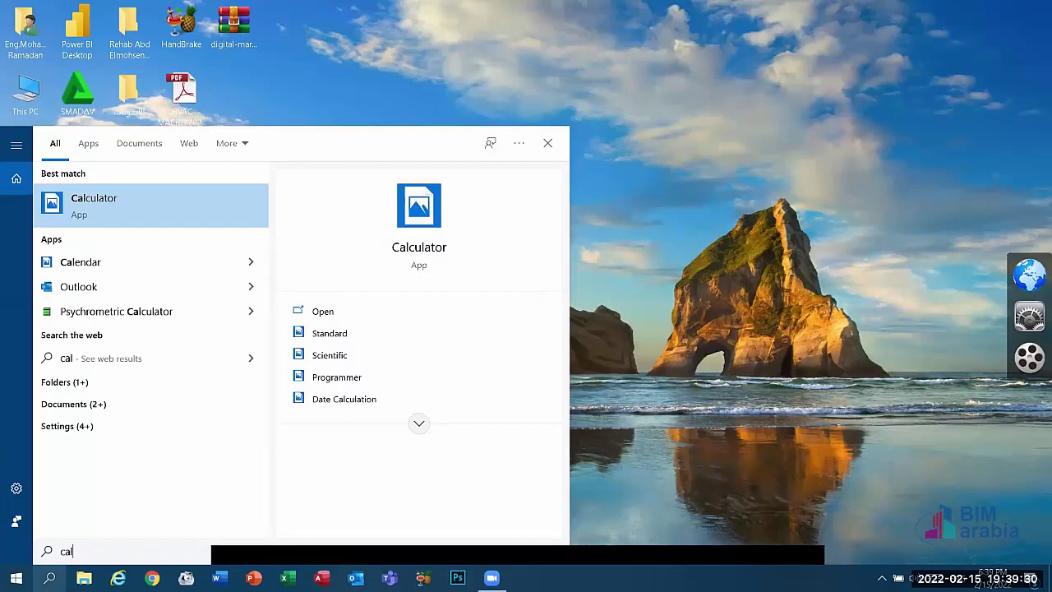
pyautogui.click(97, 265)
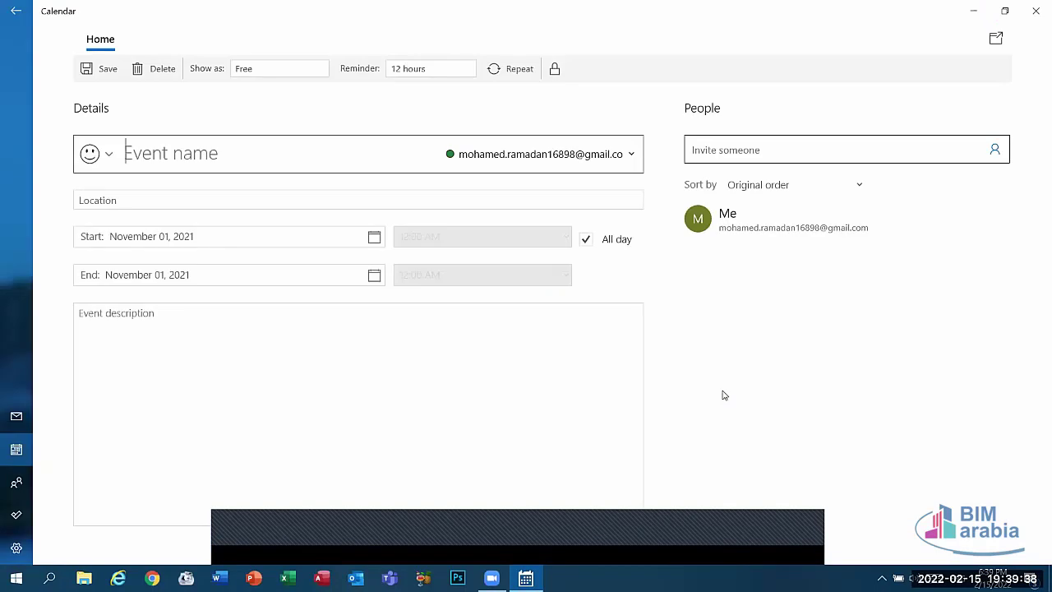
pyautogui.click(16, 13)
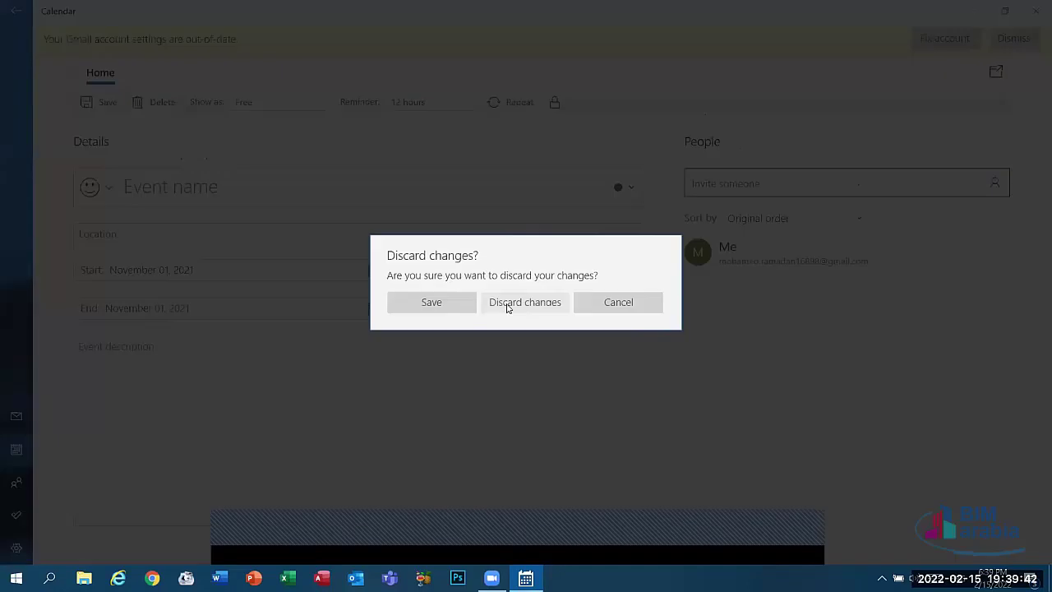
pyautogui.click(507, 305)
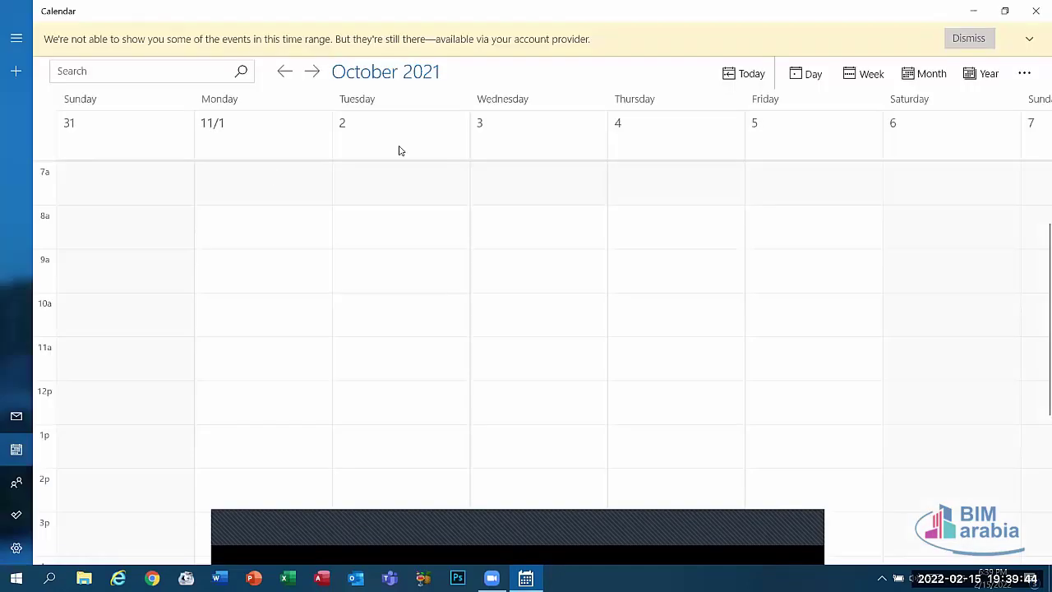
# Start a new all-day event on Thursday, November 4 and open its full details page
pyautogui.click(623, 124)
pyautogui.click(618, 124)
pyautogui.click(618, 124)
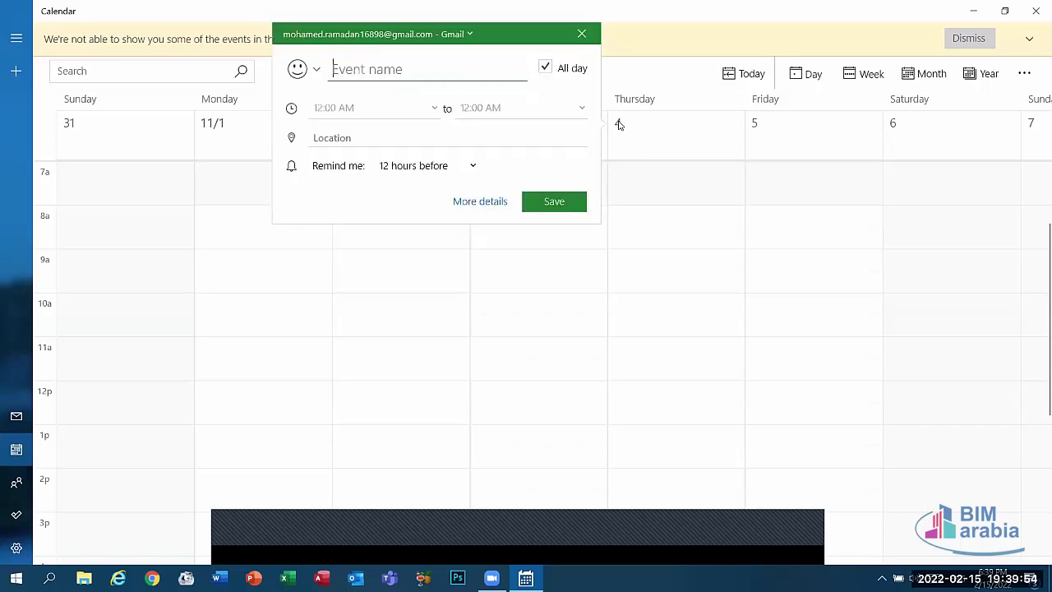
pyautogui.click(488, 202)
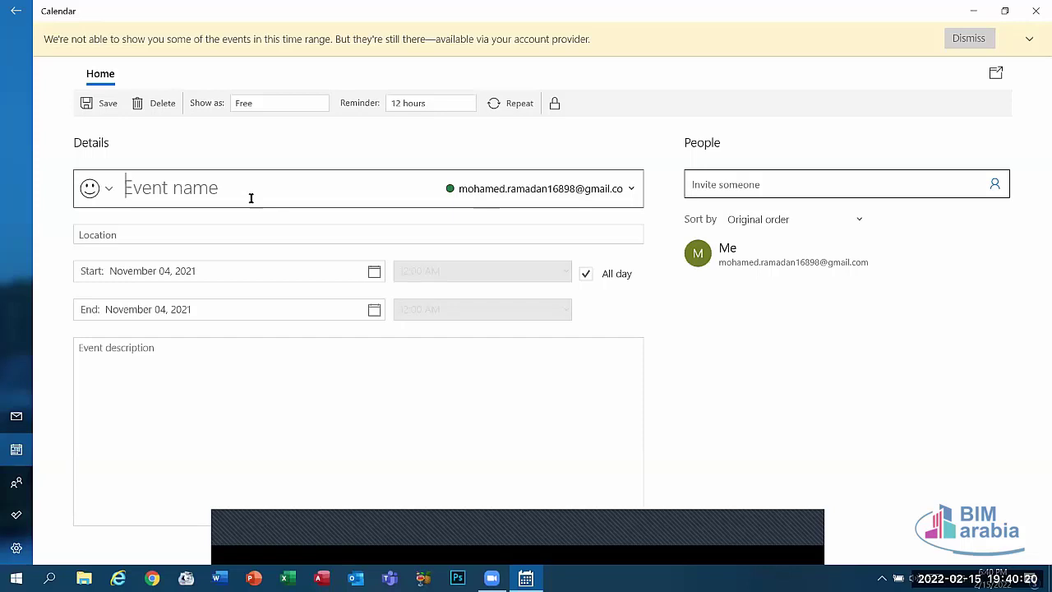
# Examine the new event's location, start and end date, description and reminder options without changing them
pyautogui.click(113, 237)
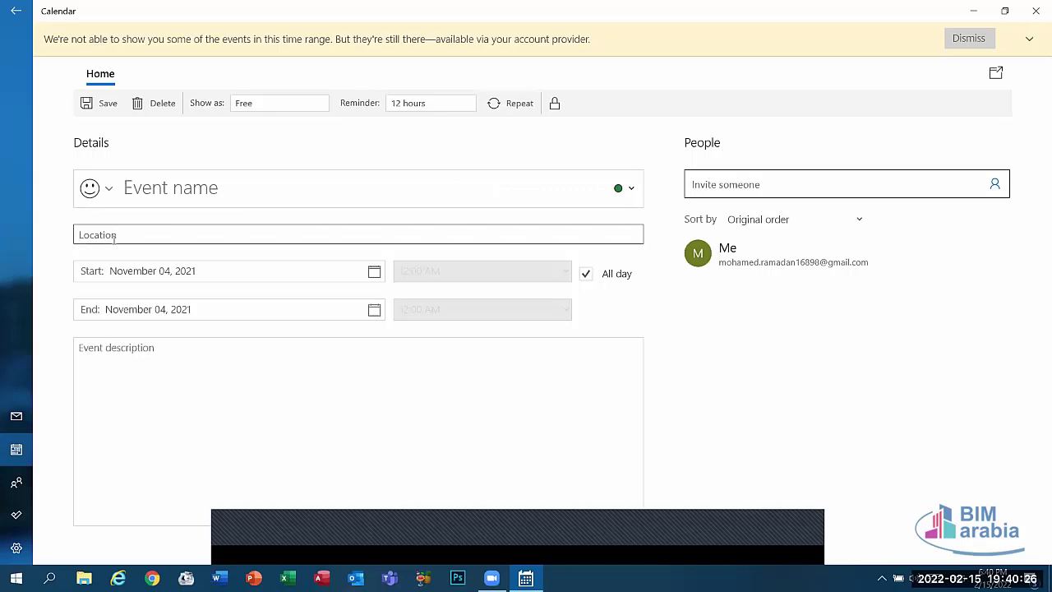
pyautogui.click(131, 271)
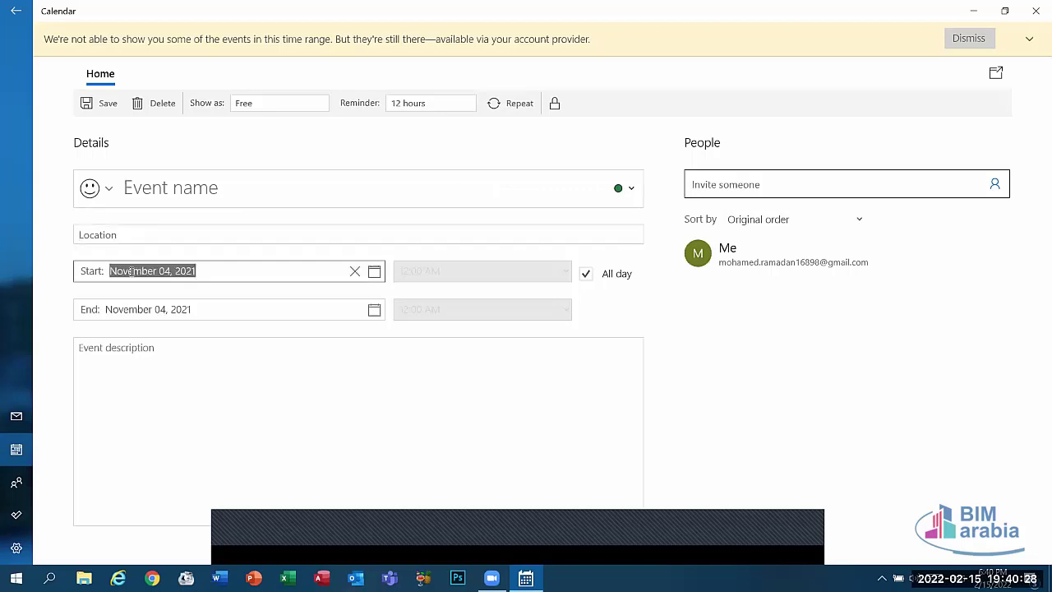
pyautogui.click(137, 309)
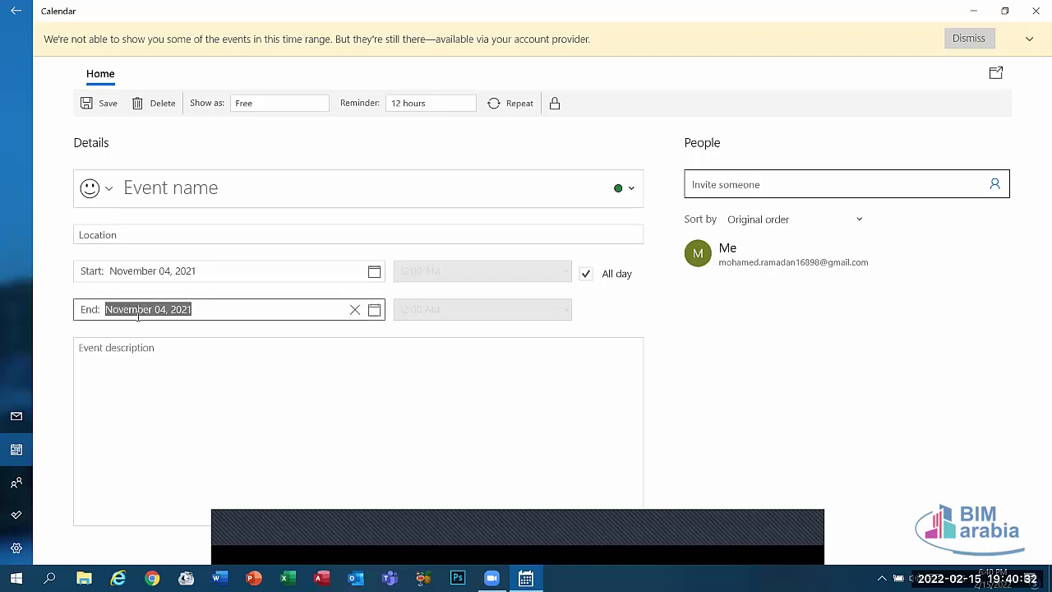
pyautogui.click(144, 343)
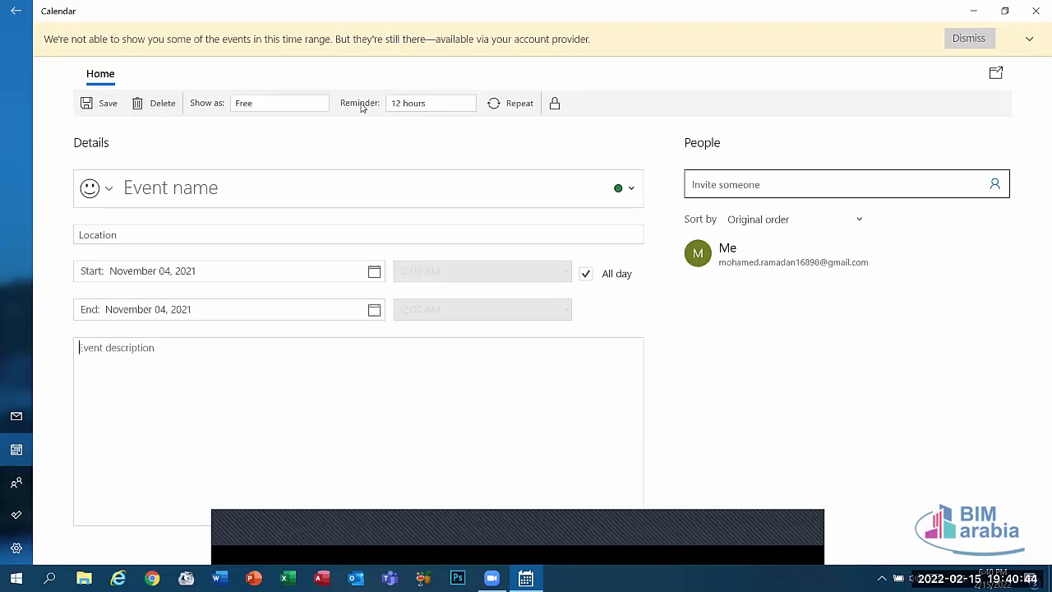
pyautogui.click(441, 106)
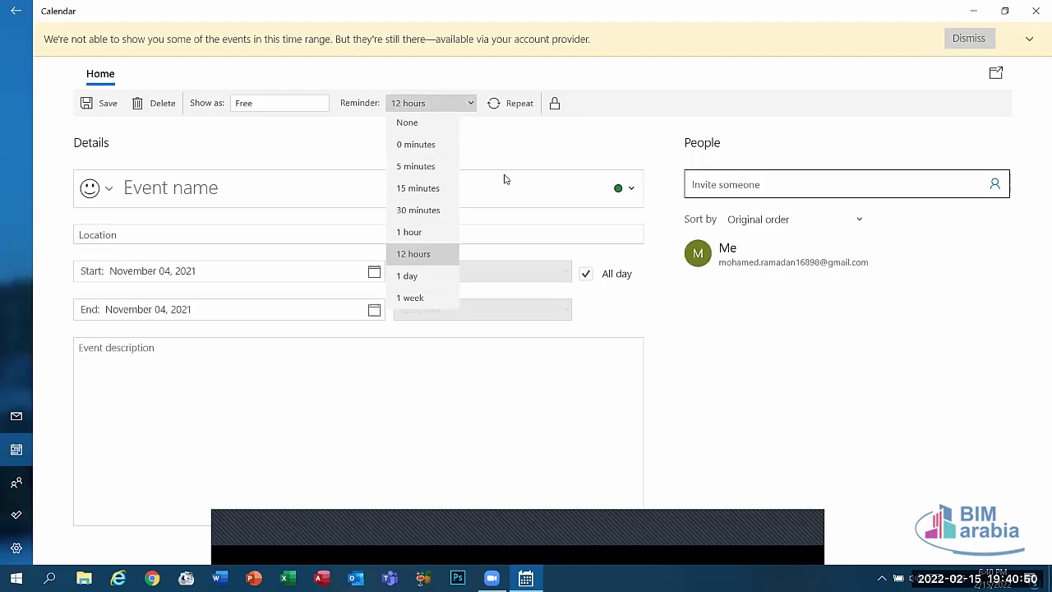
pyautogui.click(519, 137)
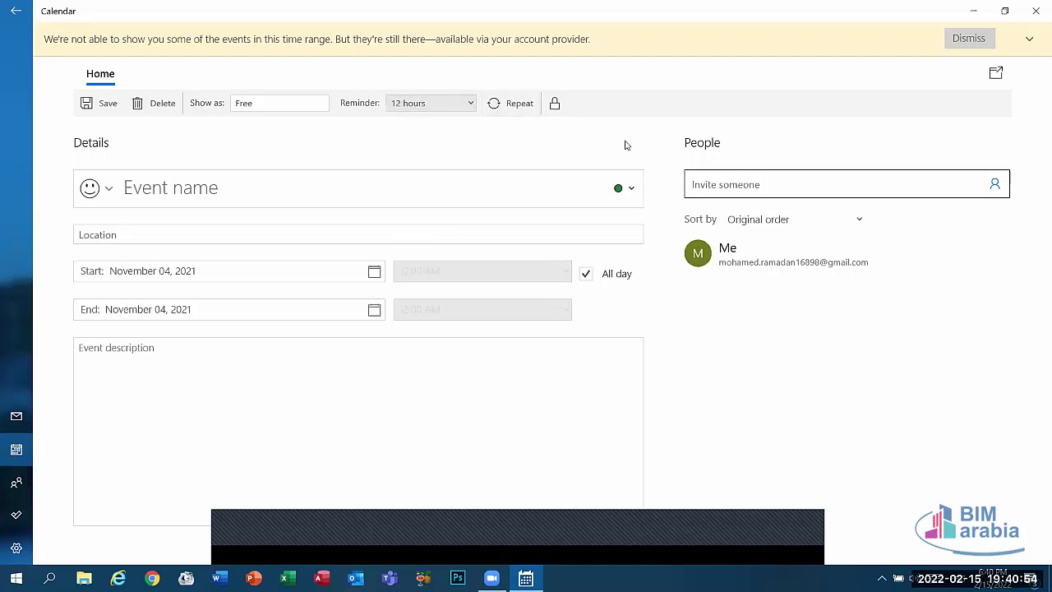
# View the event's invitation field and contact chooser, and close the chooser without adding anyone
pyautogui.click(710, 185)
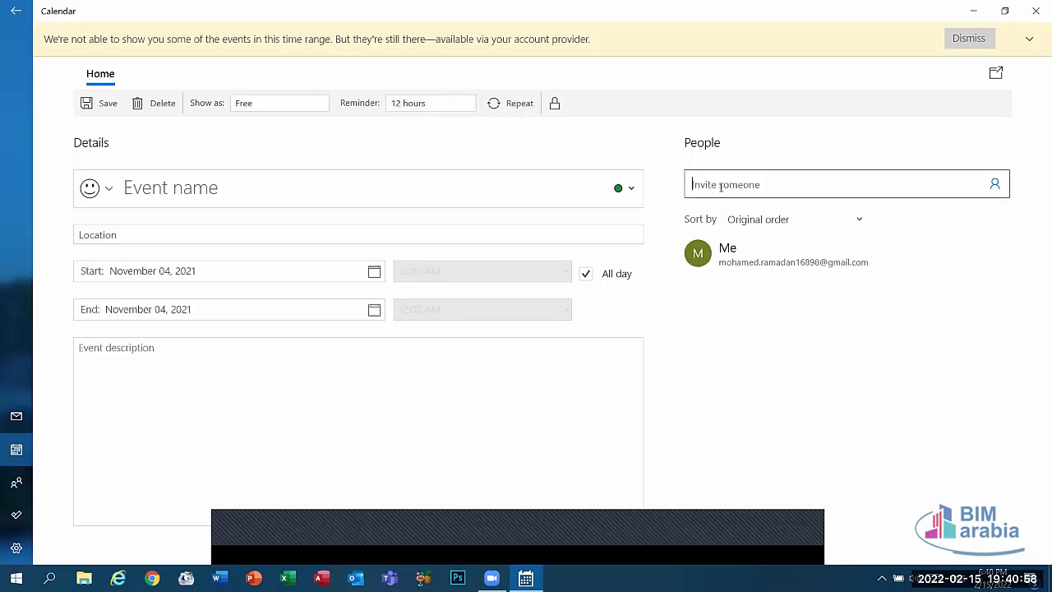
pyautogui.click(994, 184)
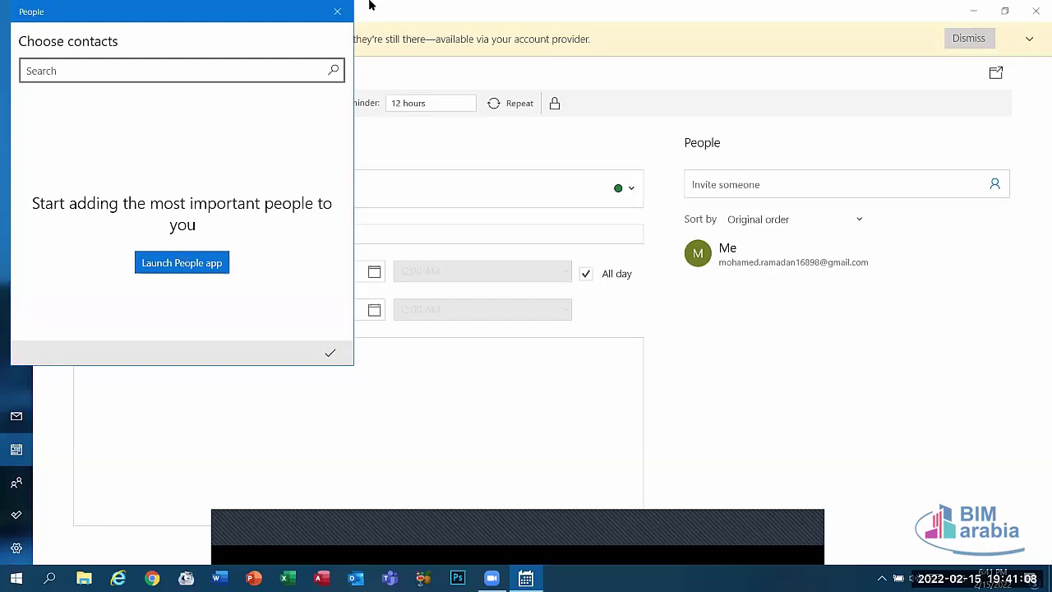
pyautogui.click(337, 11)
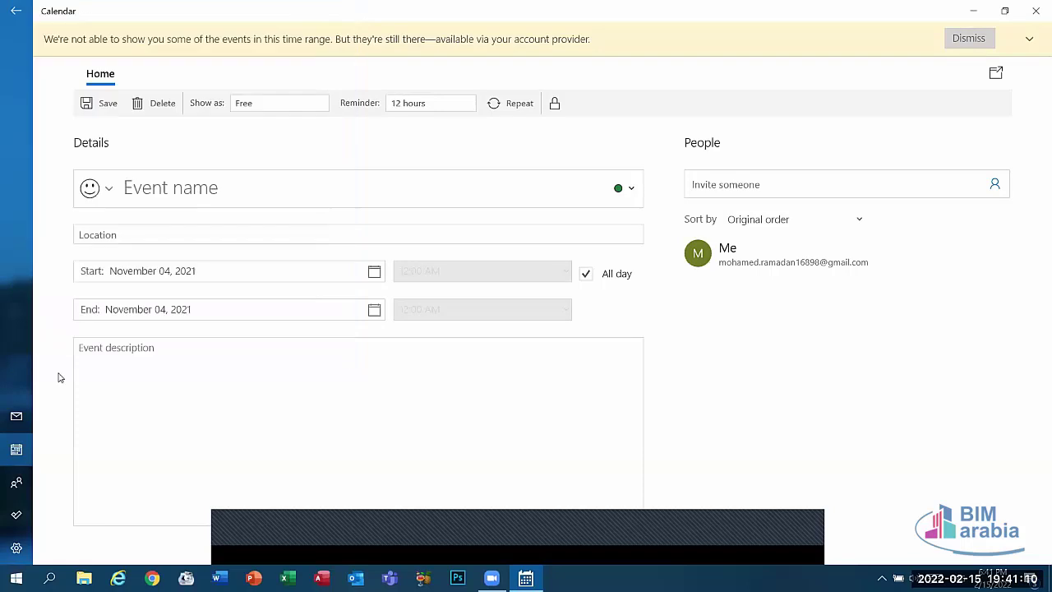
# Switch from Calendar to the Mail app and maximize its inbox window
pyautogui.click(16, 417)
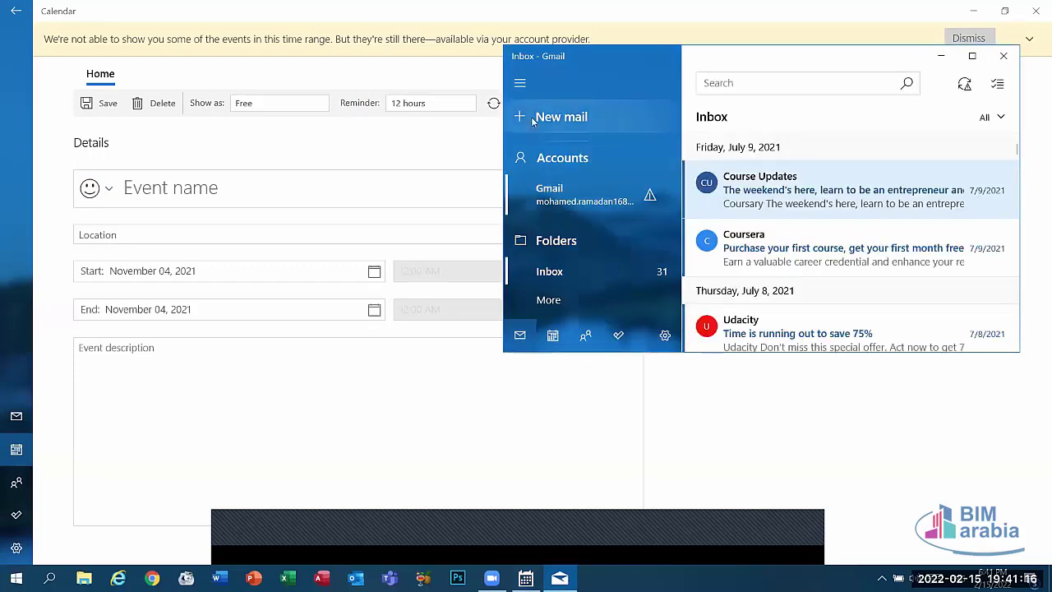
pyautogui.click(972, 55)
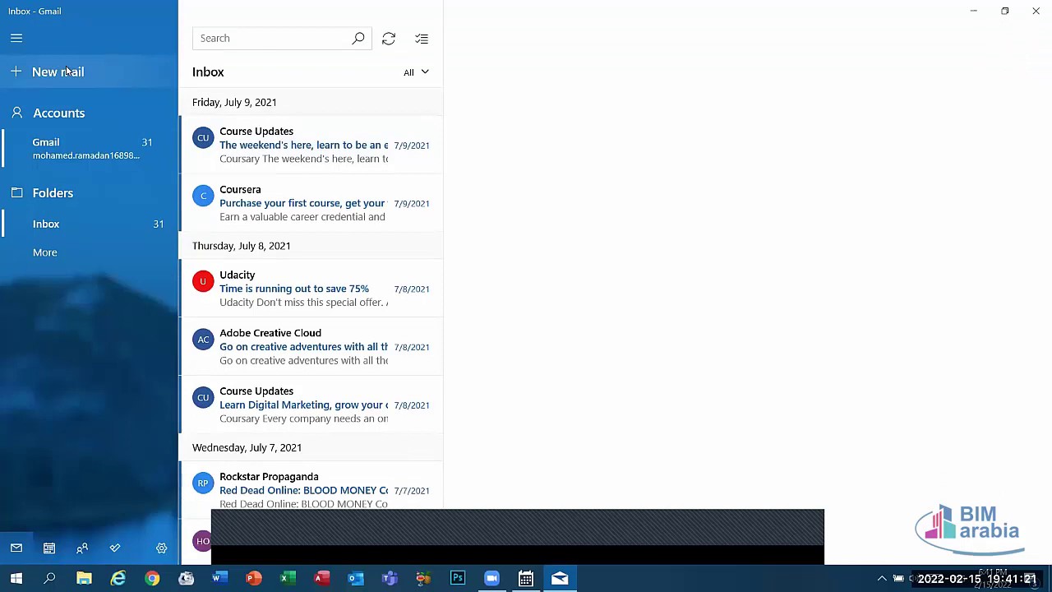
# Start a new mail message and enter a first name in its body above the signature
pyautogui.click(68, 73)
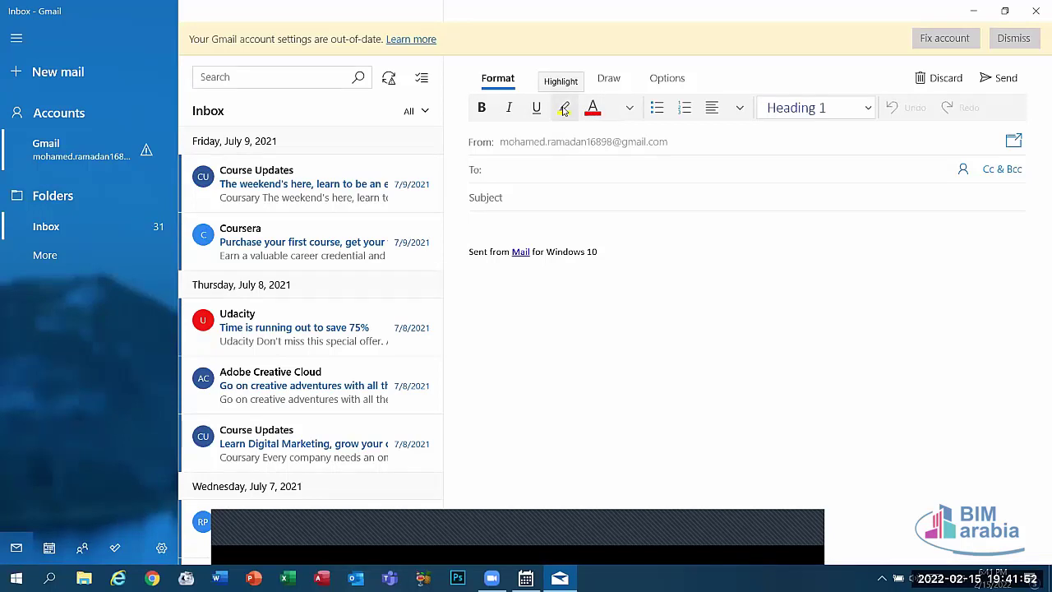
pyautogui.write('m')
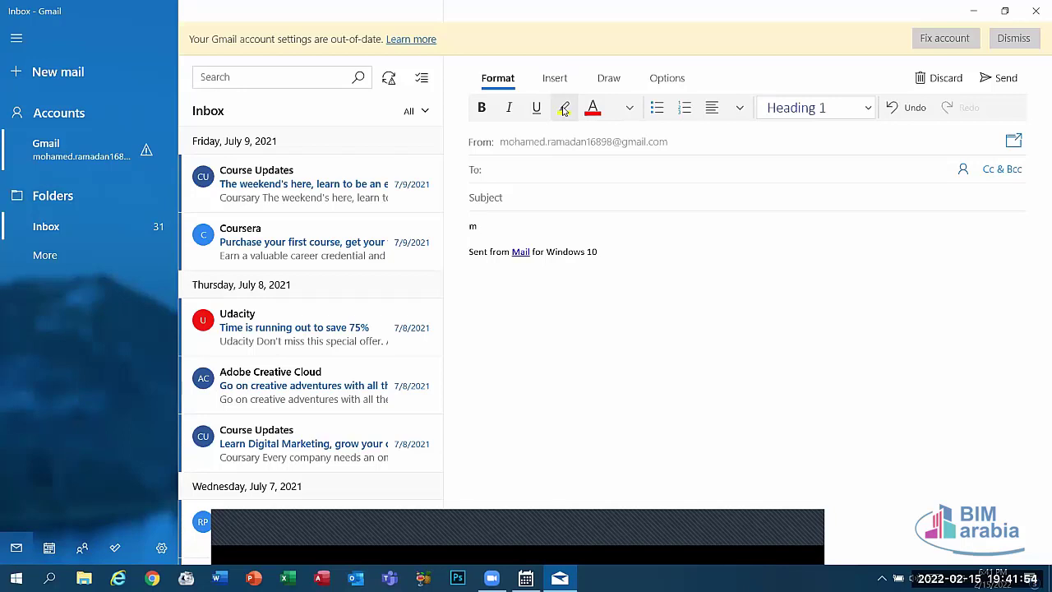
pyautogui.write('d')
pyautogui.press('BackSpace')
pyautogui.press('BackSpace')
pyautogui.write('Mohamed')
# Color the name in the message body green and highlight it in yellow
pyautogui.doubleClick(503, 225)
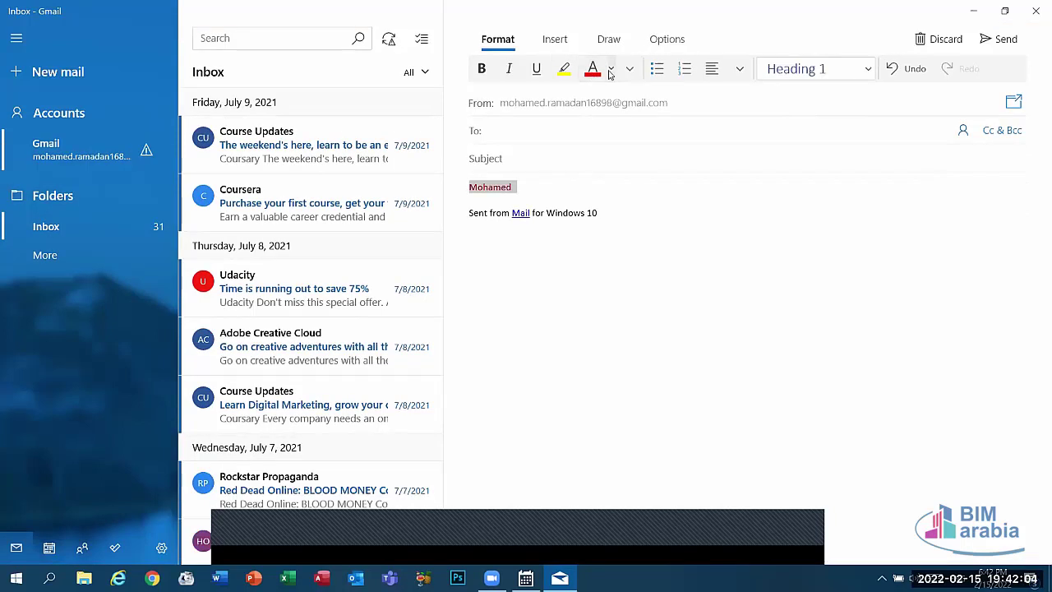
pyautogui.click(611, 71)
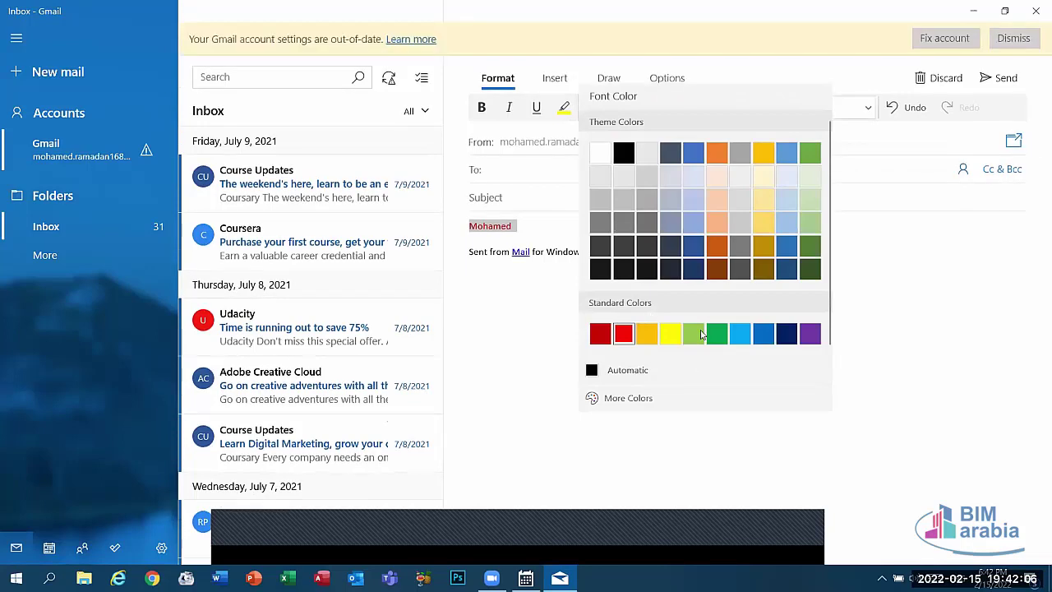
pyautogui.click(716, 333)
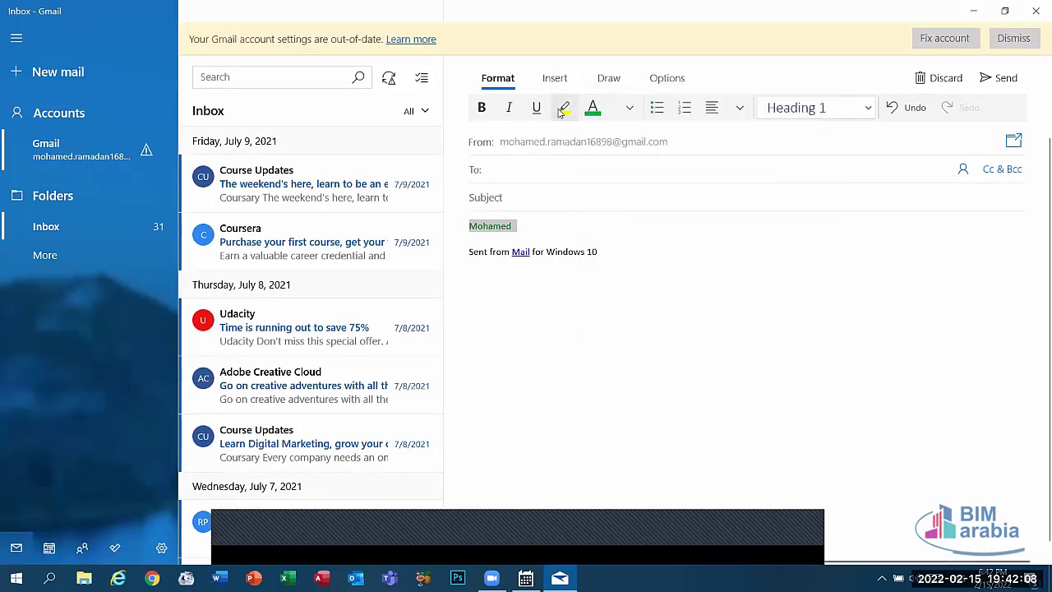
pyautogui.click(562, 110)
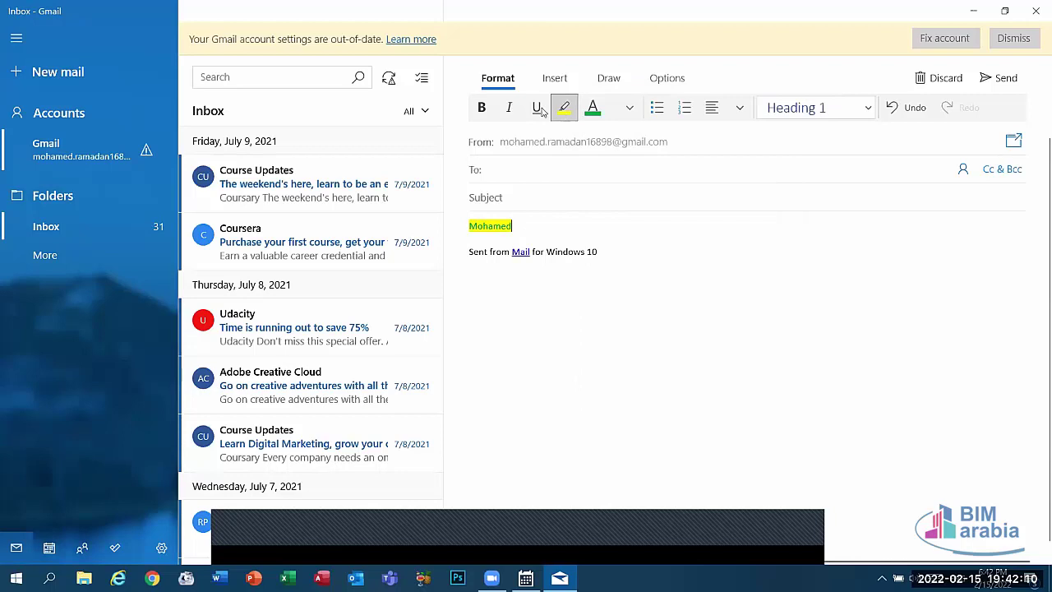
# Apply underline, italic and bold formatting to the name in the message body
pyautogui.click(533, 111)
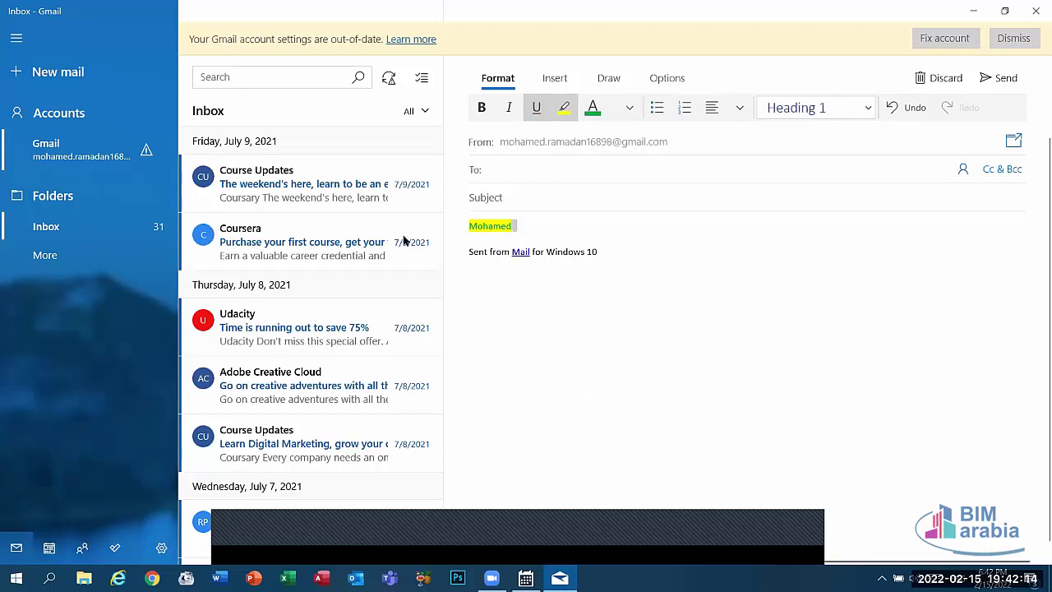
pyautogui.doubleClick(497, 227)
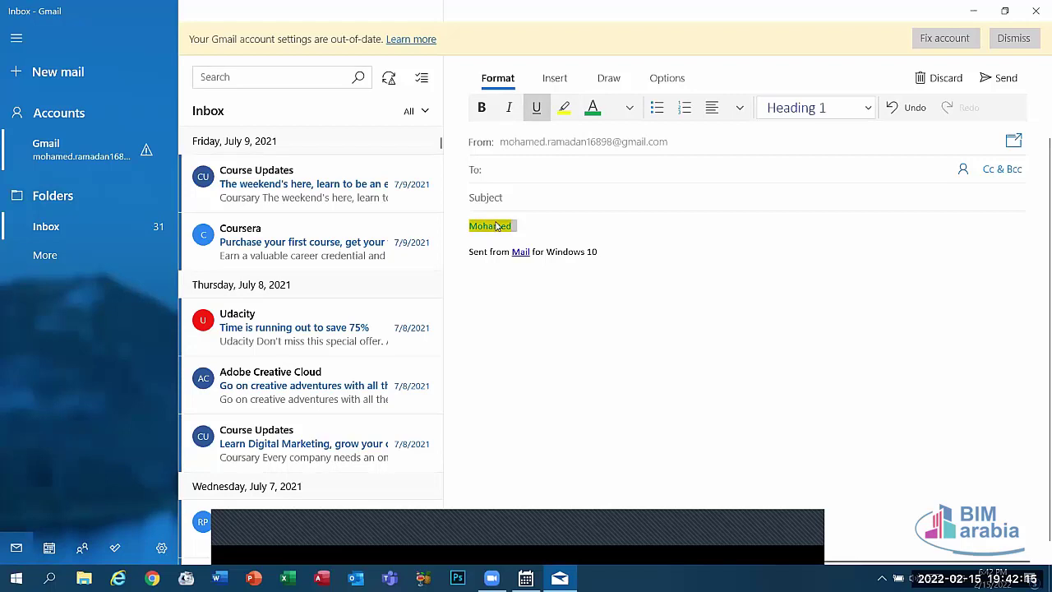
pyautogui.click(535, 115)
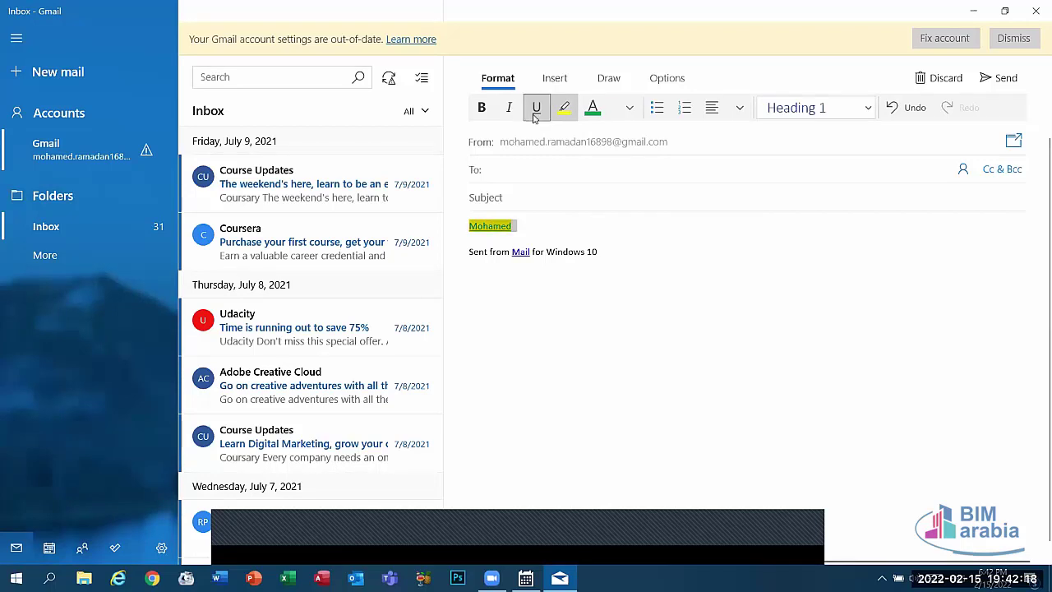
pyautogui.click(506, 111)
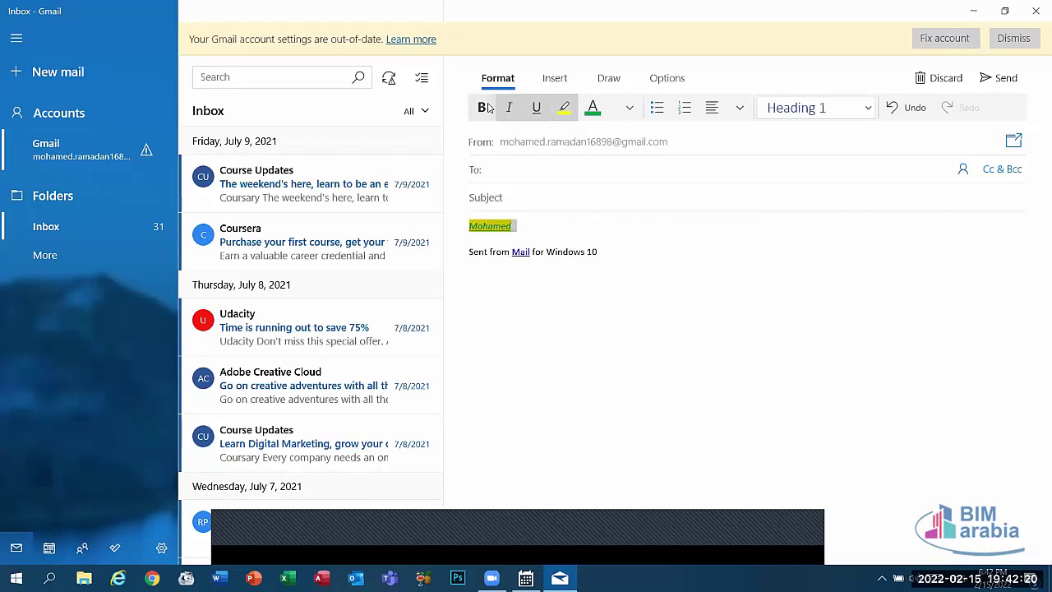
pyautogui.click(484, 108)
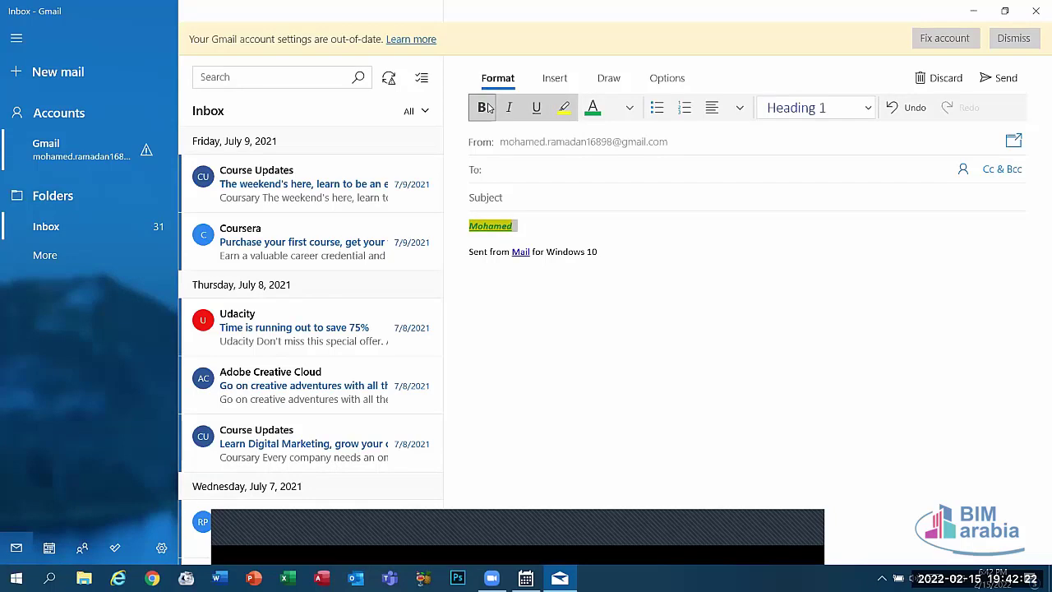
pyautogui.click(515, 226)
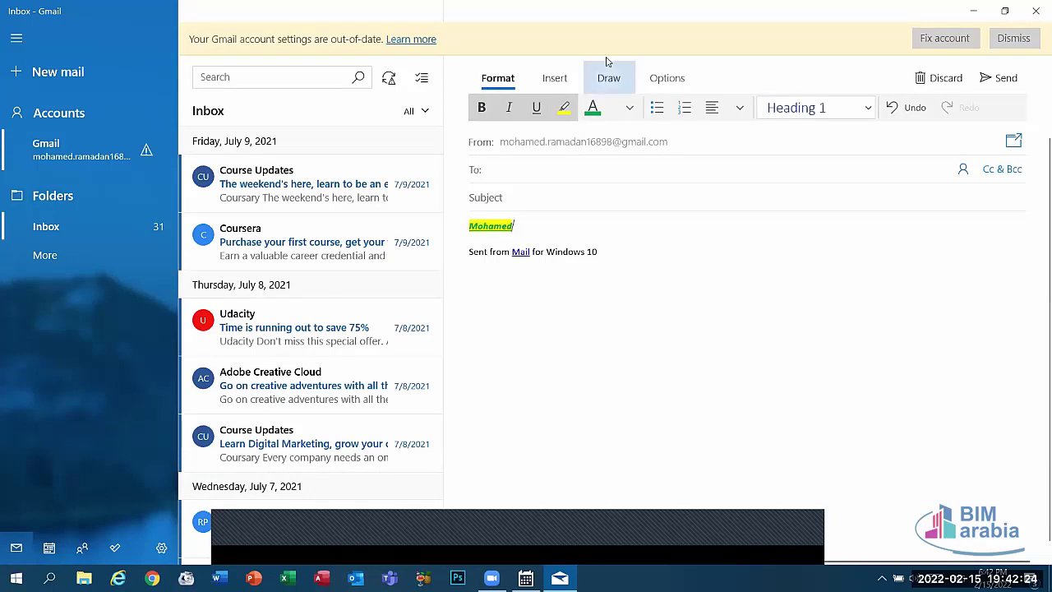
# View the message's options for inserting files, tables, pictures, links and emoji, and close the Mail window
pyautogui.click(556, 82)
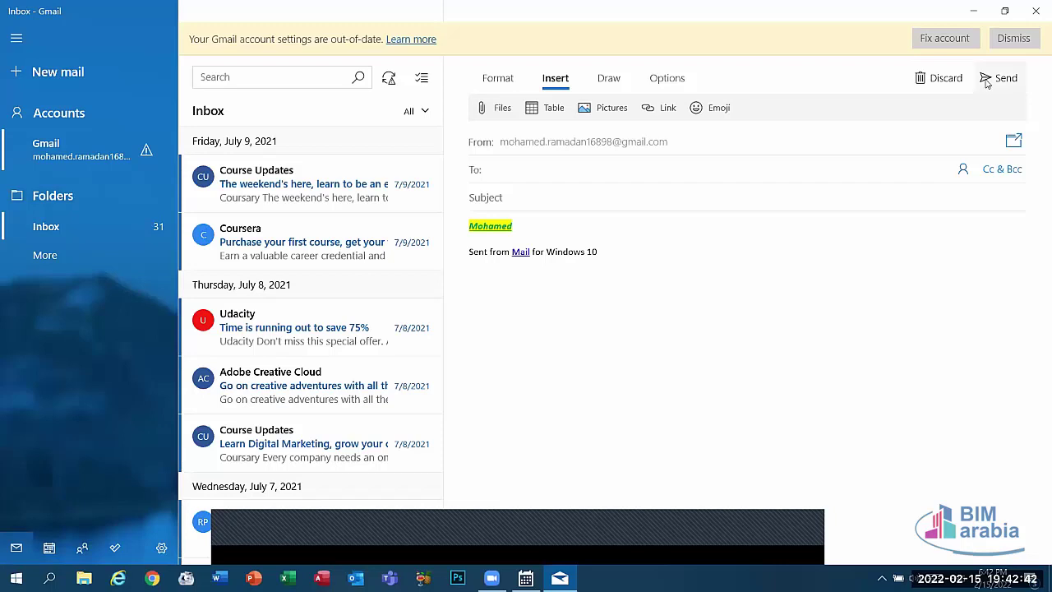
pyautogui.click(60, 113)
pyautogui.click(1036, 9)
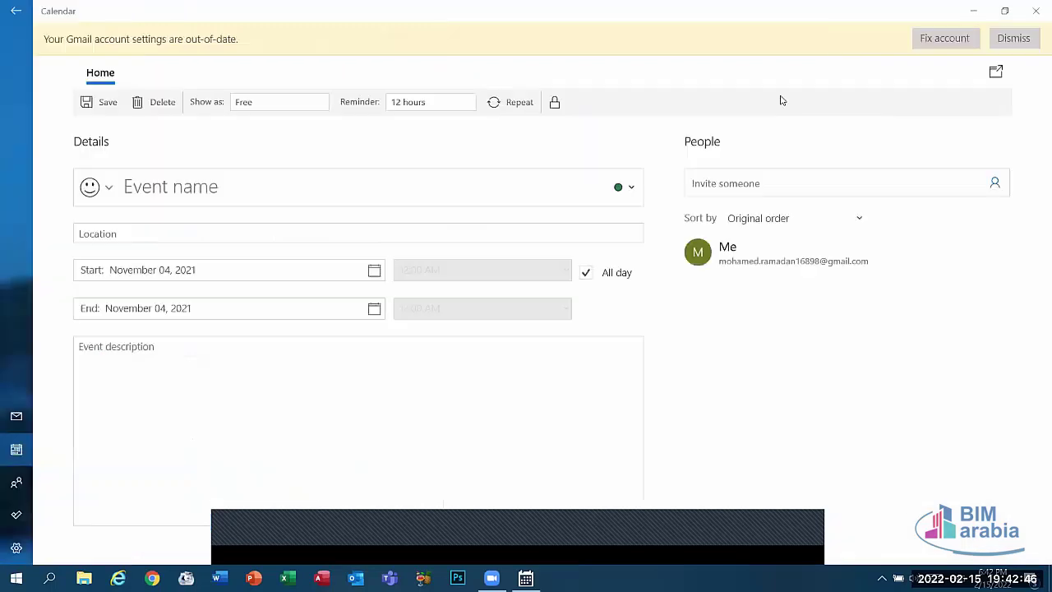
# From Calendar, view the People contact list and the Gaming and Entertainment sections of Microsoft Store, closing each window
pyautogui.click(17, 484)
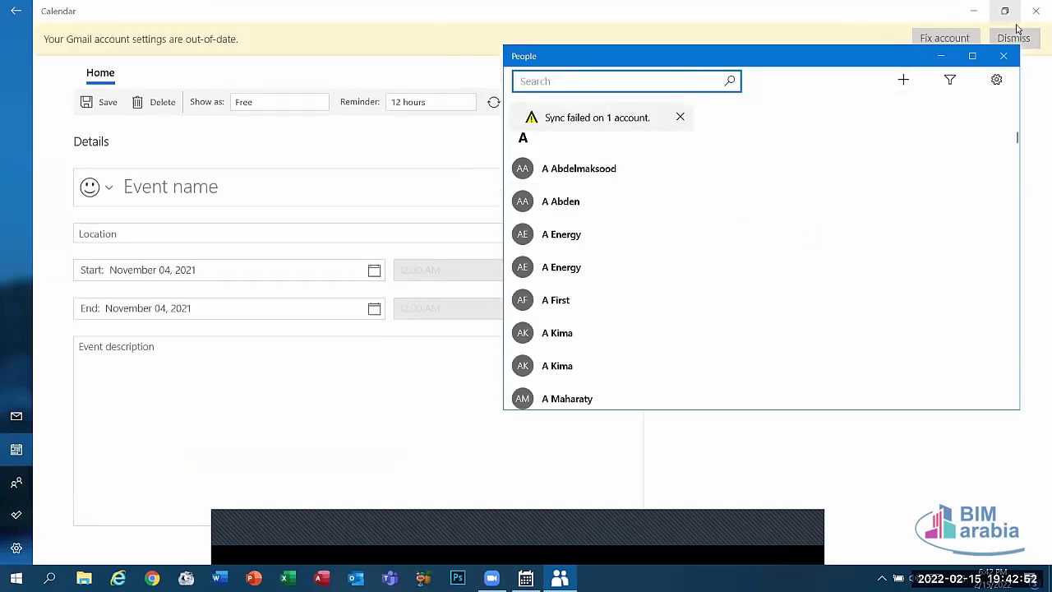
pyautogui.click(1003, 55)
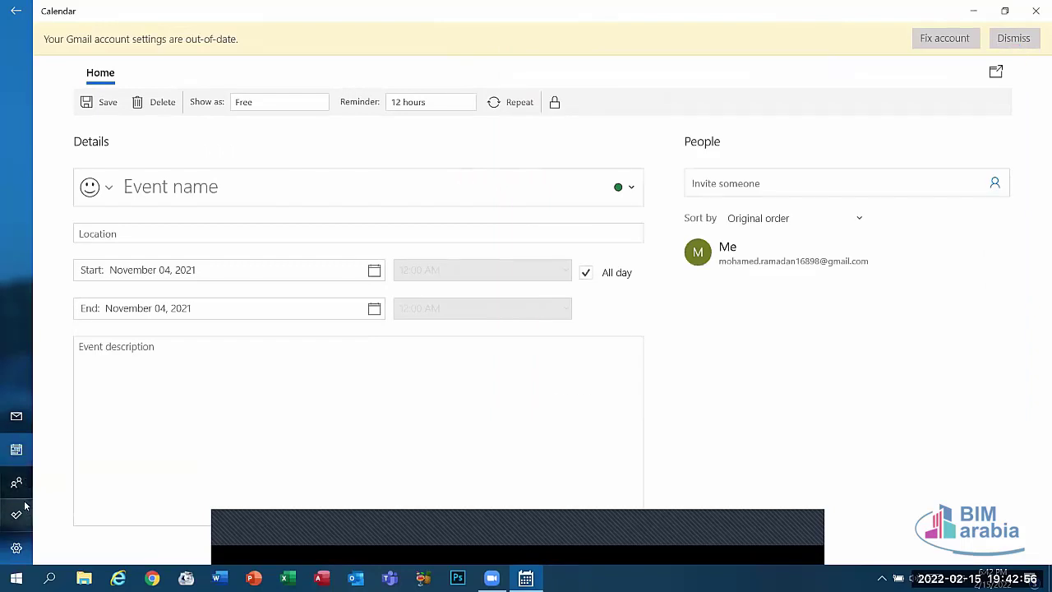
pyautogui.click(20, 513)
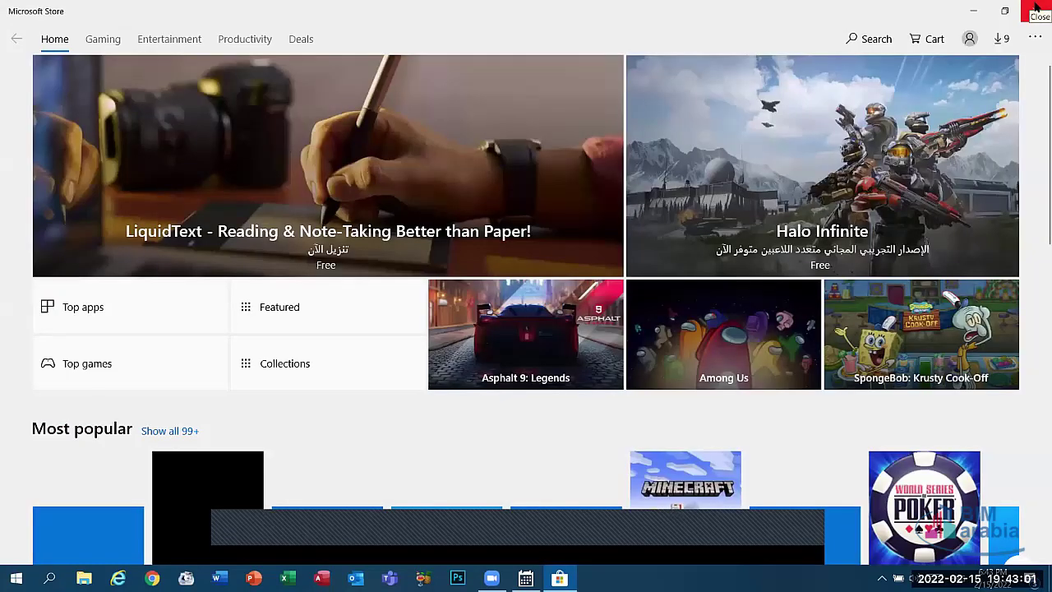
pyautogui.click(1036, 7)
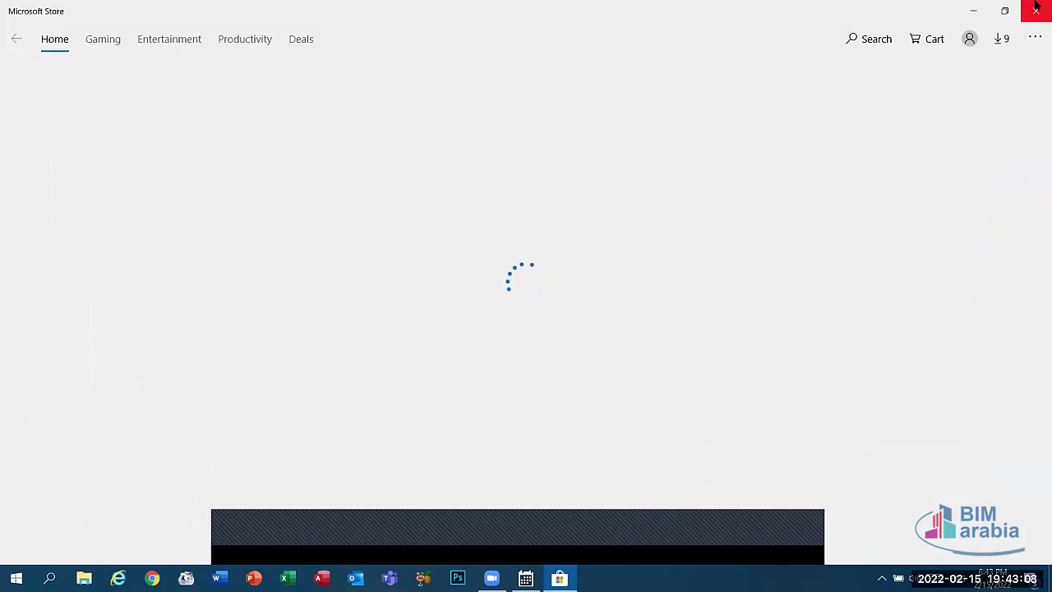
pyautogui.click(115, 41)
pyautogui.click(164, 39)
pyautogui.click(234, 39)
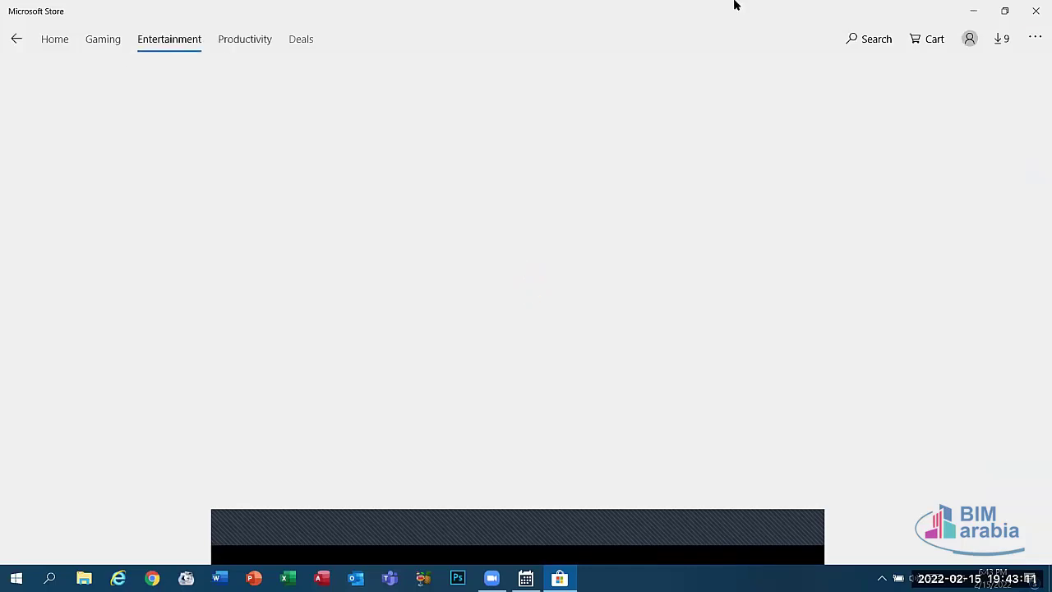
pyautogui.click(1036, 8)
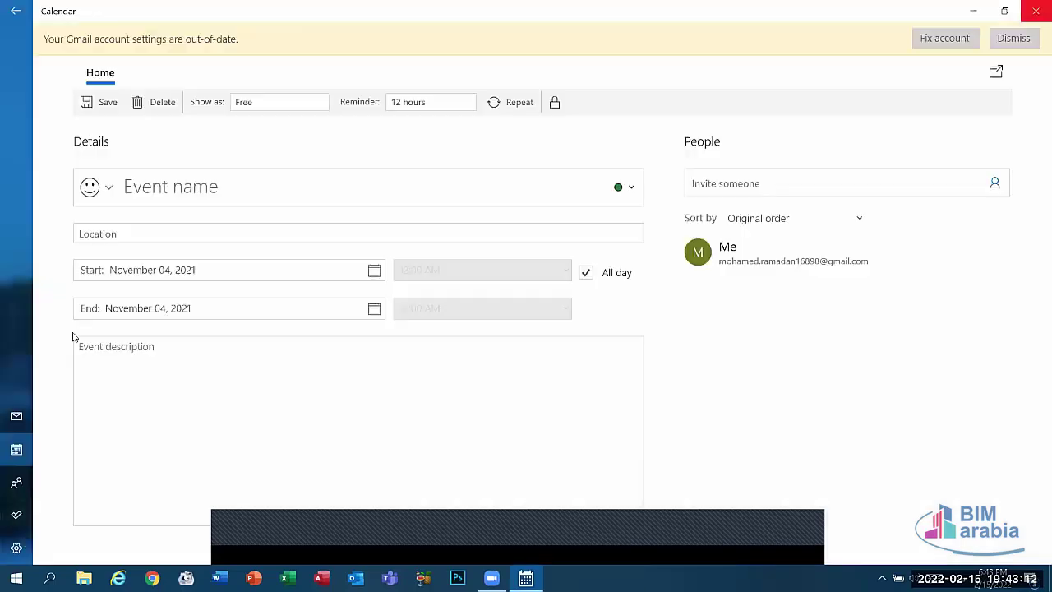
# View the list of Calendar settings without changing any, and close the Calendar window
pyautogui.click(16, 548)
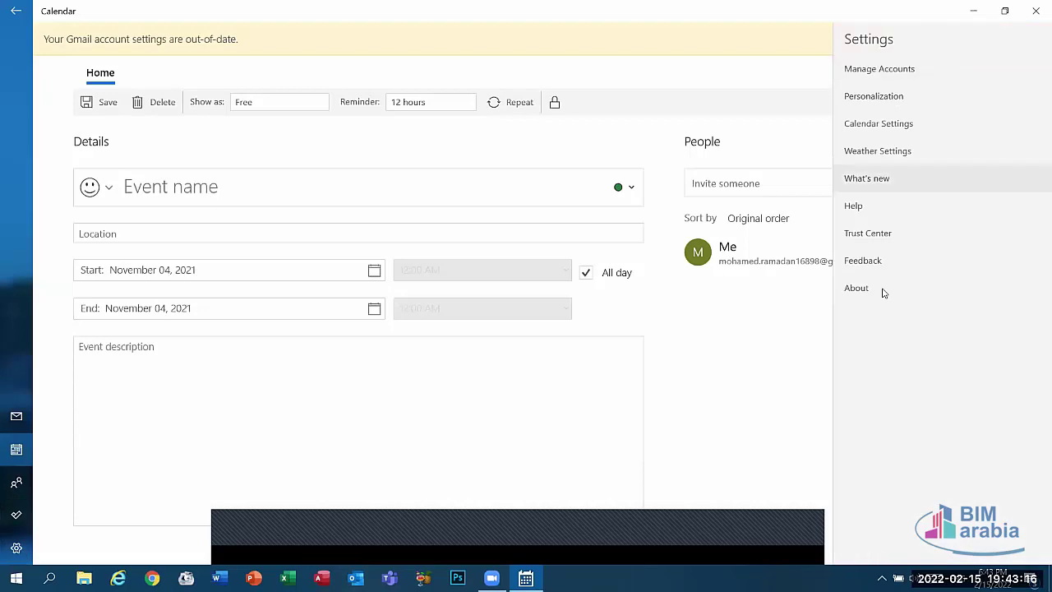
pyautogui.click(551, 436)
pyautogui.click(97, 102)
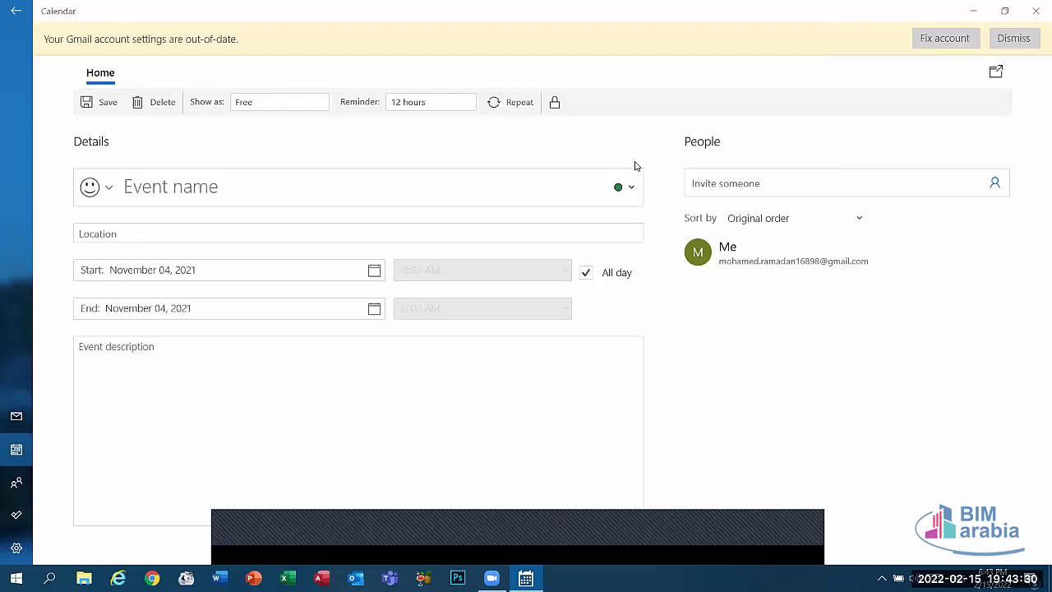
pyautogui.click(1035, 11)
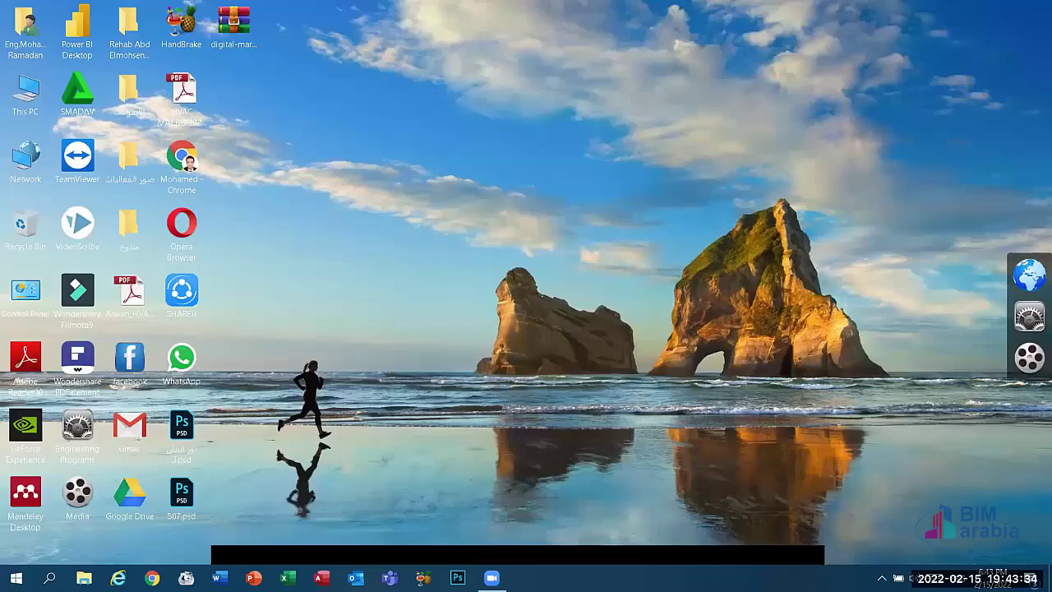
pyautogui.press('super+s')
pyautogui.write('cal')
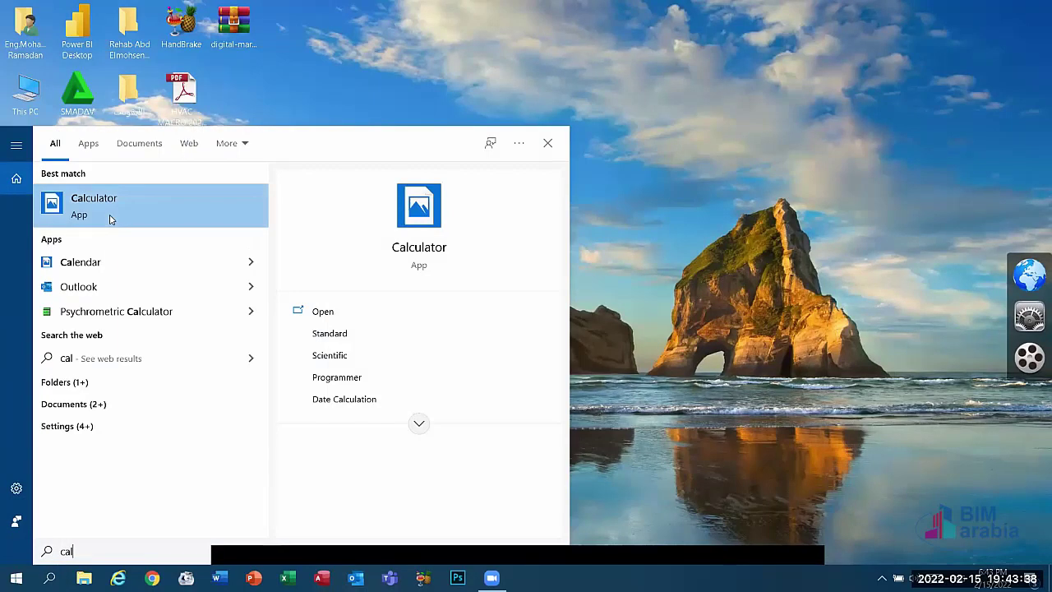
pyautogui.click(110, 219)
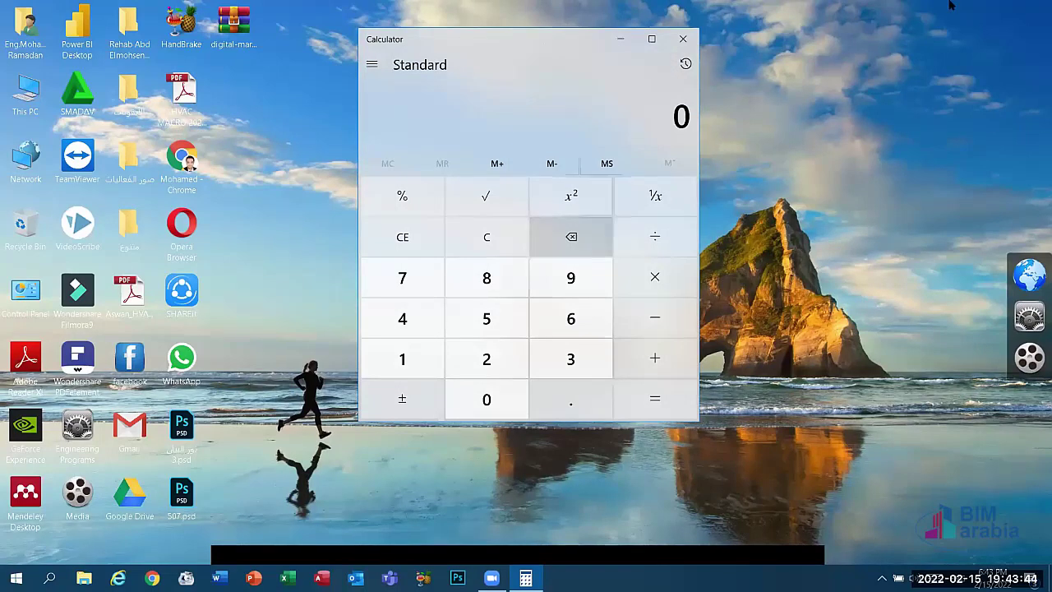
pyautogui.click(683, 39)
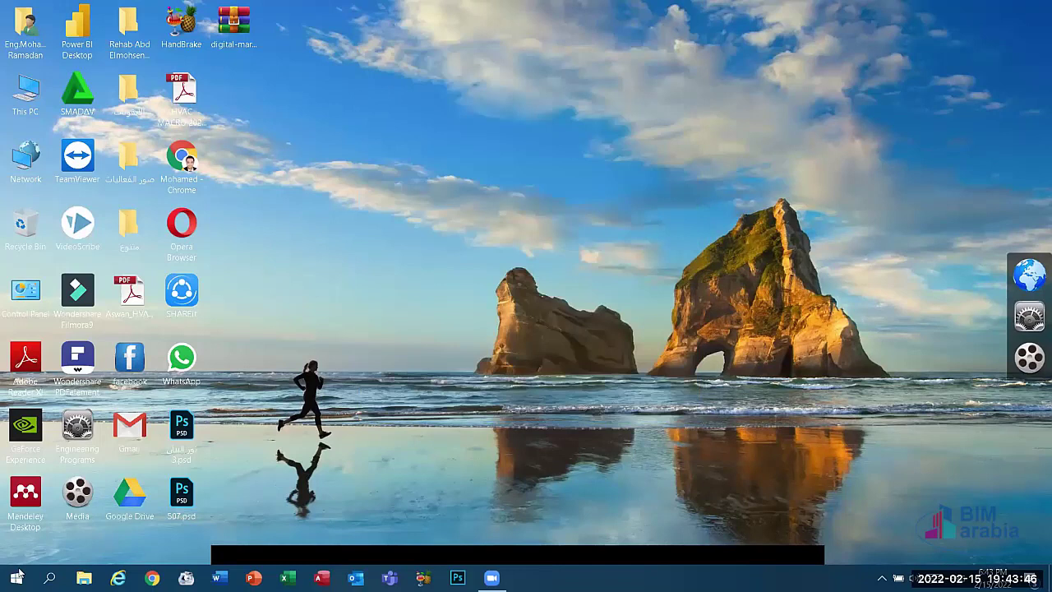
# Search Windows for "cal" and open the Calculator app
pyautogui.click(50, 578)
pyautogui.write('cal')
pyautogui.click(115, 198)
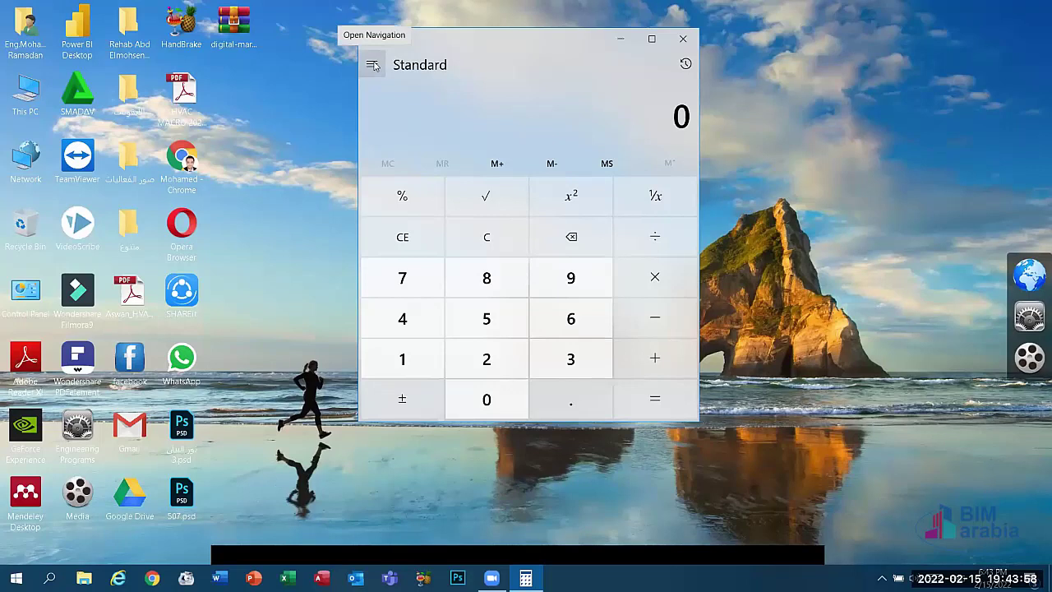
# View Calculator's Scientific mode in a maximized window and switch to Programmer mode
pyautogui.click(373, 65)
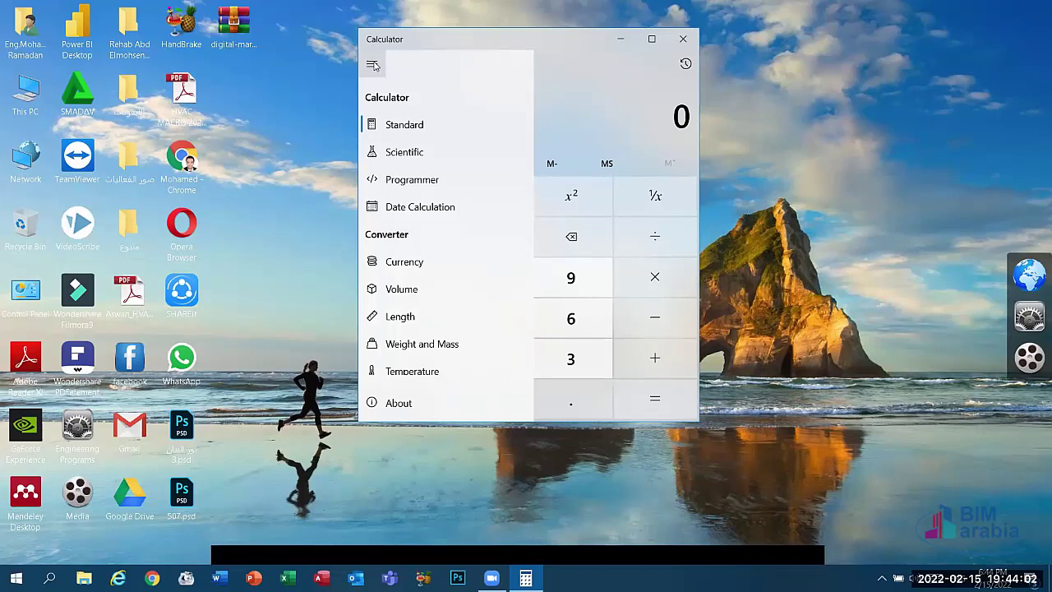
pyautogui.click(400, 153)
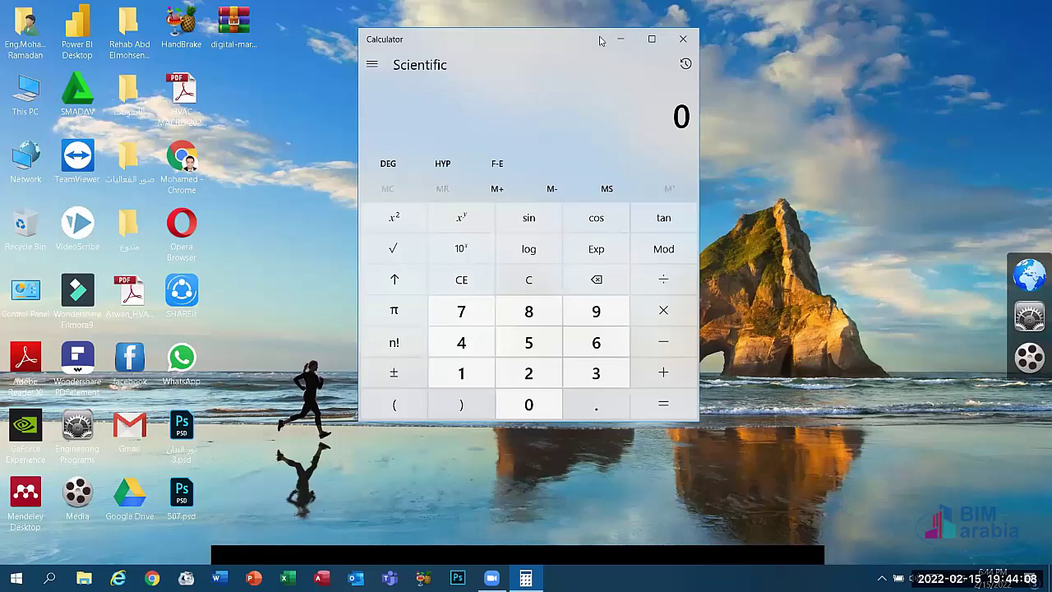
pyautogui.click(652, 38)
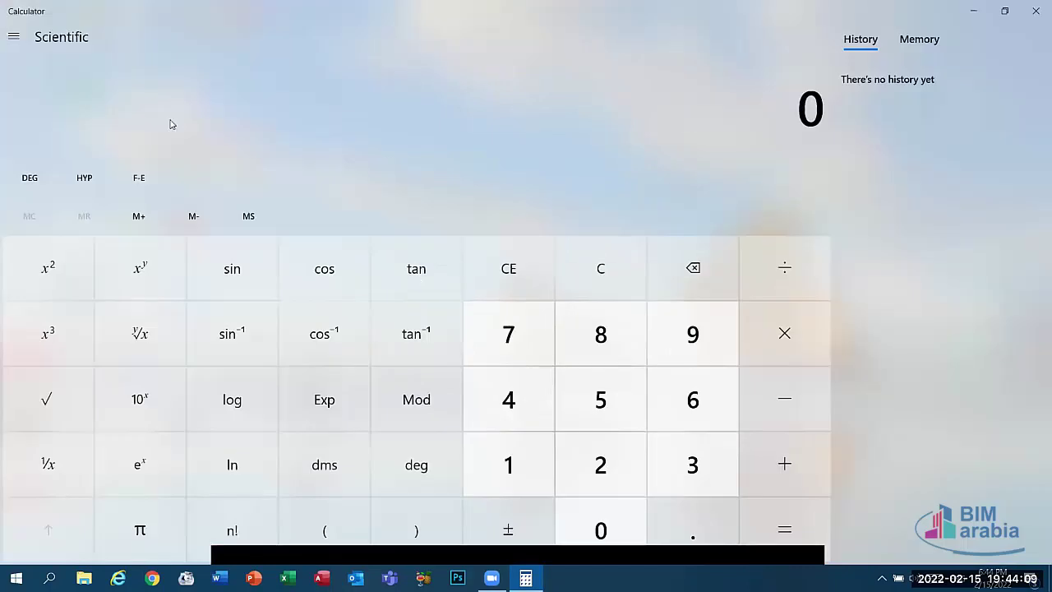
pyautogui.click(13, 35)
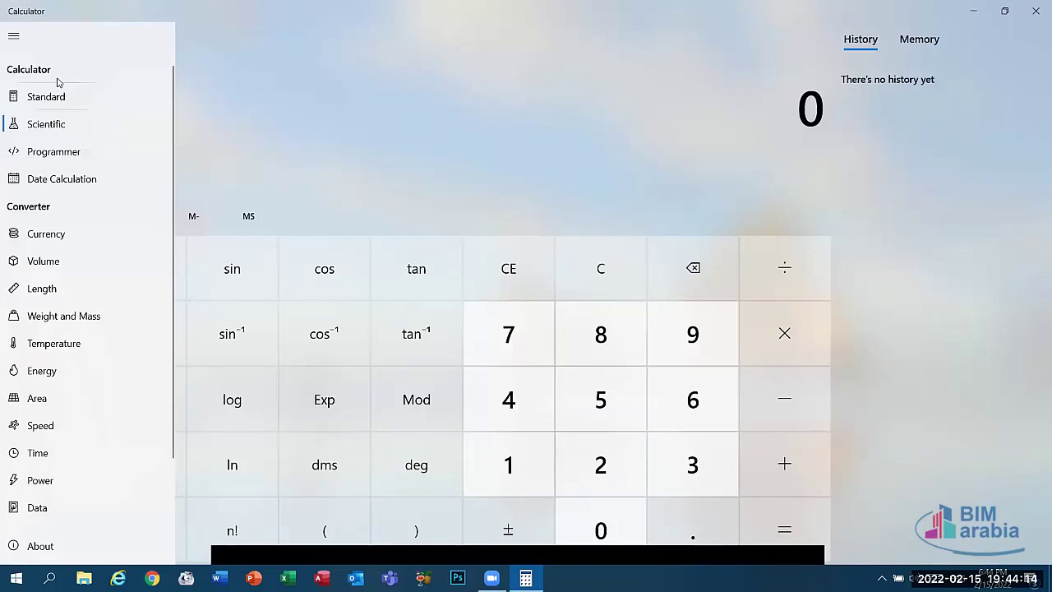
pyautogui.click(47, 151)
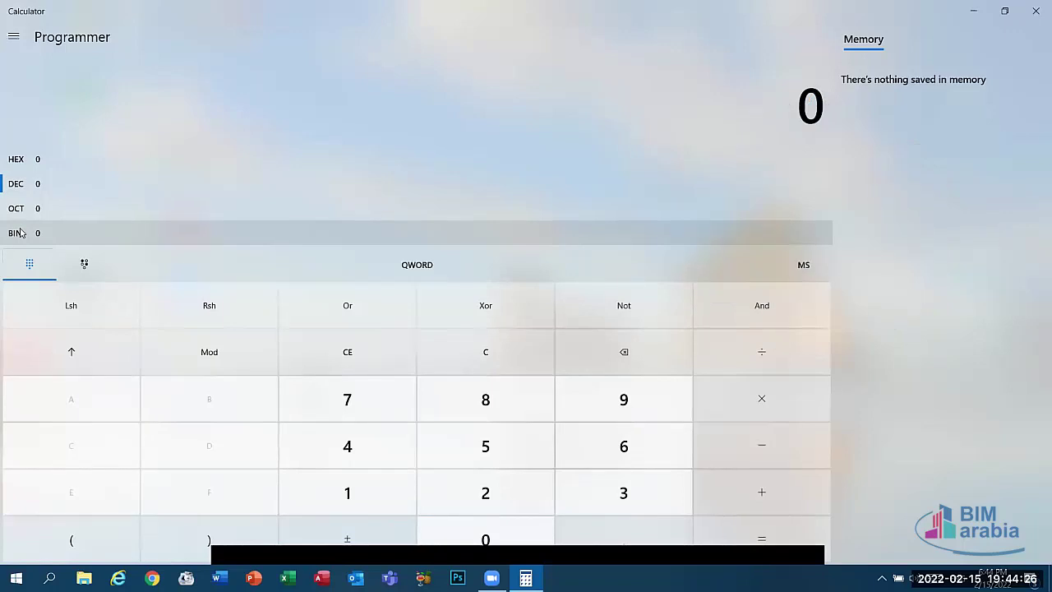
# Switch Calculator to the Currency converter and update its exchange rates
pyautogui.click(25, 45)
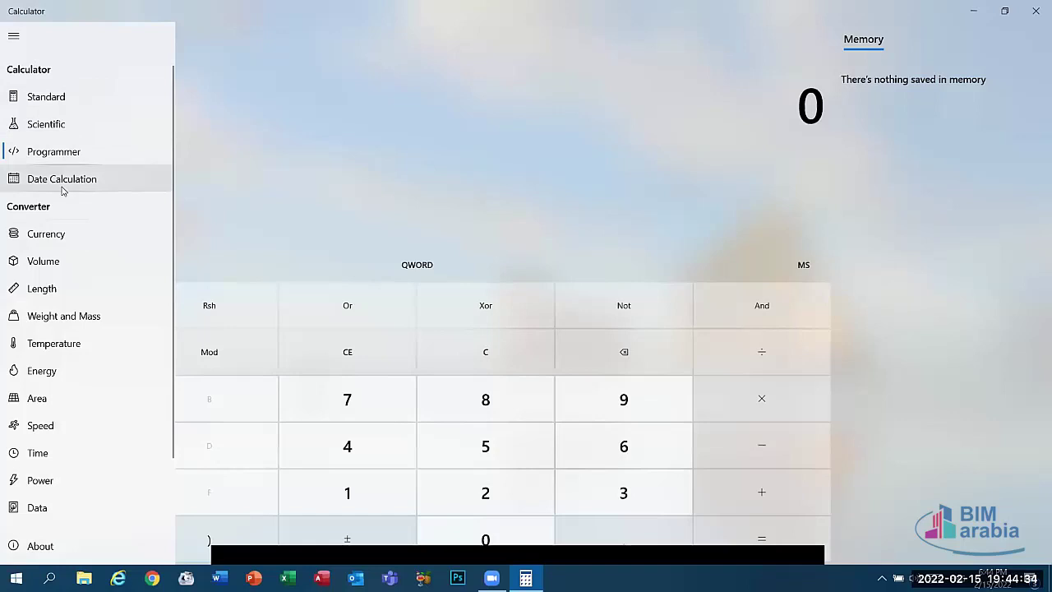
pyautogui.click(40, 233)
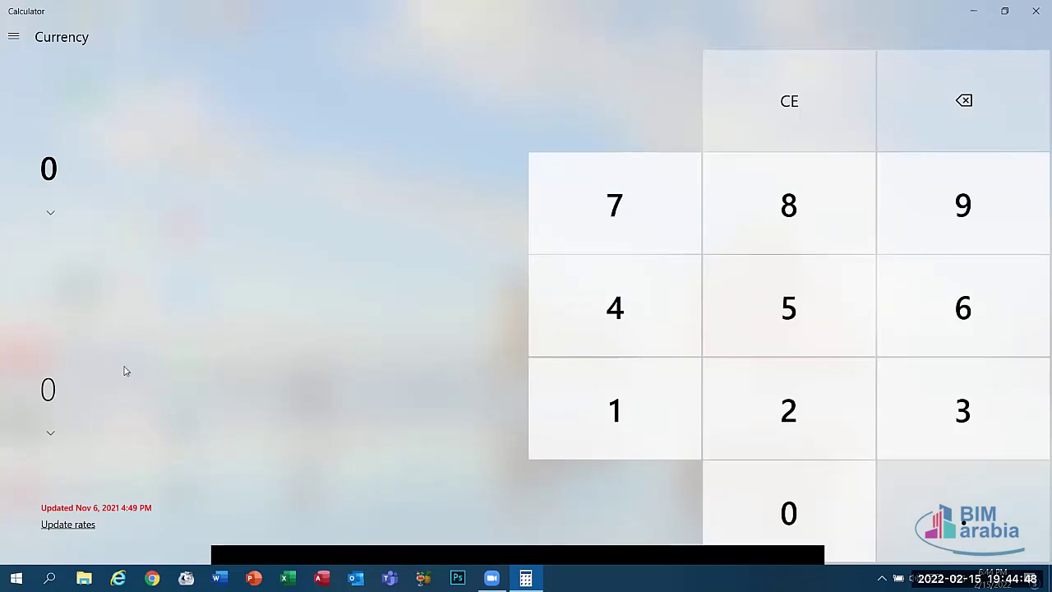
pyautogui.click(70, 524)
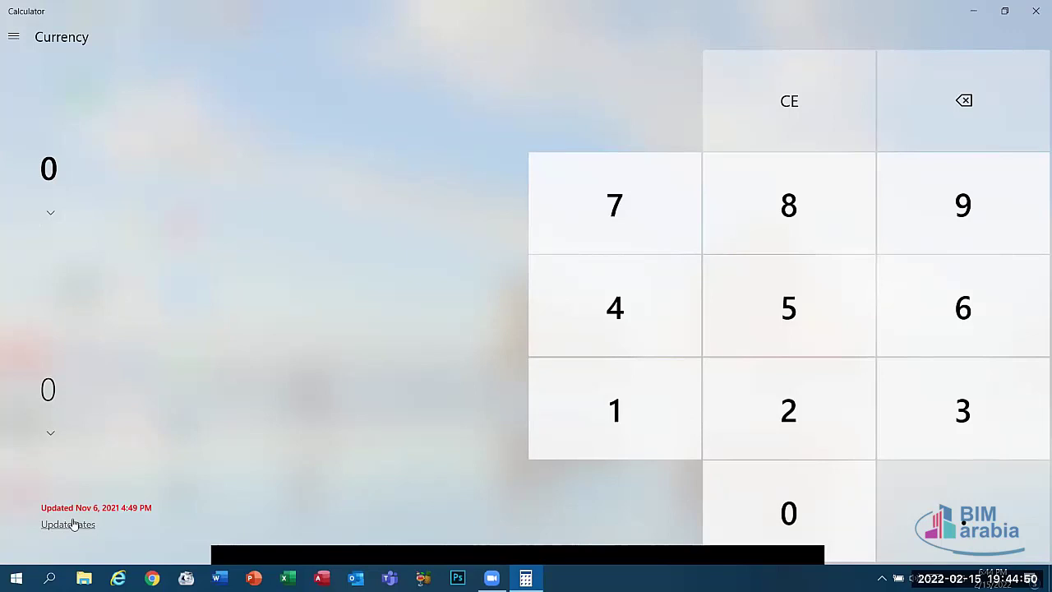
# Update the exchange rates, enter 258 as the amount in the Currency converter, and request the rates again
pyautogui.click(80, 525)
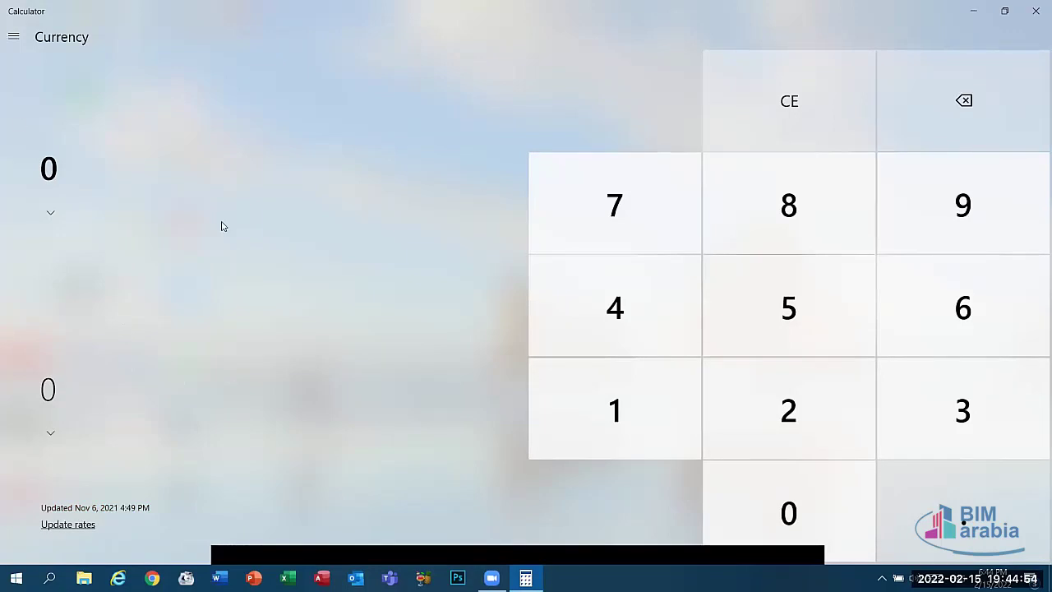
pyautogui.click(789, 410)
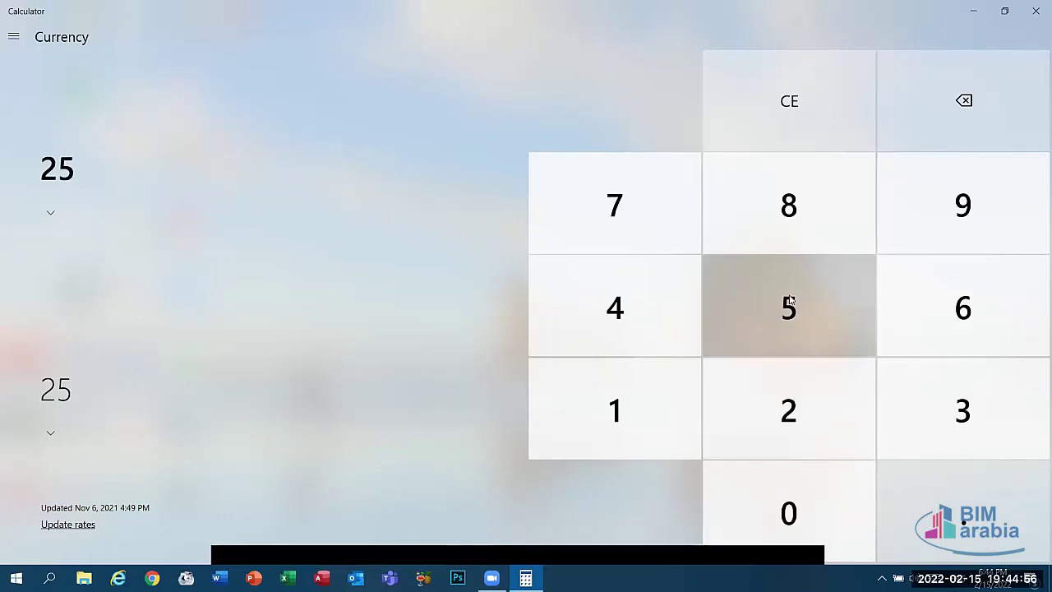
pyautogui.click(791, 305)
pyautogui.click(775, 241)
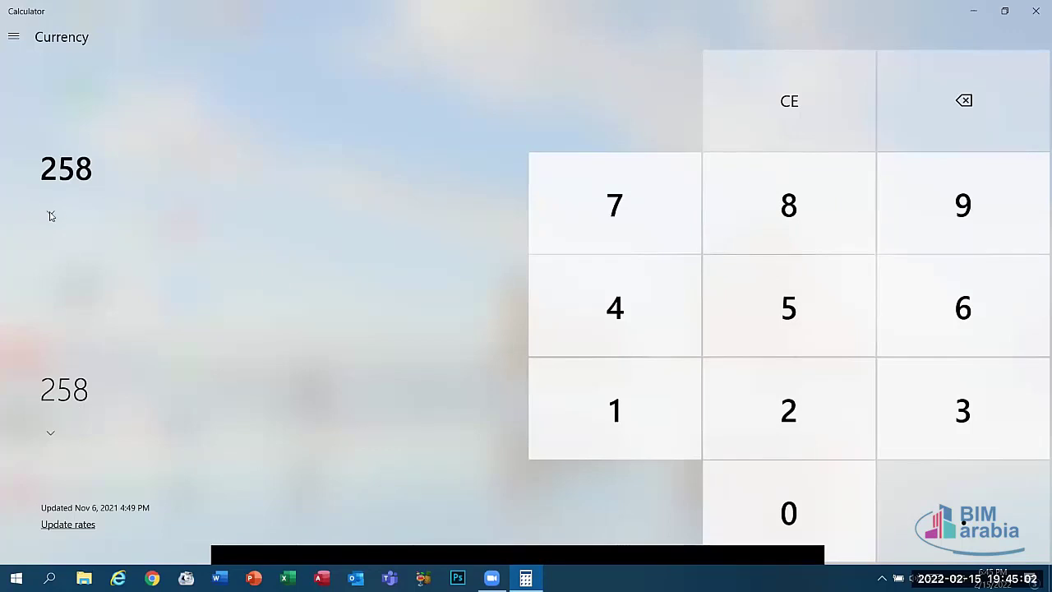
pyautogui.click(47, 524)
# Try to replace the source amount in the Currency converter with a new number by selecting the existing figure
pyautogui.click(62, 173)
pyautogui.click(65, 170)
pyautogui.click(67, 168)
pyautogui.write('585')
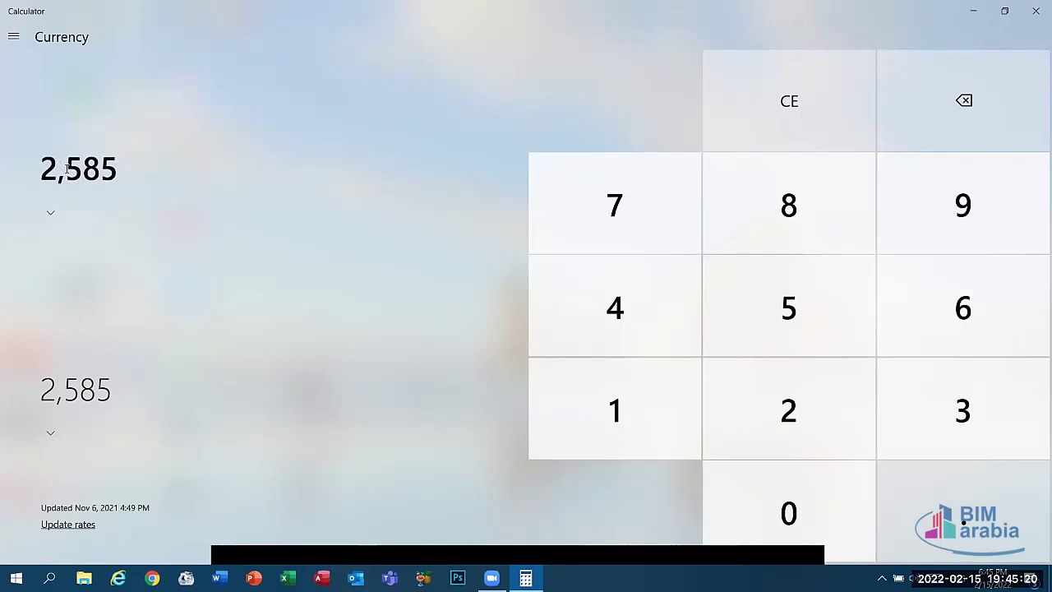
pyautogui.moveTo(97, 170); pyautogui.dragTo(24, 176)
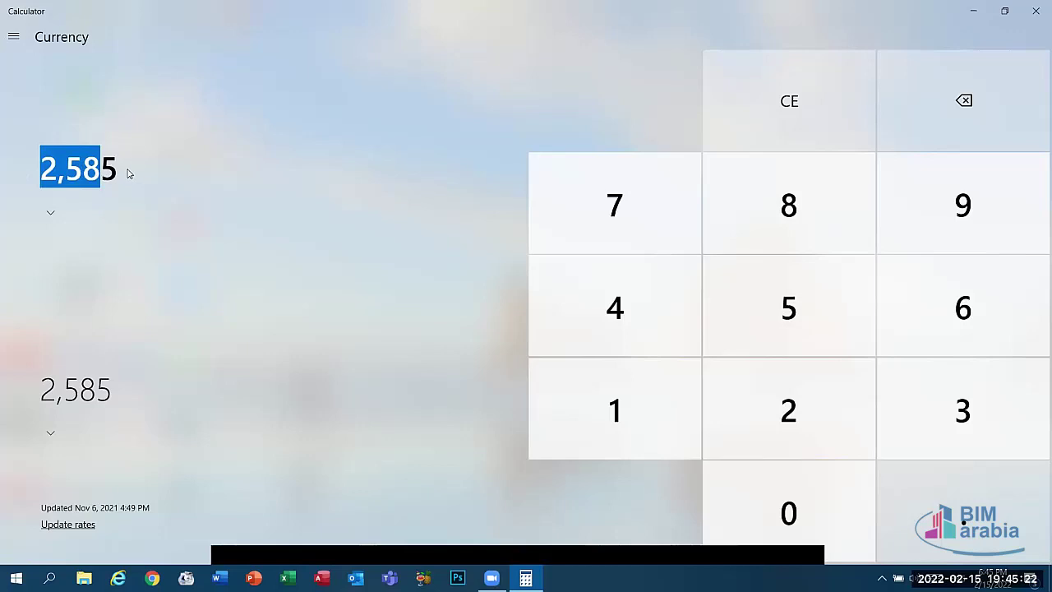
pyautogui.moveTo(121, 169); pyautogui.dragTo(11, 190)
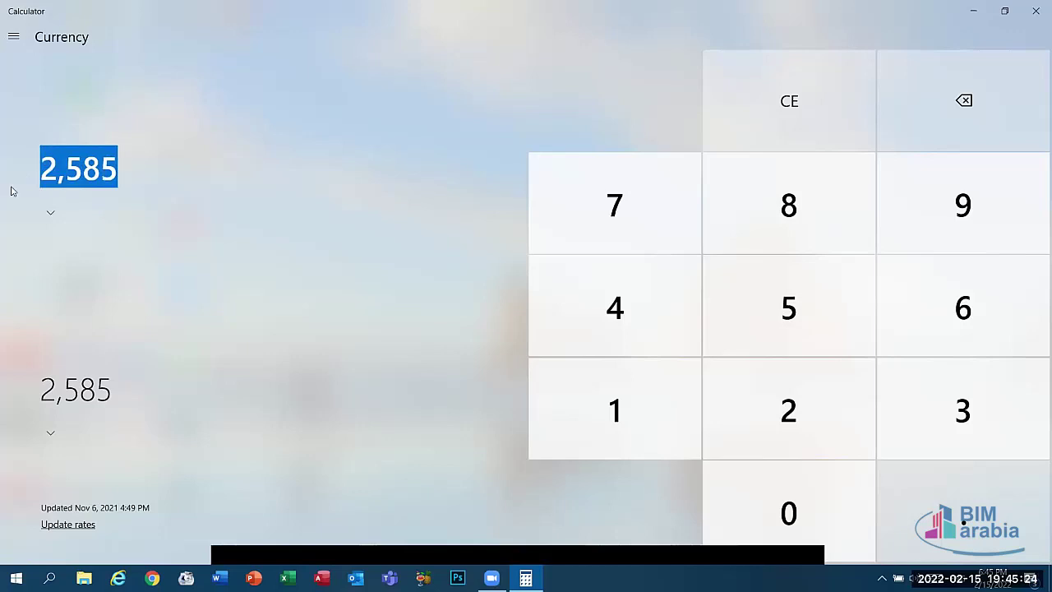
pyautogui.write('5')
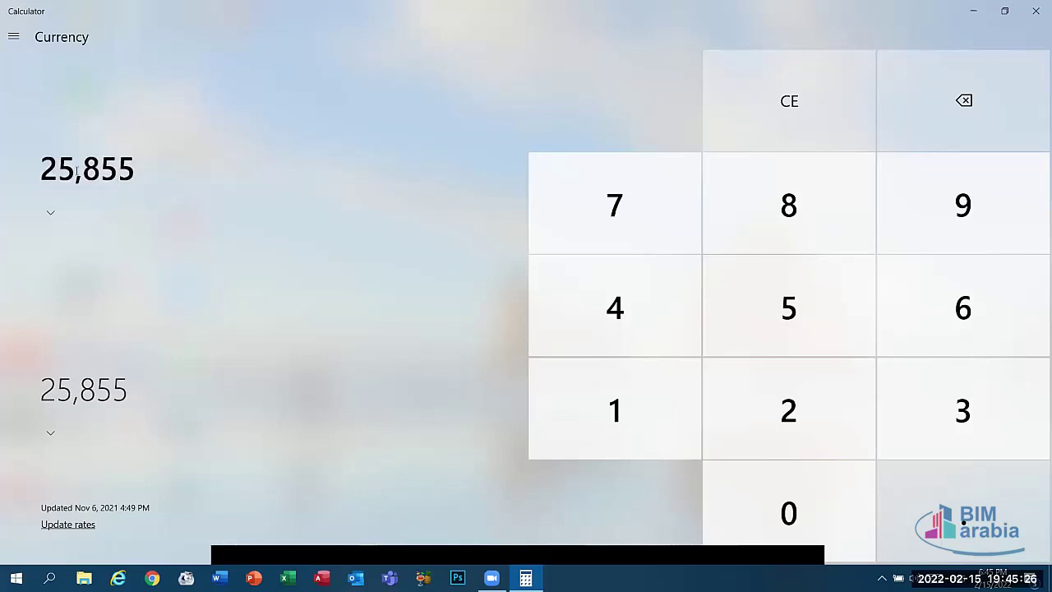
pyautogui.doubleClick(44, 171)
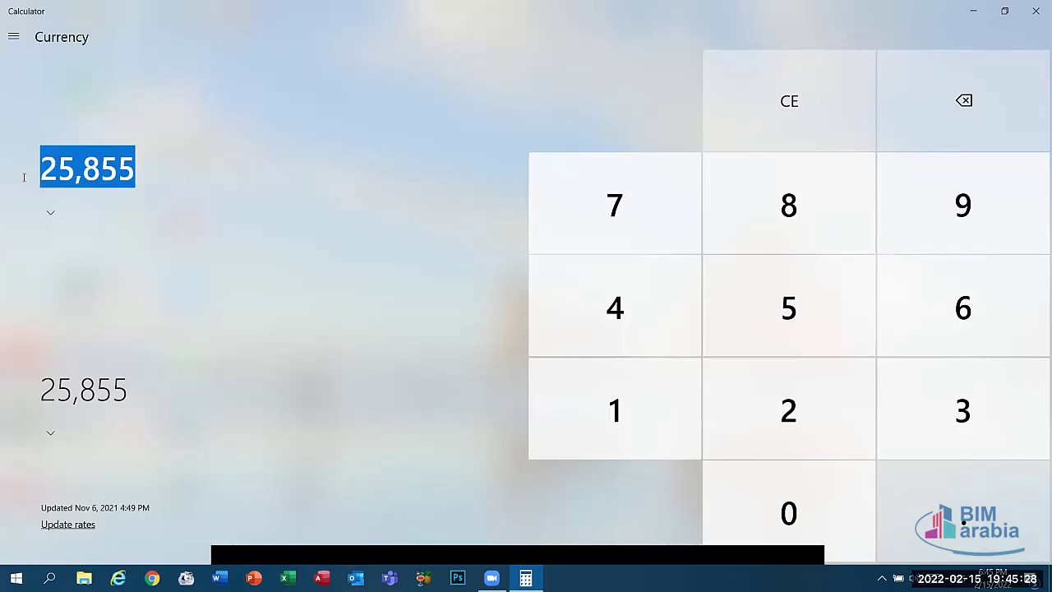
pyautogui.write('5')
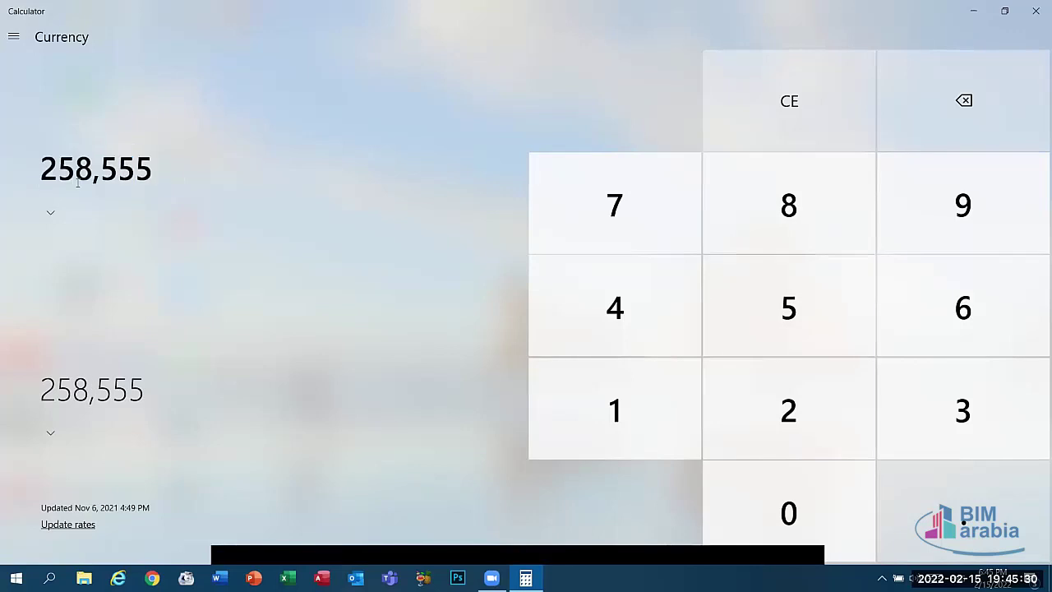
# Delete all digits of the currency amount and enter 5 instead
pyautogui.doubleClick(152, 168)
pyautogui.click(152, 169)
pyautogui.doubleClick(153, 168)
pyautogui.press('BackSpace')
pyautogui.press('BackSpace')
pyautogui.press('BackSpace')
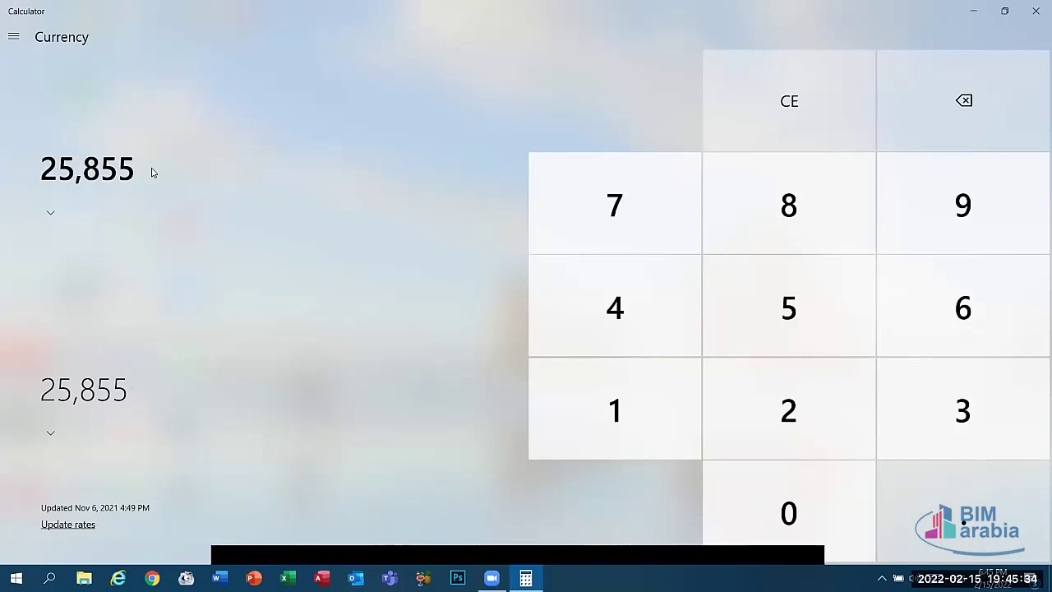
pyautogui.press('BackSpace')
pyautogui.press('BackSpace')
pyautogui.press('BackSpace')
pyautogui.write('5')
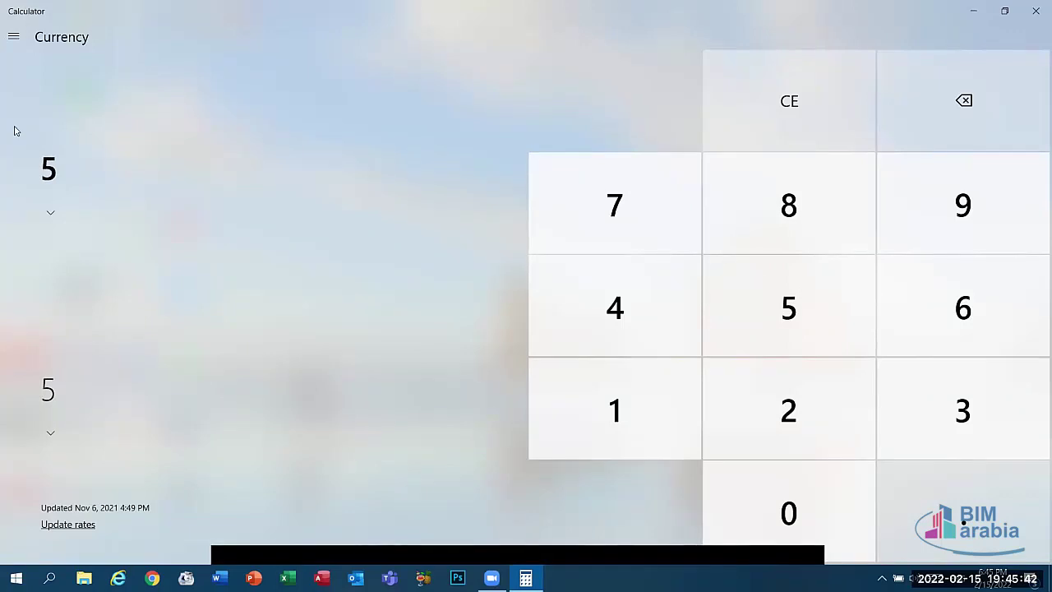
# Switch to the Length converter and enter 5 inches for conversion to centimeters
pyautogui.click(13, 36)
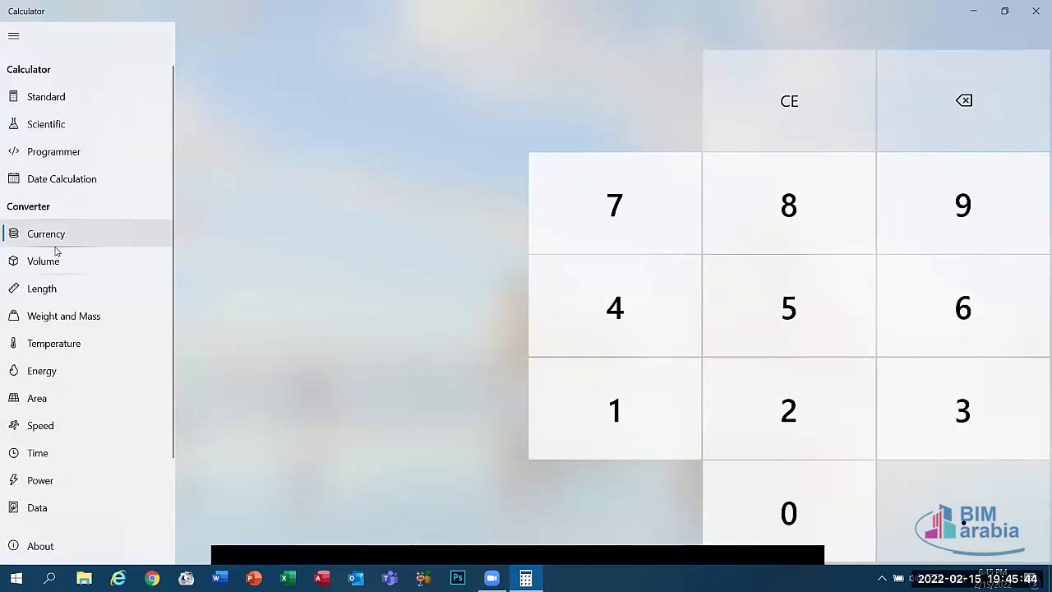
pyautogui.click(50, 289)
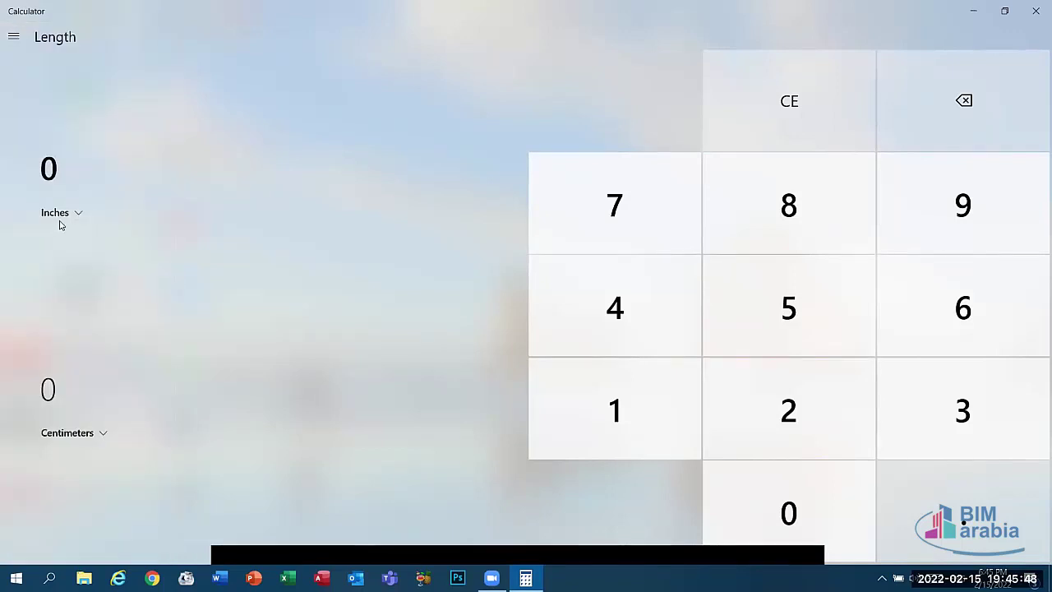
pyautogui.doubleClick(46, 176)
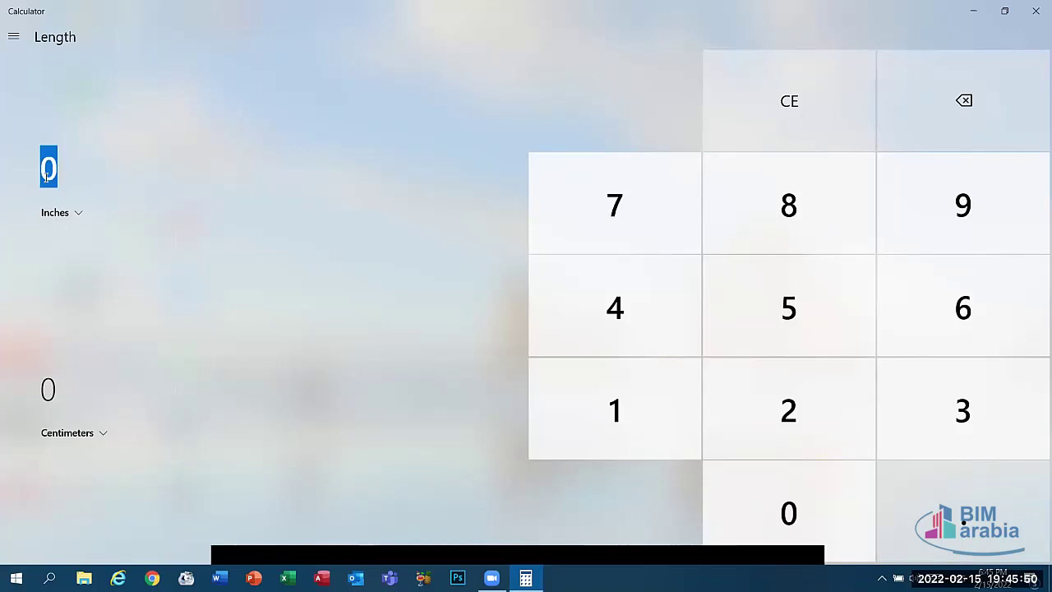
pyautogui.write('5')
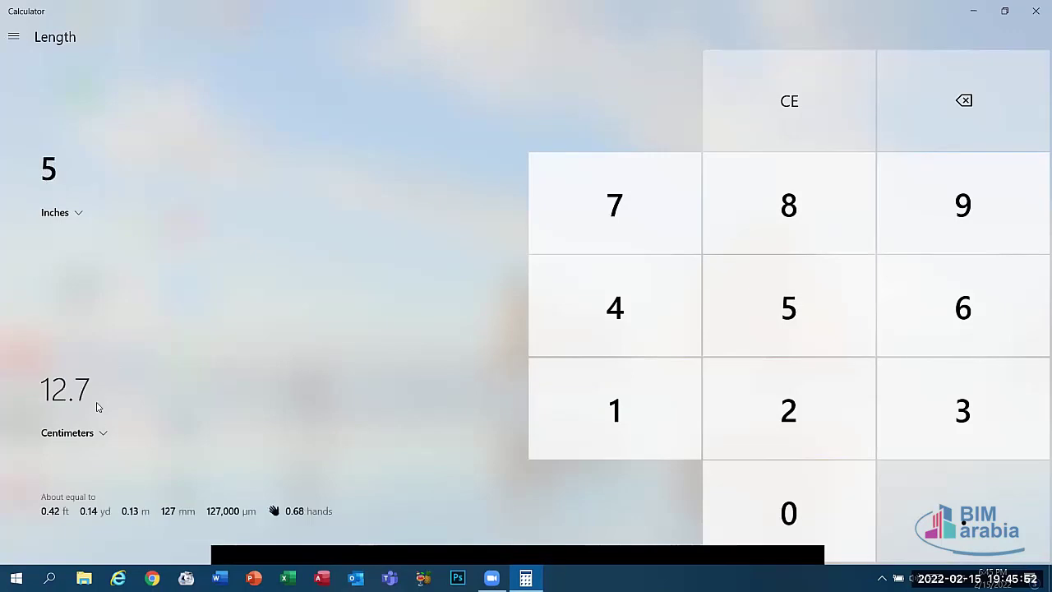
# Change the length conversion's source unit to Millimeters and its target unit to Nanometers
pyautogui.click(71, 215)
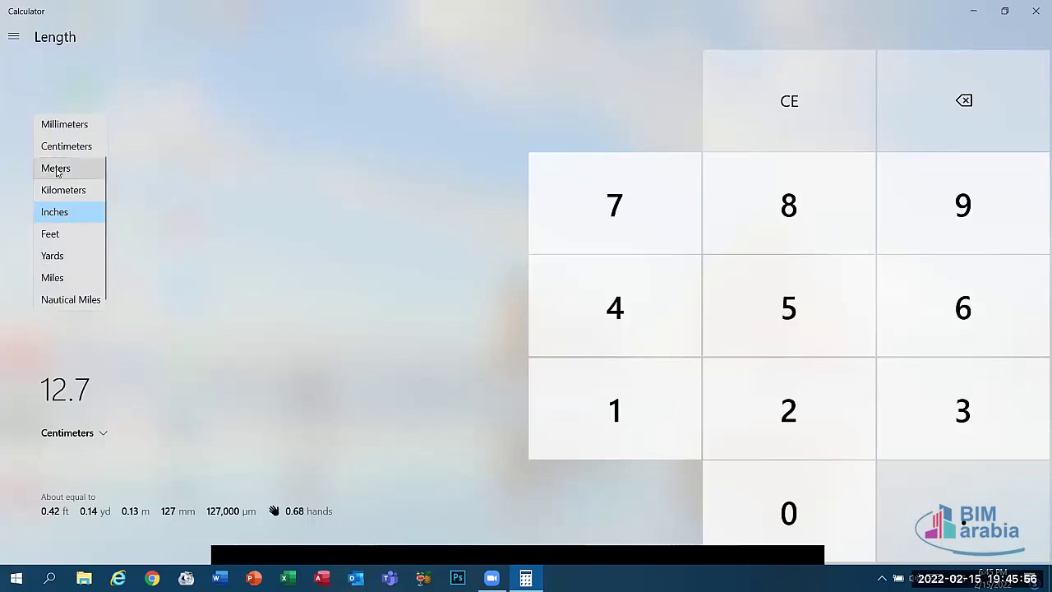
pyautogui.click(63, 128)
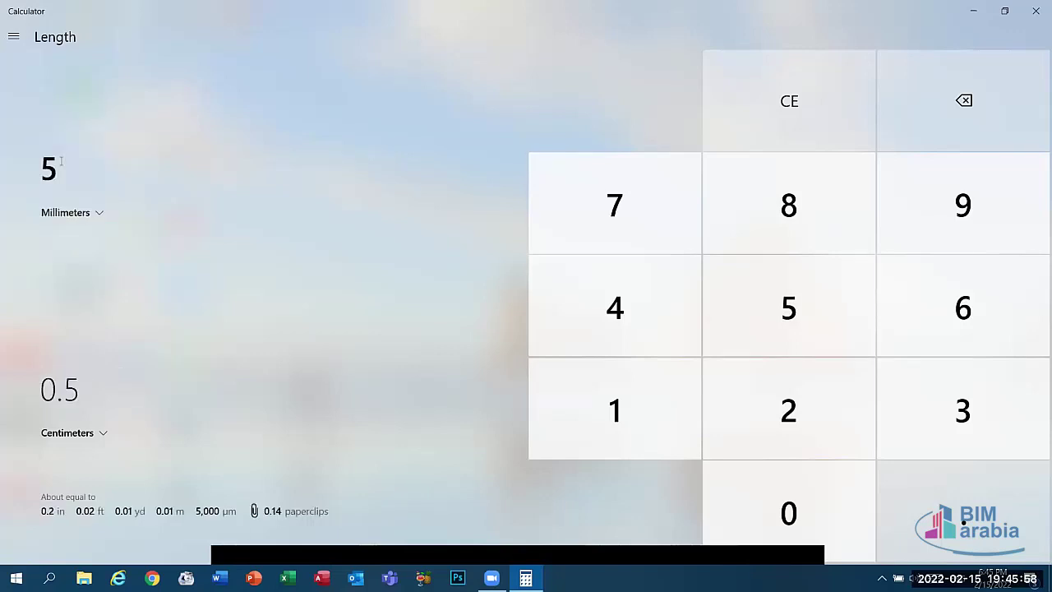
pyautogui.click(99, 434)
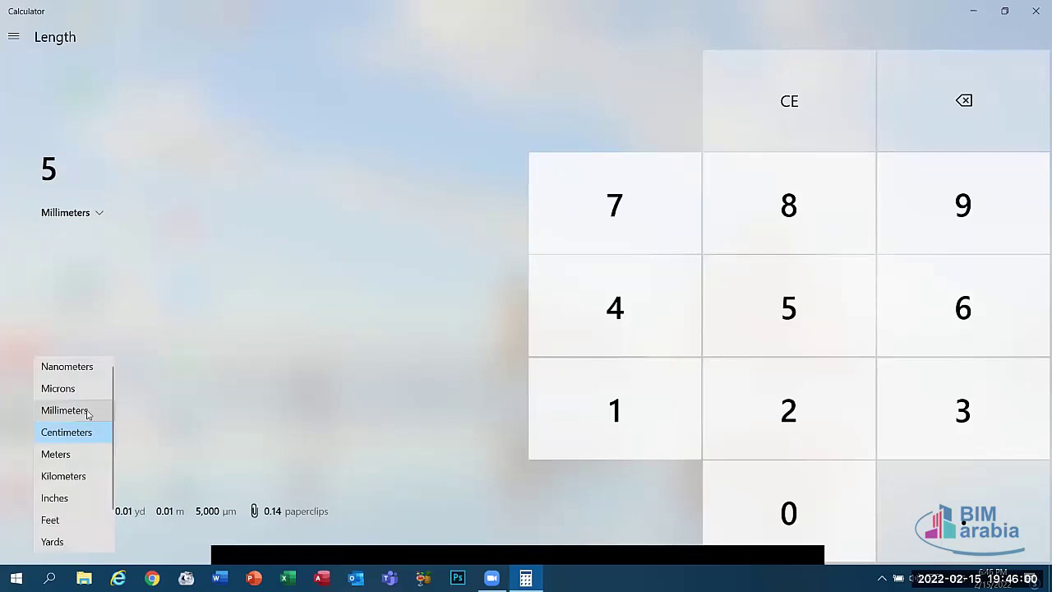
pyautogui.click(74, 368)
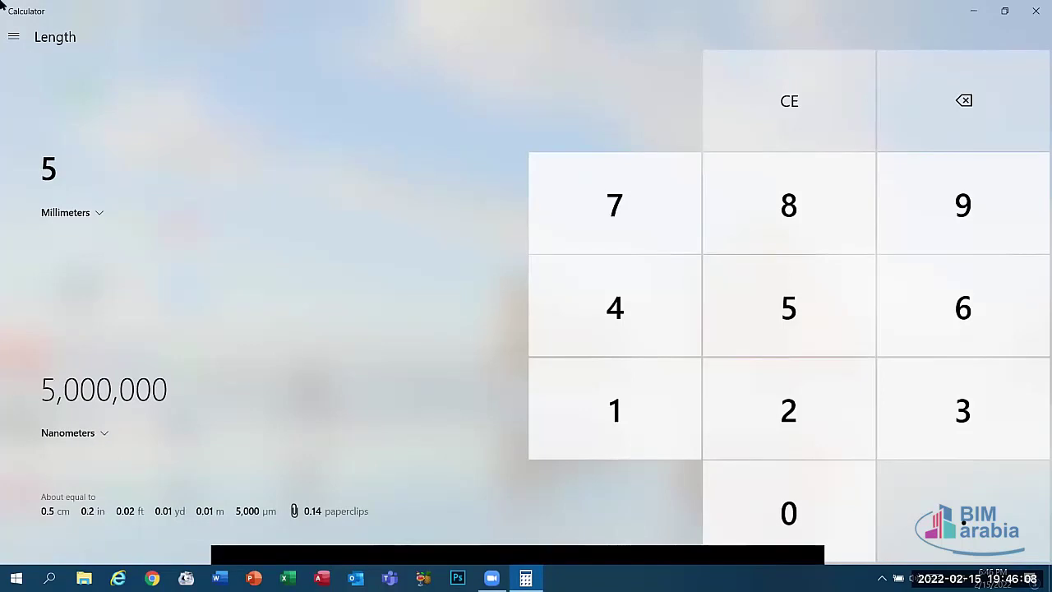
# Switch to the Volume converter and convert 4 Liters to Milliliters
pyautogui.click(12, 37)
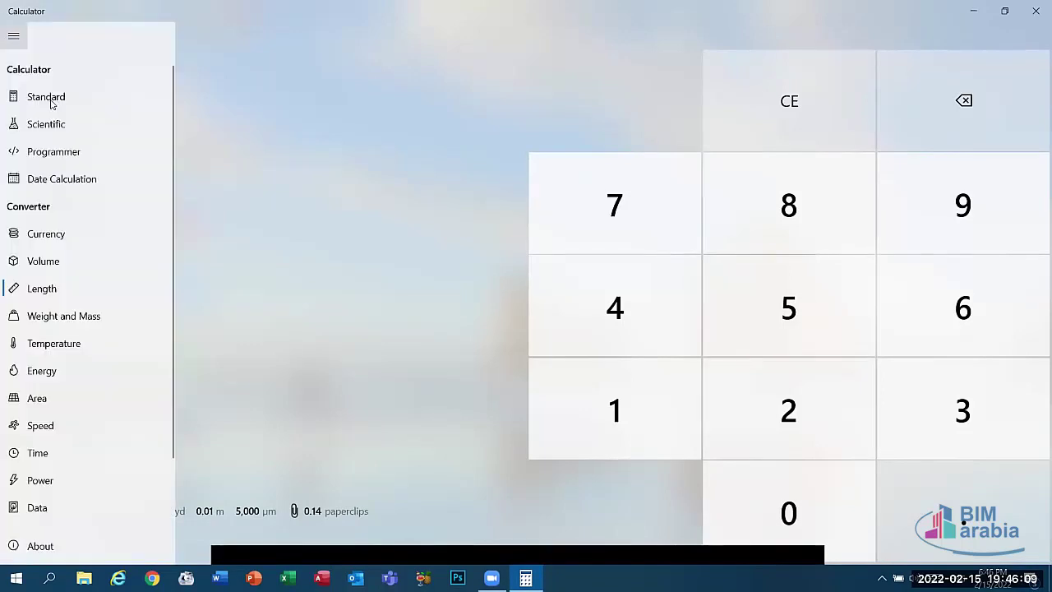
pyautogui.click(48, 261)
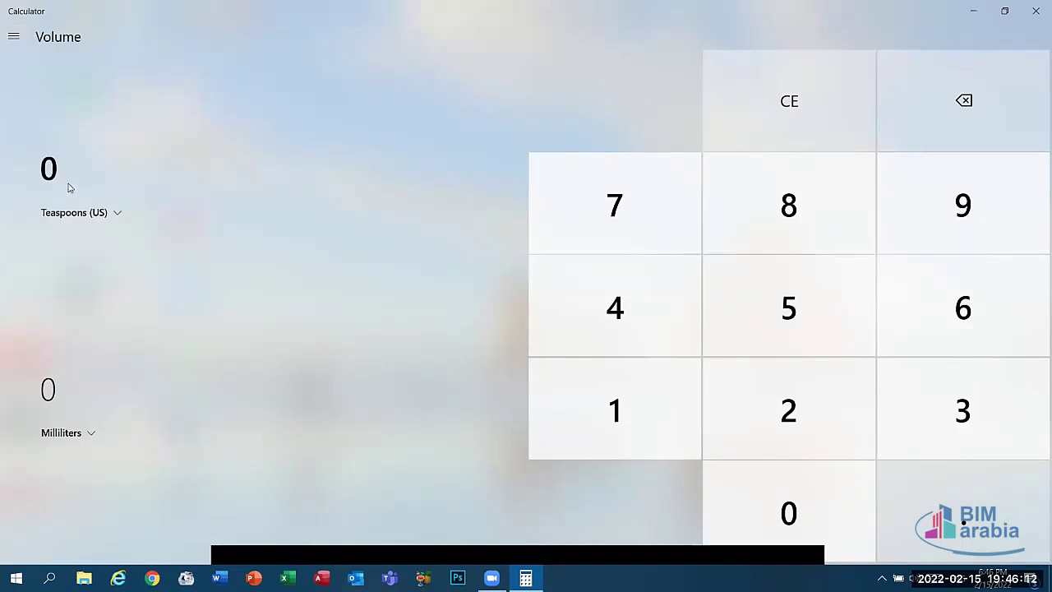
pyautogui.click(109, 215)
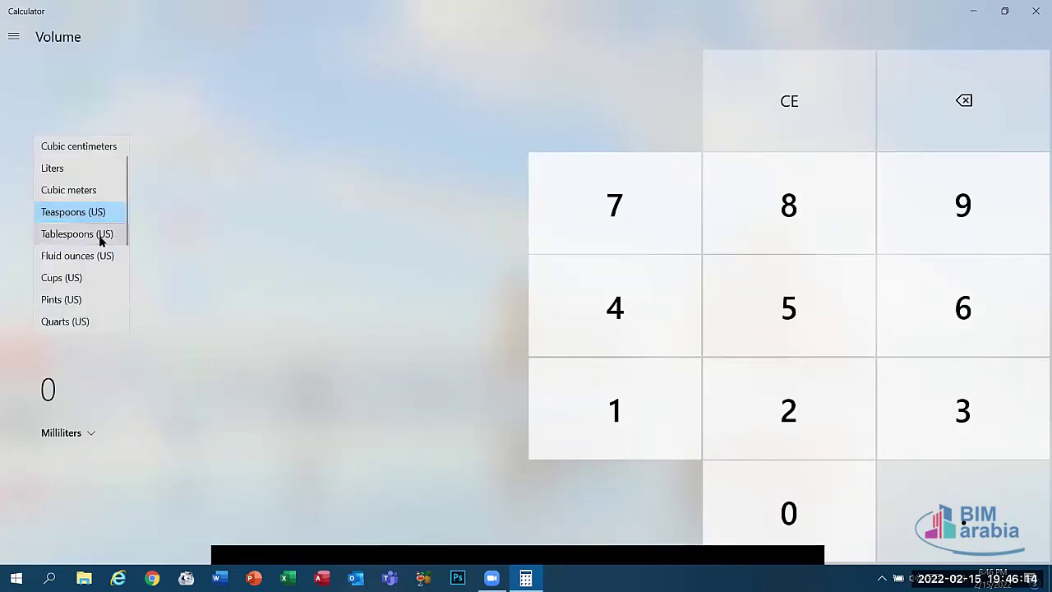
pyautogui.click(66, 168)
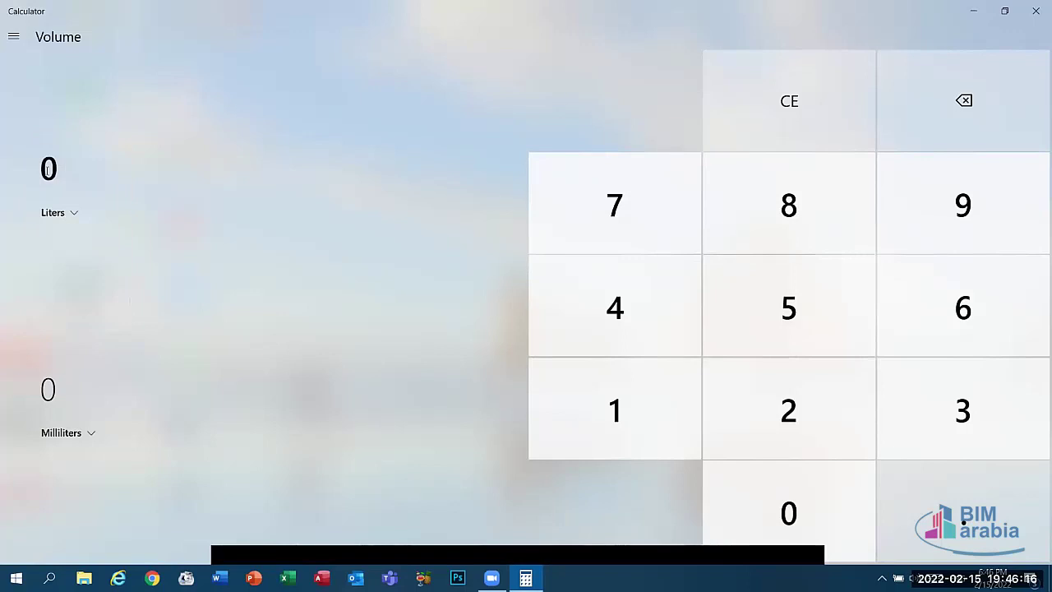
pyautogui.click(48, 166)
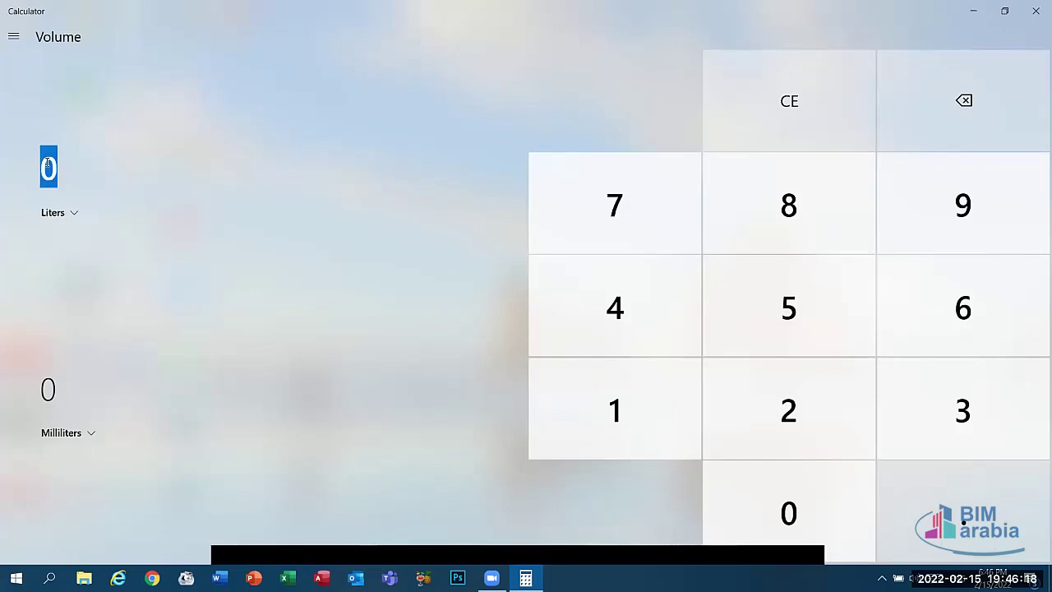
pyautogui.write('4')
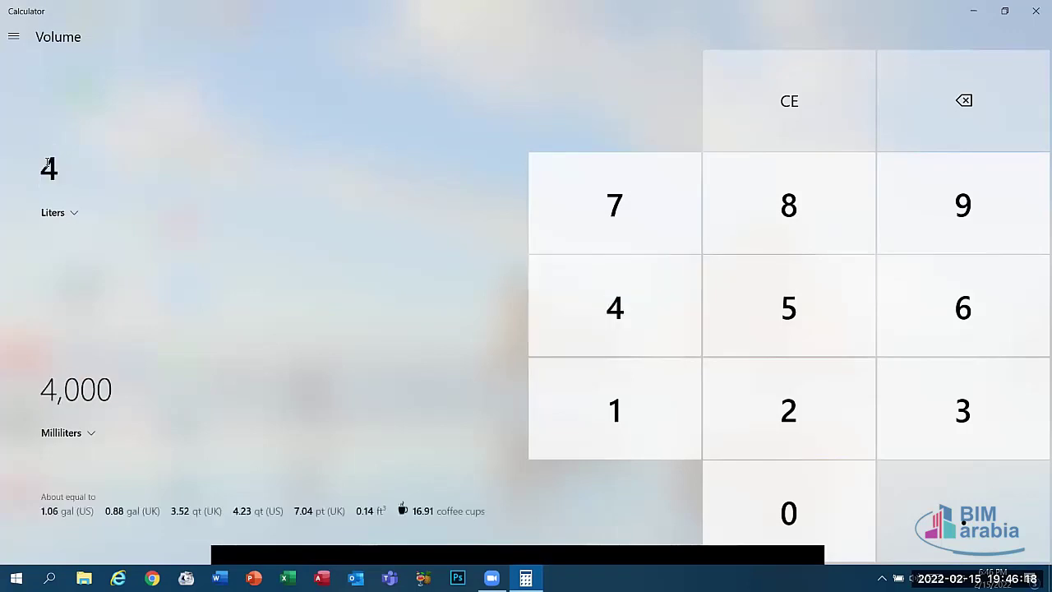
pyautogui.click(88, 433)
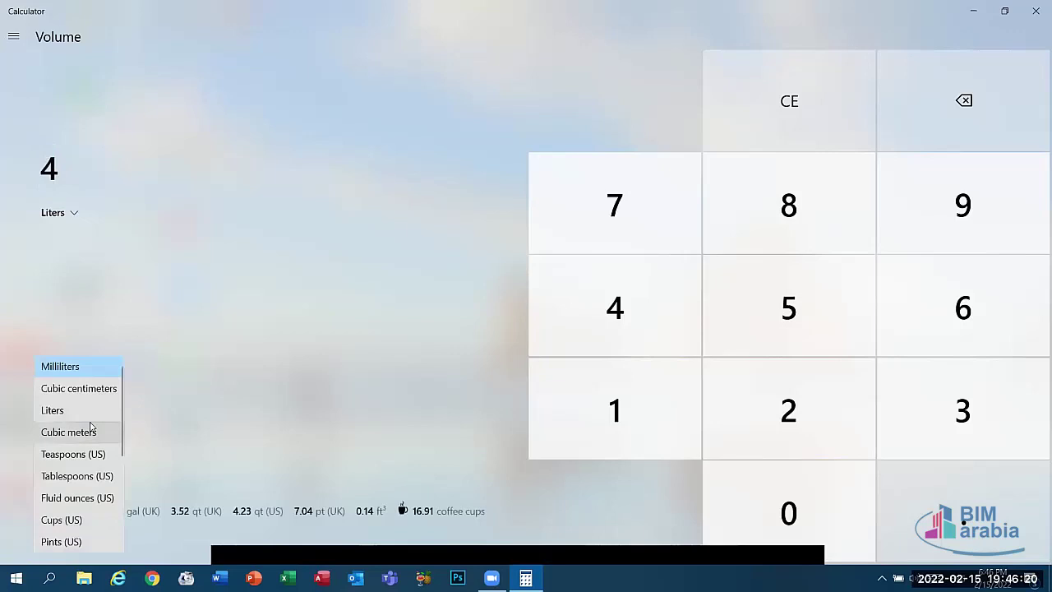
pyautogui.click(78, 369)
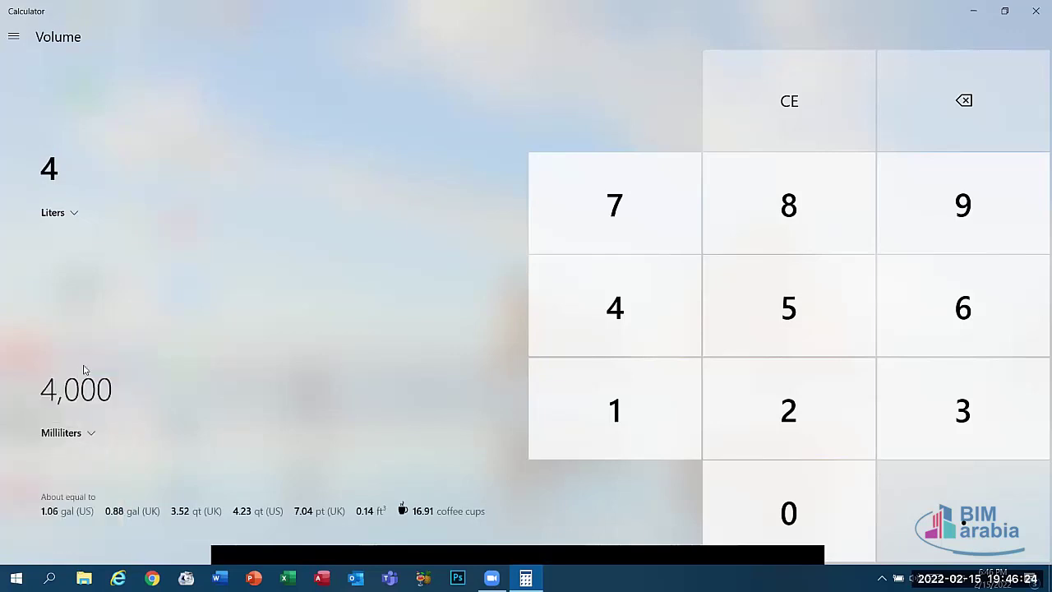
# Switch to the Temperature converter and convert 5 degrees Celsius to Kelvin
pyautogui.click(14, 35)
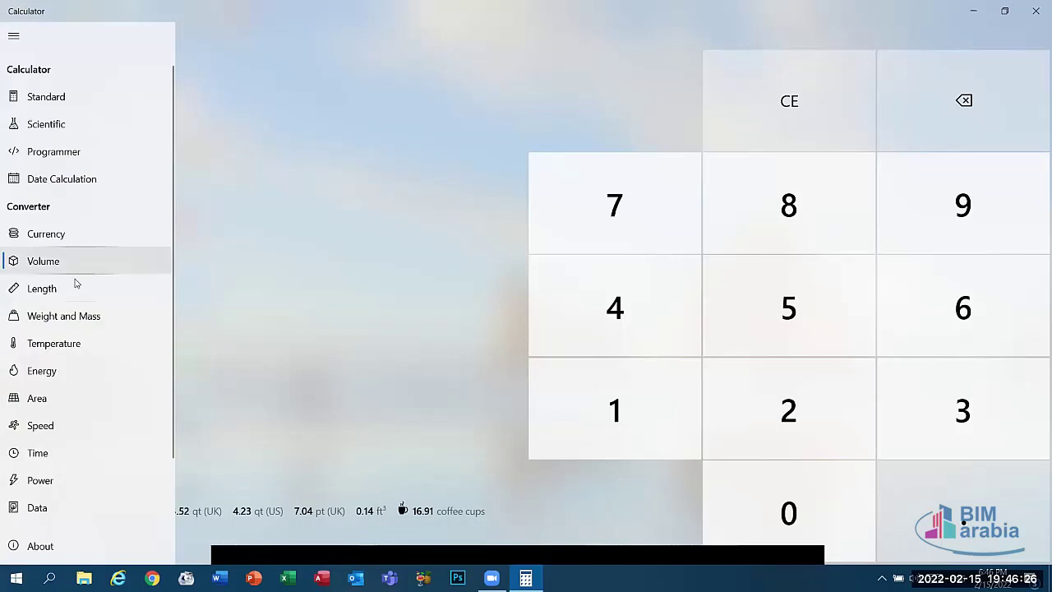
pyautogui.click(55, 344)
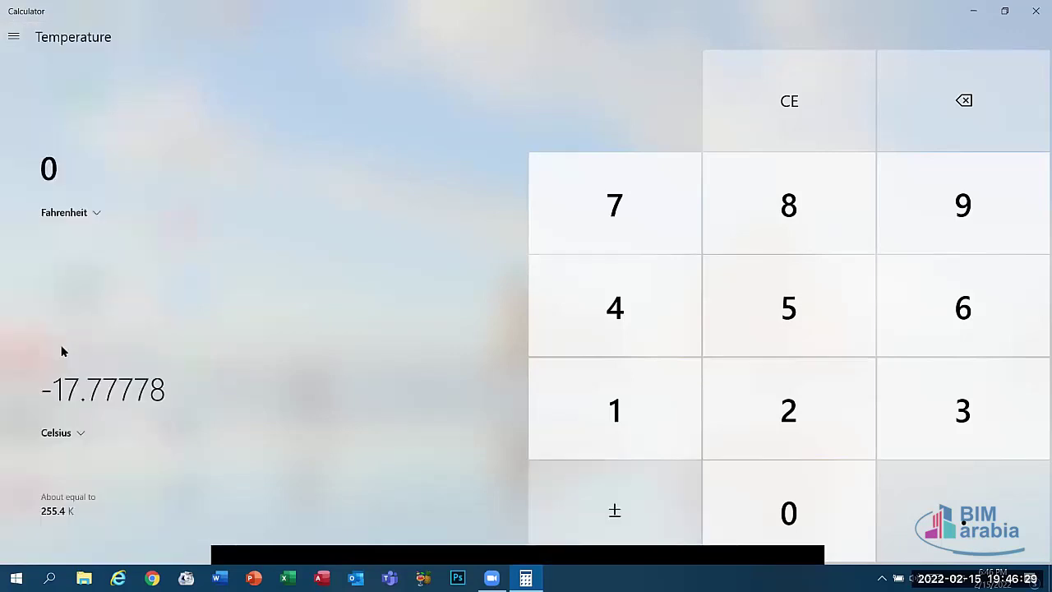
pyautogui.click(87, 215)
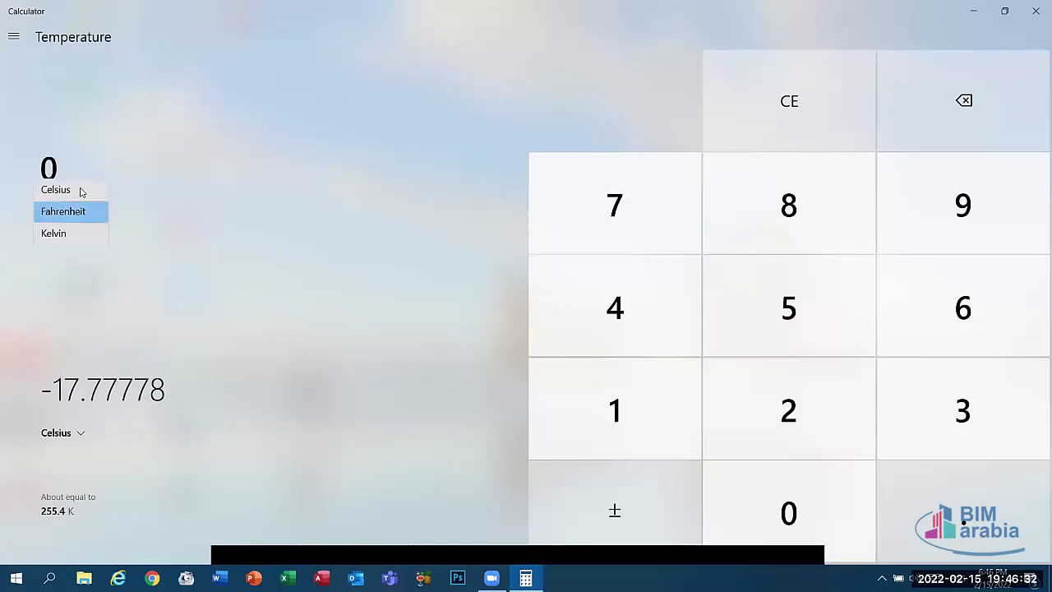
pyautogui.click(78, 191)
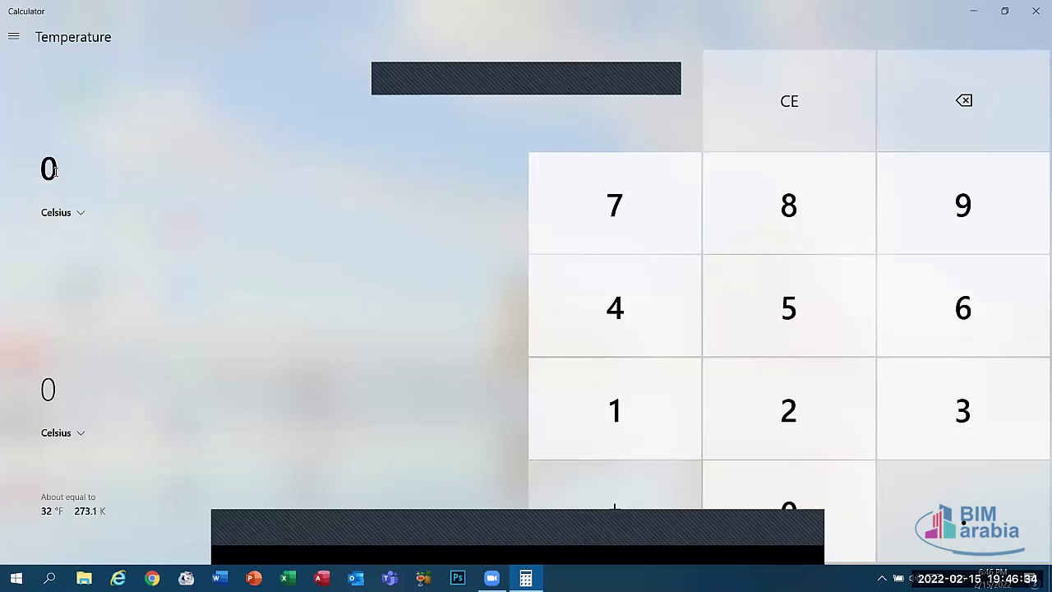
pyautogui.write('5')
pyautogui.click(80, 433)
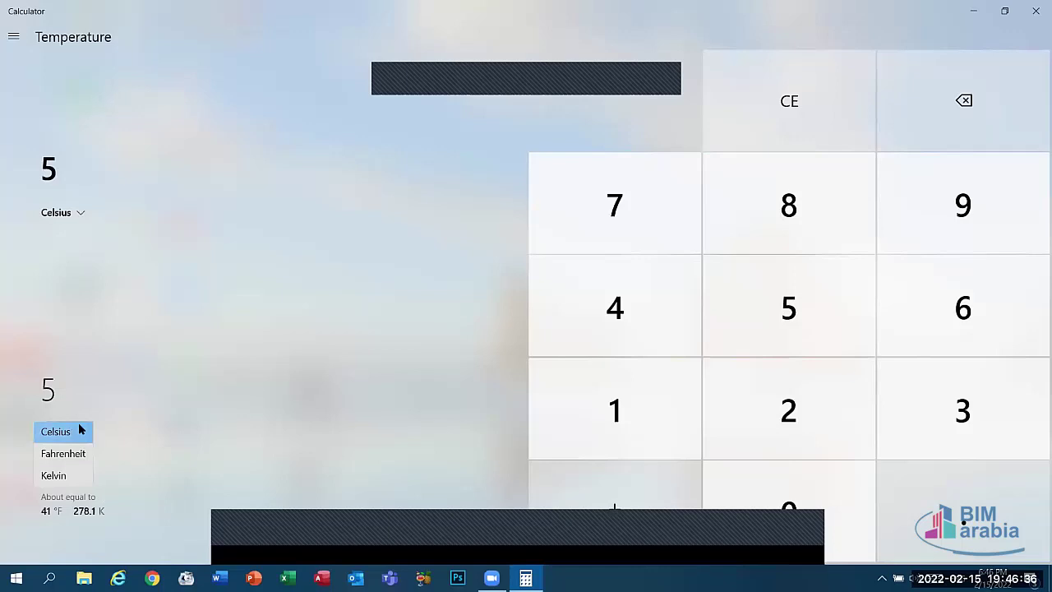
pyautogui.click(53, 475)
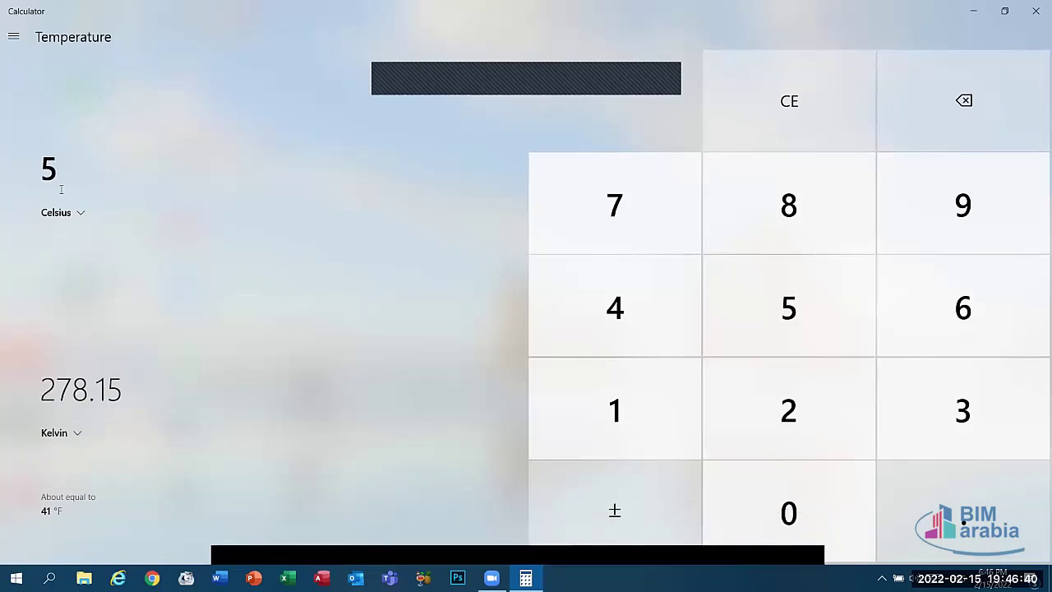
# Replace the Celsius value with 1 and open the list of calculator modes and converters
pyautogui.write('1')
pyautogui.press('BackSpace')
pyautogui.press('BackSpace')
pyautogui.write('1')
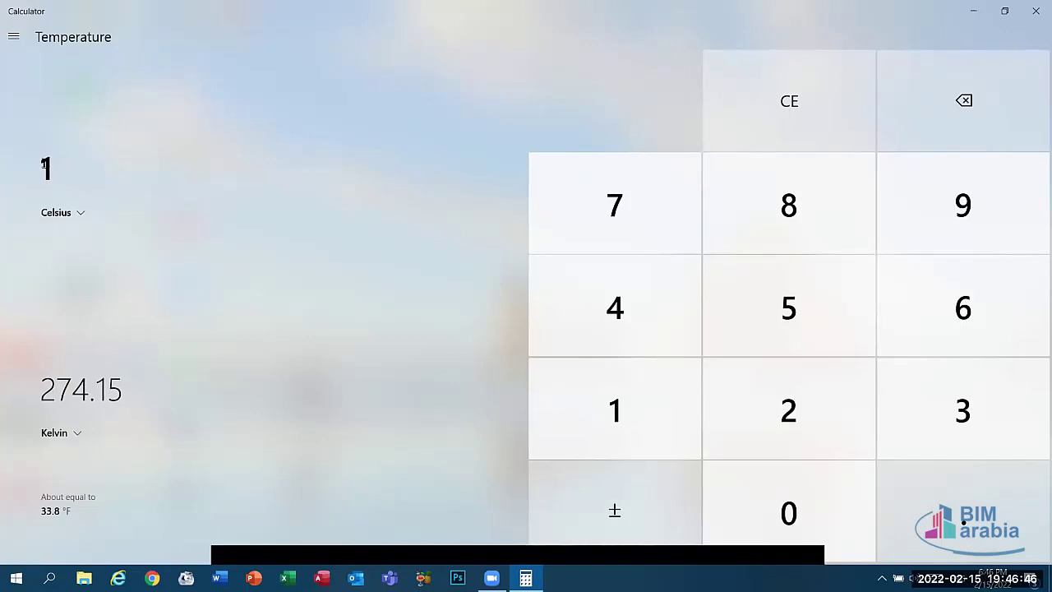
pyautogui.click(14, 36)
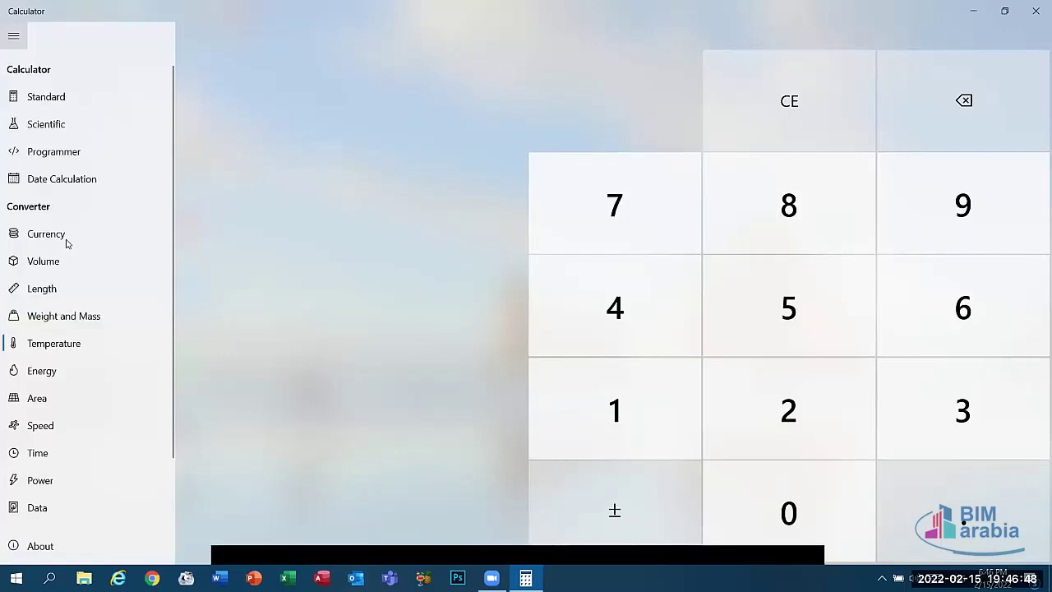
# Switch to the Area converter and convert 1 Square meters to Square centimeters
pyautogui.click(56, 401)
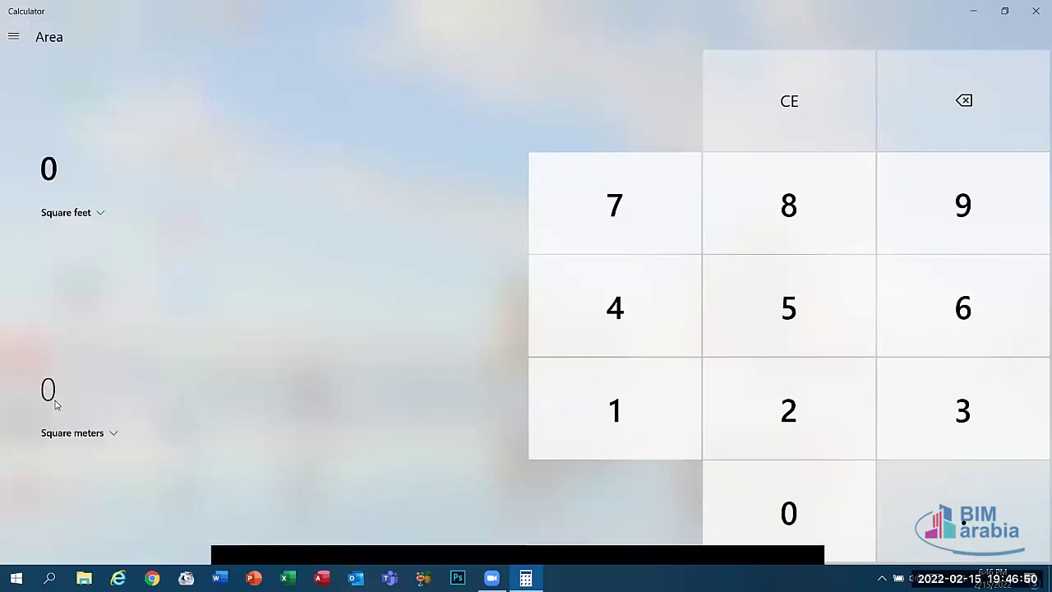
pyautogui.click(70, 215)
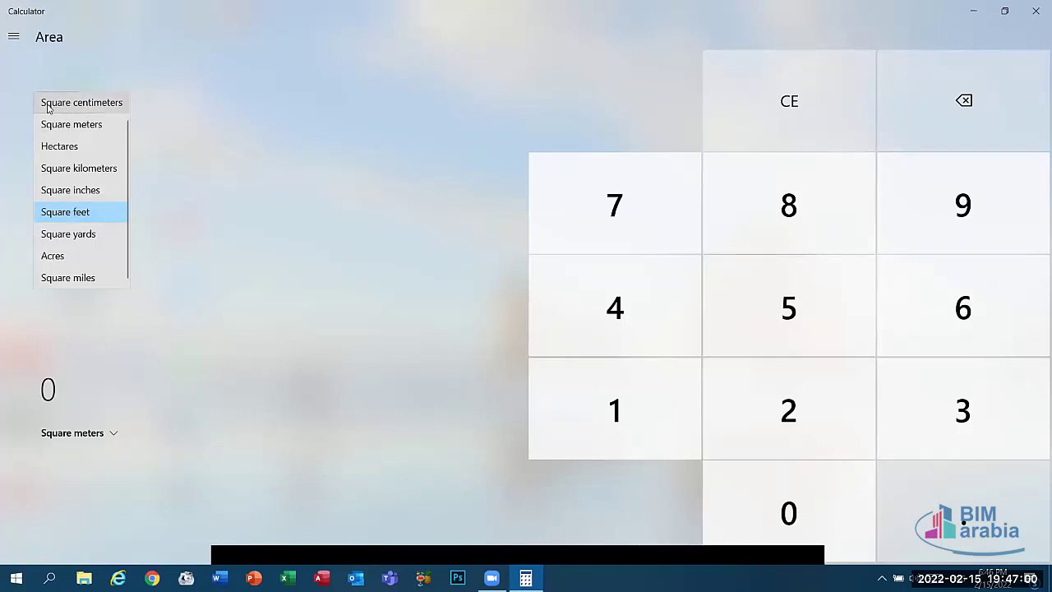
pyautogui.click(81, 130)
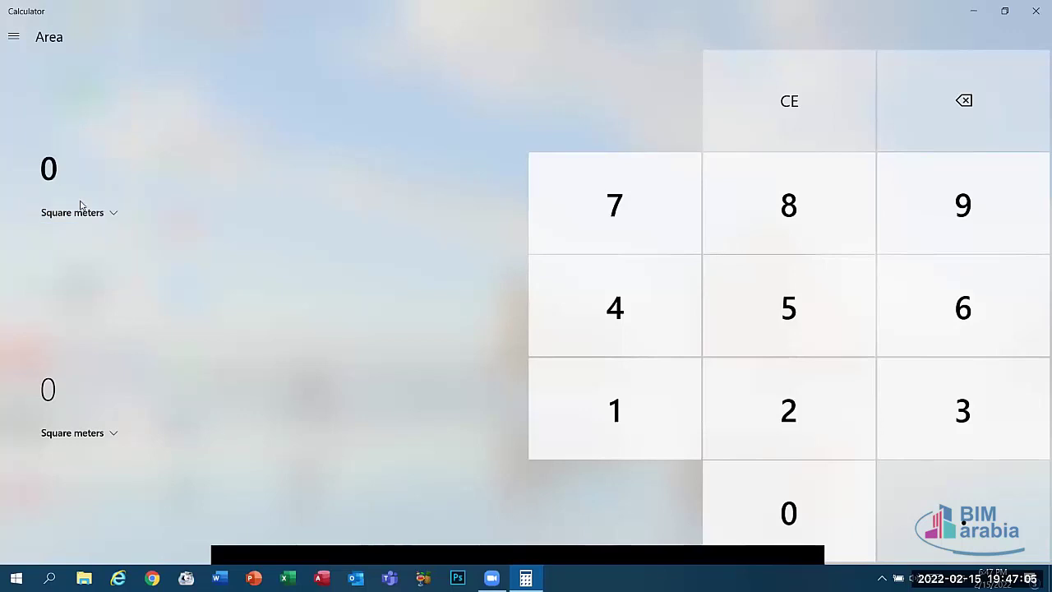
pyautogui.click(48, 169)
pyautogui.write('1')
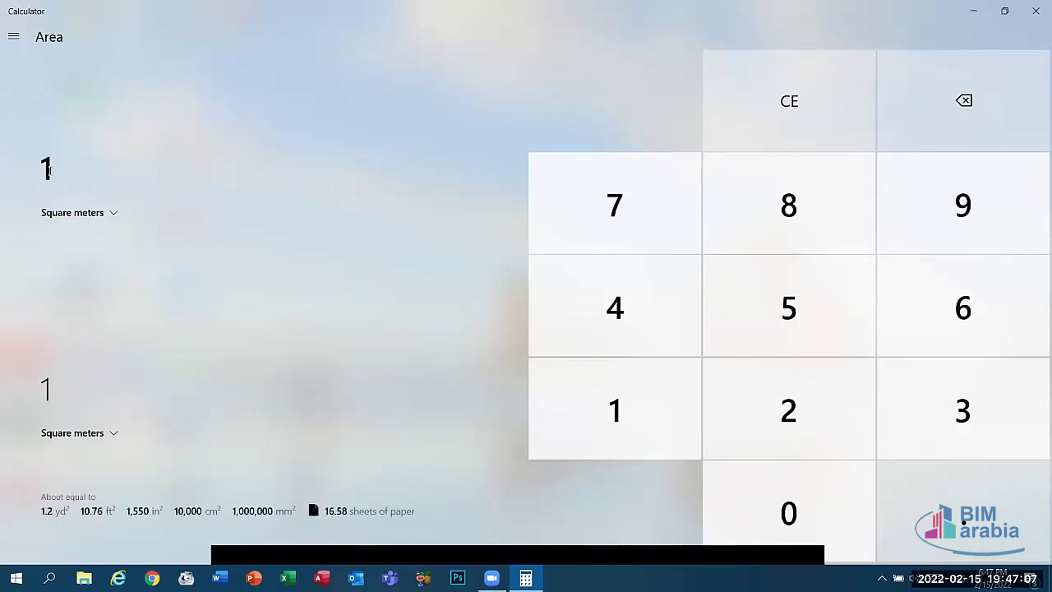
pyautogui.click(111, 433)
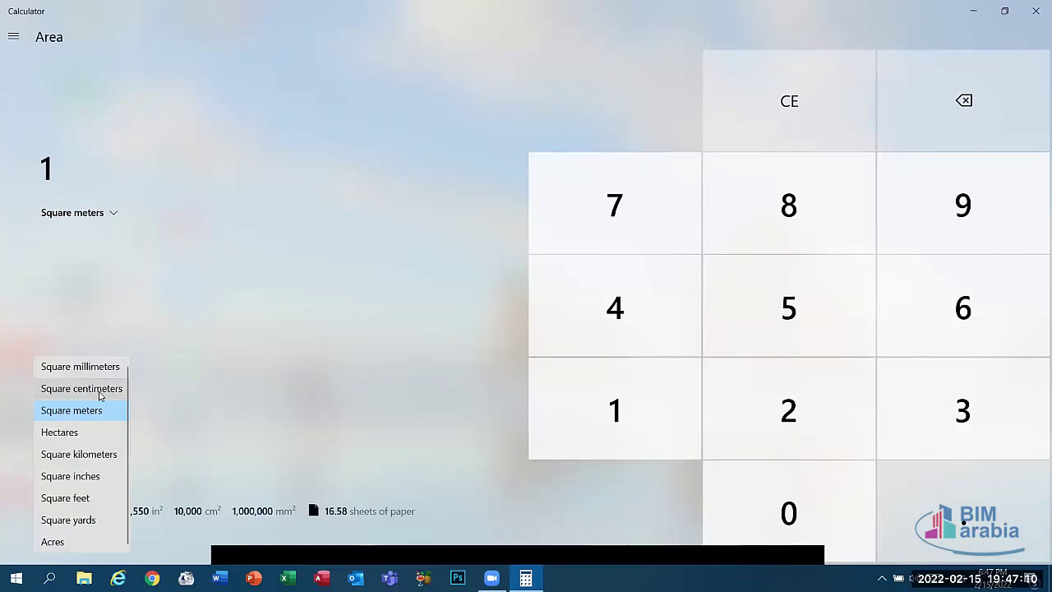
pyautogui.click(99, 389)
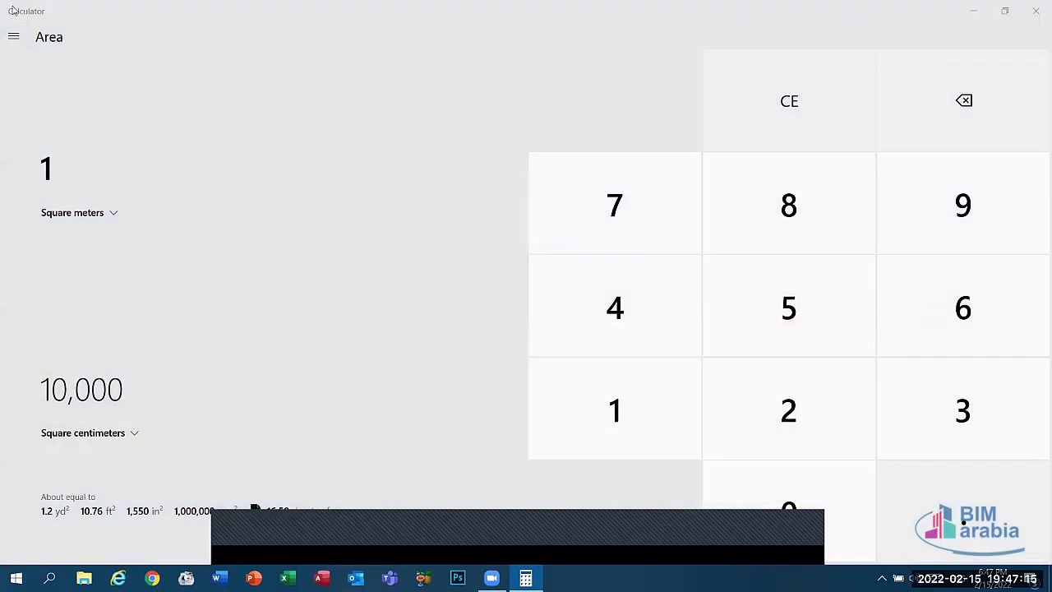
# View the Speed converter, followed by the Time converter
pyautogui.click(13, 36)
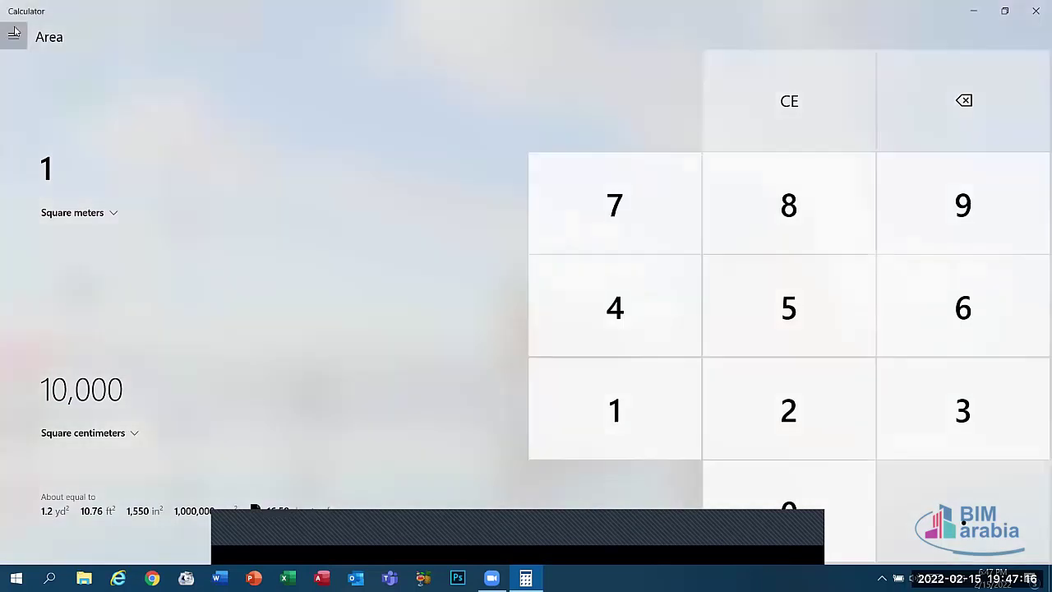
pyautogui.click(41, 426)
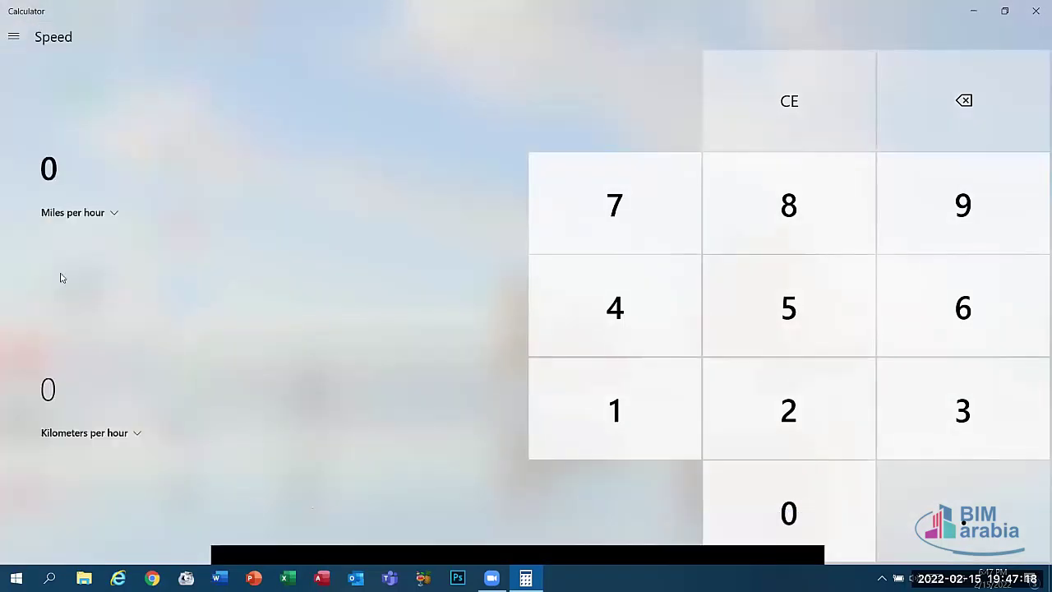
pyautogui.click(14, 37)
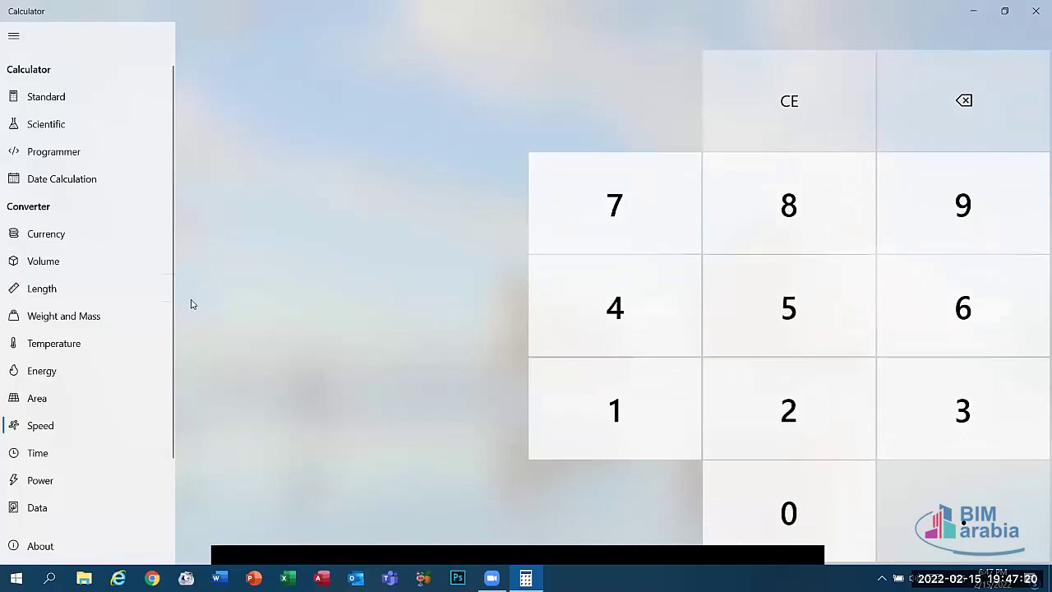
pyautogui.click(41, 453)
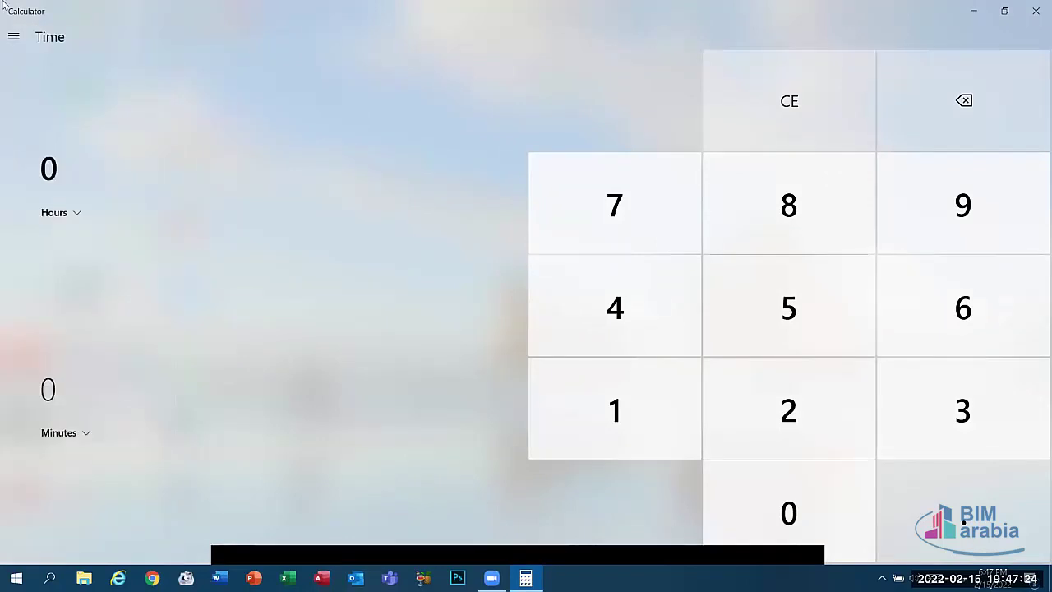
# Switch to the Power converter and look through its source units, choosing Kilowatts
pyautogui.click(14, 36)
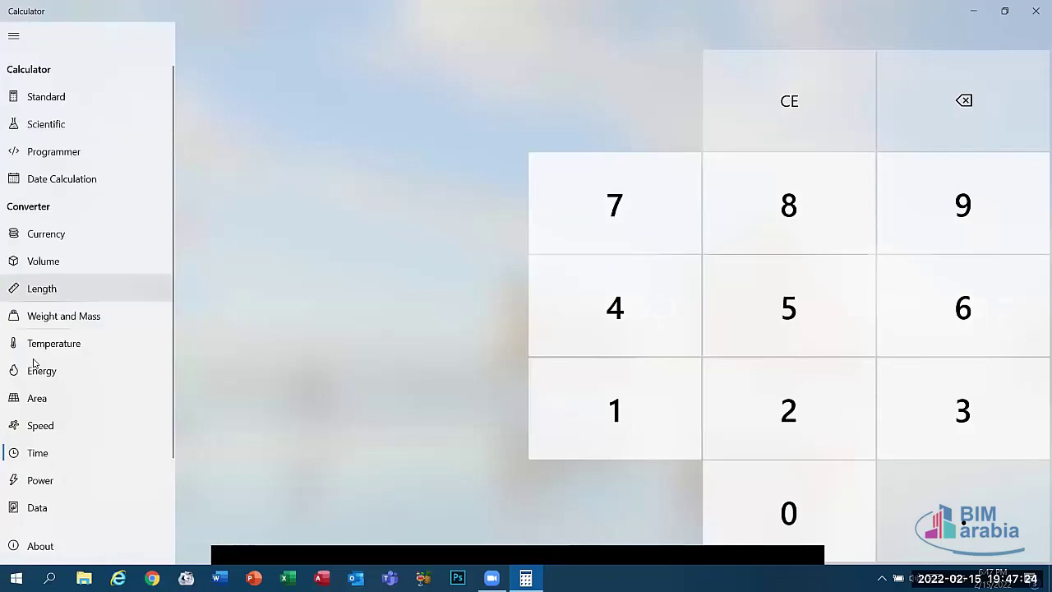
pyautogui.click(33, 485)
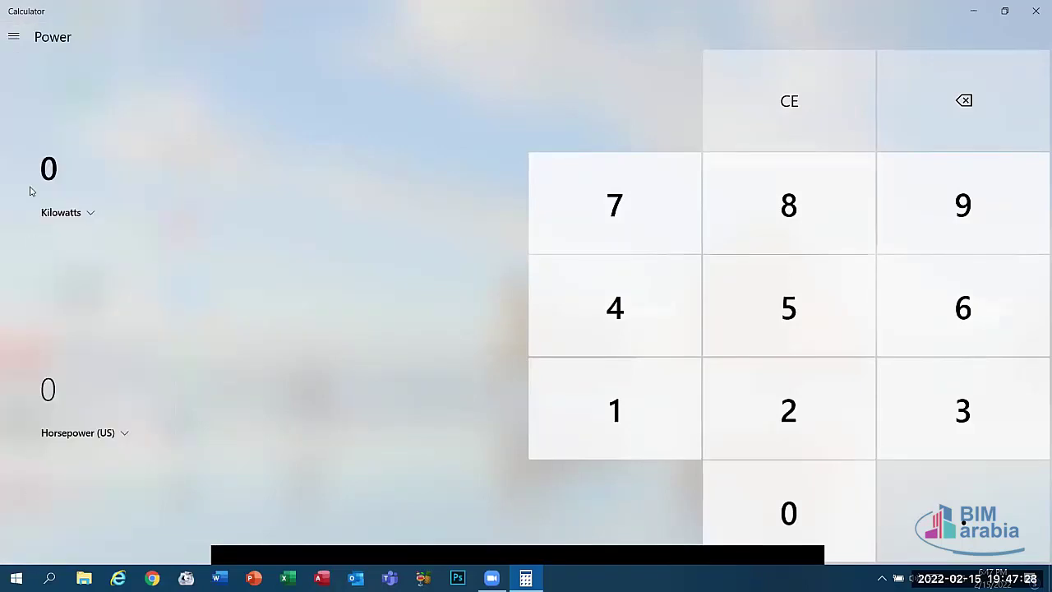
pyautogui.click(60, 212)
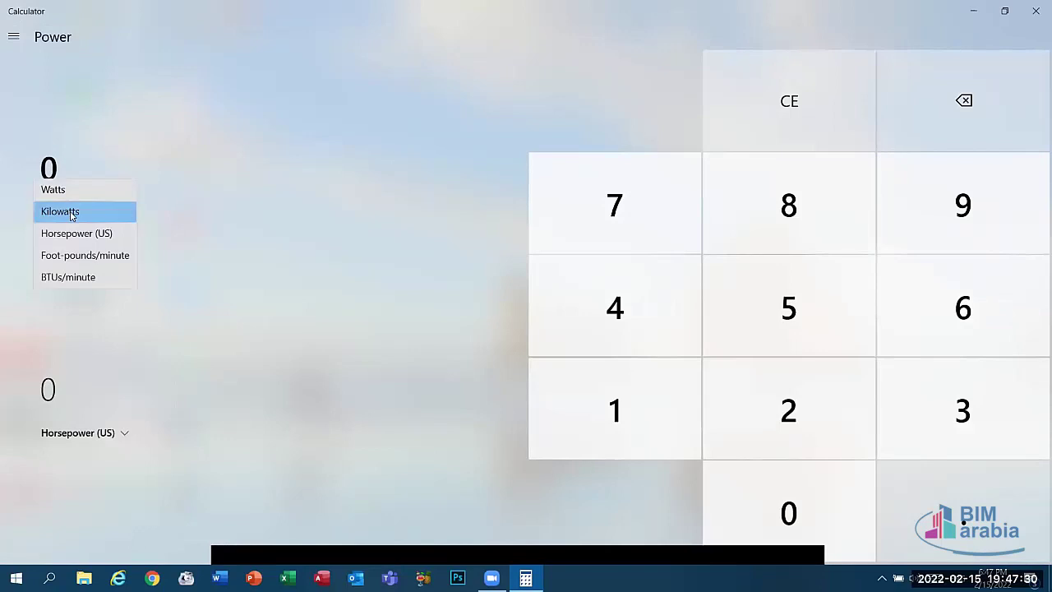
pyautogui.click(69, 213)
# Switch to the Energy converter and look through its source units, choosing Joules
pyautogui.click(13, 36)
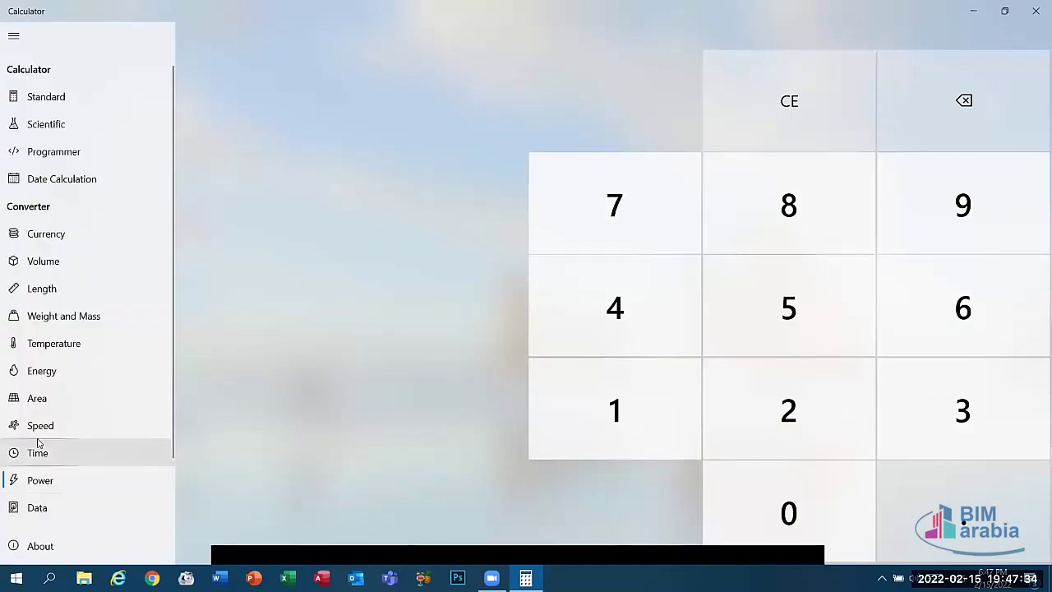
pyautogui.click(40, 371)
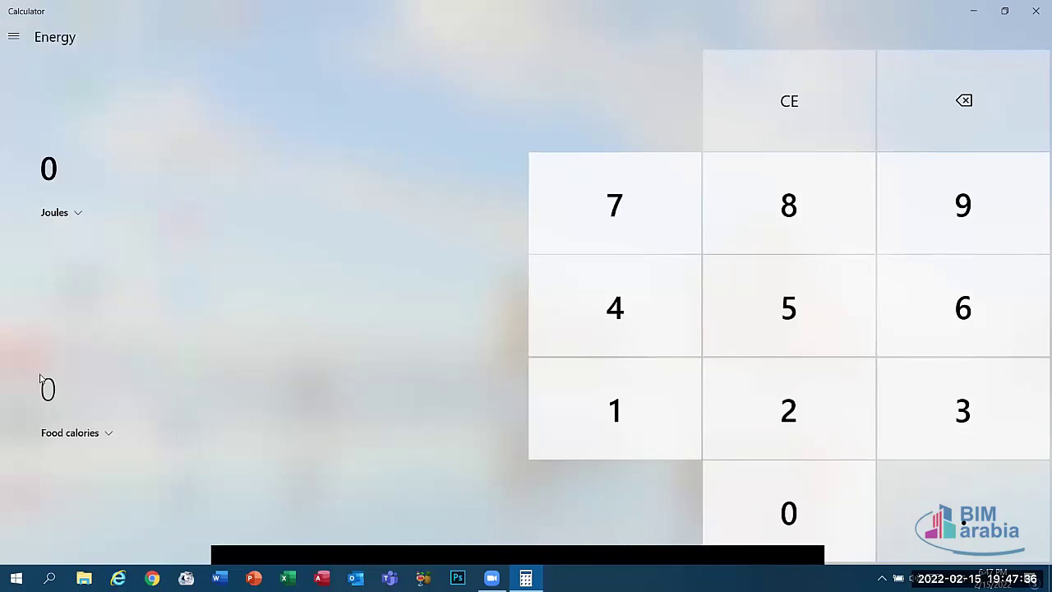
pyautogui.click(70, 213)
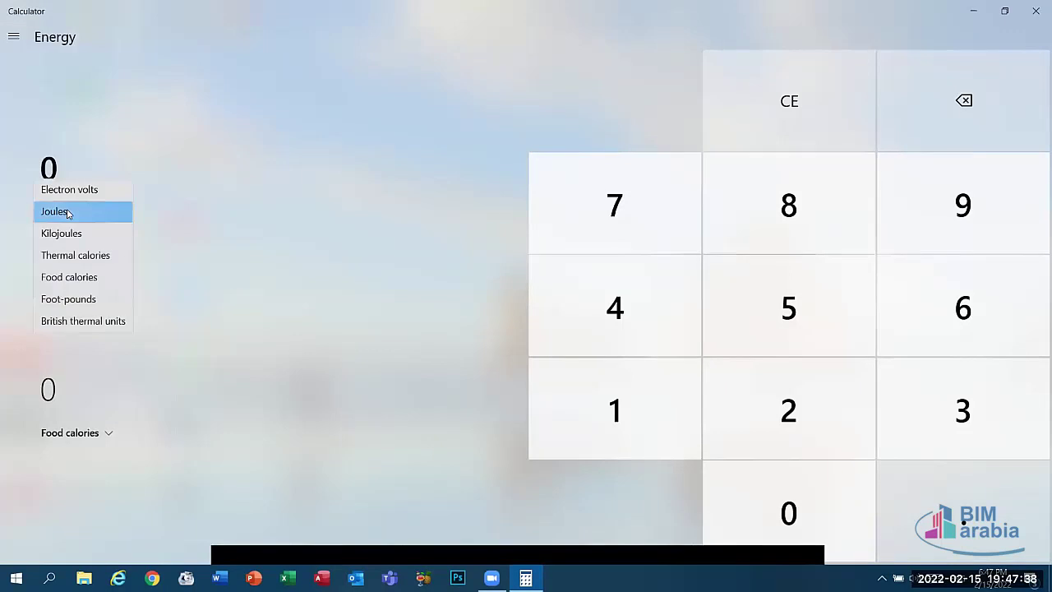
pyautogui.click(69, 214)
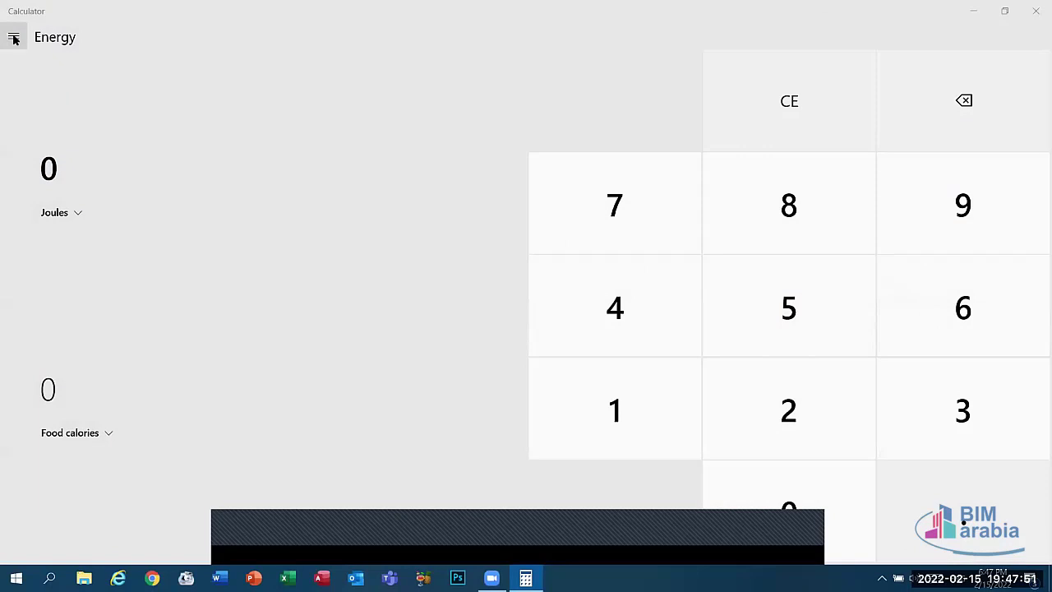
pyautogui.click(13, 38)
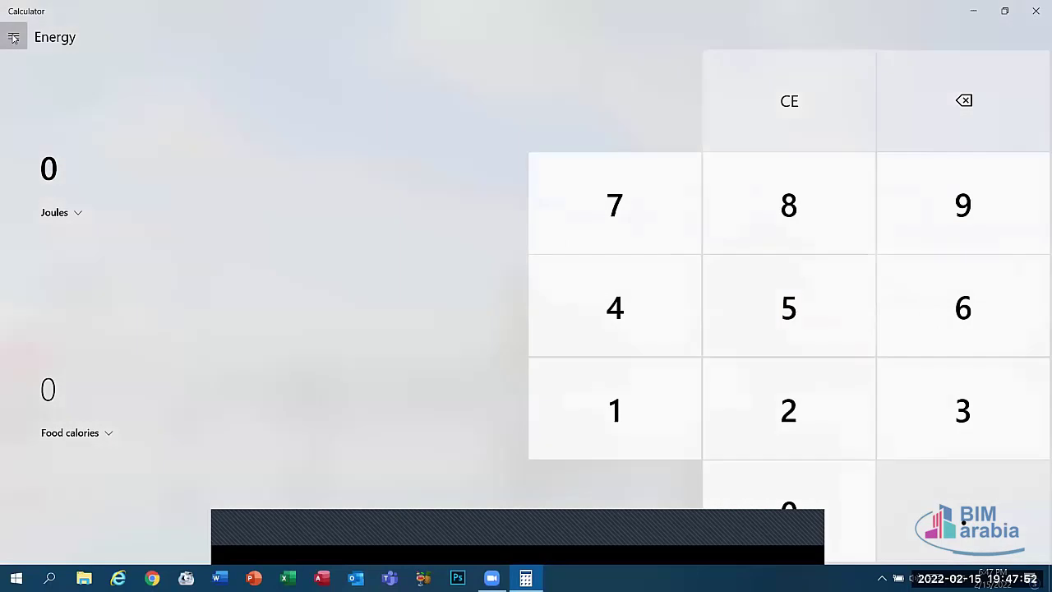
pyautogui.click(253, 105)
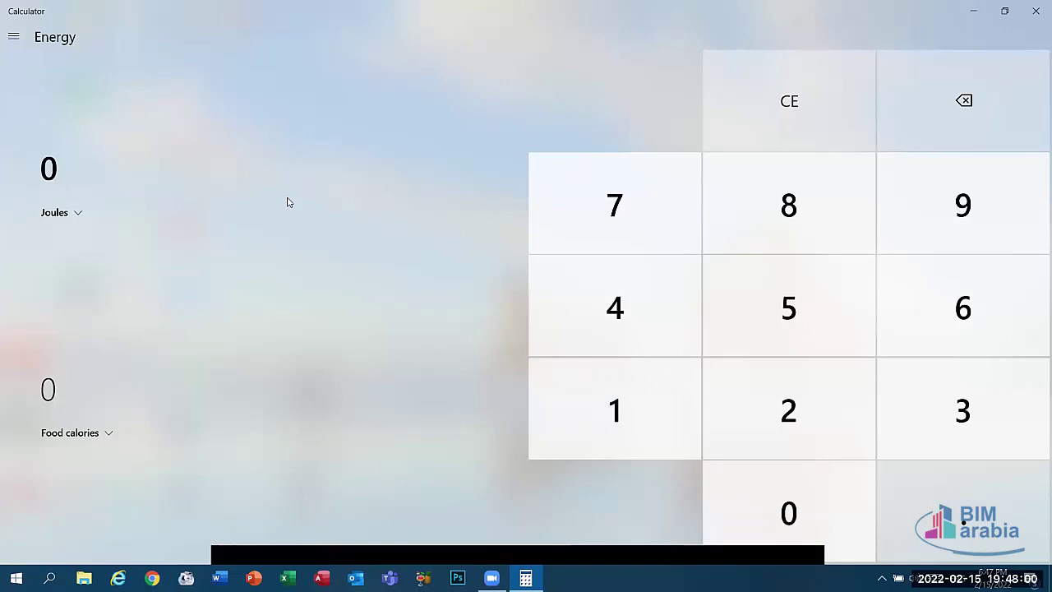
pyautogui.click(7, 47)
pyautogui.click(204, 83)
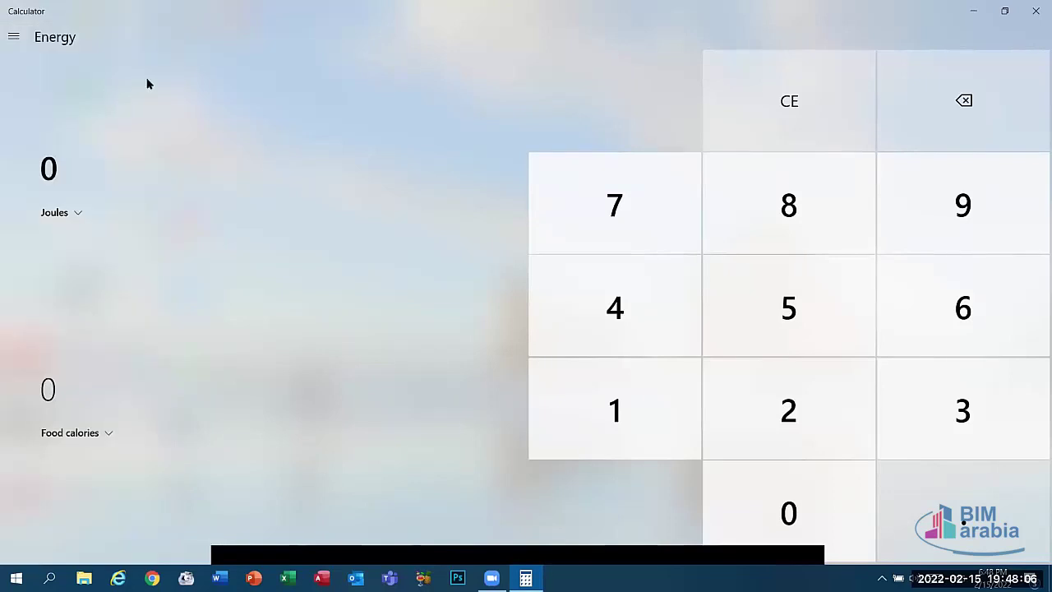
# Show the source units of the Angle converter and close Calculator
pyautogui.click(14, 42)
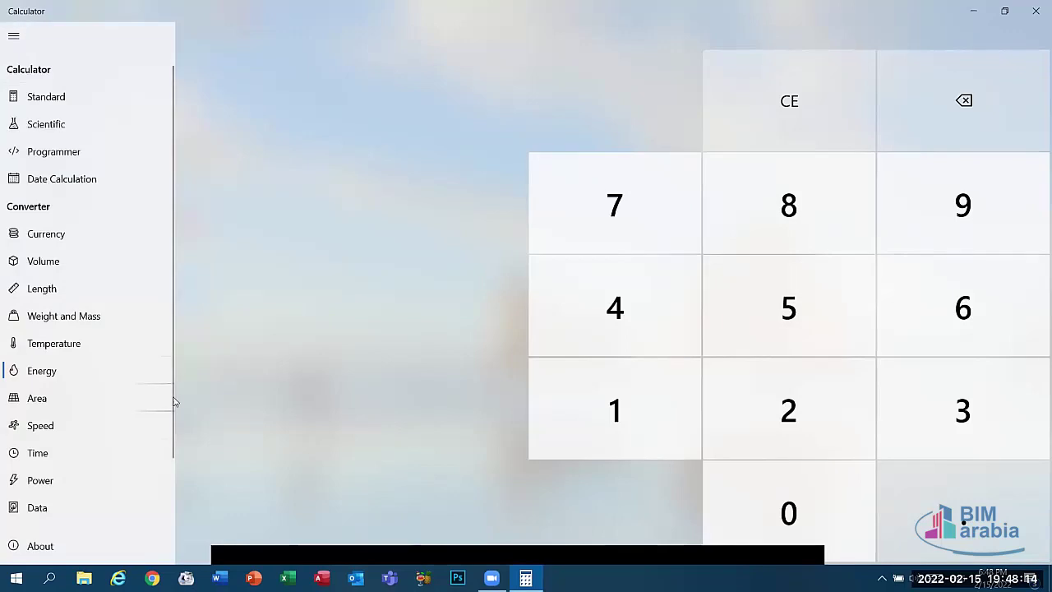
pyautogui.moveTo(170, 389); pyautogui.dragTo(169, 513)
pyautogui.click(71, 515)
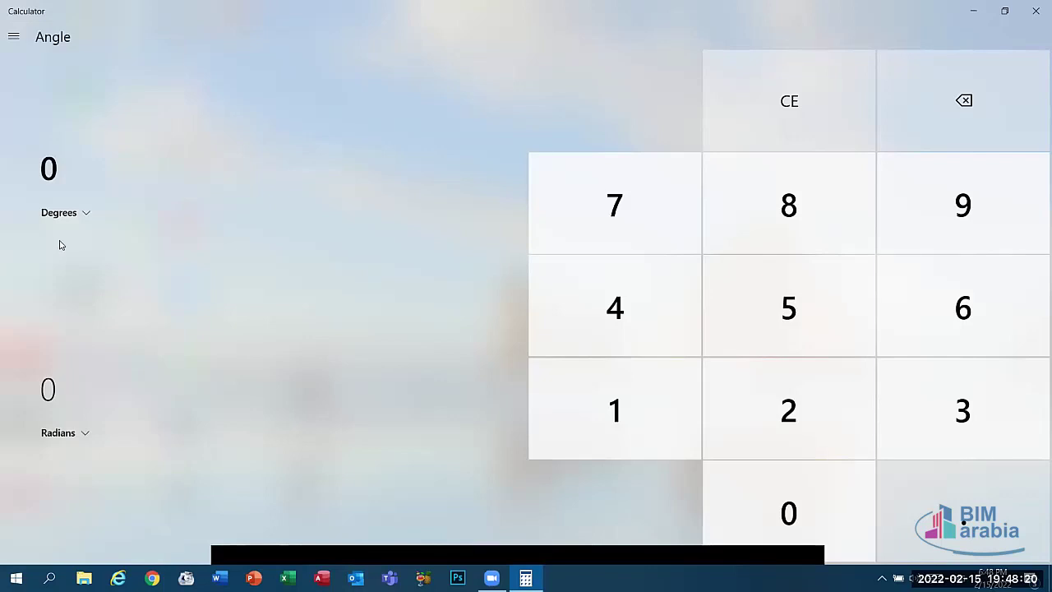
pyautogui.click(73, 212)
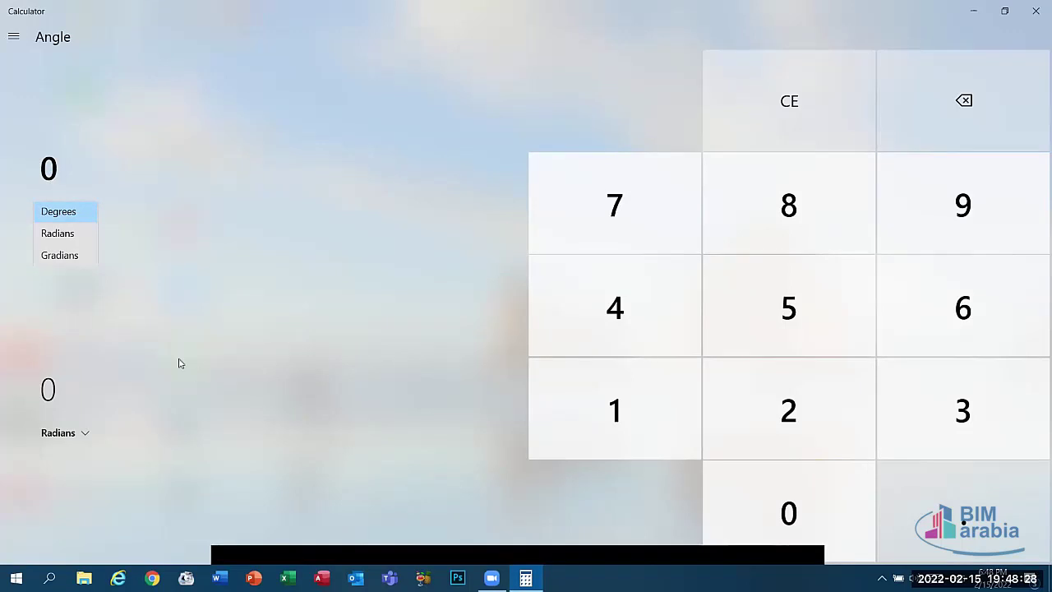
pyautogui.click(1036, 10)
pyautogui.press('super+s')
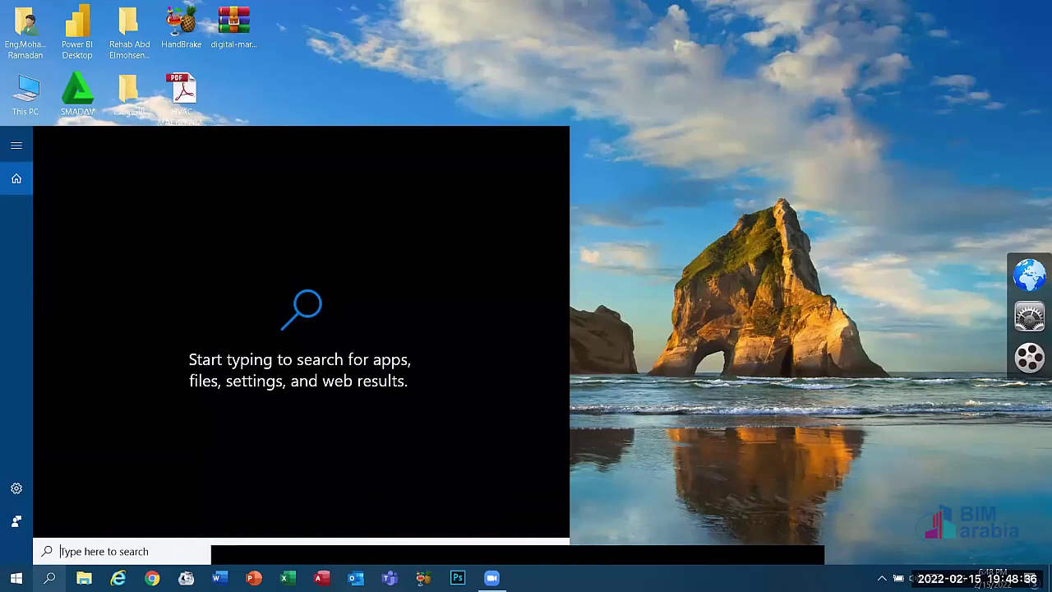
pyautogui.write('s')
pyautogui.press('BackSpace')
pyautogui.write('ot')
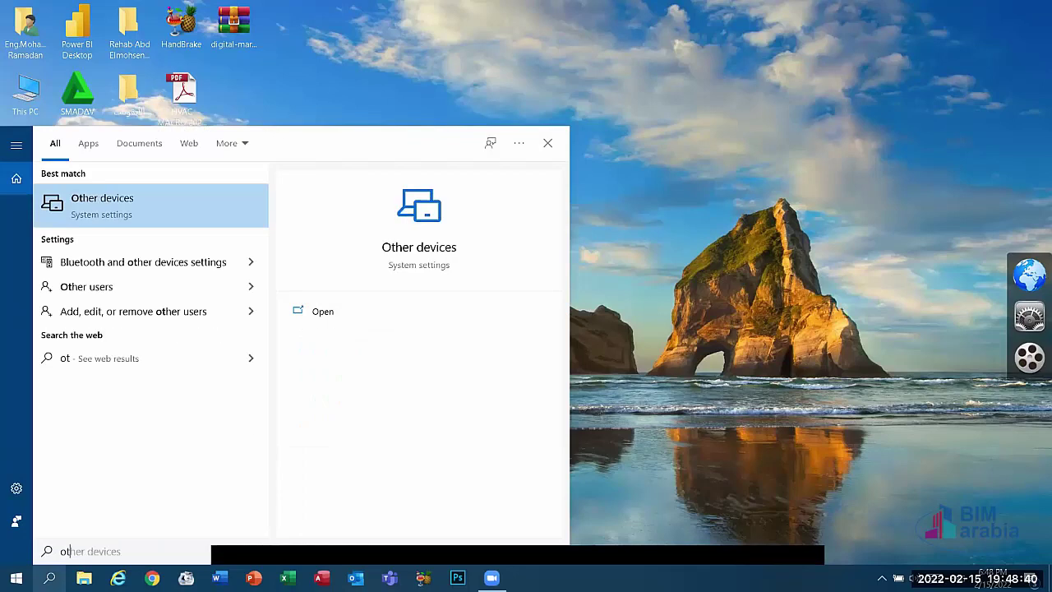
pyautogui.press('BackSpace')
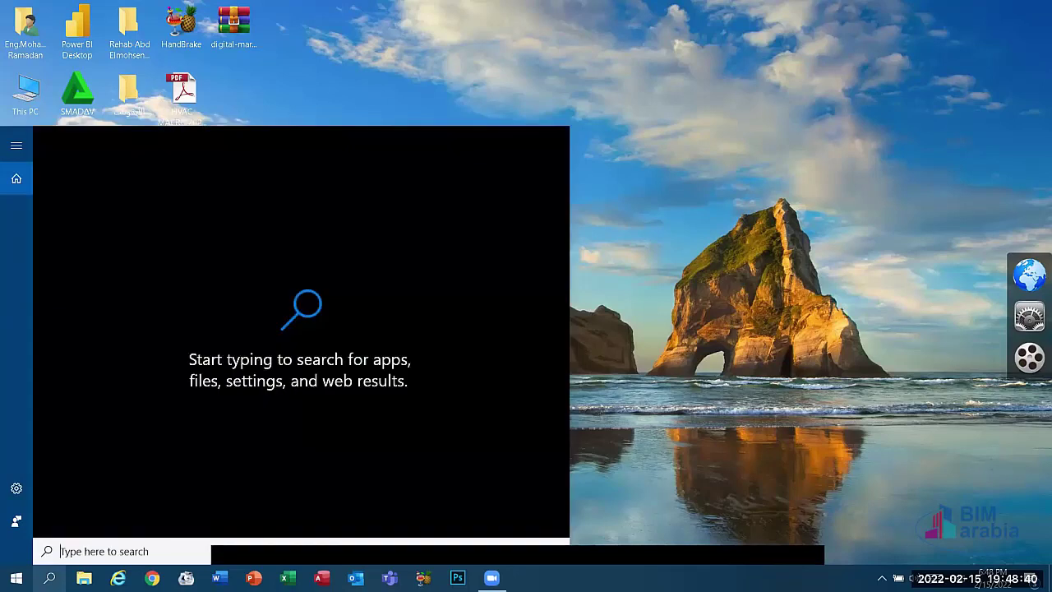
pyautogui.click(863, 393)
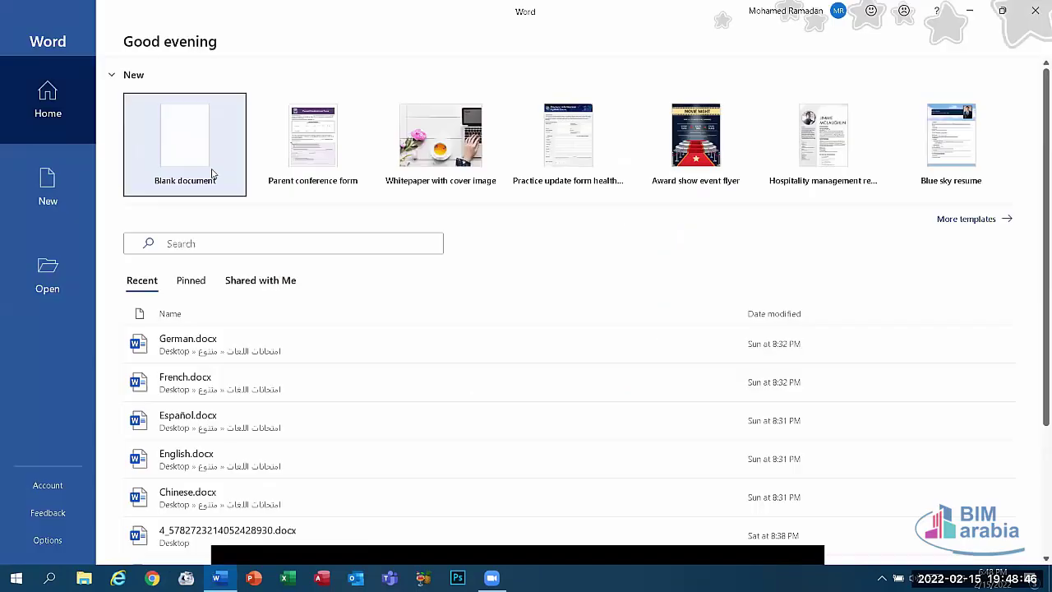
# Create a blank document in Word and write "Notpad" on its first line
pyautogui.click(192, 129)
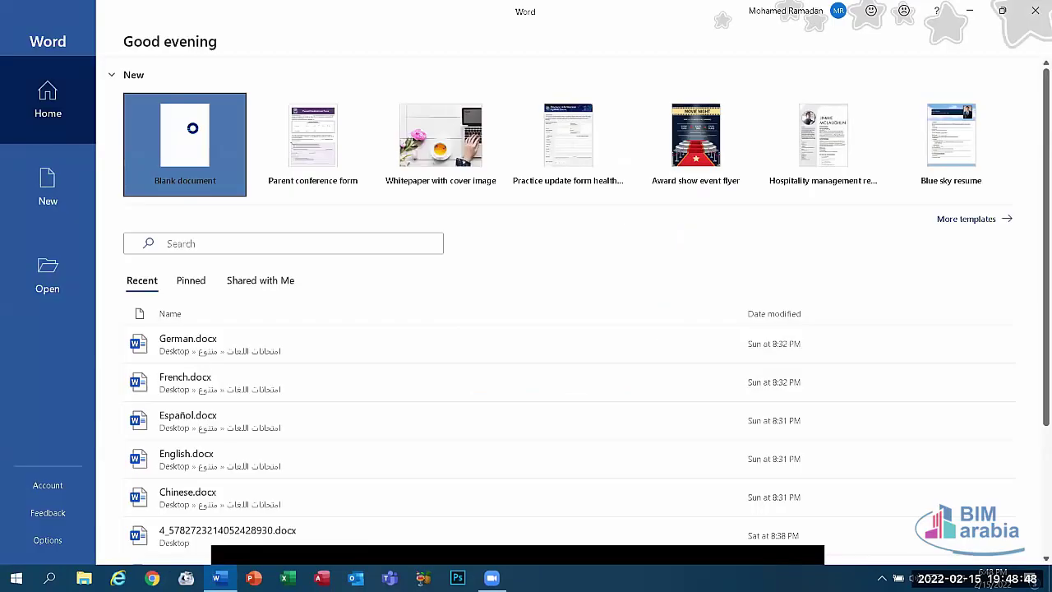
pyautogui.hotkey('alt', 'shift')
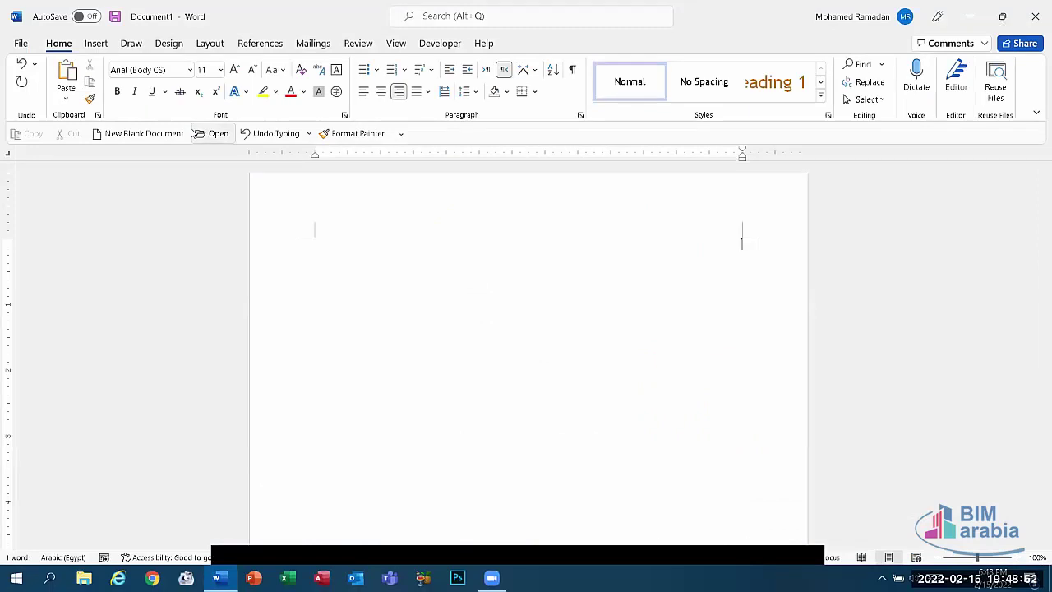
pyautogui.hotkey('alt', 'shift')
pyautogui.write('Notpad')
# Write "Sticky Note" on the second line of the document using the English keyboard layout
pyautogui.hotkey('alt', 'shift')
pyautogui.hotkey('alt', 'shift')
pyautogui.hotkey('alt', 'shift')
pyautogui.press('BackSpace')
pyautogui.write('س')
pyautogui.press('BackSpace')
pyautogui.hotkey('alt', 'shift')
pyautogui.write('s')
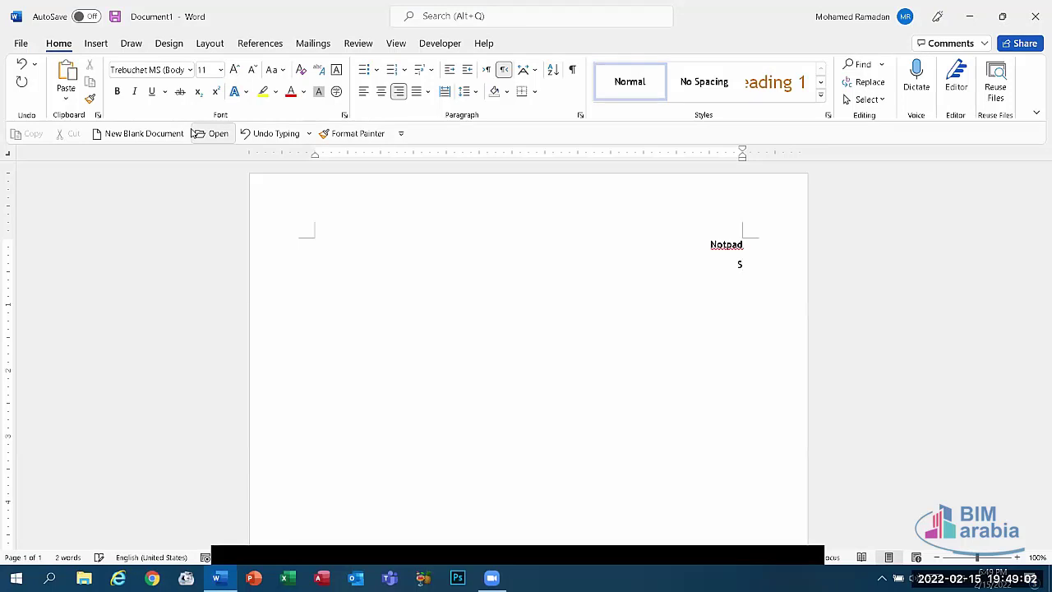
pyautogui.write('ticc')
pyautogui.write('ky')
pyautogui.press('BackSpace')
pyautogui.press('BackSpace')
pyautogui.press('BackSpace')
pyautogui.press('BackSpace')
pyautogui.write('ckky')
pyautogui.press('BackSpace')
pyautogui.press('BackSpace')
pyautogui.press('BackSpace')
pyautogui.write('cky Note')
# Add "Snipping Tool", "Paint" and "Paint 3D" as separate lines below "Sticky Note"
pyautogui.press('Return')
pyautogui.write('Snipping ')
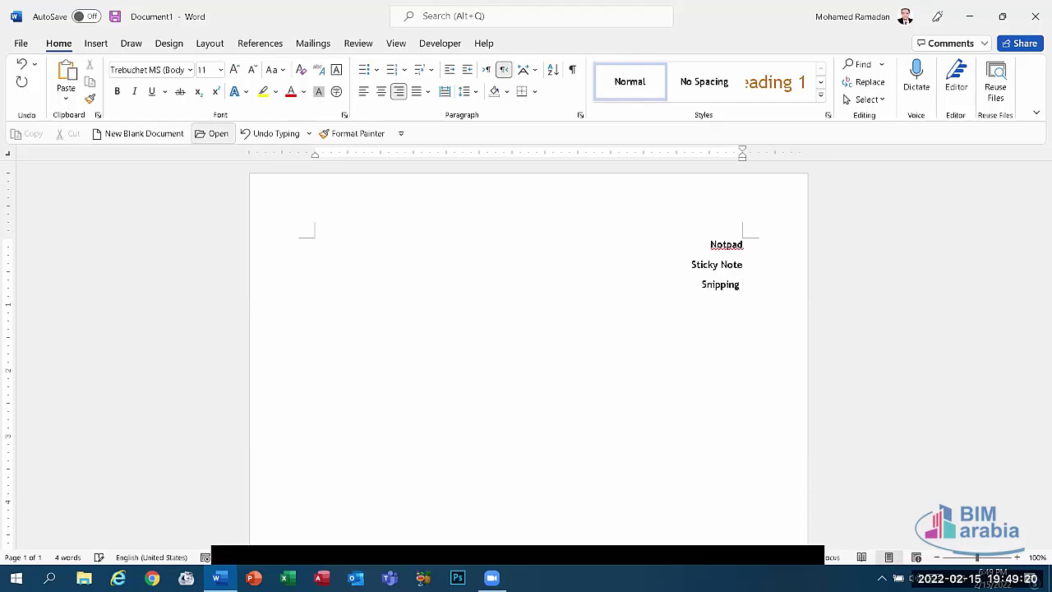
pyautogui.write('Tool')
pyautogui.press('Return')
pyautogui.write('Paint')
pyautogui.press('Return')
pyautogui.write('Paint 3D')
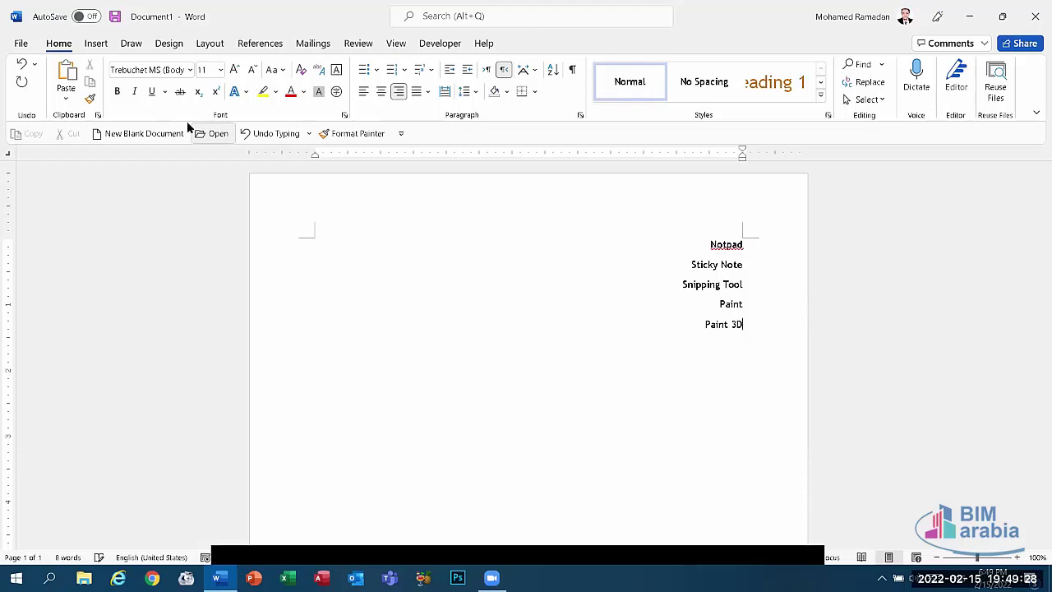
# Add the flagged word "Notpad" to the spelling dictionary and select all five lines of the list
pyautogui.rightClick(727, 244)
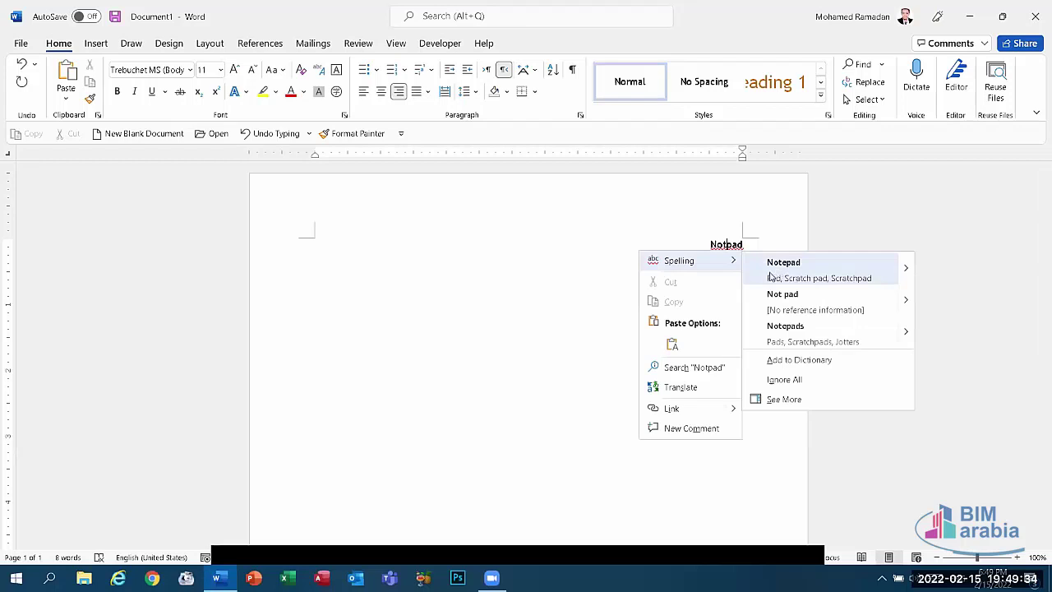
pyautogui.click(790, 362)
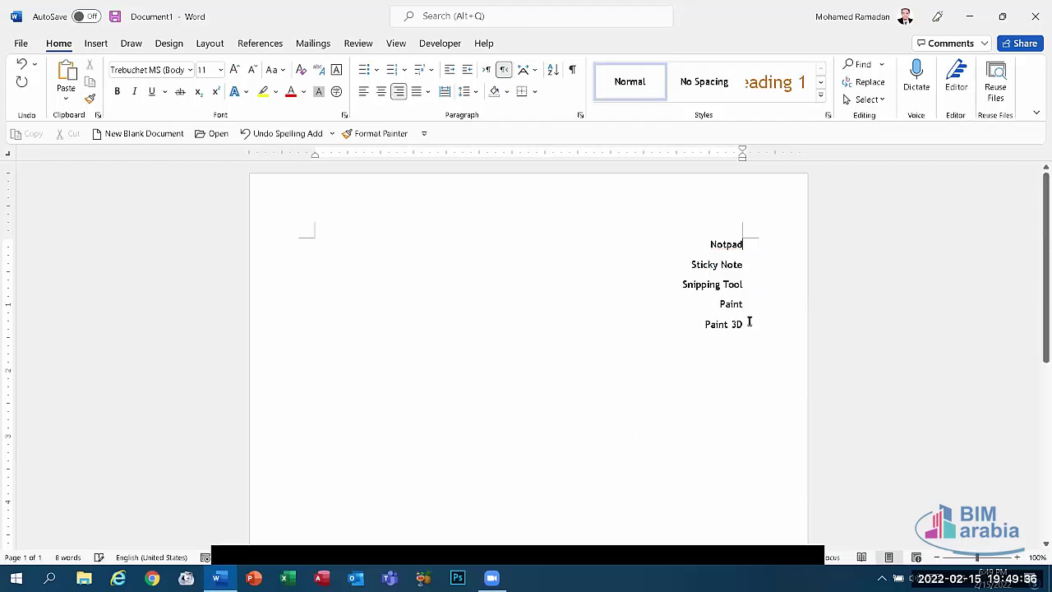
pyautogui.moveTo(632, 260); pyautogui.dragTo(636, 246)
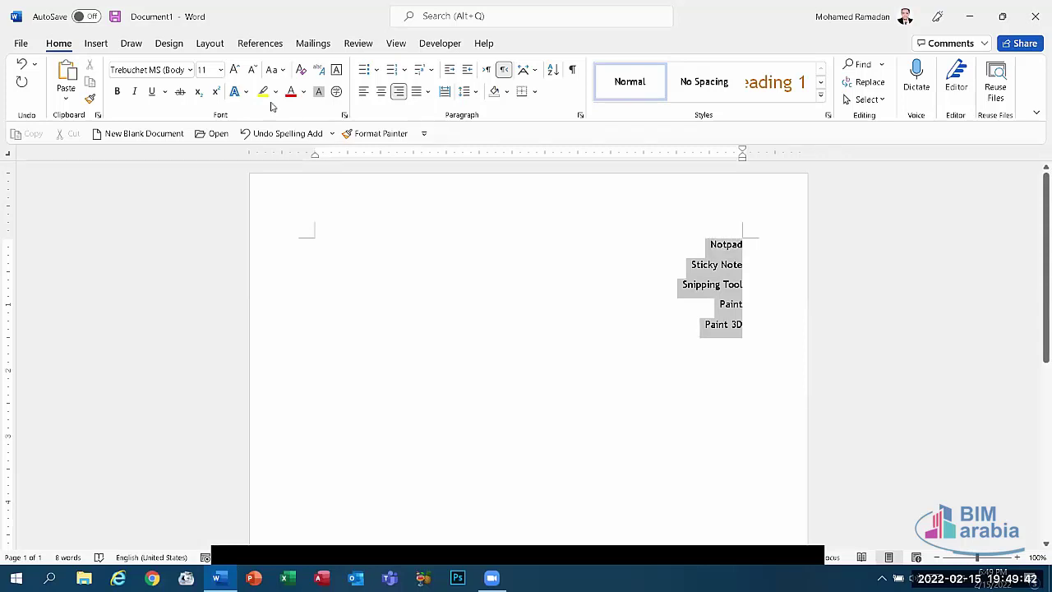
# Enlarge the selected list of app names to font size 36 and centre it on the page
pyautogui.click(233, 70)
pyautogui.click(233, 70)
pyautogui.click(233, 70)
pyautogui.click(232, 69)
pyautogui.click(232, 70)
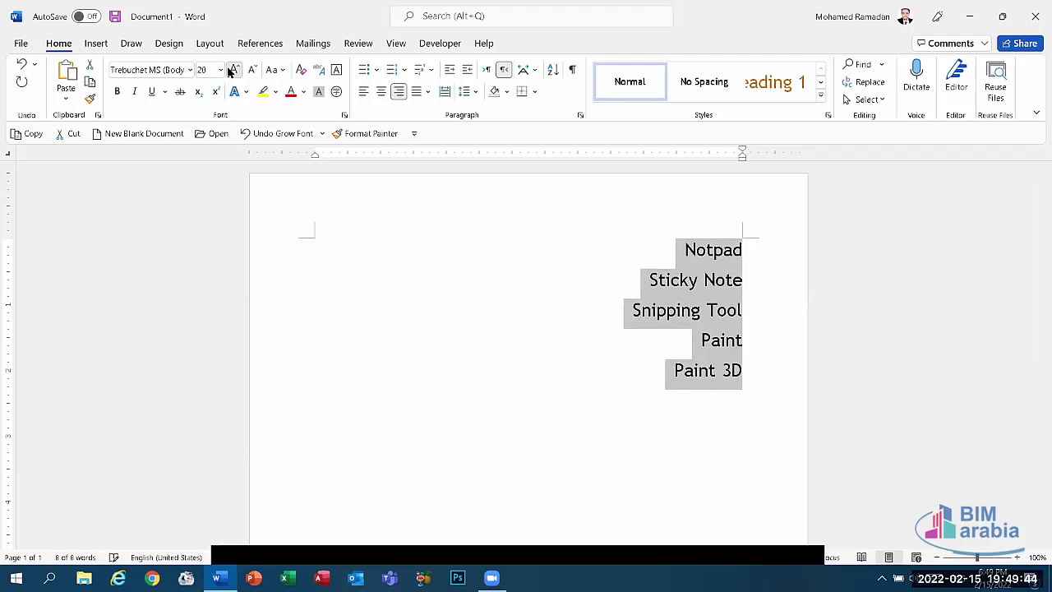
pyautogui.click(232, 70)
pyautogui.click(232, 69)
pyautogui.click(232, 70)
pyautogui.click(232, 69)
pyautogui.click(232, 70)
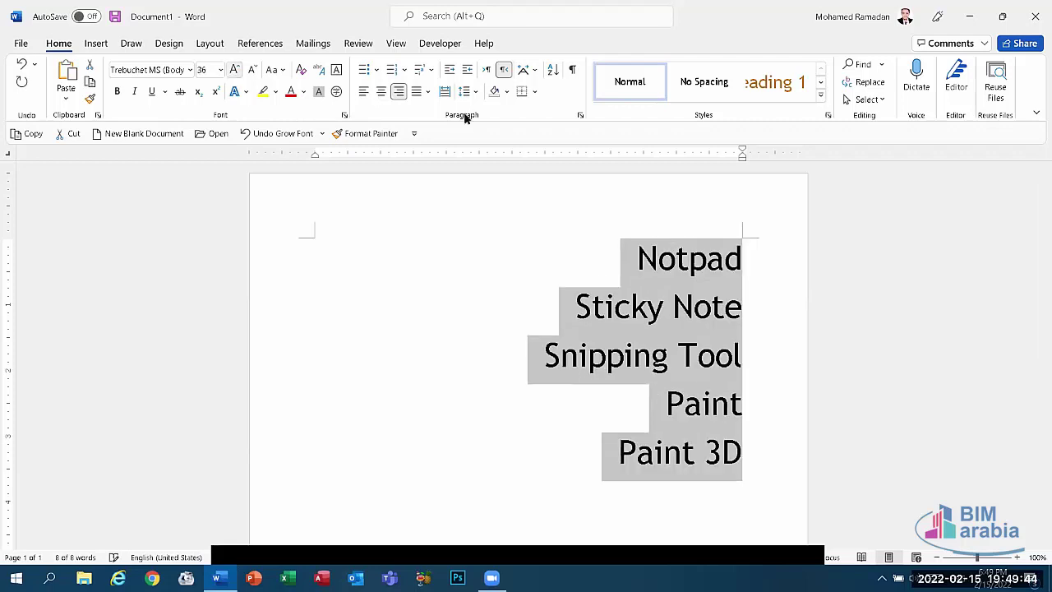
pyautogui.click(380, 92)
# Start a new empty line below "Paint 3D" and switch the keyboard layout
pyautogui.tripleClick(573, 450)
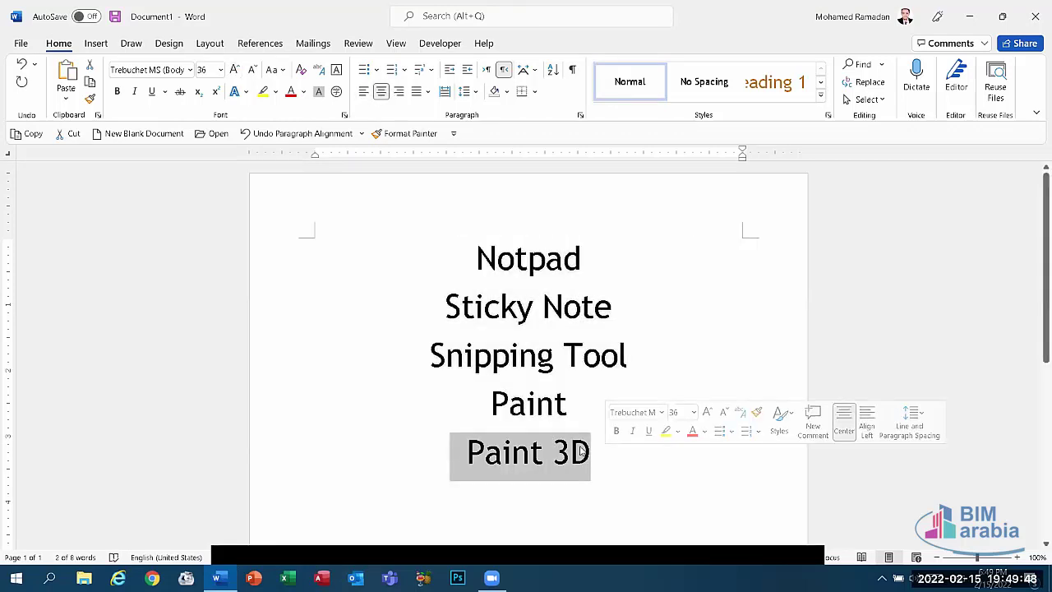
pyautogui.press('End')
pyautogui.press('Return')
pyautogui.hotkey('alt', 'shift')
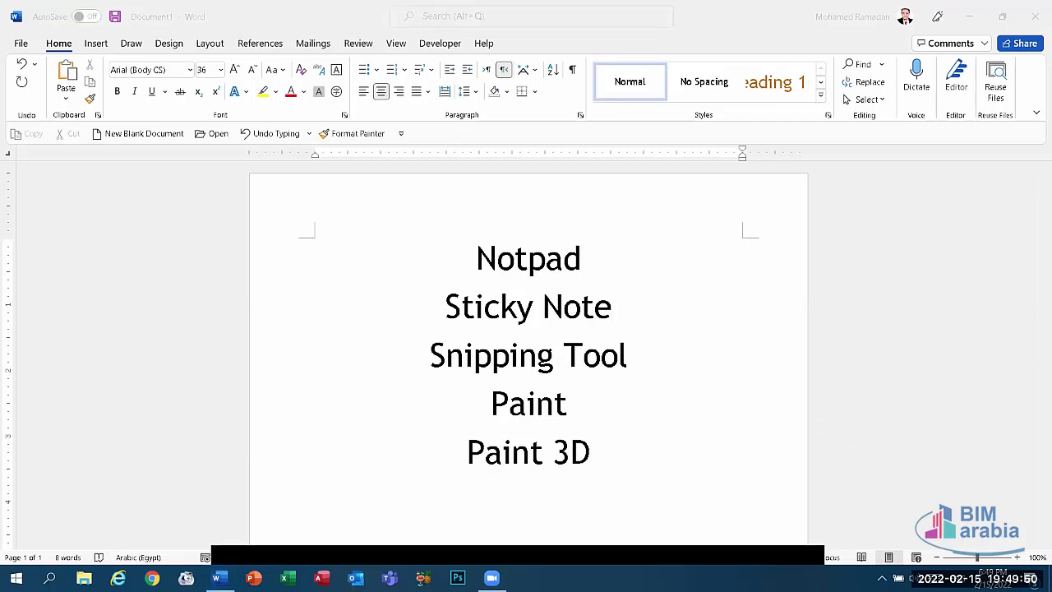
# View the tools offered in the Windows Ink Workspace, such as Sketchpad, and close the workspace
pyautogui.rightClick(749, 577)
pyautogui.press('Escape')
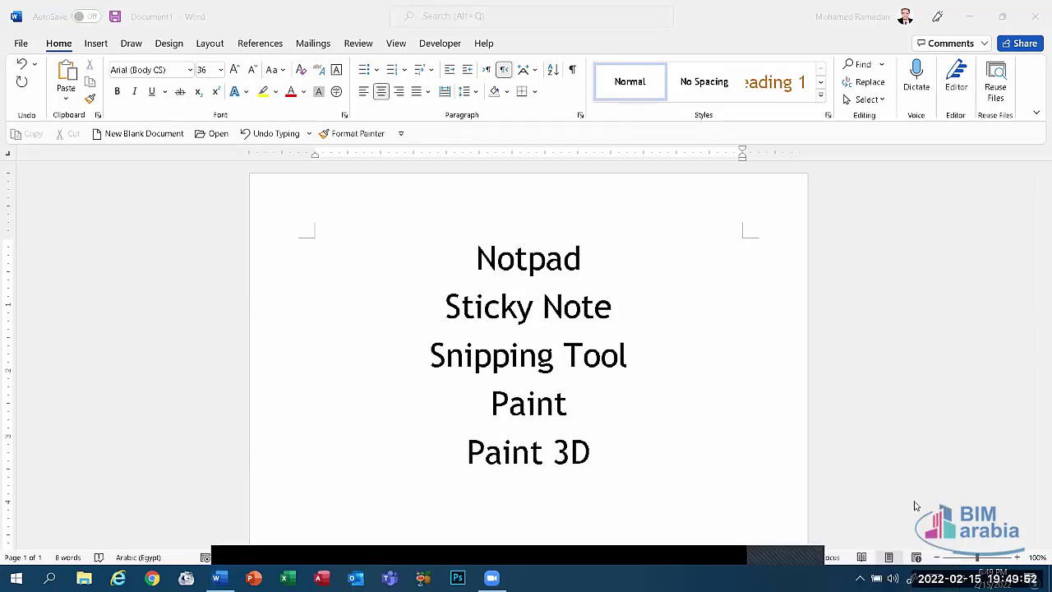
pyautogui.click(910, 577)
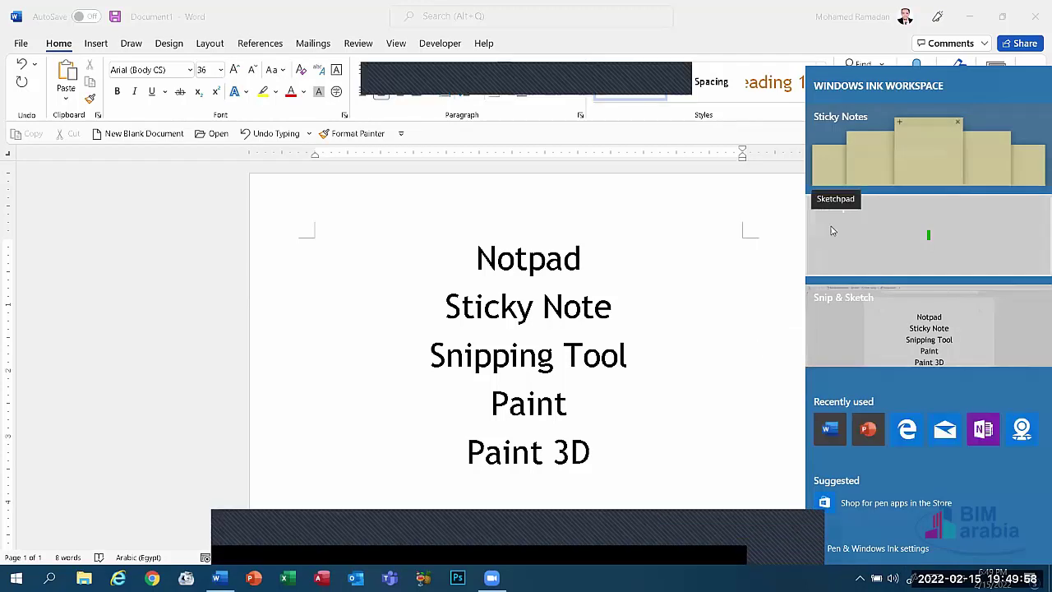
pyautogui.click(747, 357)
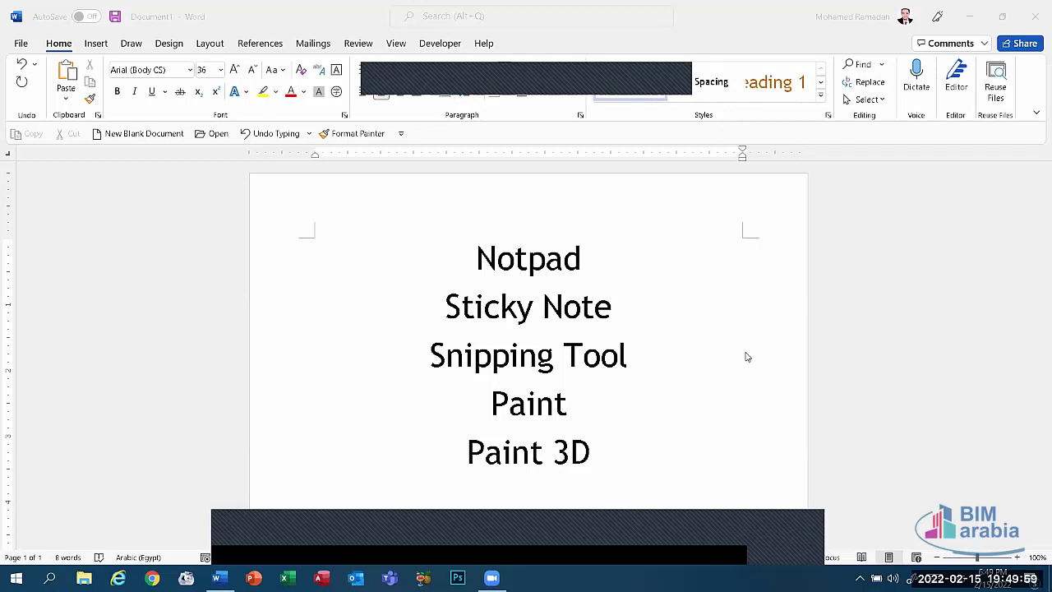
# Add "Sketch Pad" as a line below "Paint 3D" in the list
pyautogui.tripleClick(599, 458)
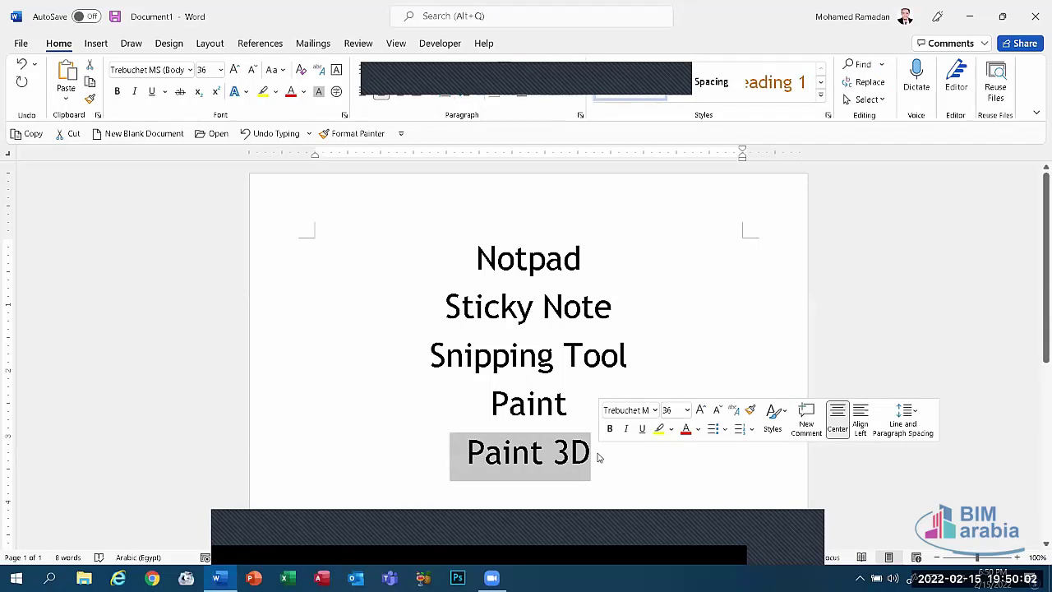
pyautogui.click(592, 454)
pyautogui.press('Return')
pyautogui.write('S')
pyautogui.hotkey('alt', 'shift')
pyautogui.write('ketch Pad')
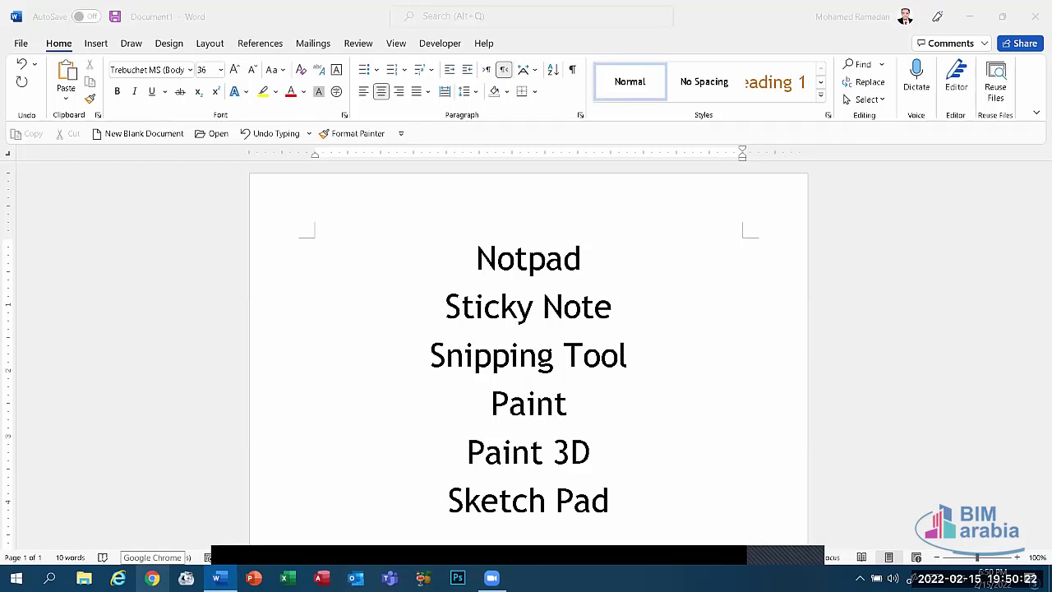
pyautogui.click(152, 578)
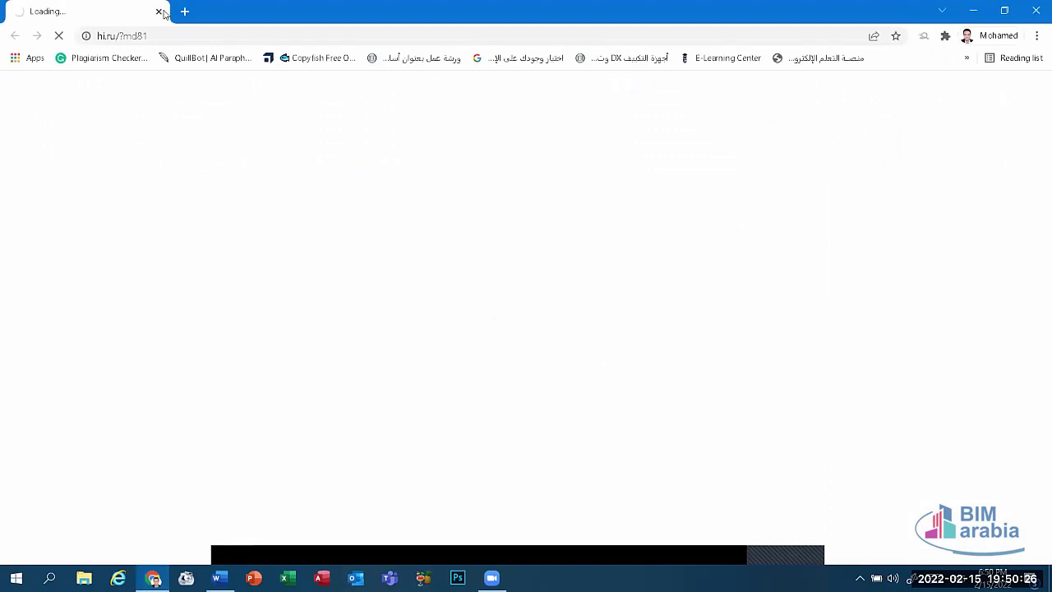
pyautogui.click(158, 11)
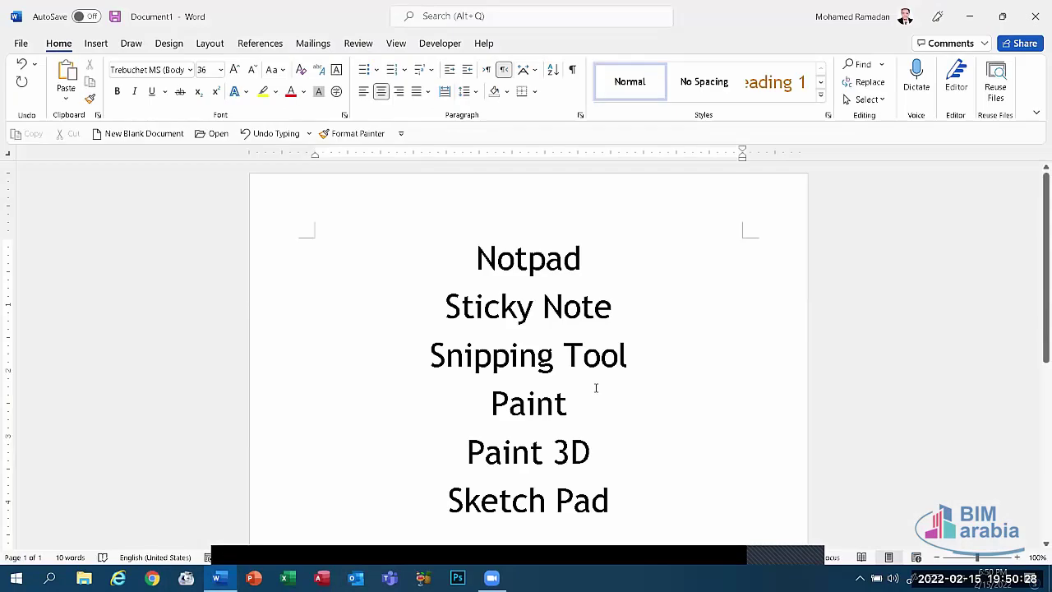
pyautogui.moveTo(616, 517)
pyautogui.mouseDown()
pyautogui.moveTo(465, 376)
pyautogui.moveTo(382, 269)
pyautogui.mouseUp()
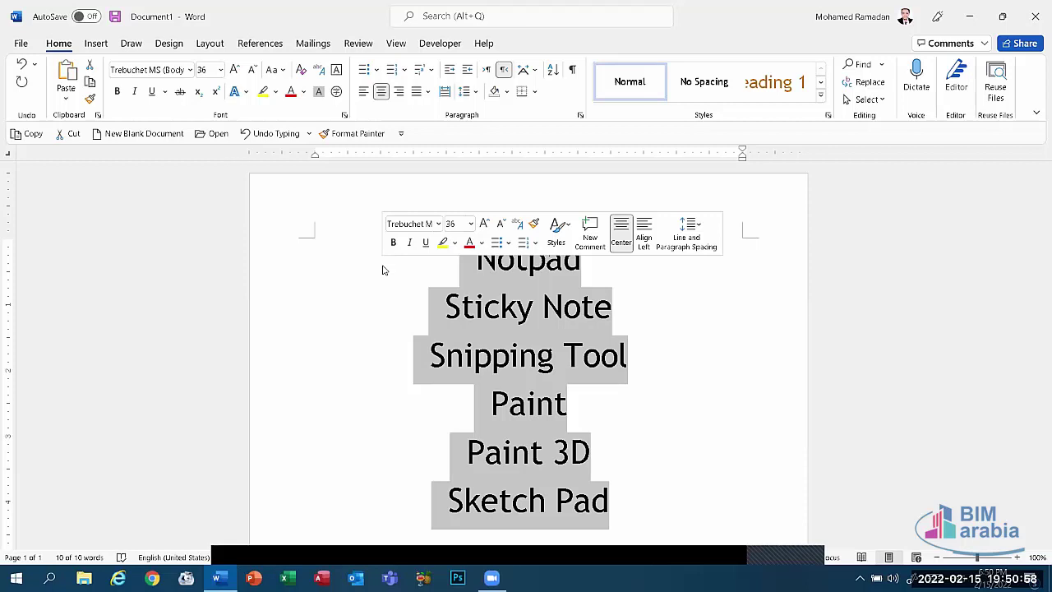
pyautogui.click(503, 542)
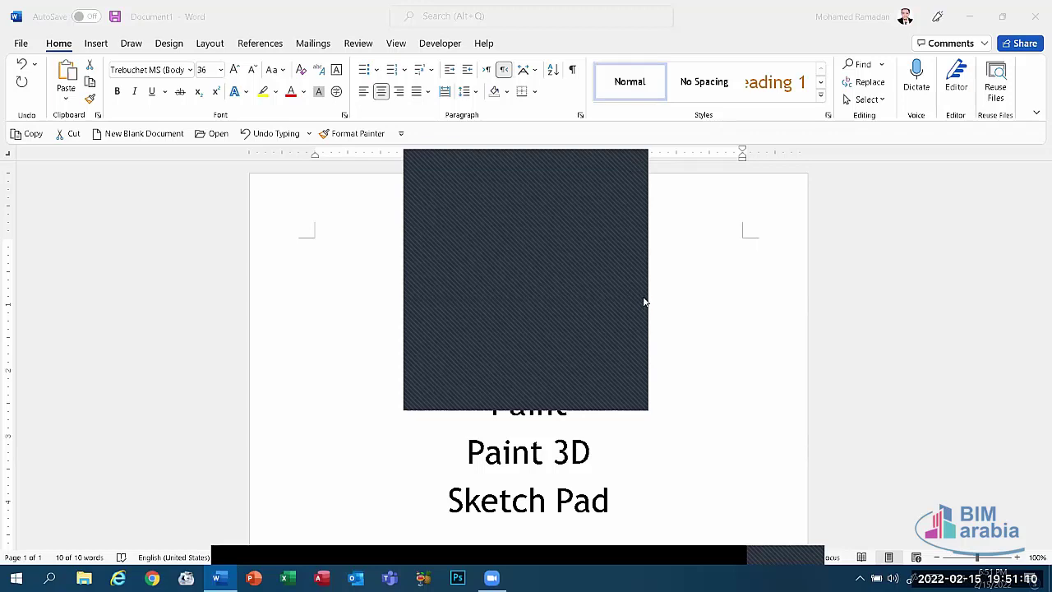
pyautogui.click(634, 172)
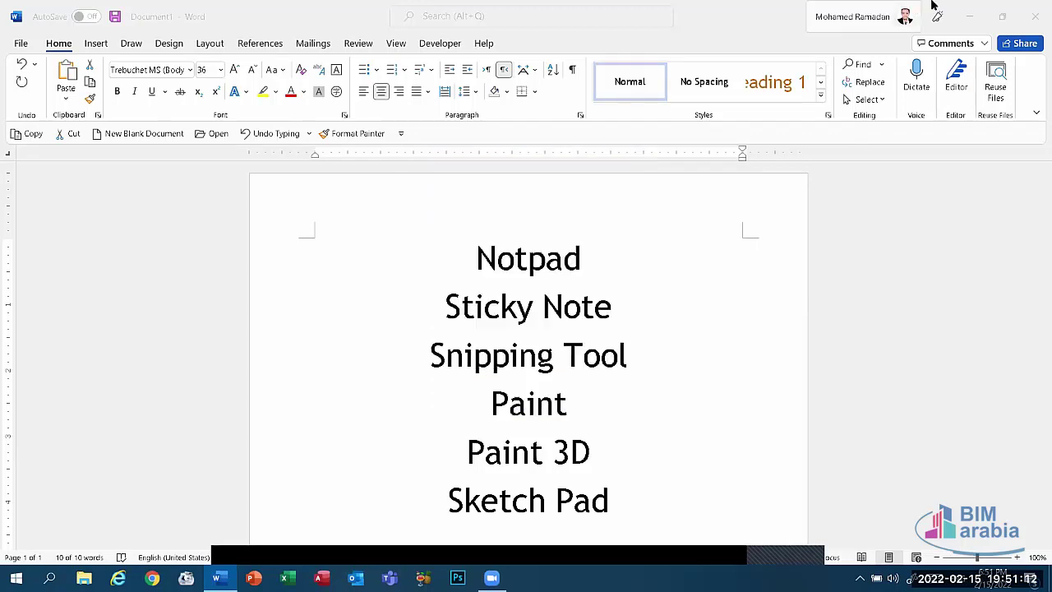
# Show the desktop, examine the Desktop Icon Settings reached through theme personalization, and close them without changes
pyautogui.hotkey('ctrl', 'a')
pyautogui.press('super+d')
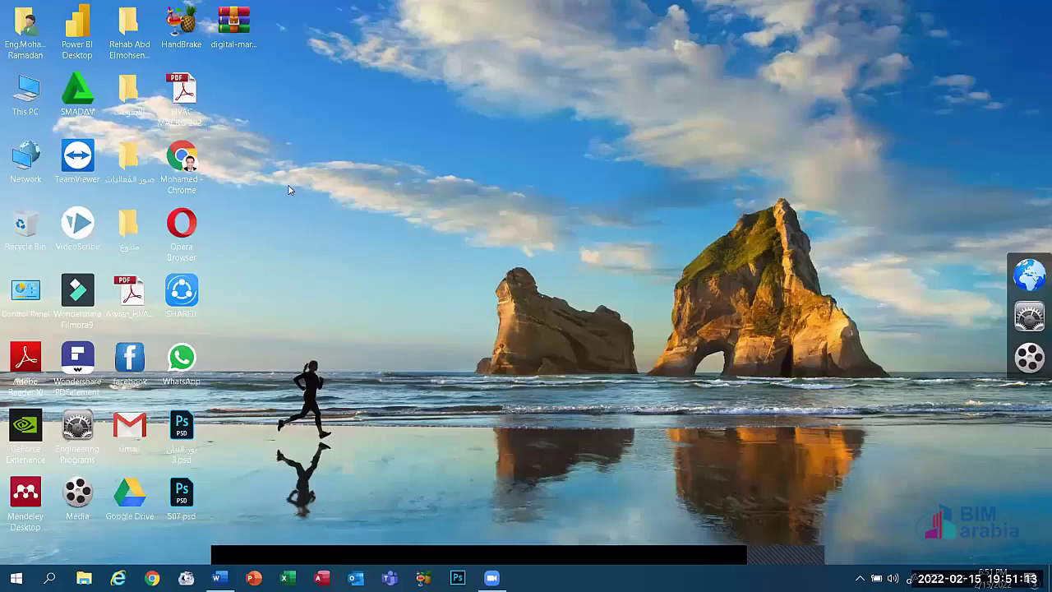
pyautogui.rightClick(417, 178)
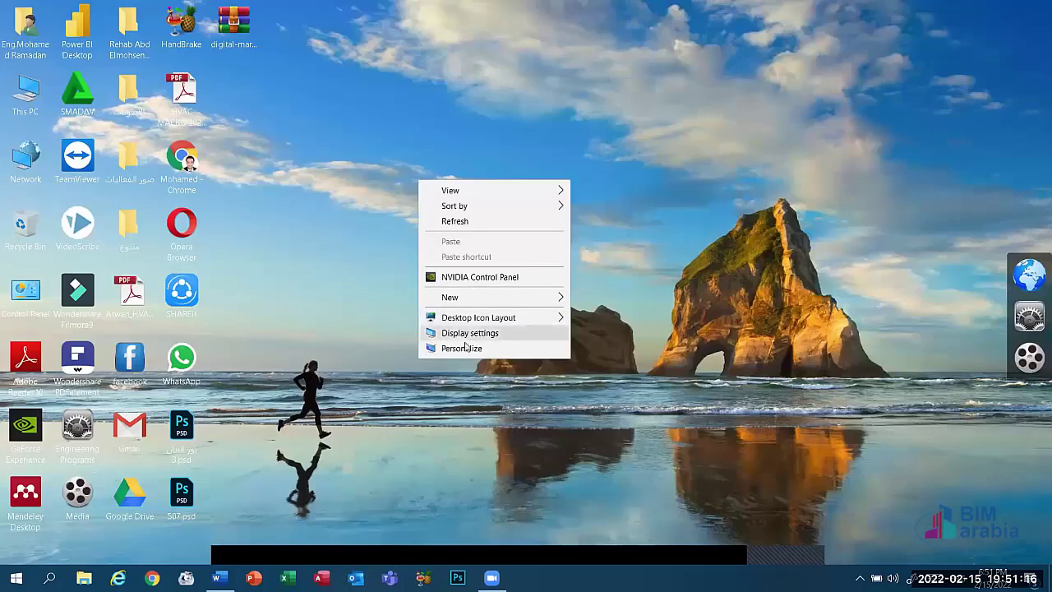
pyautogui.click(467, 349)
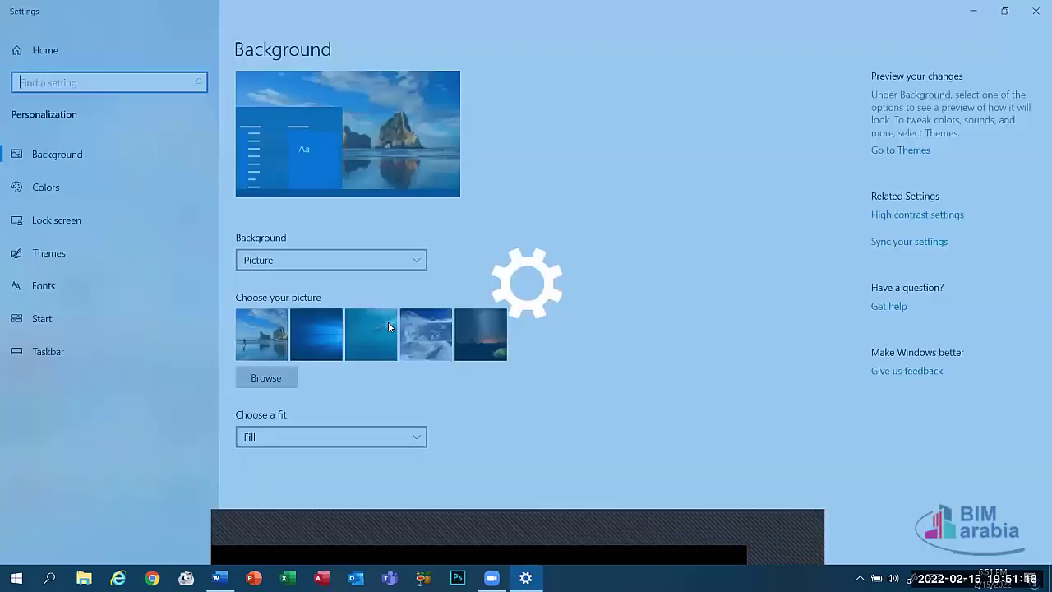
pyautogui.click(86, 263)
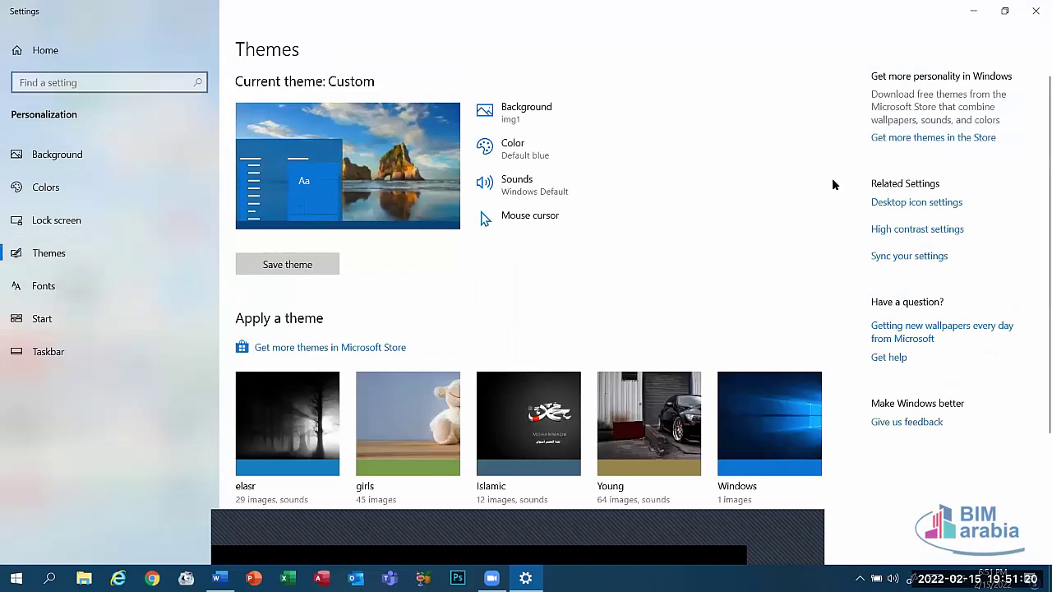
pyautogui.click(920, 204)
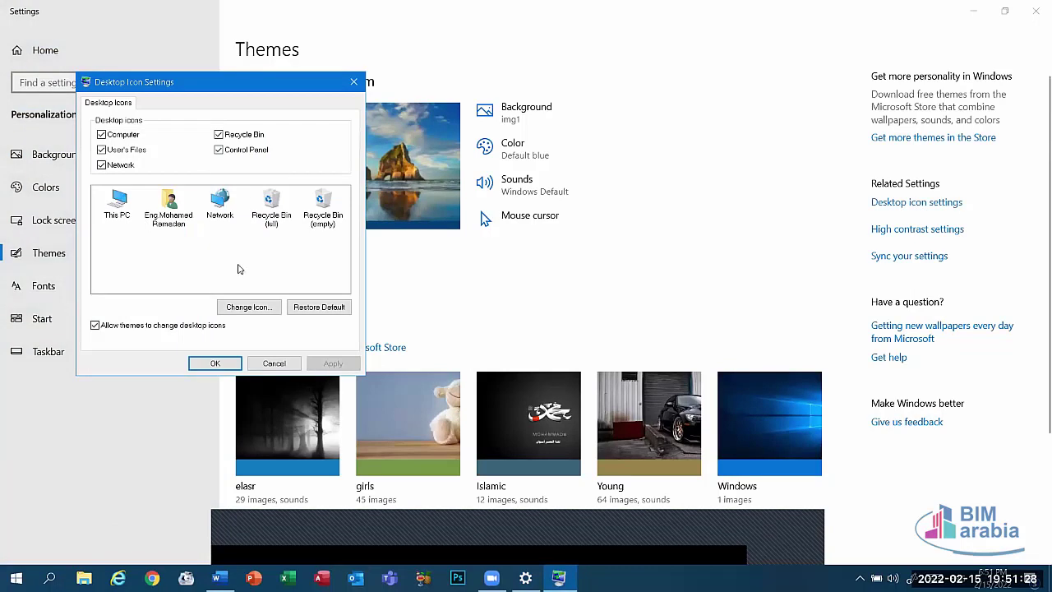
pyautogui.click(274, 363)
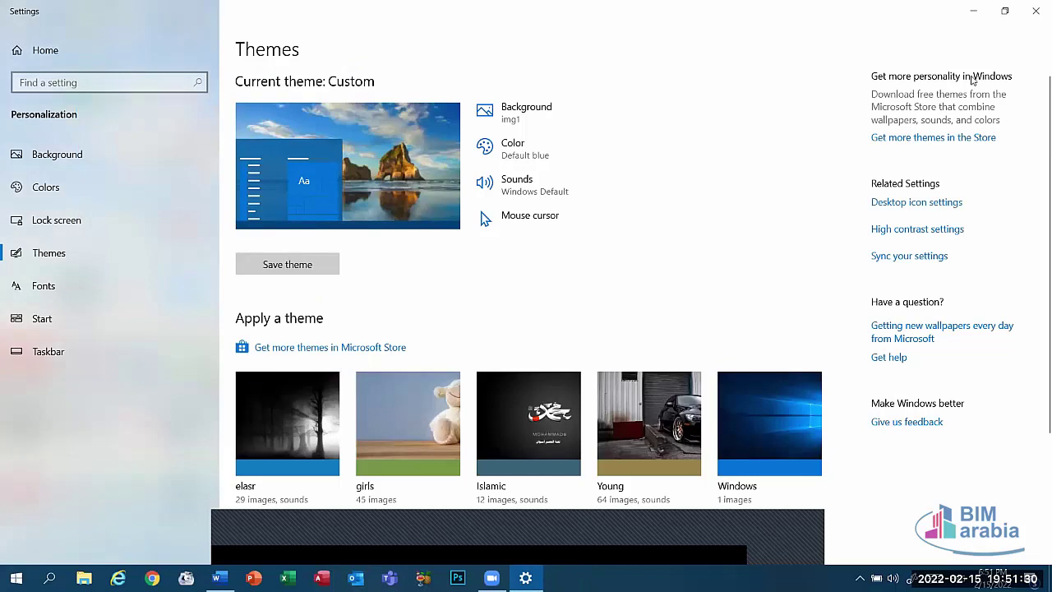
pyautogui.hotkey('alt', 'F4')
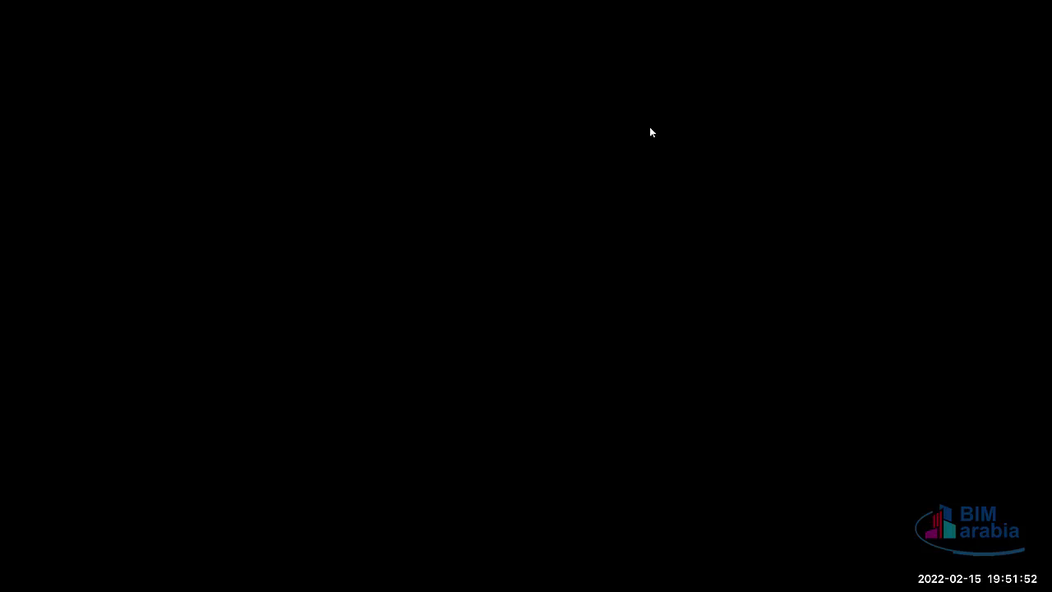
# Find Calculator by searching Windows for "cal", show it in a smaller window, and close it
pyautogui.press('super+s')
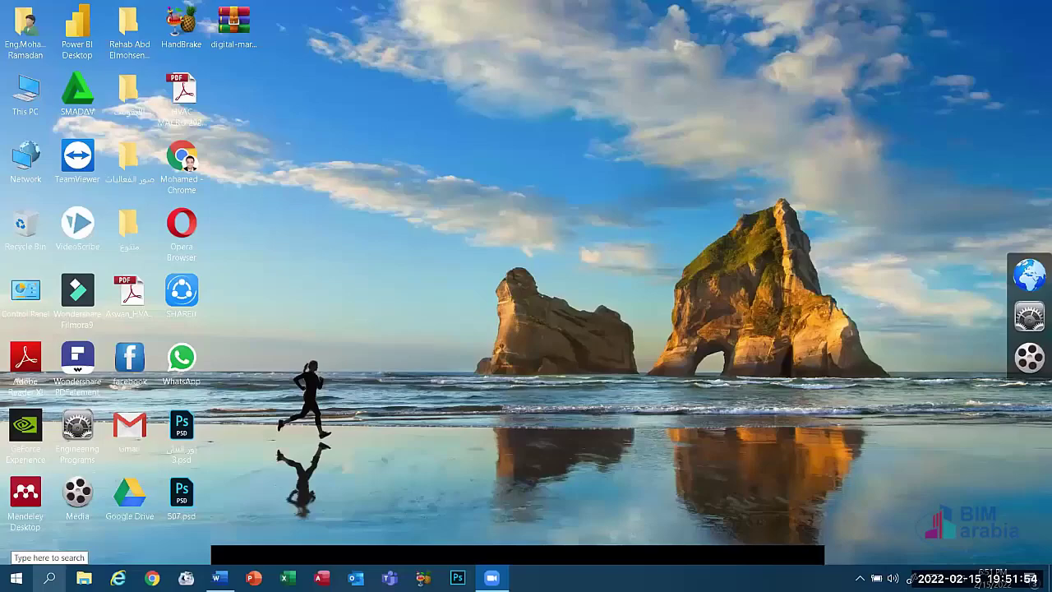
pyautogui.write('cal')
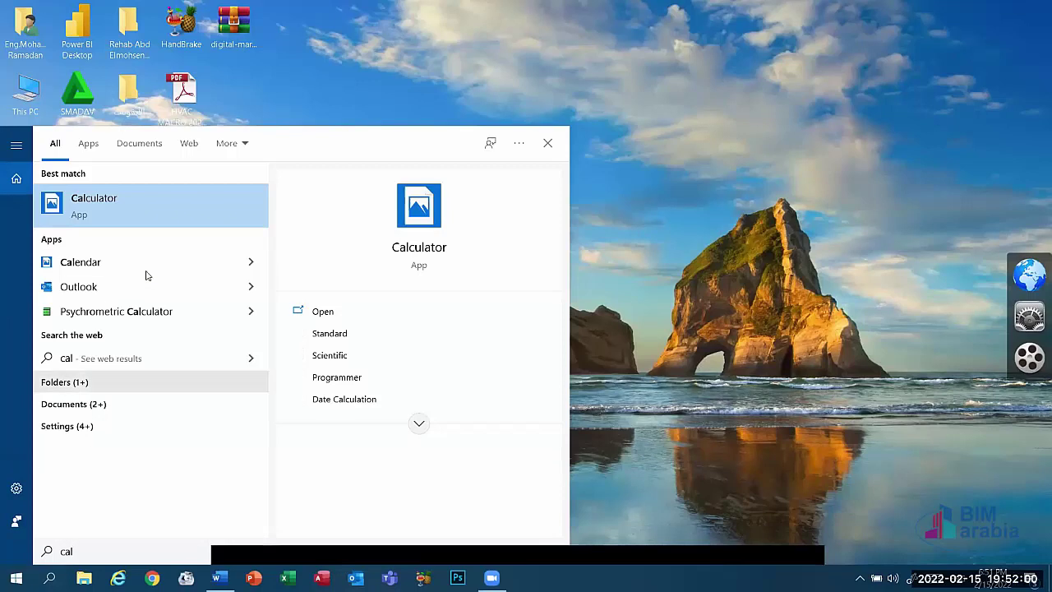
pyautogui.click(128, 210)
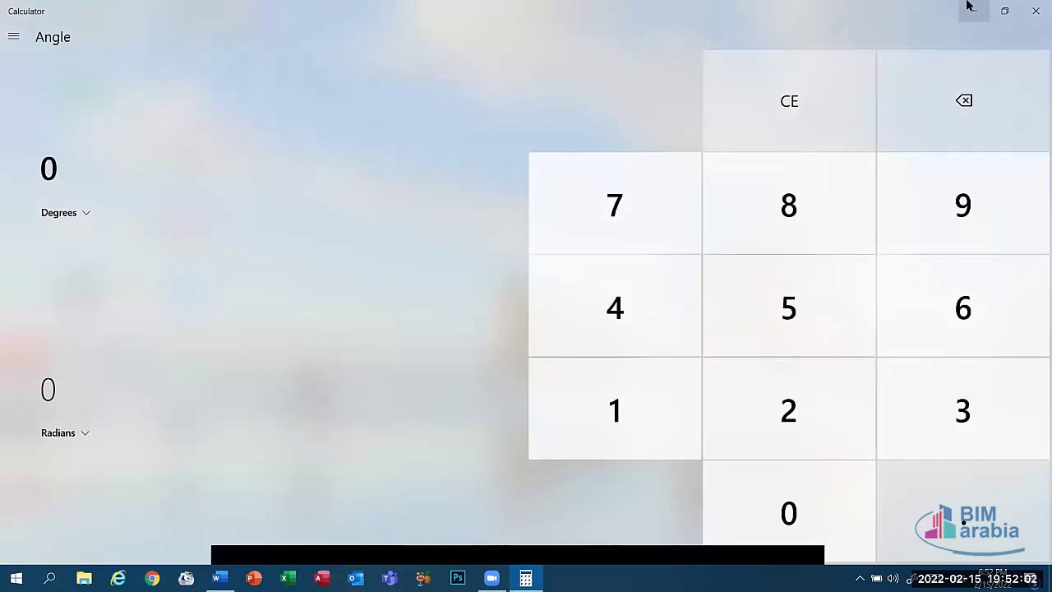
pyautogui.click(1002, 8)
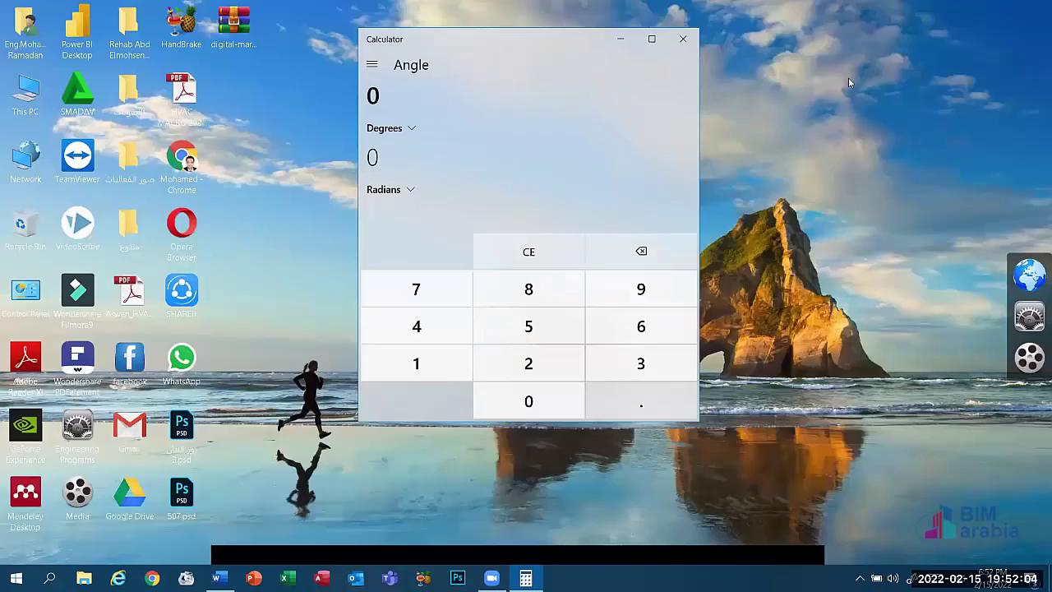
pyautogui.click(683, 41)
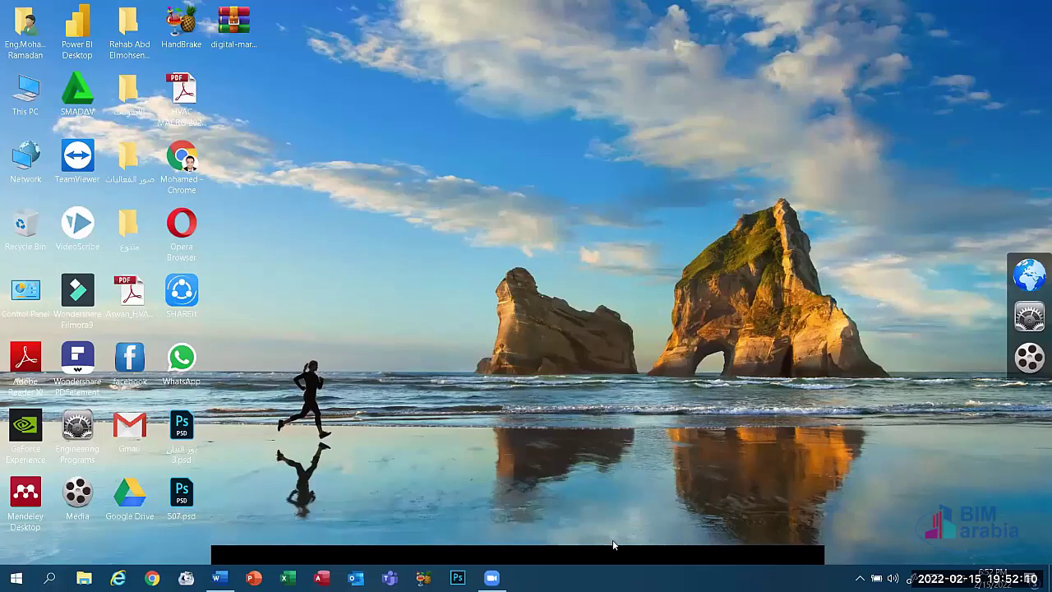
# Check the taskbar's display options for the Windows search and dismiss them without changes
pyautogui.rightClick(618, 577)
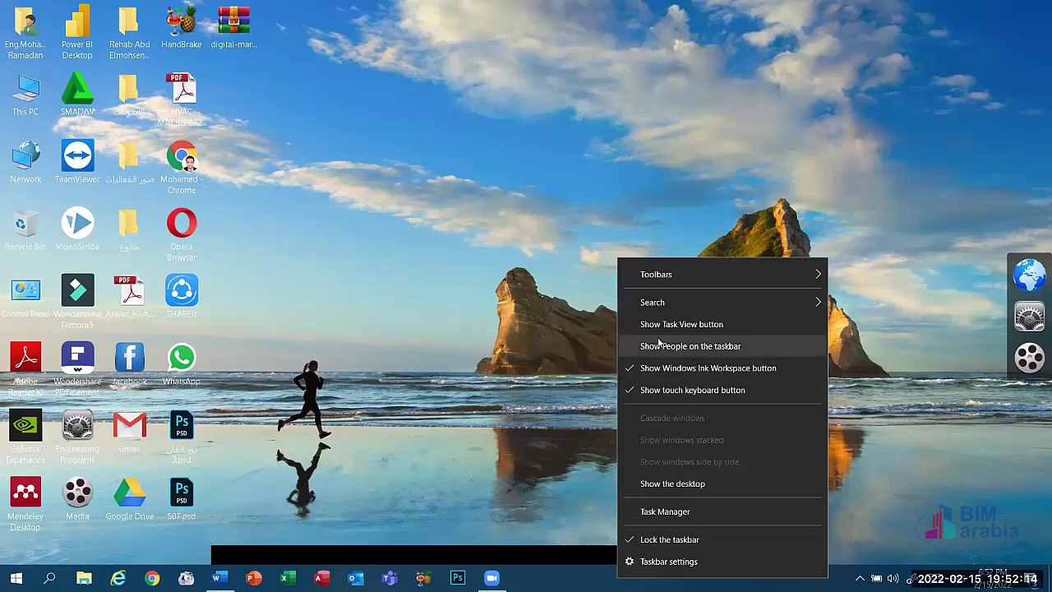
pyautogui.moveTo(662, 304)
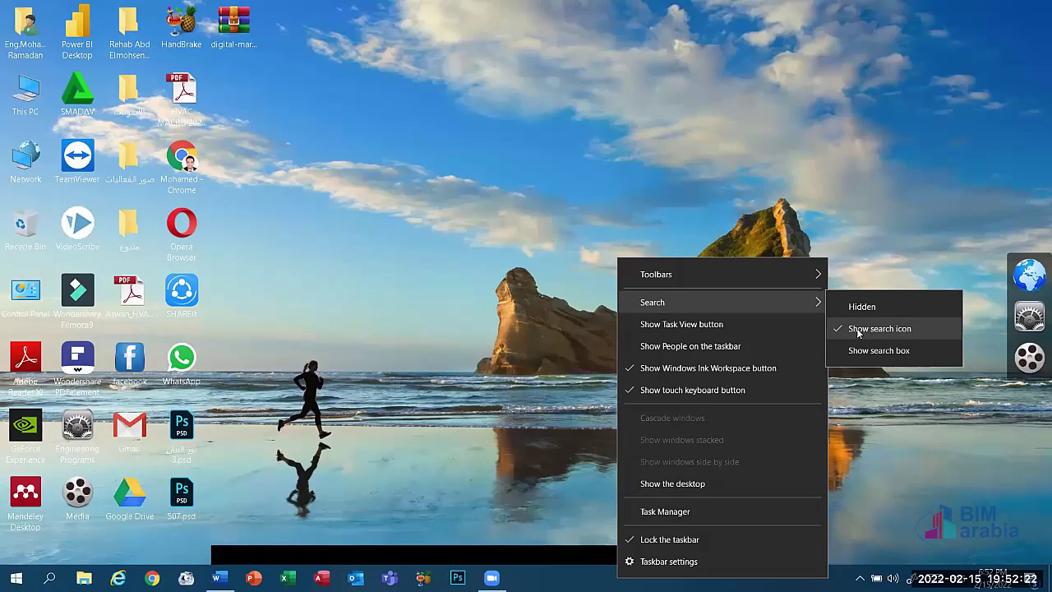
pyautogui.click(480, 565)
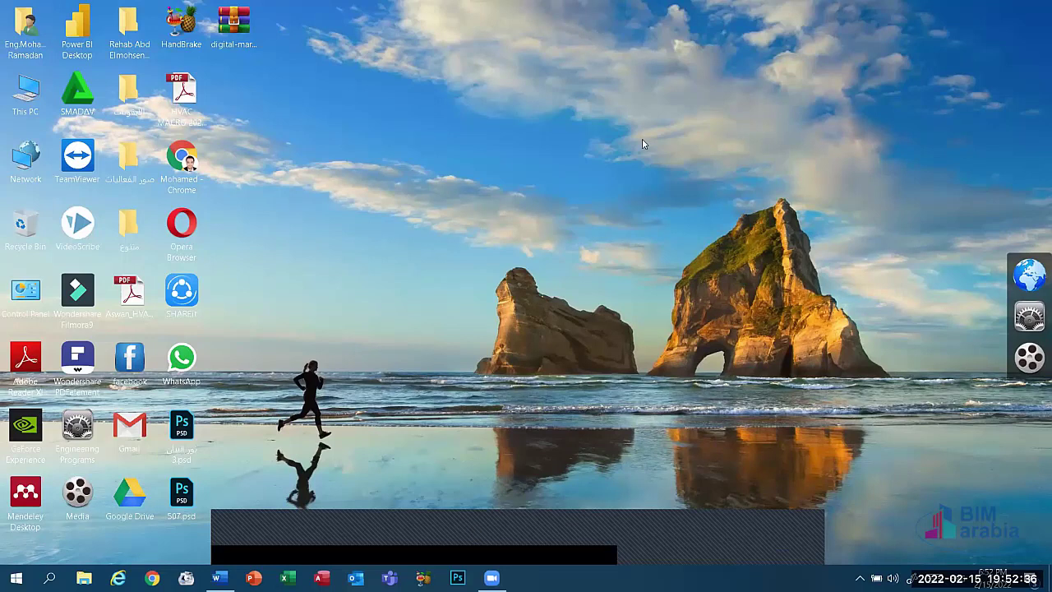
pyautogui.click(593, 502)
pyautogui.click(438, 392)
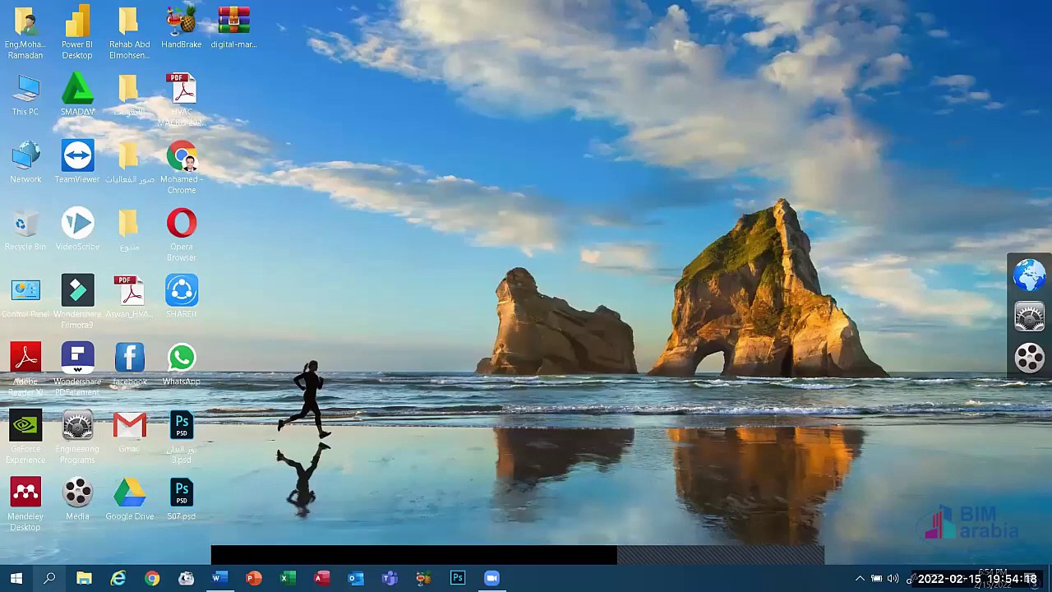
# Search Windows for "cal" again and open the best match, Calculator
pyautogui.click(49, 578)
pyautogui.write('cal')
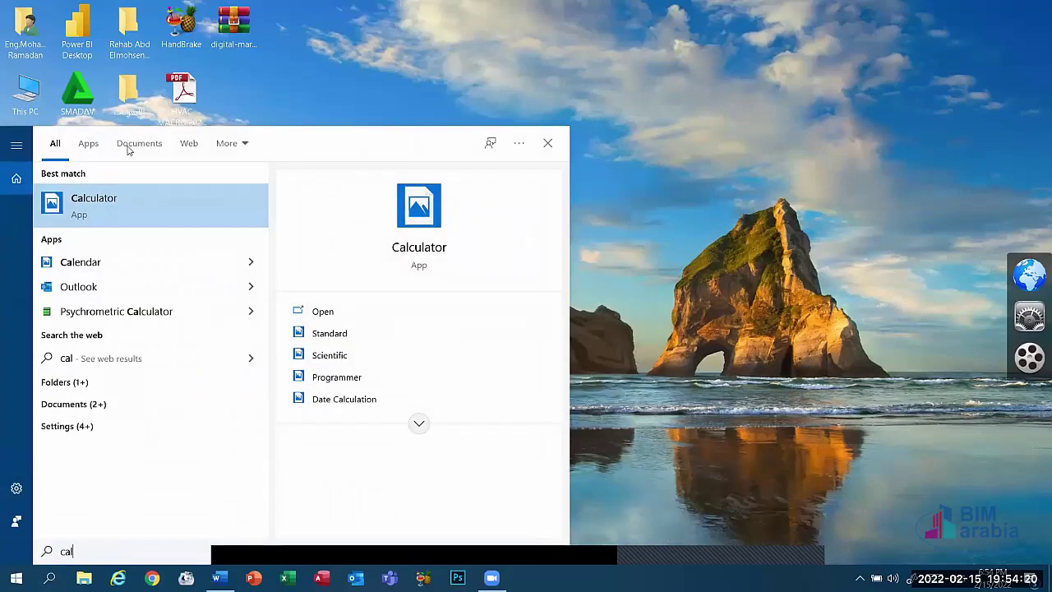
pyautogui.press('Return')
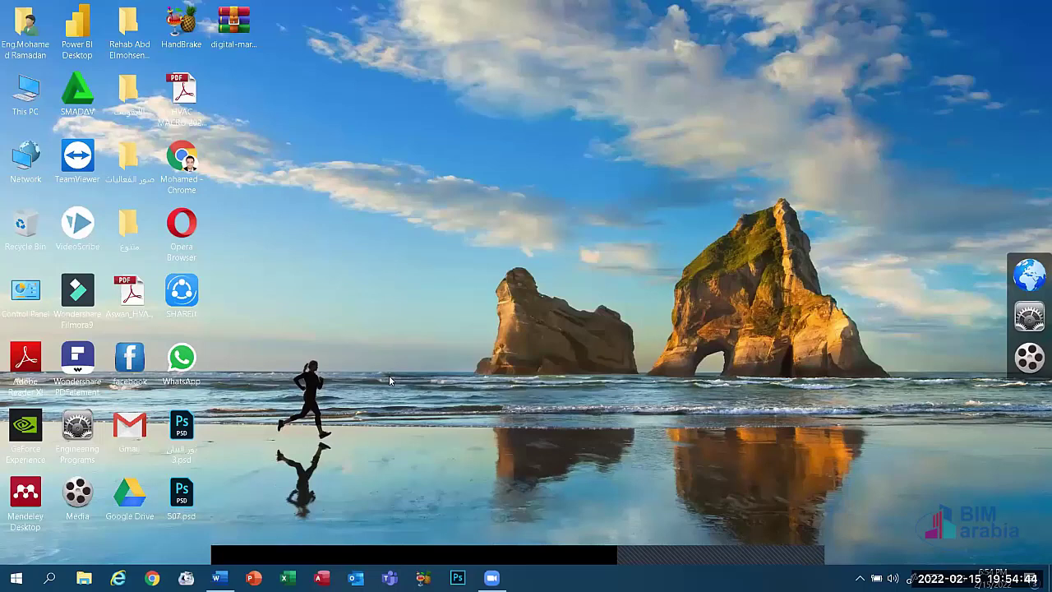
# Open the Calendar app by searching for "cal", view the Mail inbox from it, and close Mail
pyautogui.click(49, 575)
pyautogui.write('cal')
pyautogui.click(82, 262)
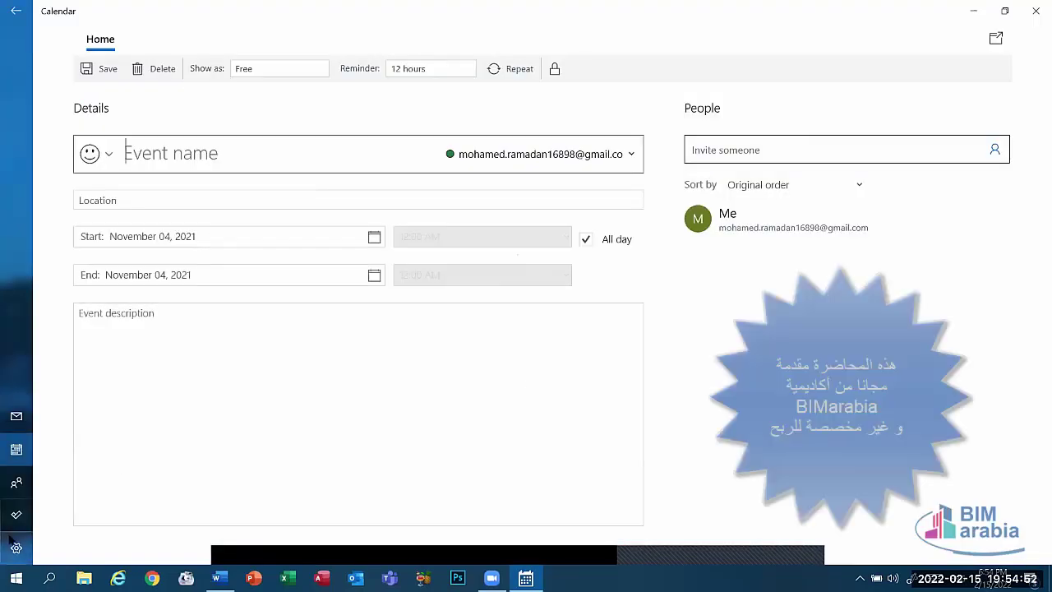
pyautogui.click(16, 416)
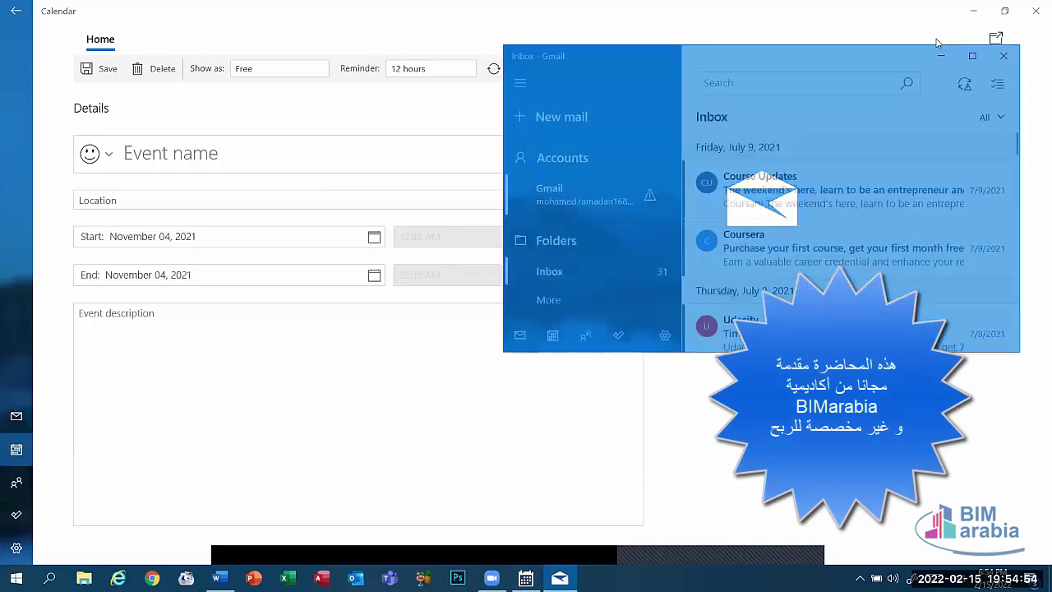
pyautogui.click(996, 55)
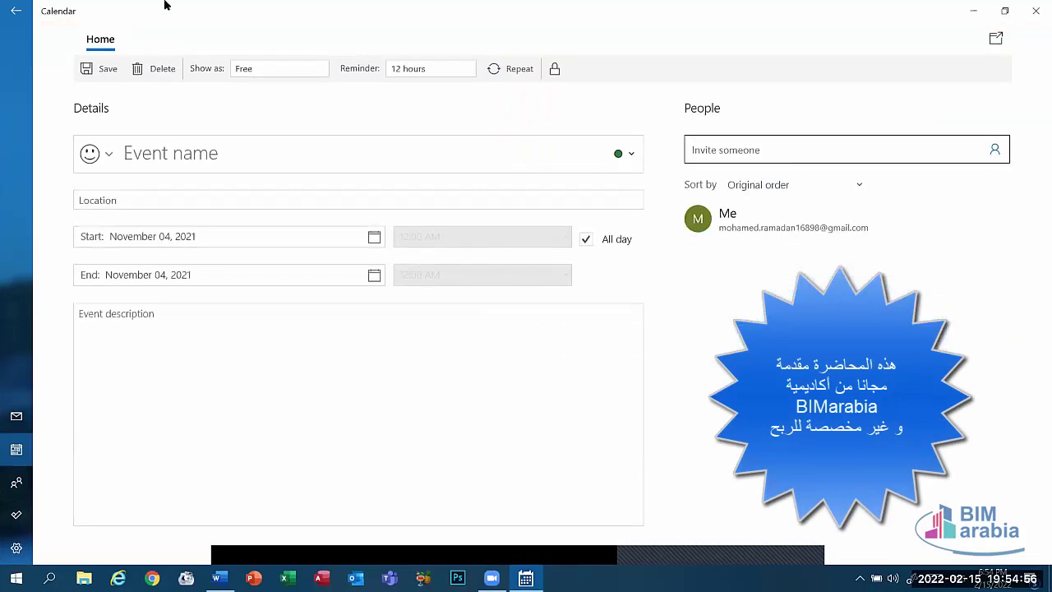
# Delete the unnamed all-day event dated November 04, 2021, and close Calendar
pyautogui.click(153, 76)
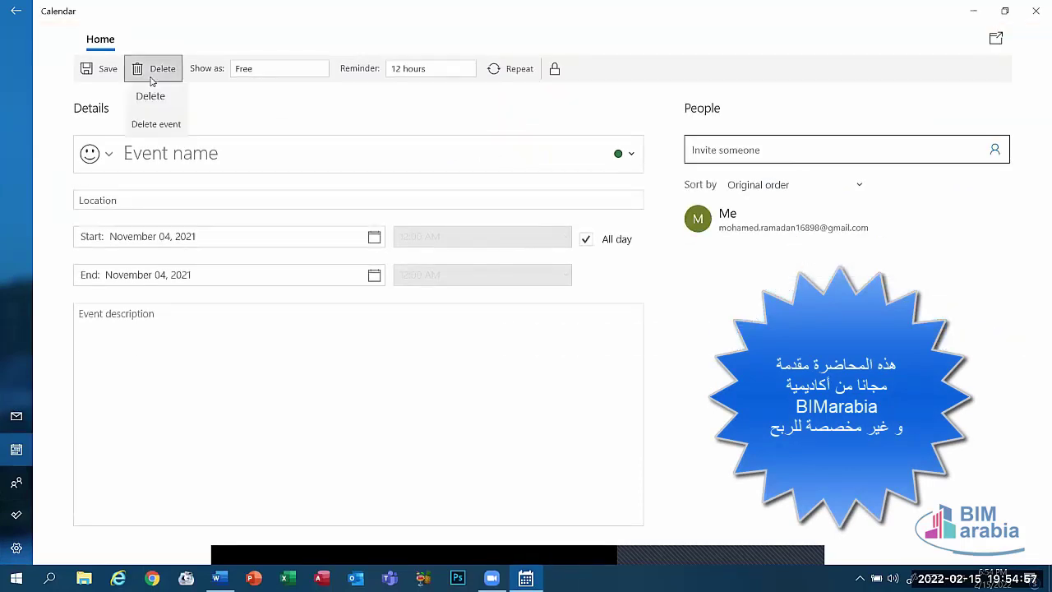
pyautogui.click(158, 125)
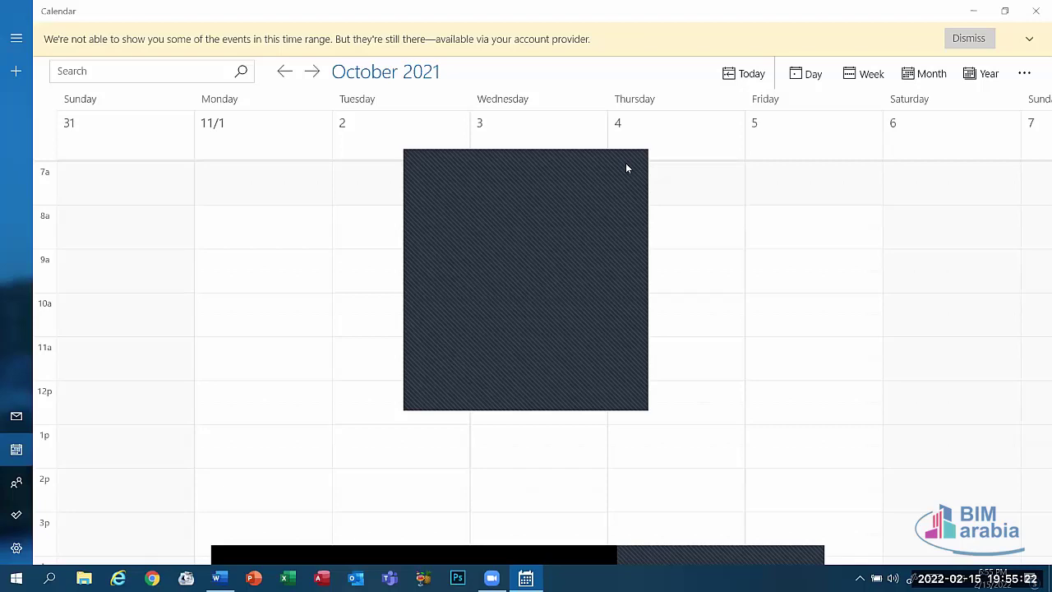
pyautogui.click(627, 163)
pyautogui.click(1036, 7)
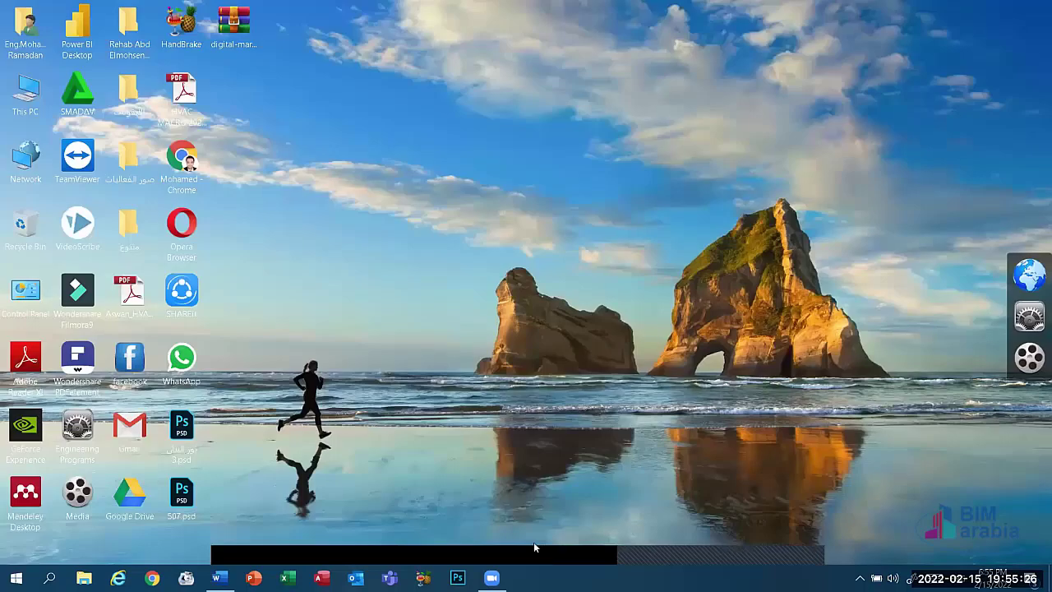
# Switch to the Word document that lists the built-in Windows apps
pyautogui.moveTo(498, 569)
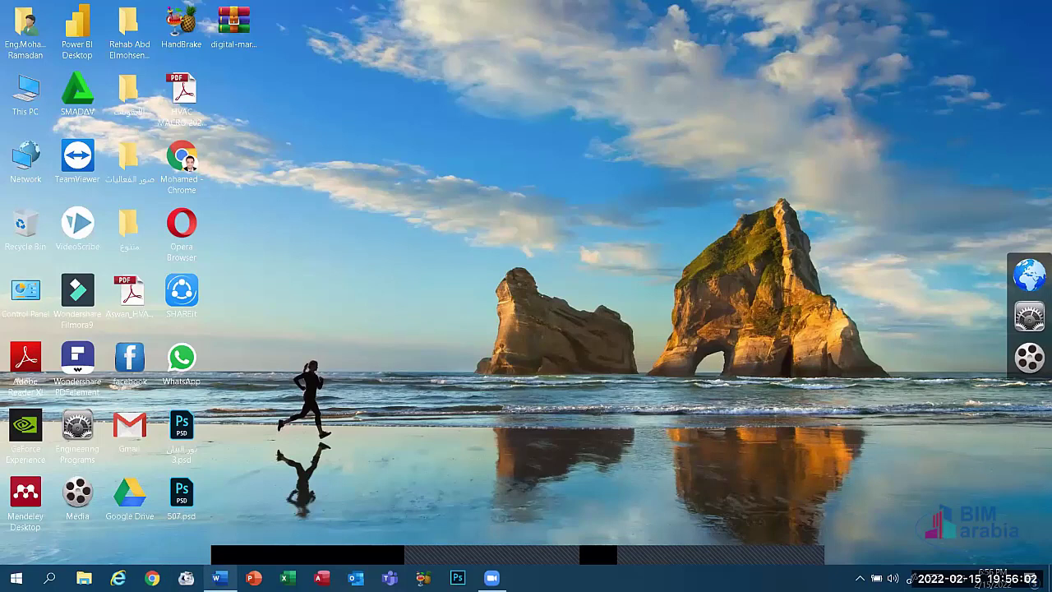
pyautogui.click(216, 578)
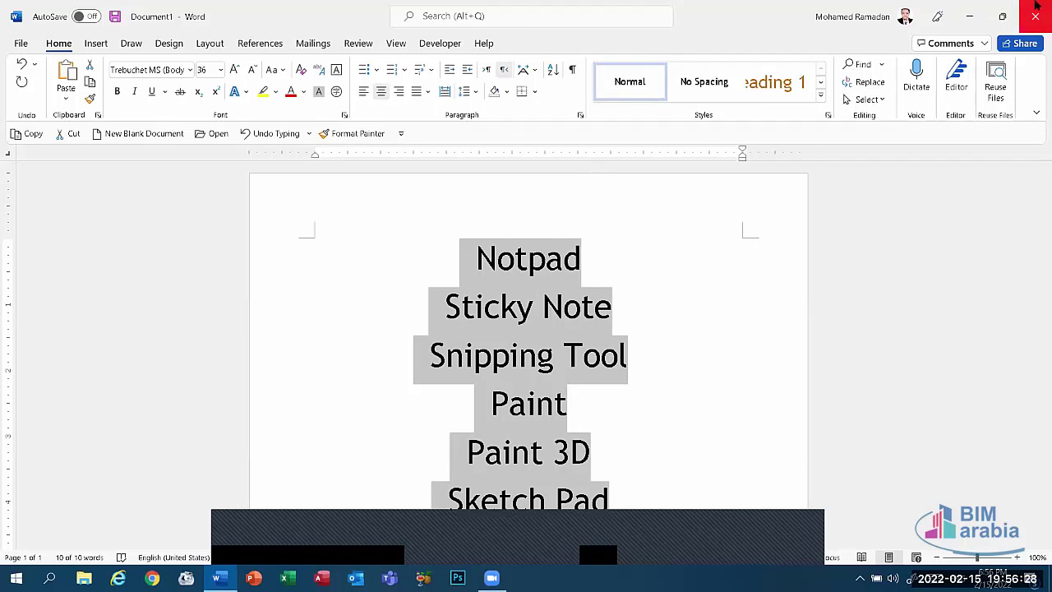
pyautogui.click(503, 544)
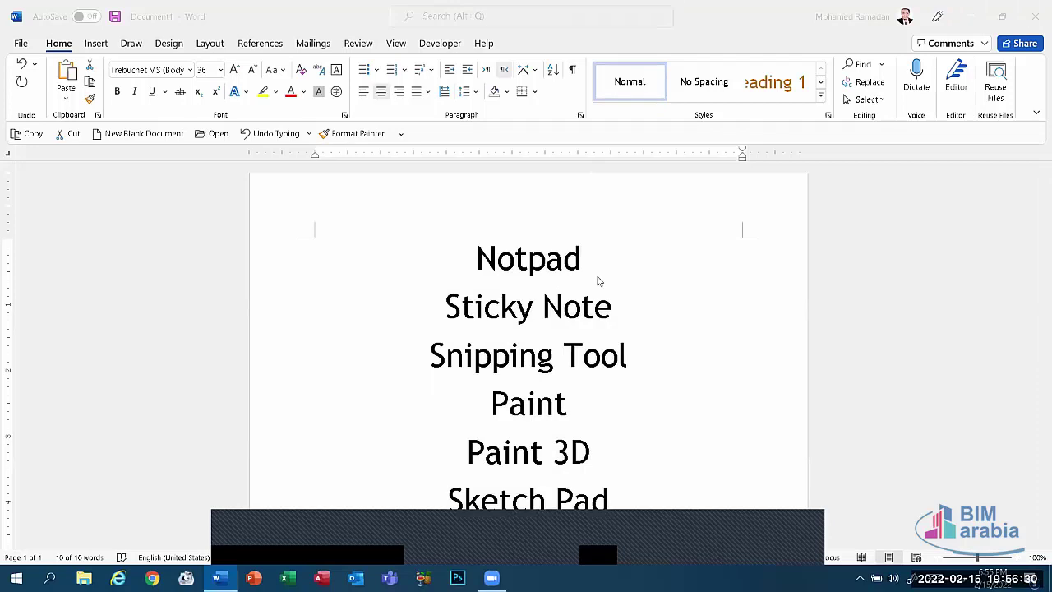